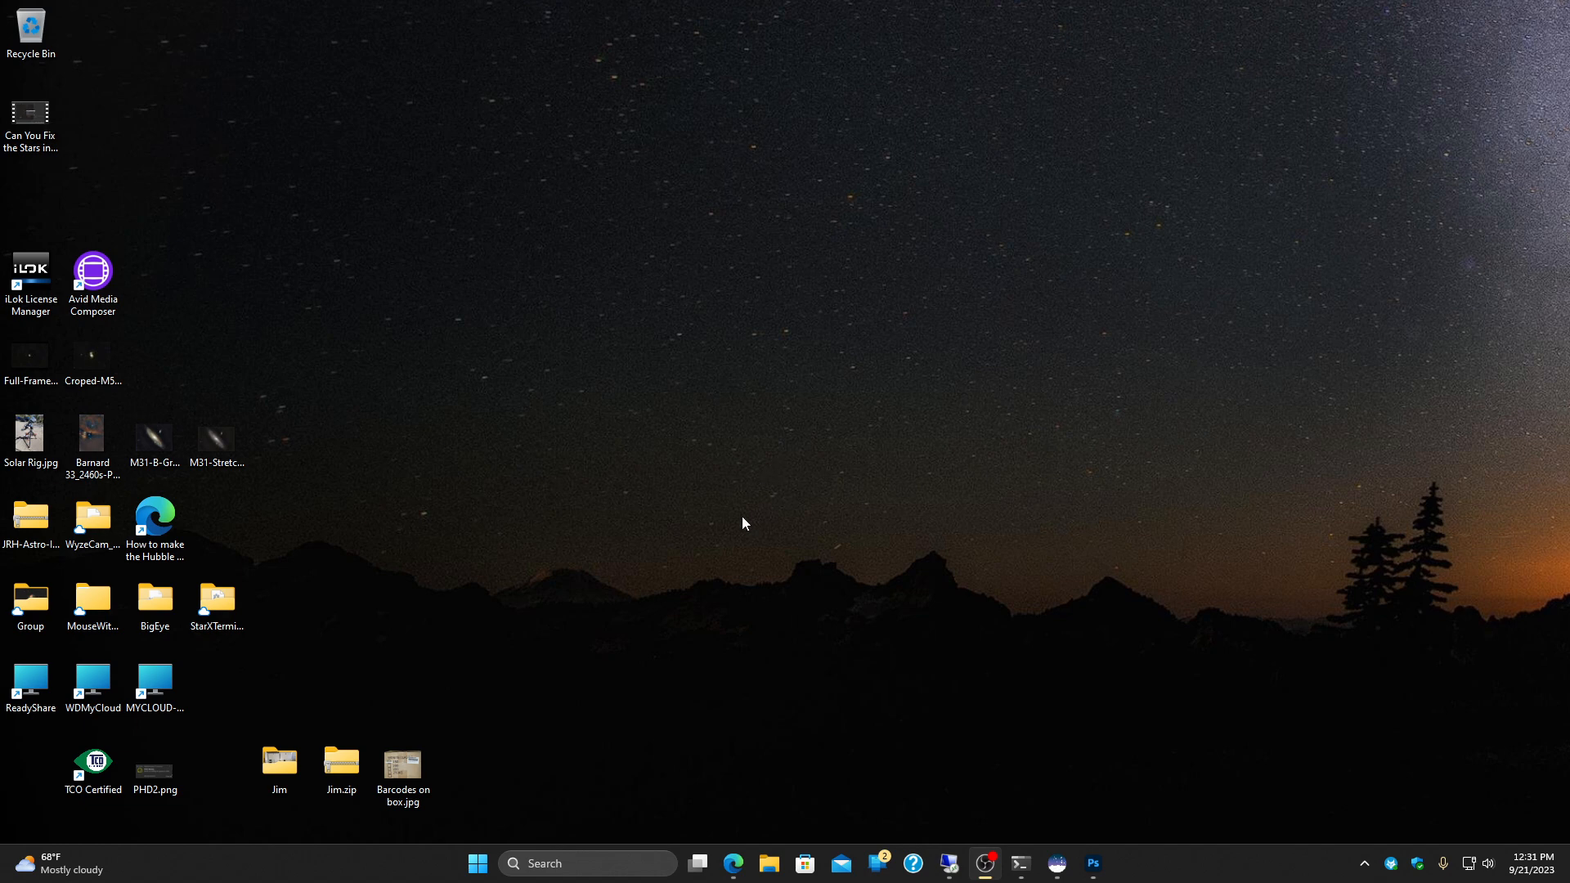
Step: Switch to Siril and open the M3 image "DS26cTEC M3 avg 25 10 sec 1x1 gamma pt 6 max gain hcgstarsonly.tif"
left_click(1058, 864)
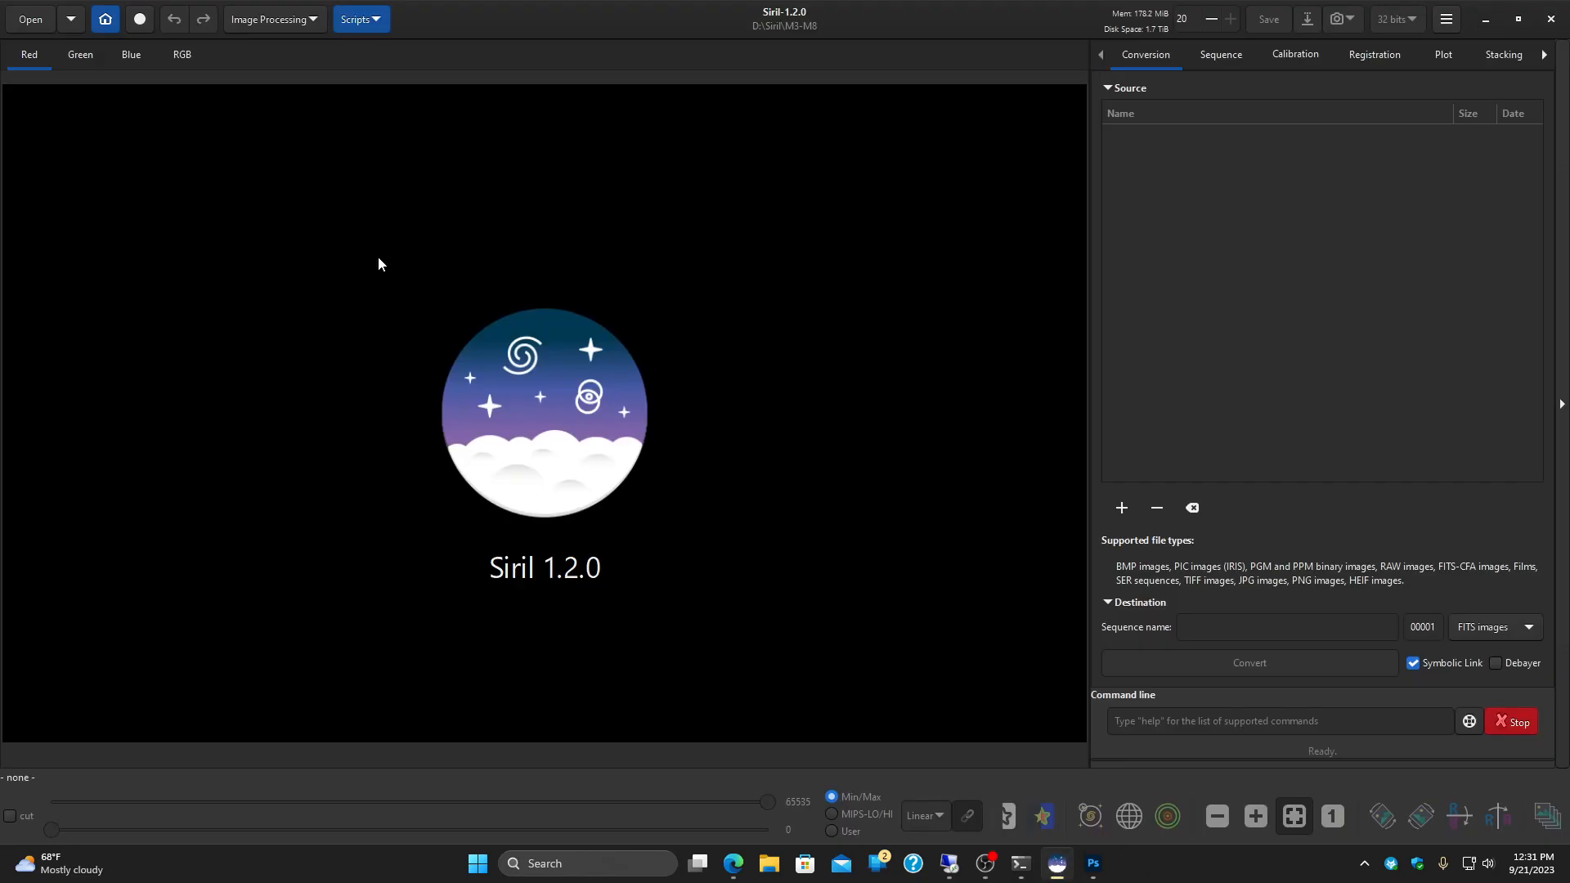
left_click(32, 21)
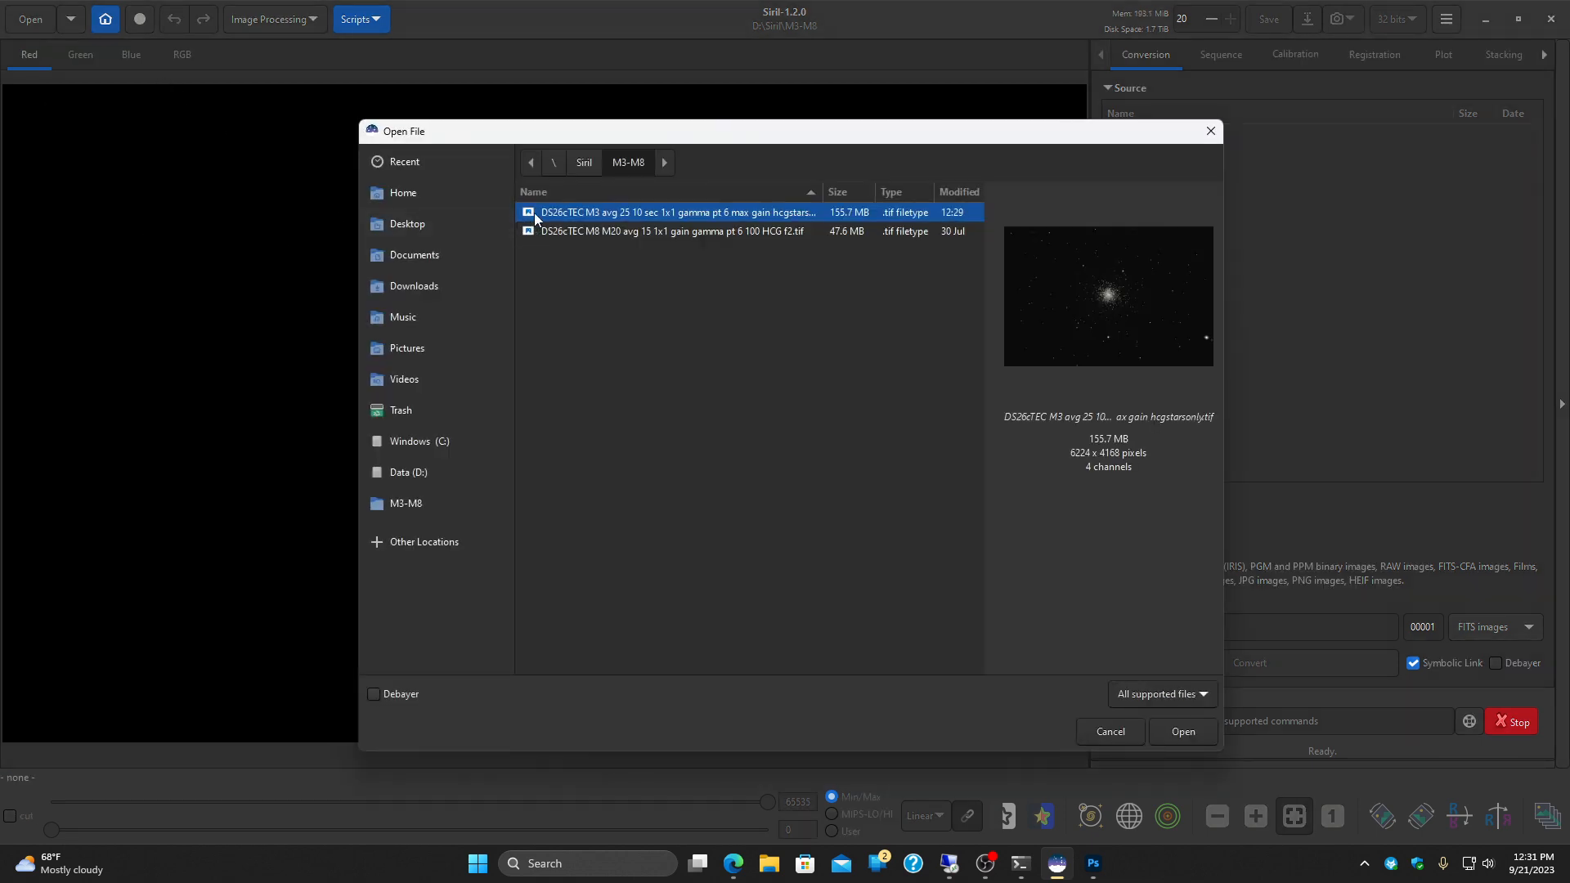
left_click(1183, 731)
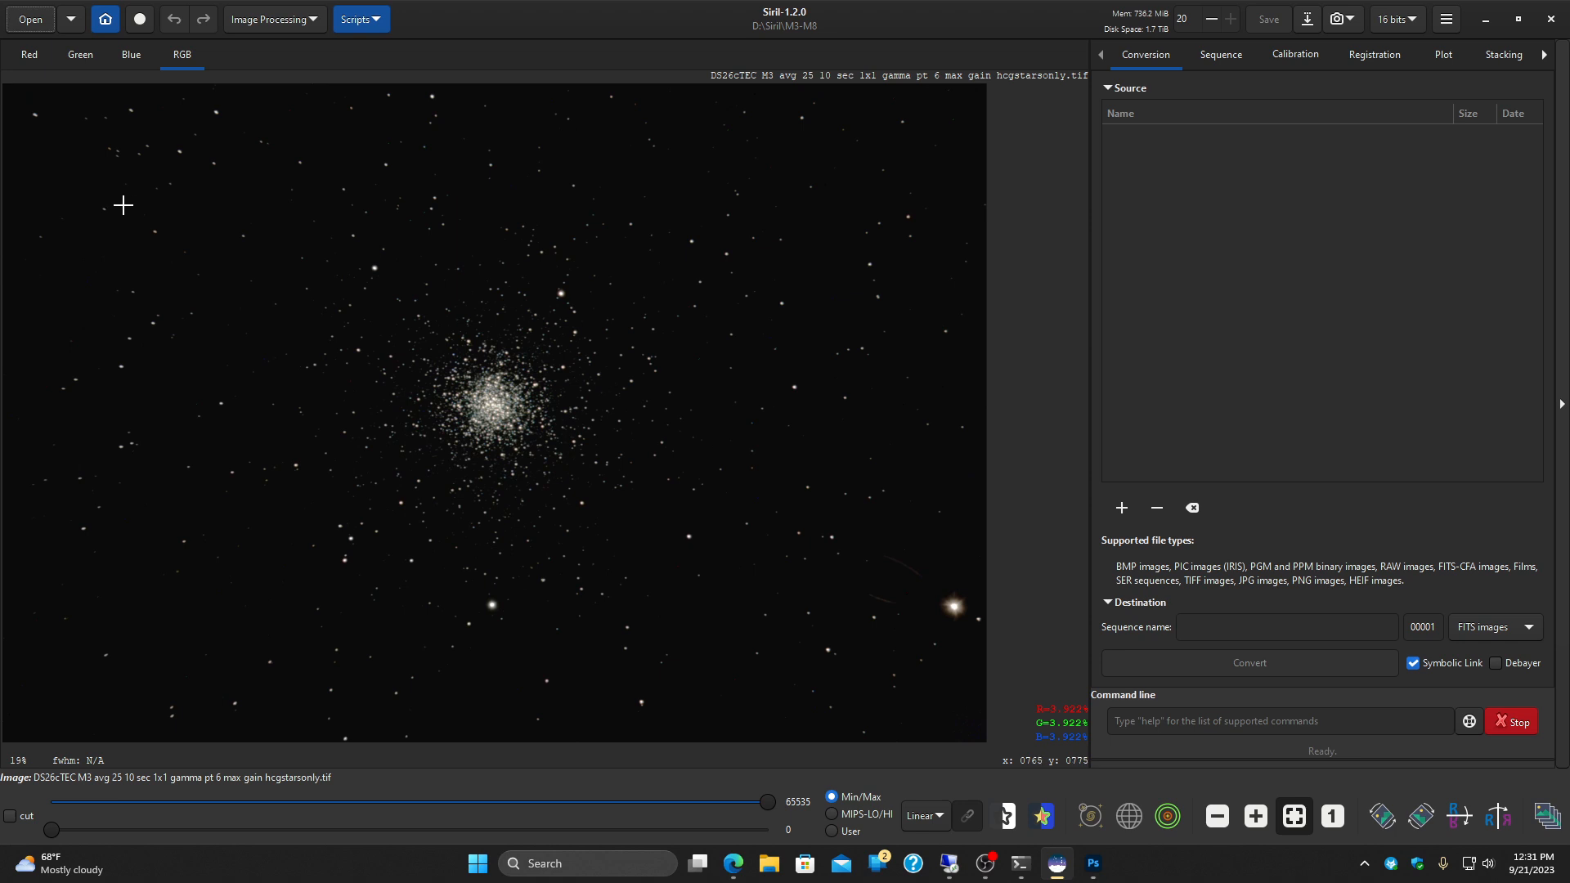
Step: Examine the star shapes in the corners, along the edges and in the cluster core of the M3 image
scroll(123, 205, "up", 5)
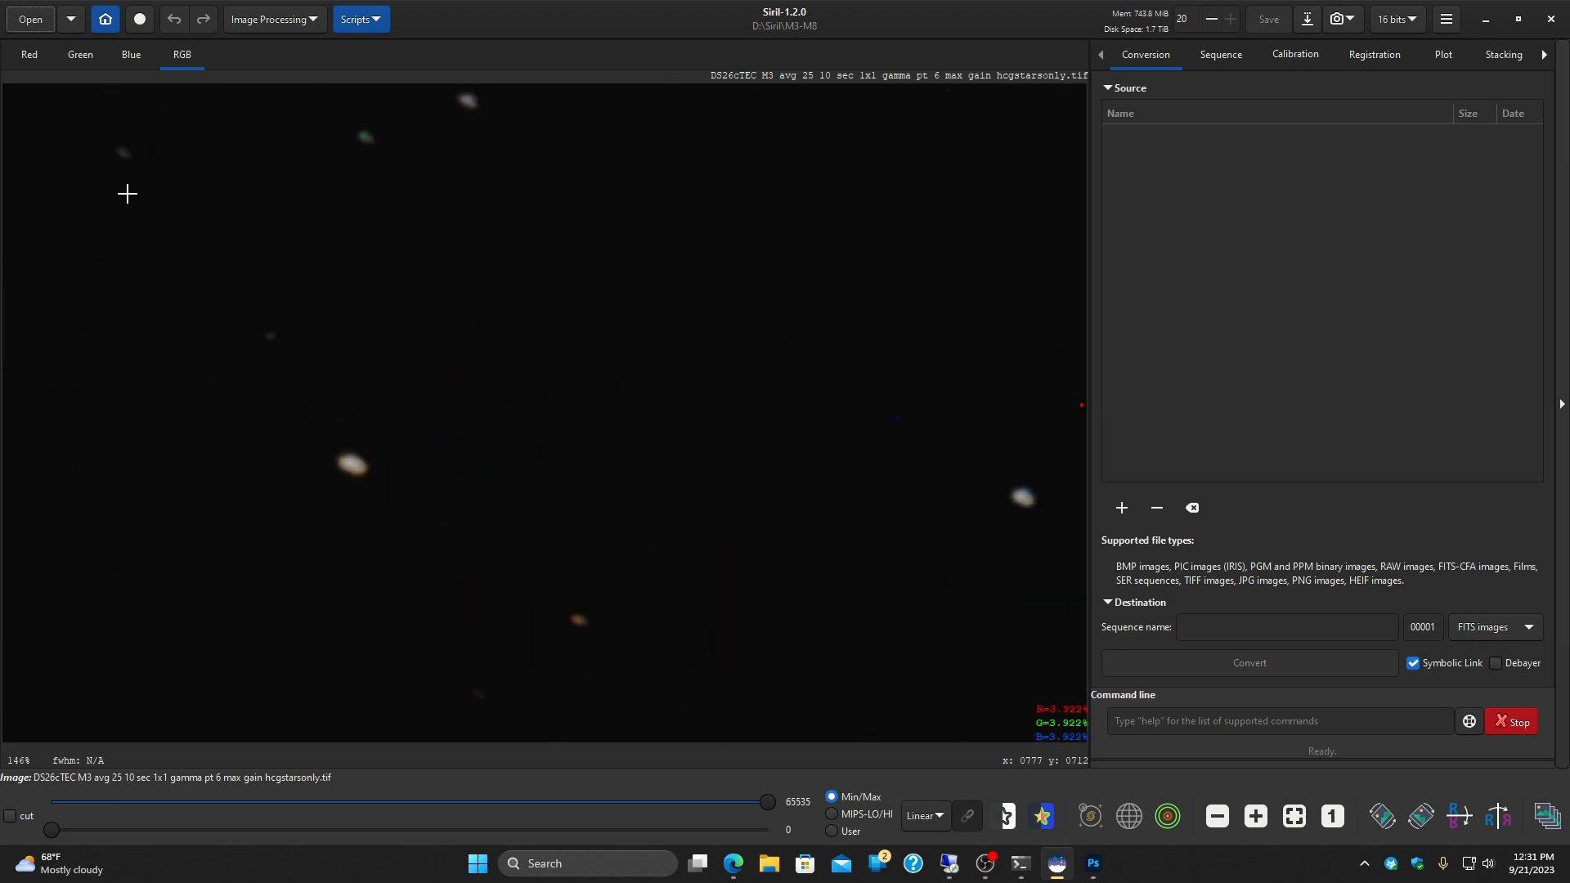
left_click_drag(248, 441, 230, 281)
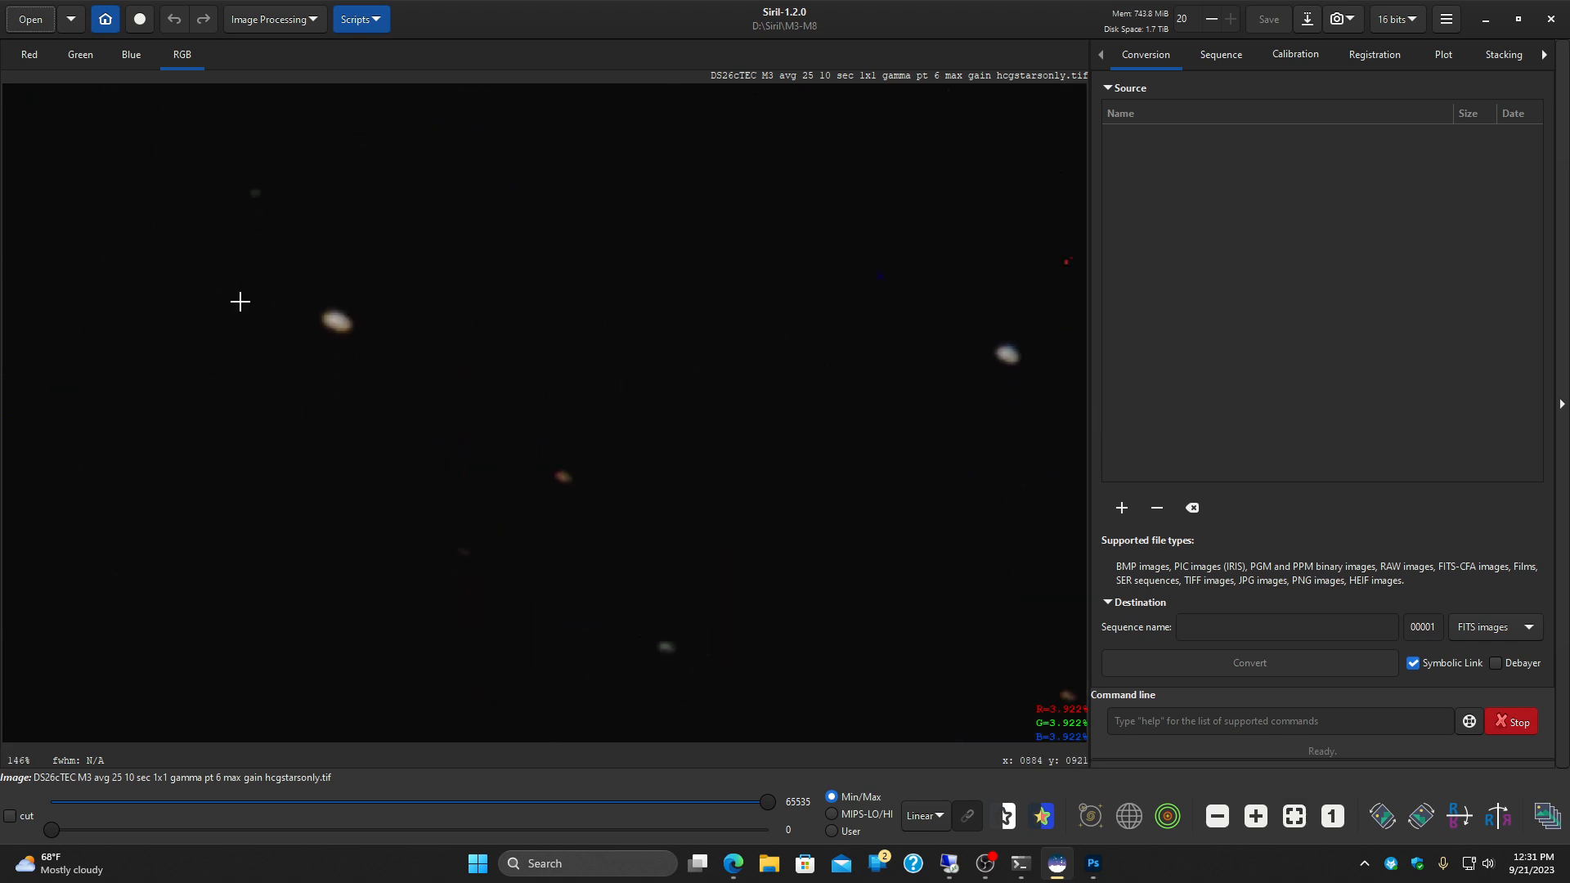
scroll(240, 302, "down", 2)
left_click_drag(251, 337, 541, 503)
left_click_drag(476, 309, 599, 478)
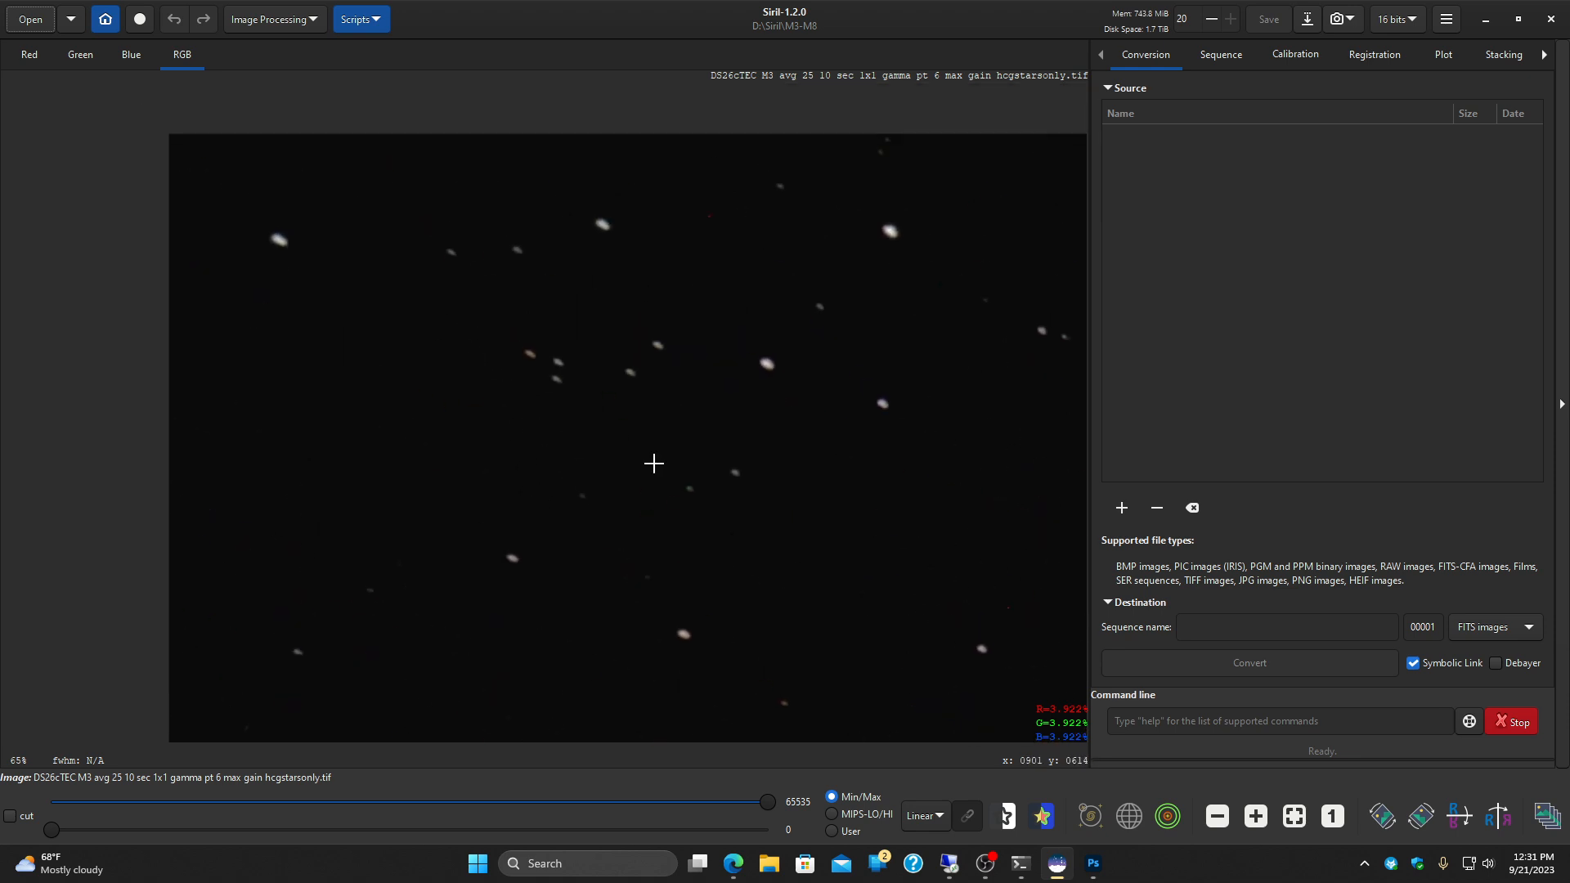
left_click_drag(728, 431, 173, 316)
left_click_drag(647, 369, 659, 174)
left_click_drag(684, 447, 613, 71)
left_click_drag(683, 539, 740, 217)
left_click_drag(711, 439, 715, 251)
left_click_drag(678, 475, 717, 311)
left_click_drag(626, 357, 1006, 463)
left_click_drag(659, 459, 991, 459)
left_click_drag(445, 434, 806, 422)
left_click_drag(372, 436, 783, 391)
left_click_drag(391, 383, 700, 396)
left_click_drag(317, 360, 711, 420)
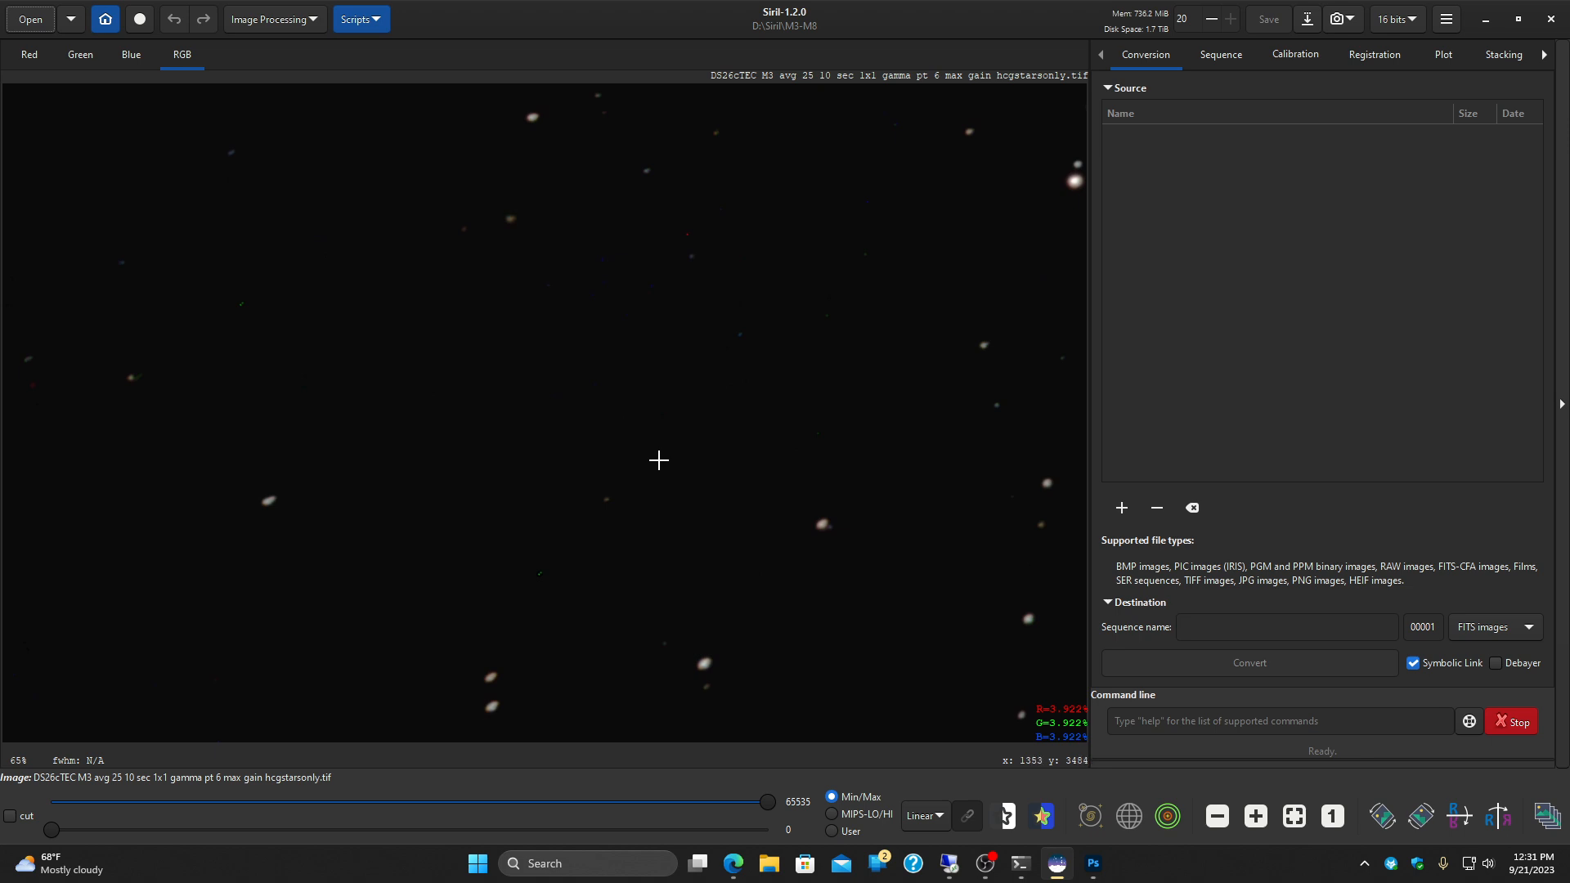
left_click_drag(433, 554, 550, 589)
scroll(588, 512, "down", 3)
left_click_drag(738, 412, 333, 555)
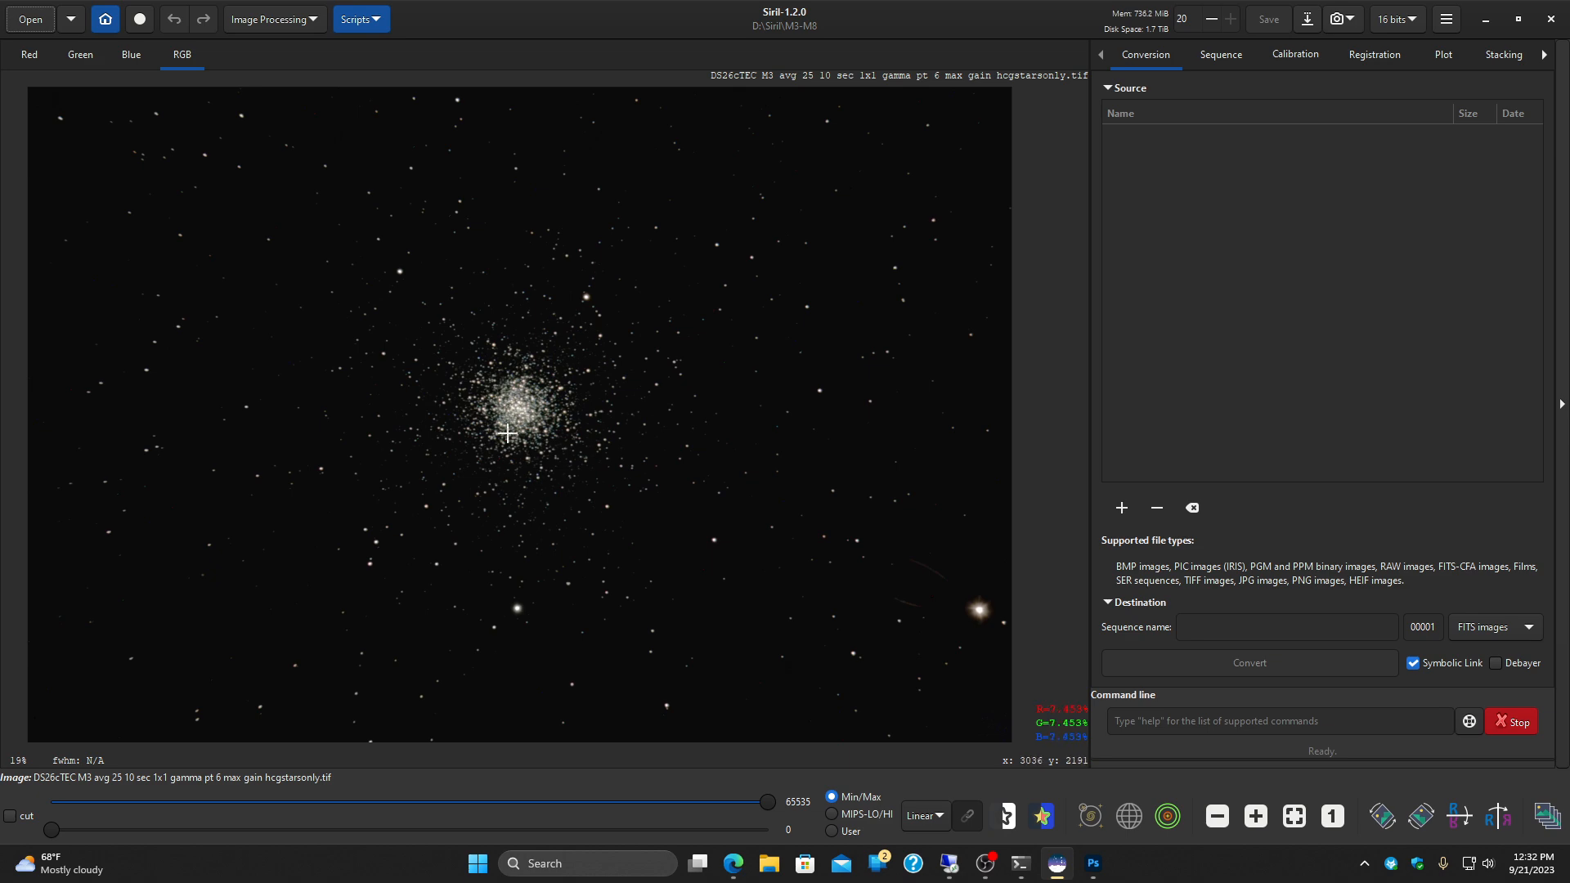
scroll(512, 411, "up", 4)
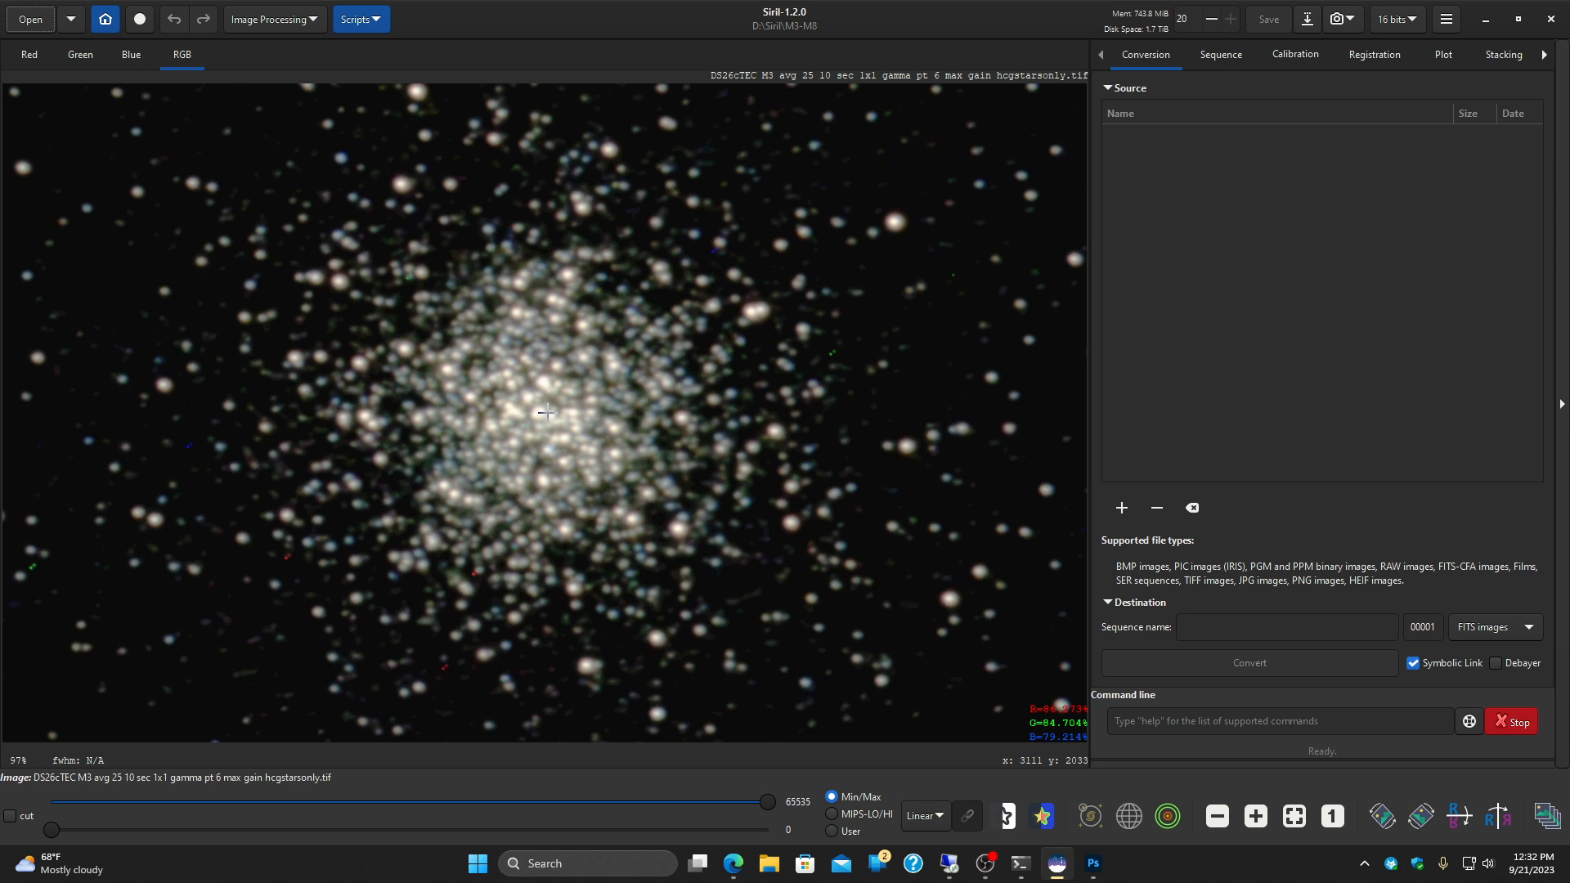
scroll(546, 413, "down", 5)
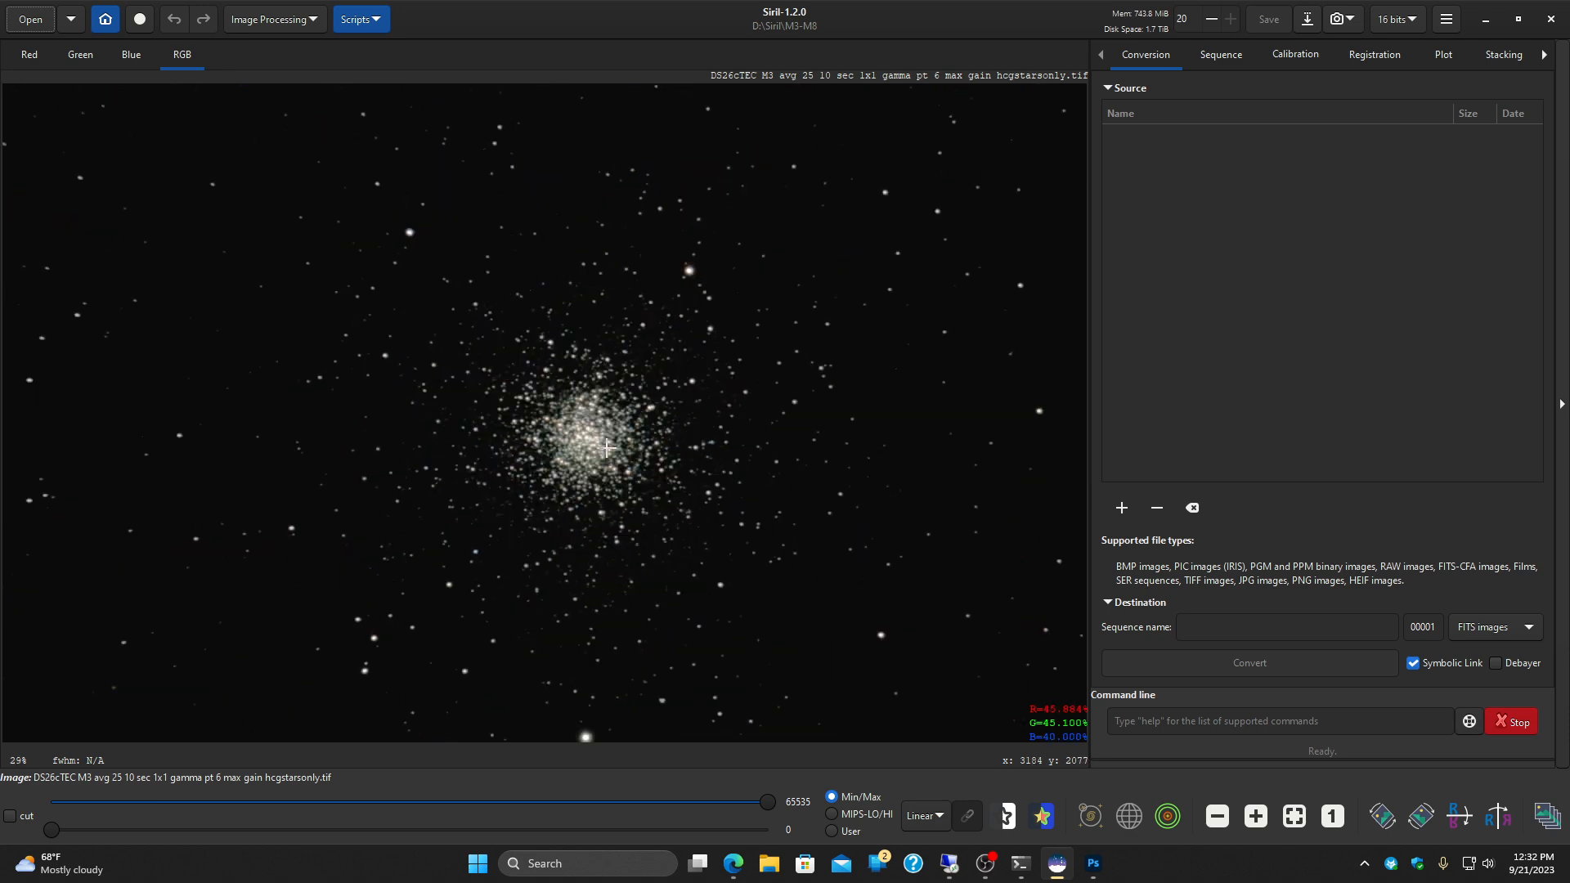
Step: Open the nebula image "DS26cTEC M8 M20 avg 15 1x1 gain gamma pt 6 100 HCG f2.tif"
left_click(31, 19)
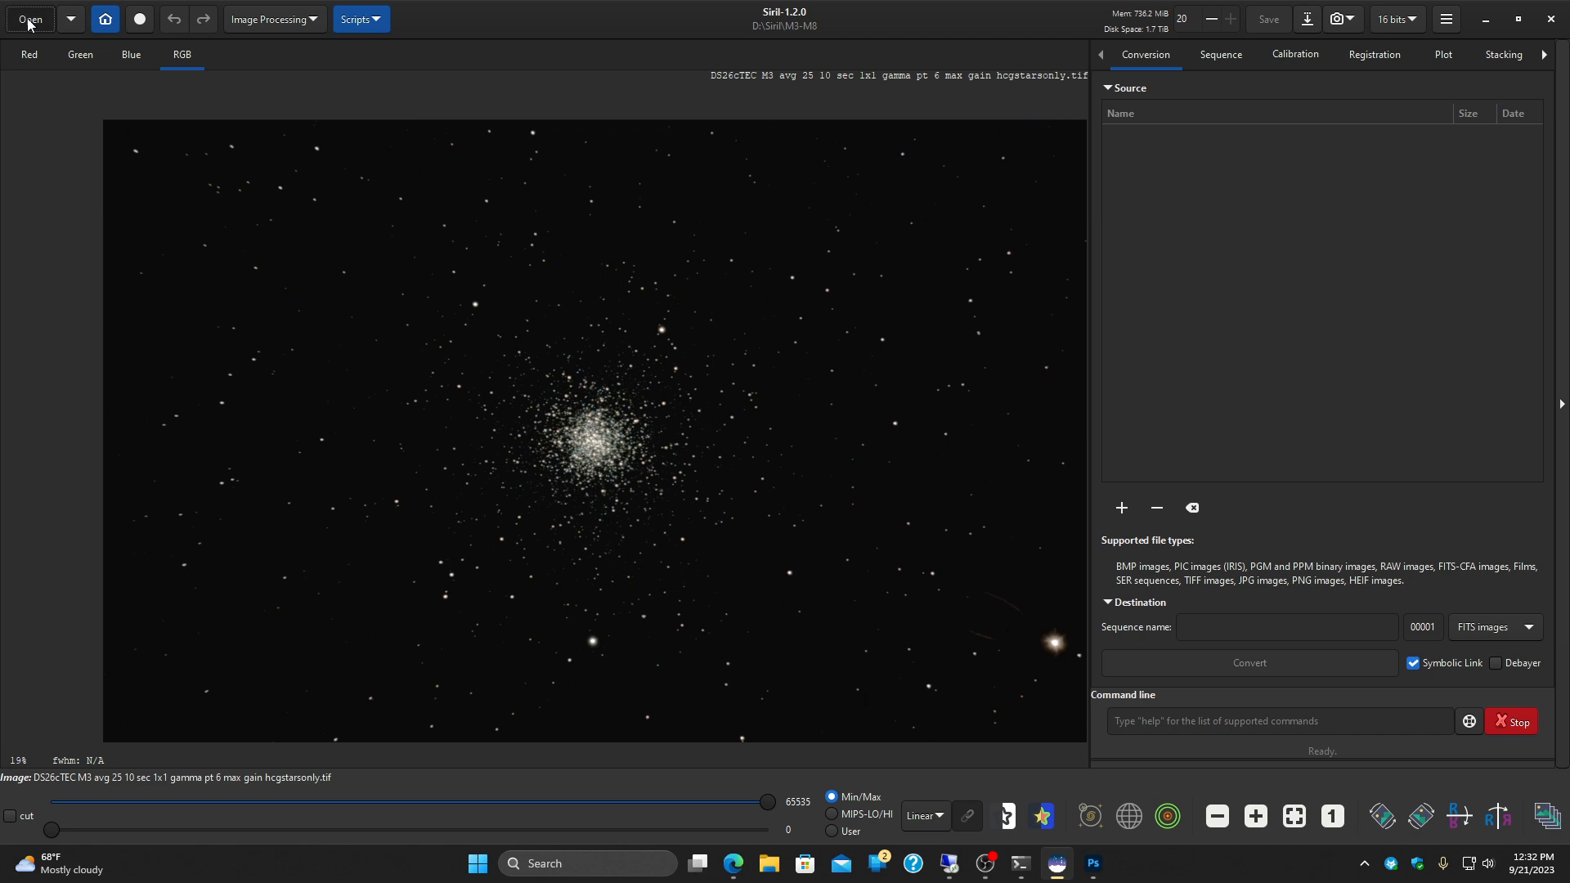
left_click(537, 232)
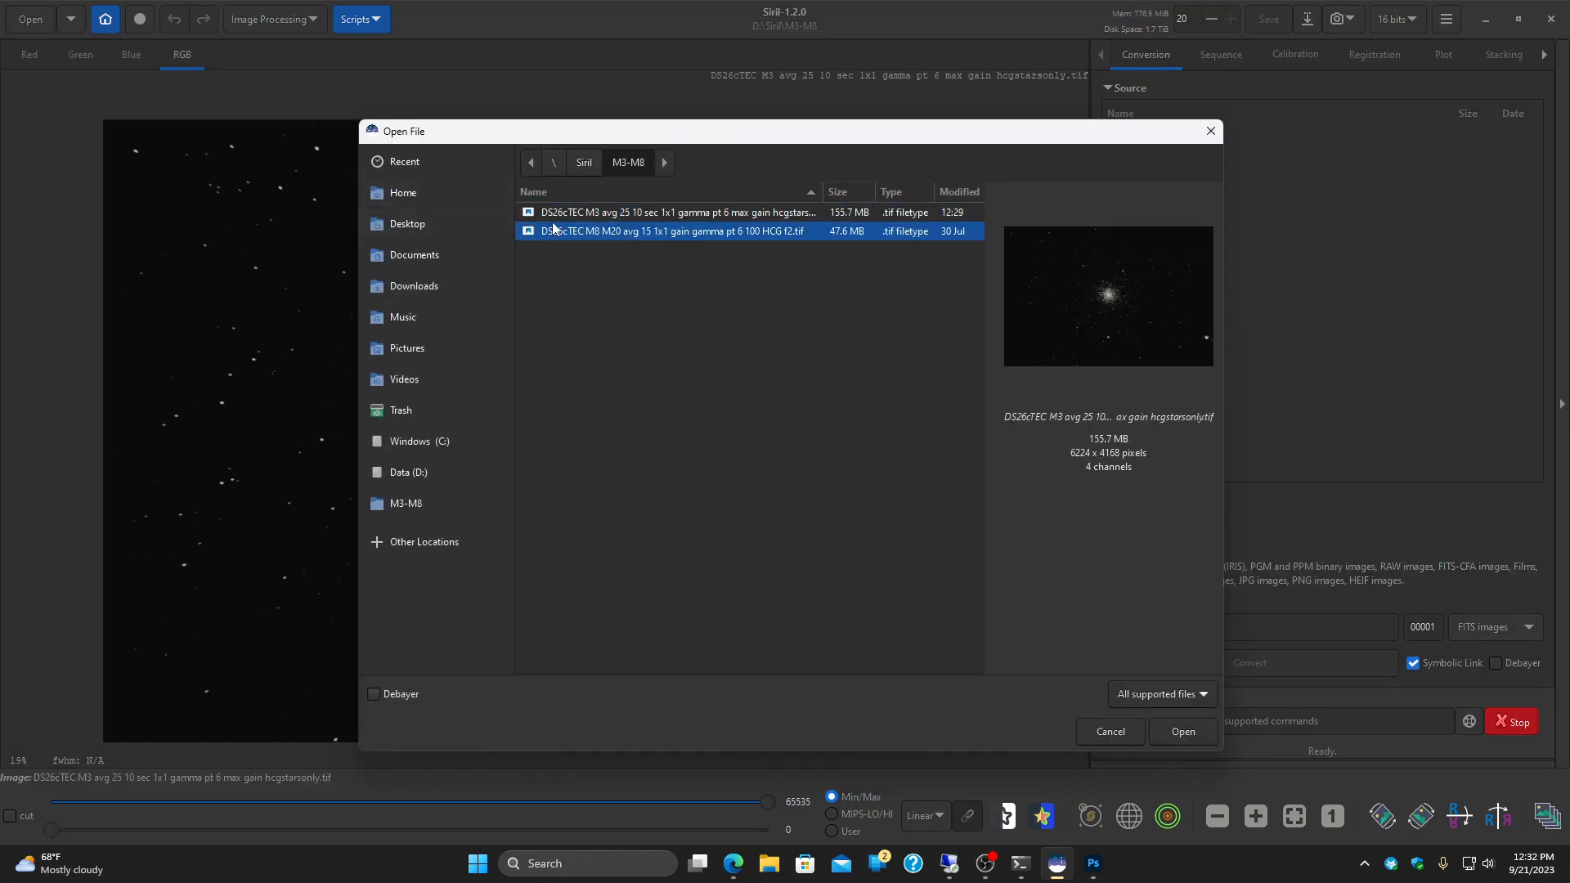
left_click(1183, 731)
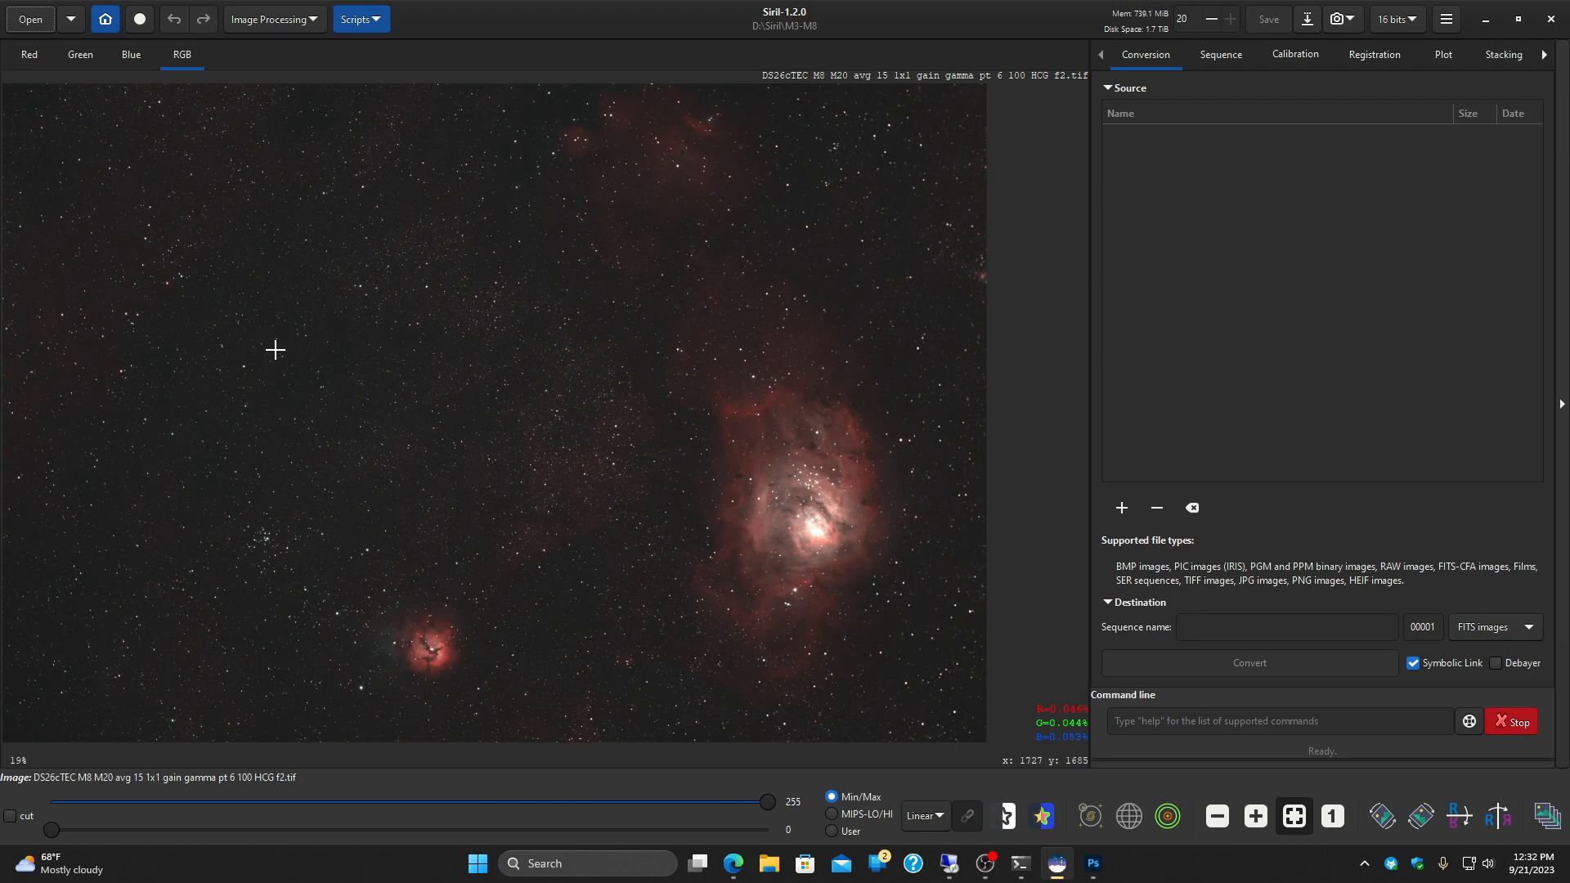
Step: Examine the star shapes up close in the upper-left corner of the M8 M20 image
scroll(83, 201, "up", 6)
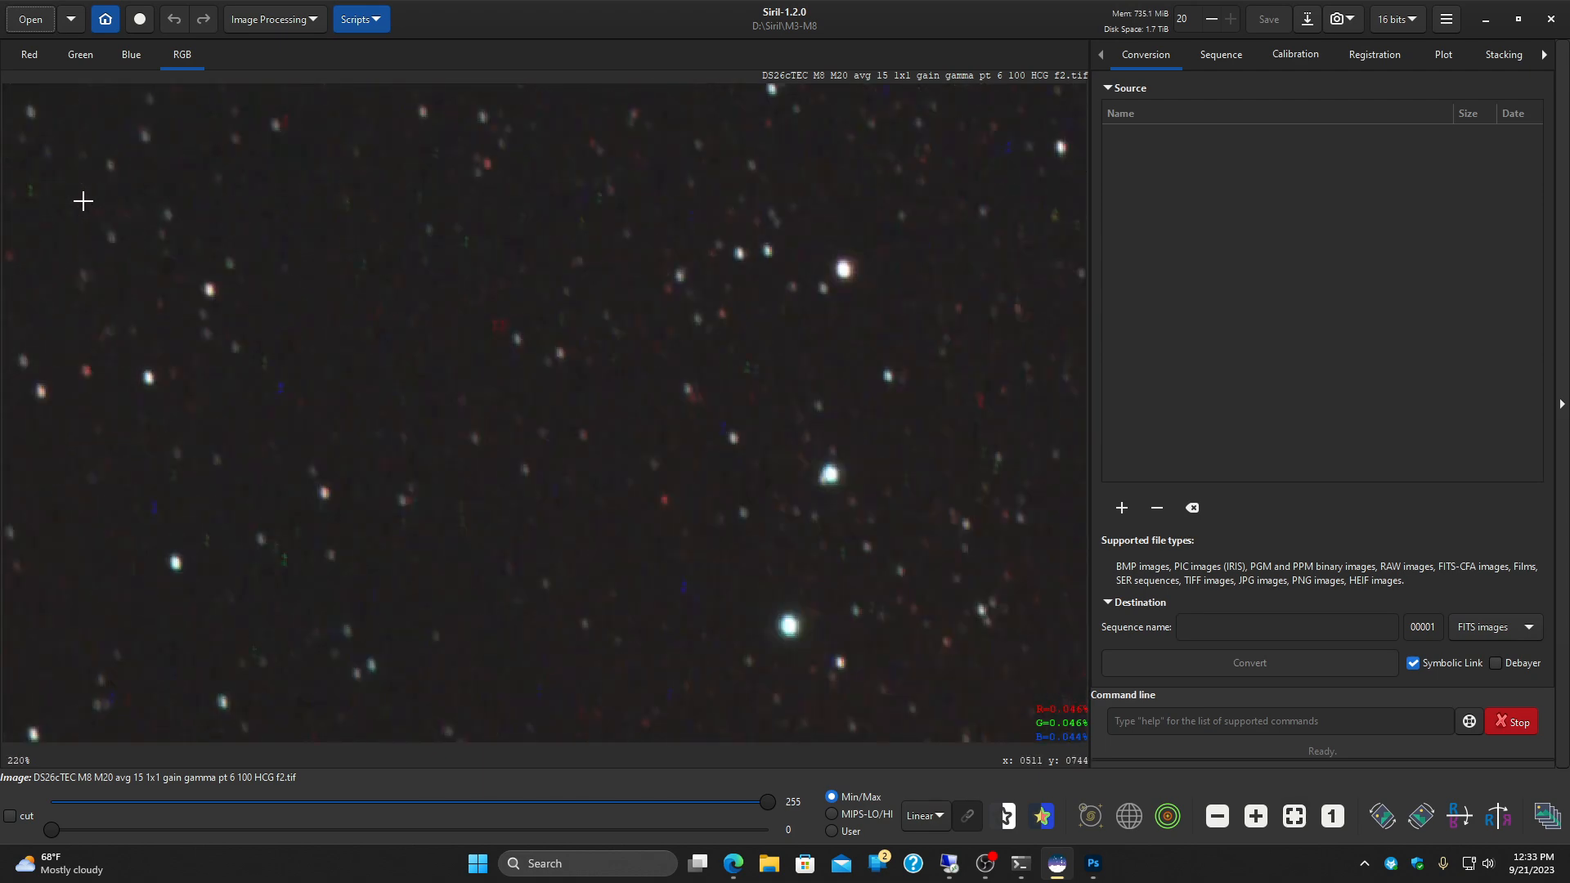
scroll(93, 215, "up", 1)
left_click_drag(202, 308, 665, 635)
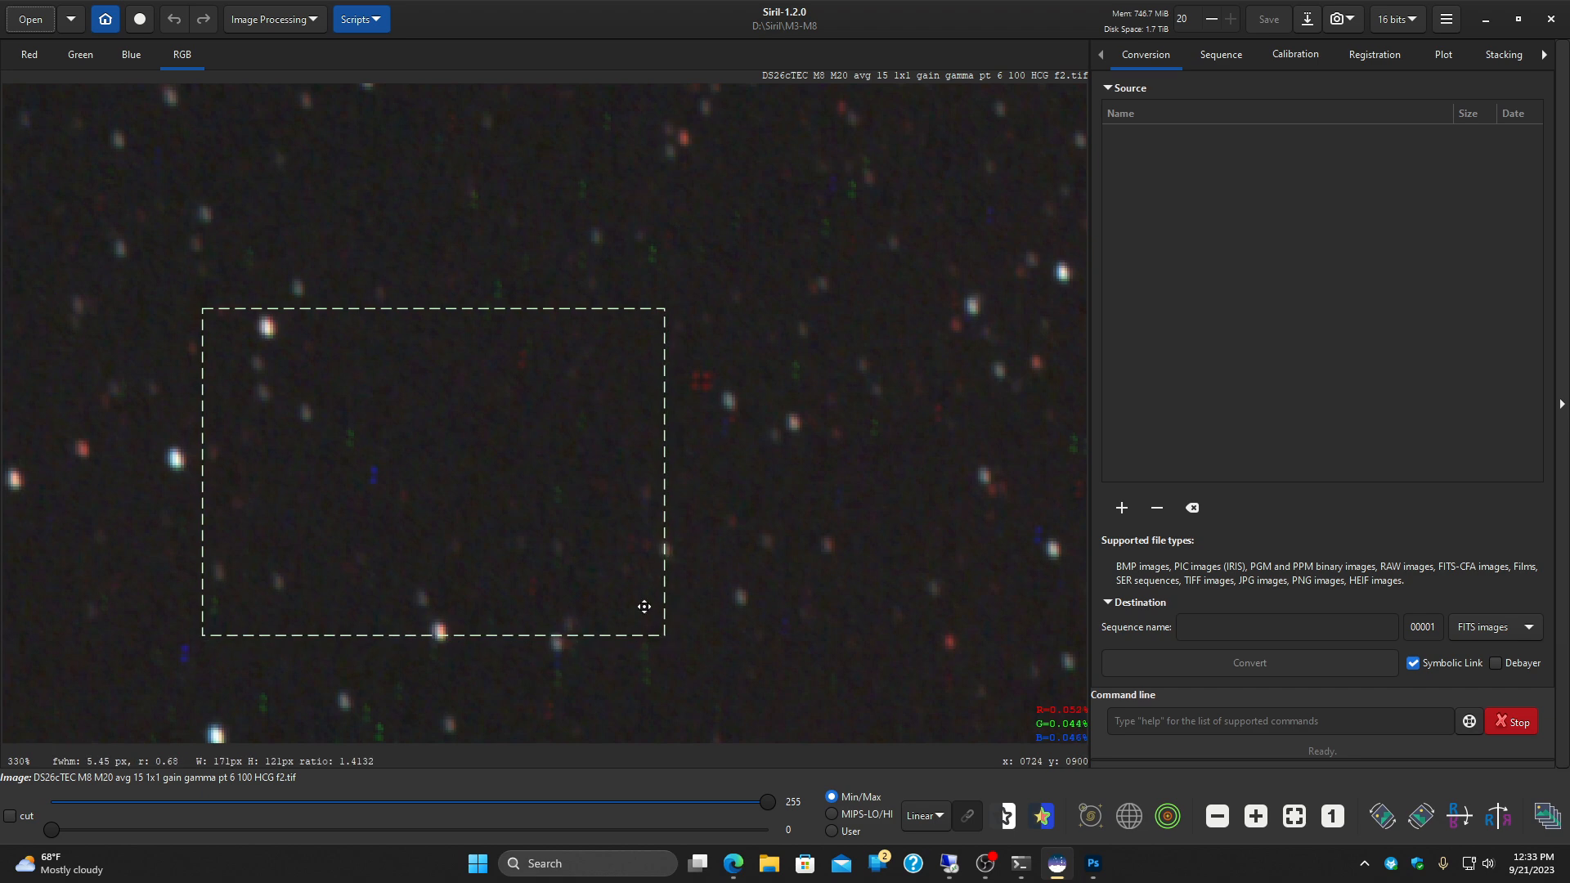
left_click(423, 276)
scroll(424, 276, "down", 1)
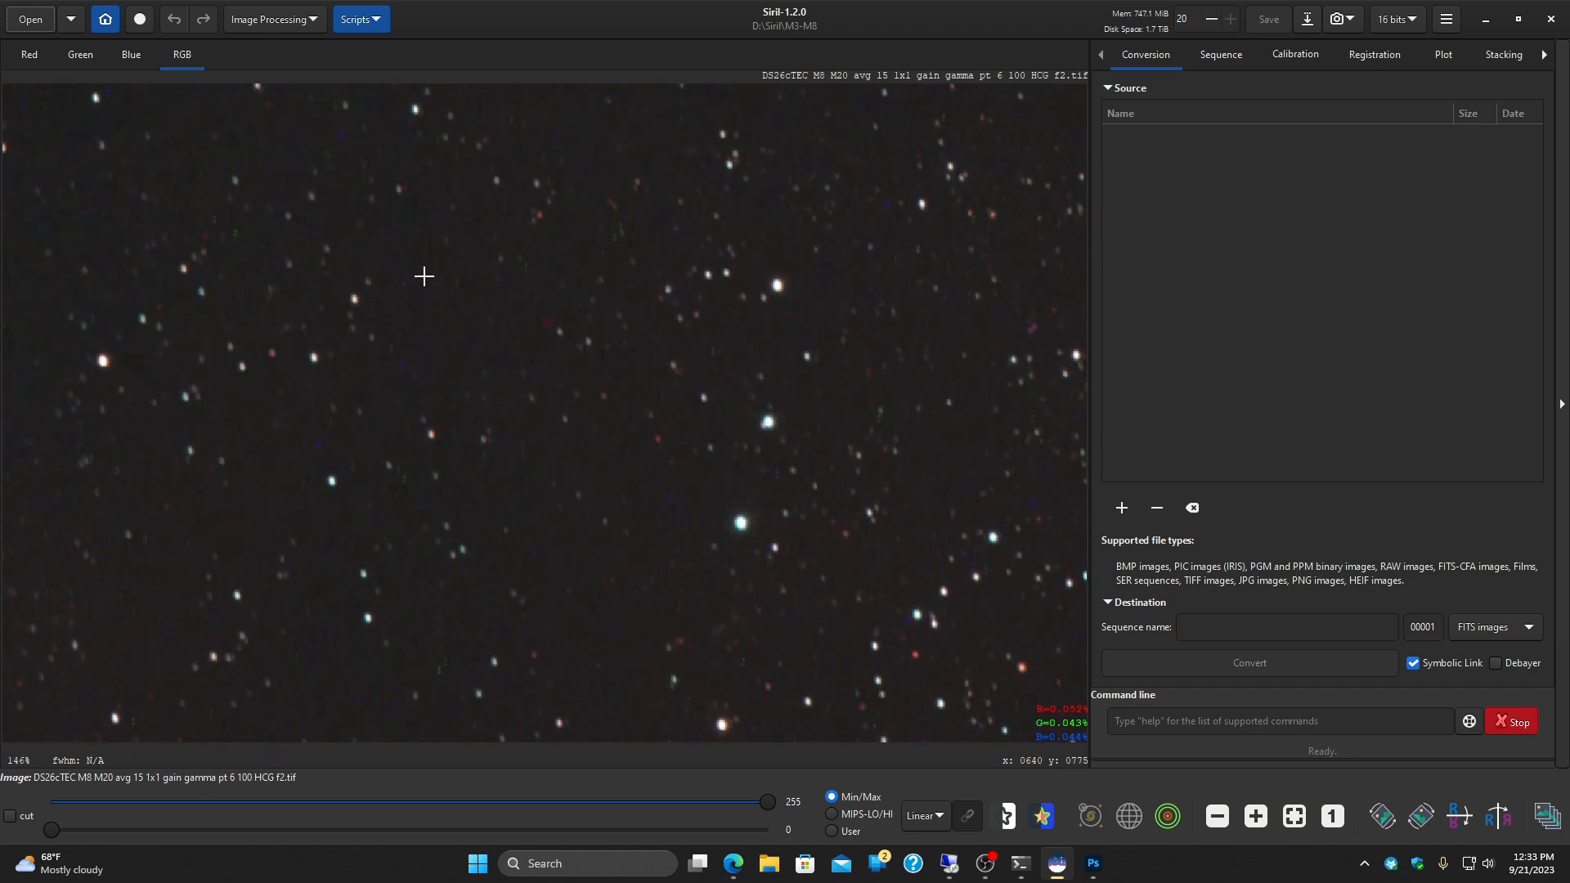
scroll(665, 550, "down", 1)
left_click_drag(583, 397, 602, 671)
left_click_drag(577, 360, 570, 596)
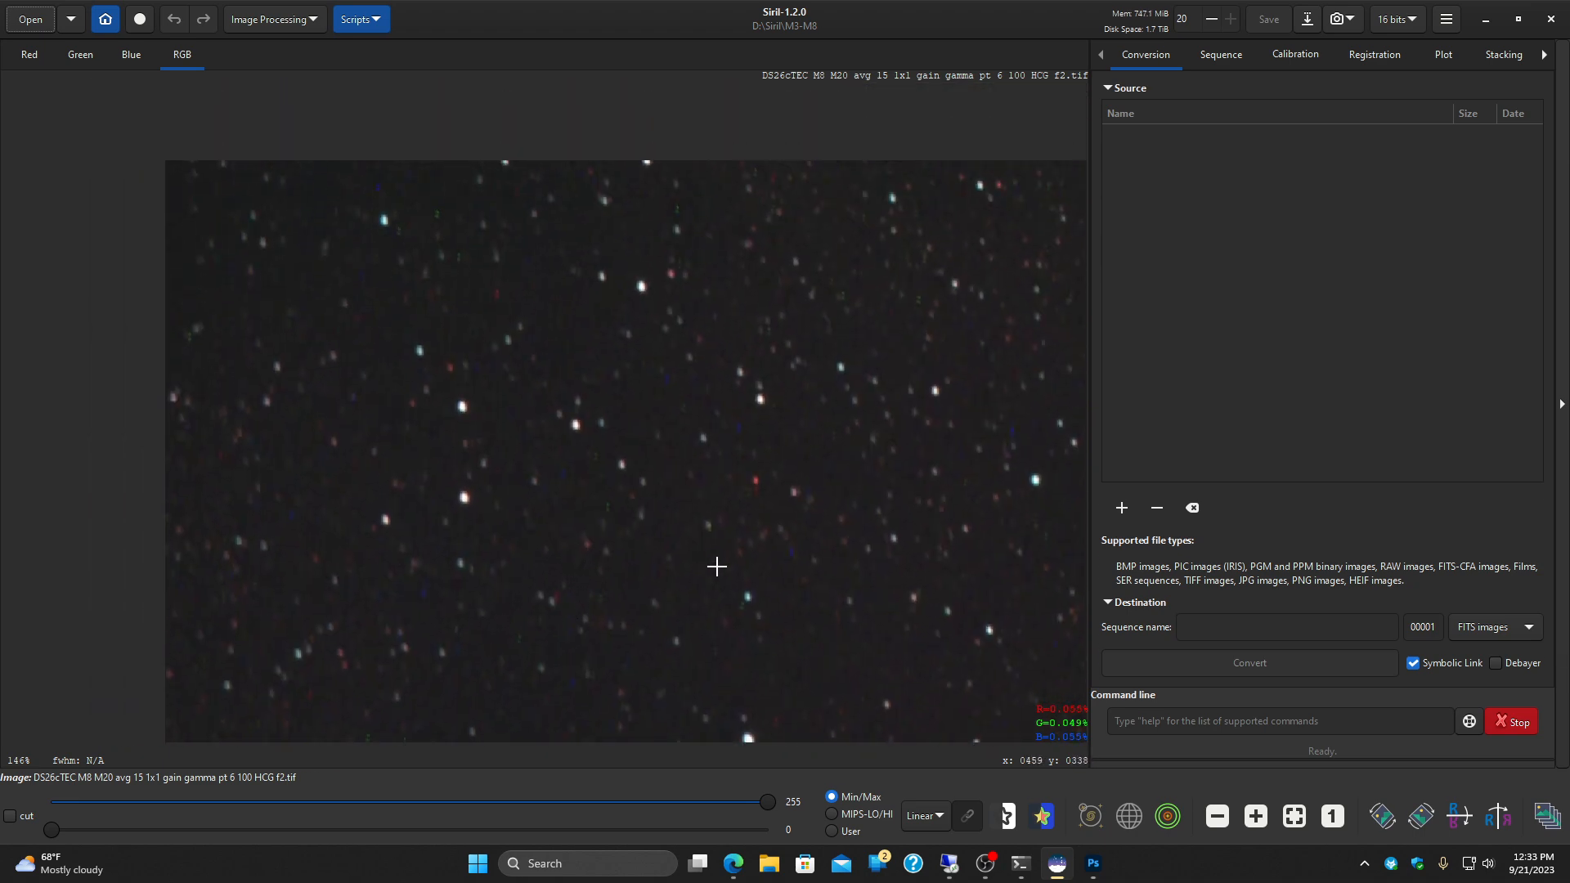
Step: Compare the star shapes along the upper edge of the image across to its right side and the nebula
left_click_drag(851, 567, 628, 442)
left_click_drag(740, 392, 297, 467)
left_click_drag(735, 420, 483, 485)
left_click_drag(833, 465, 446, 476)
left_click_drag(681, 462, 559, 459)
left_click_drag(761, 459, 534, 477)
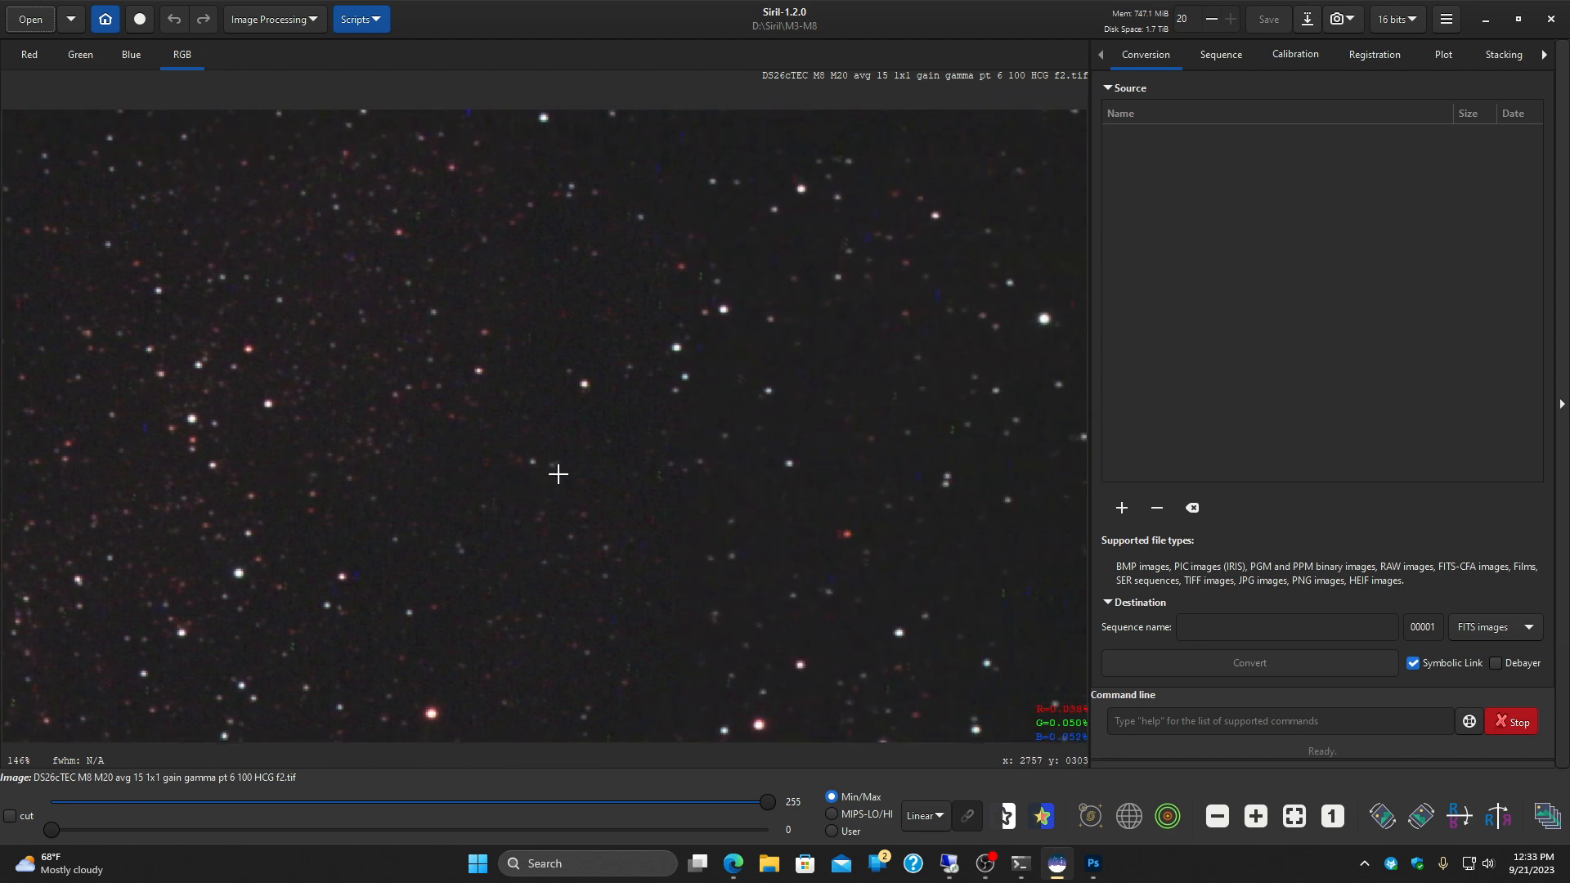
left_click_drag(764, 466, 485, 470)
left_click_drag(925, 475, 381, 463)
mouse_move(882, 453)
left_mouse_down()
mouse_move(589, 498)
mouse_move(471, 473)
left_mouse_up()
left_click_drag(931, 474, 317, 474)
left_click_drag(839, 458, 340, 467)
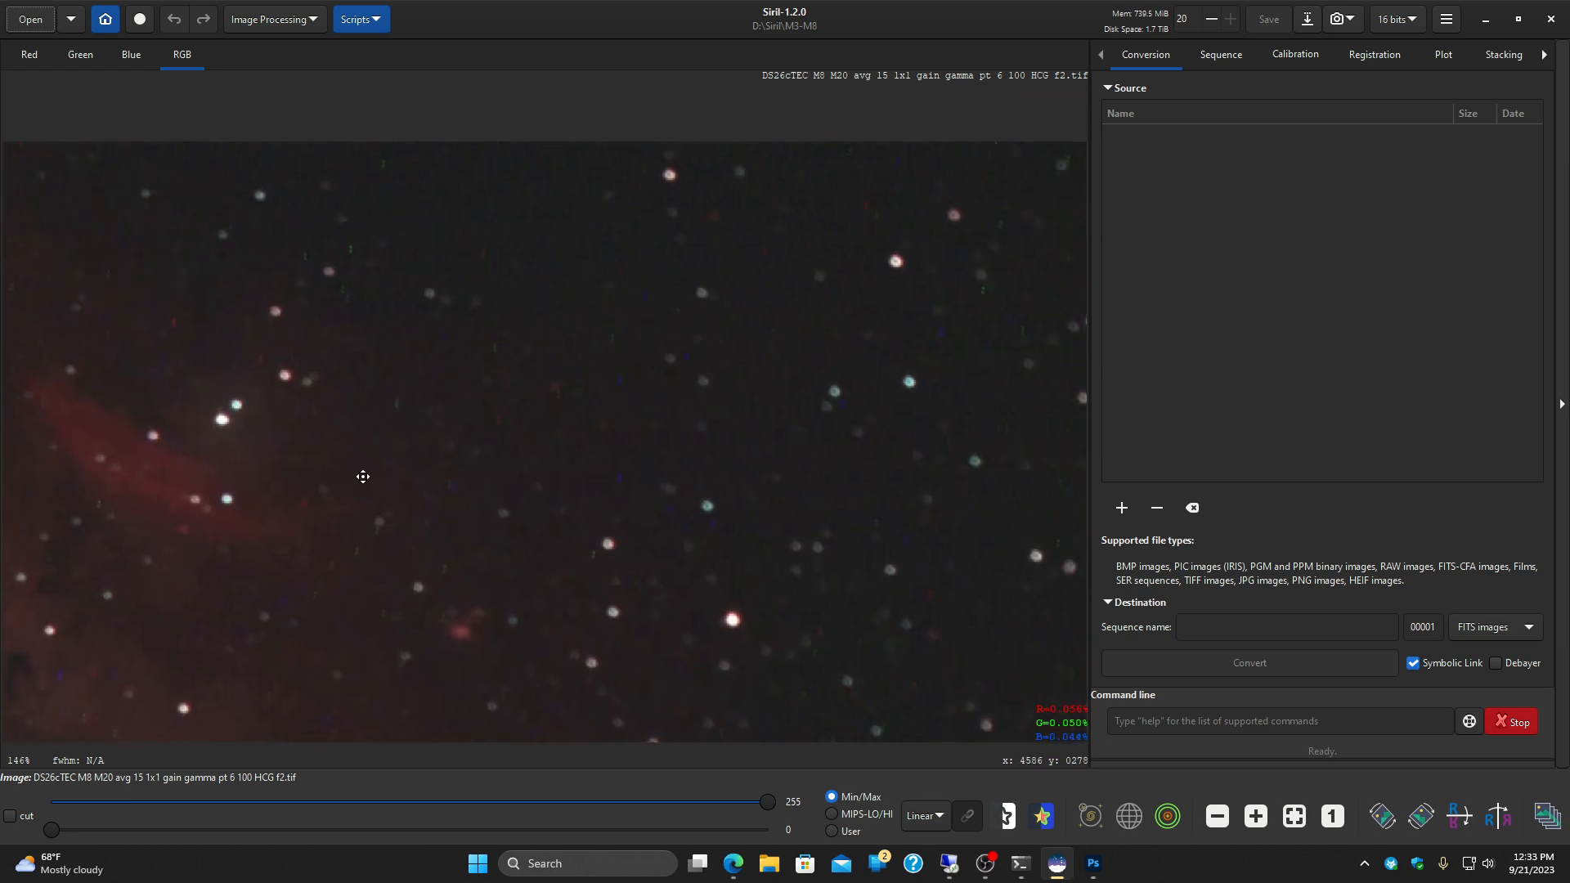
left_click_drag(792, 480, 698, 469)
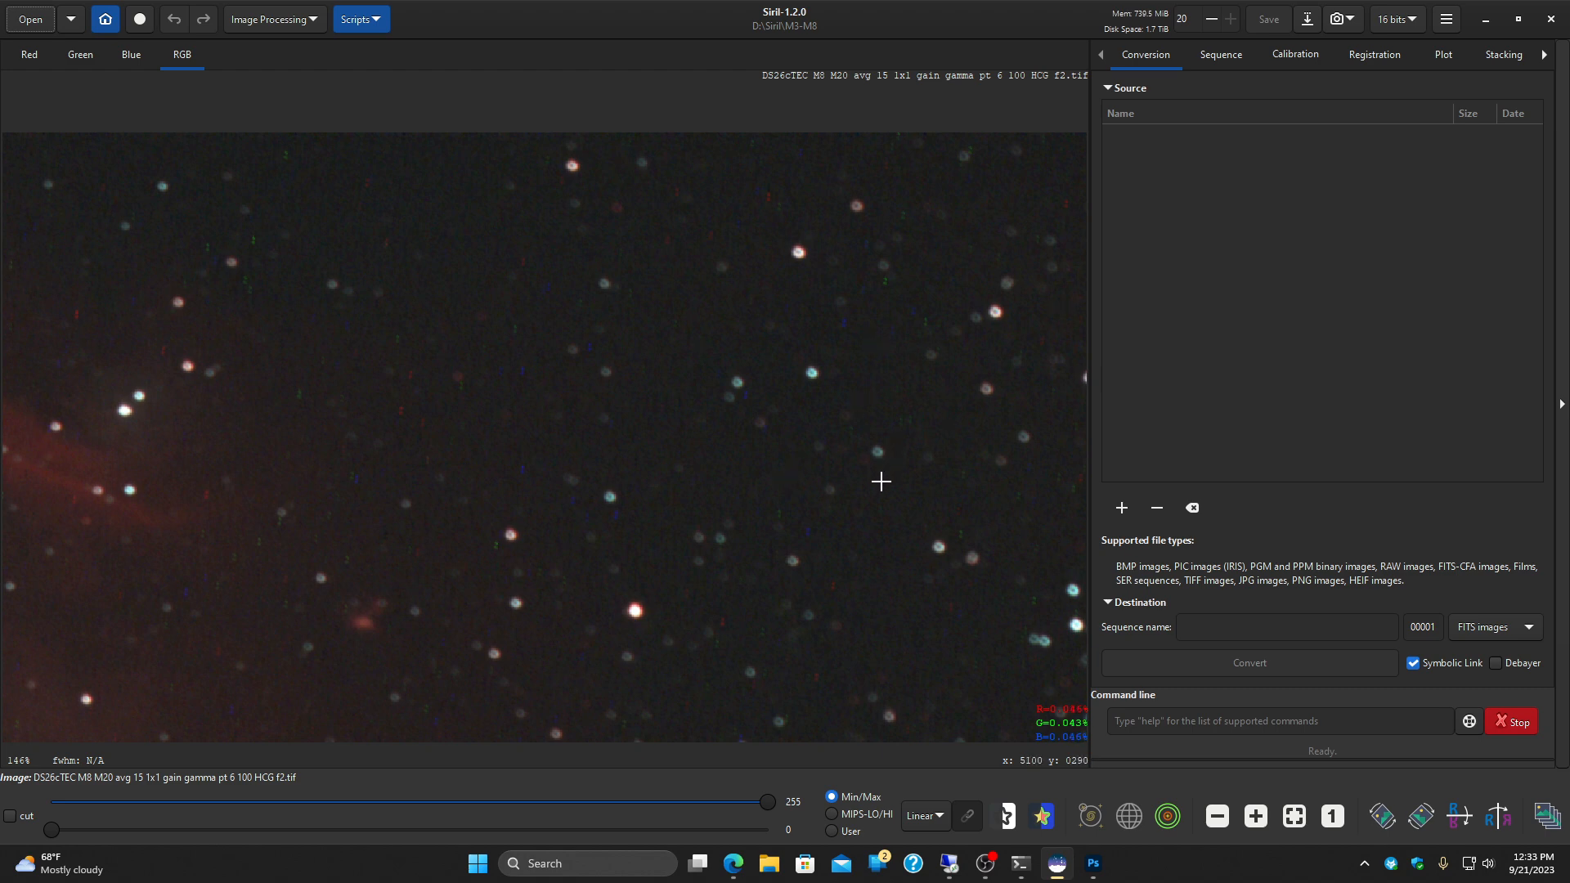
scroll(871, 556, "down", 5)
scroll(862, 565, "down", 10)
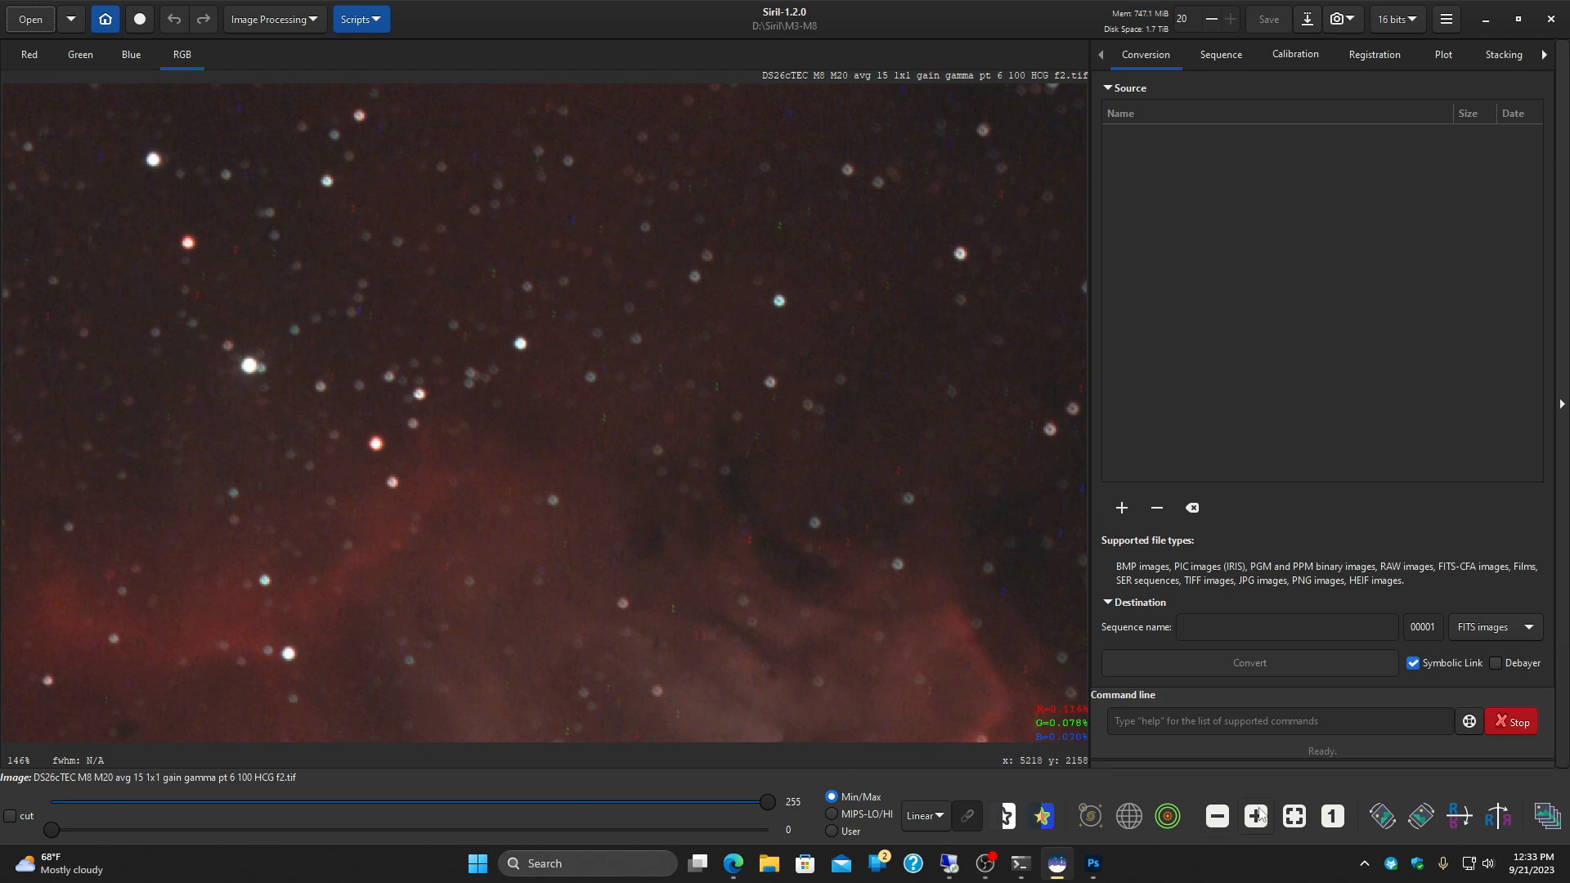
left_click(1295, 817)
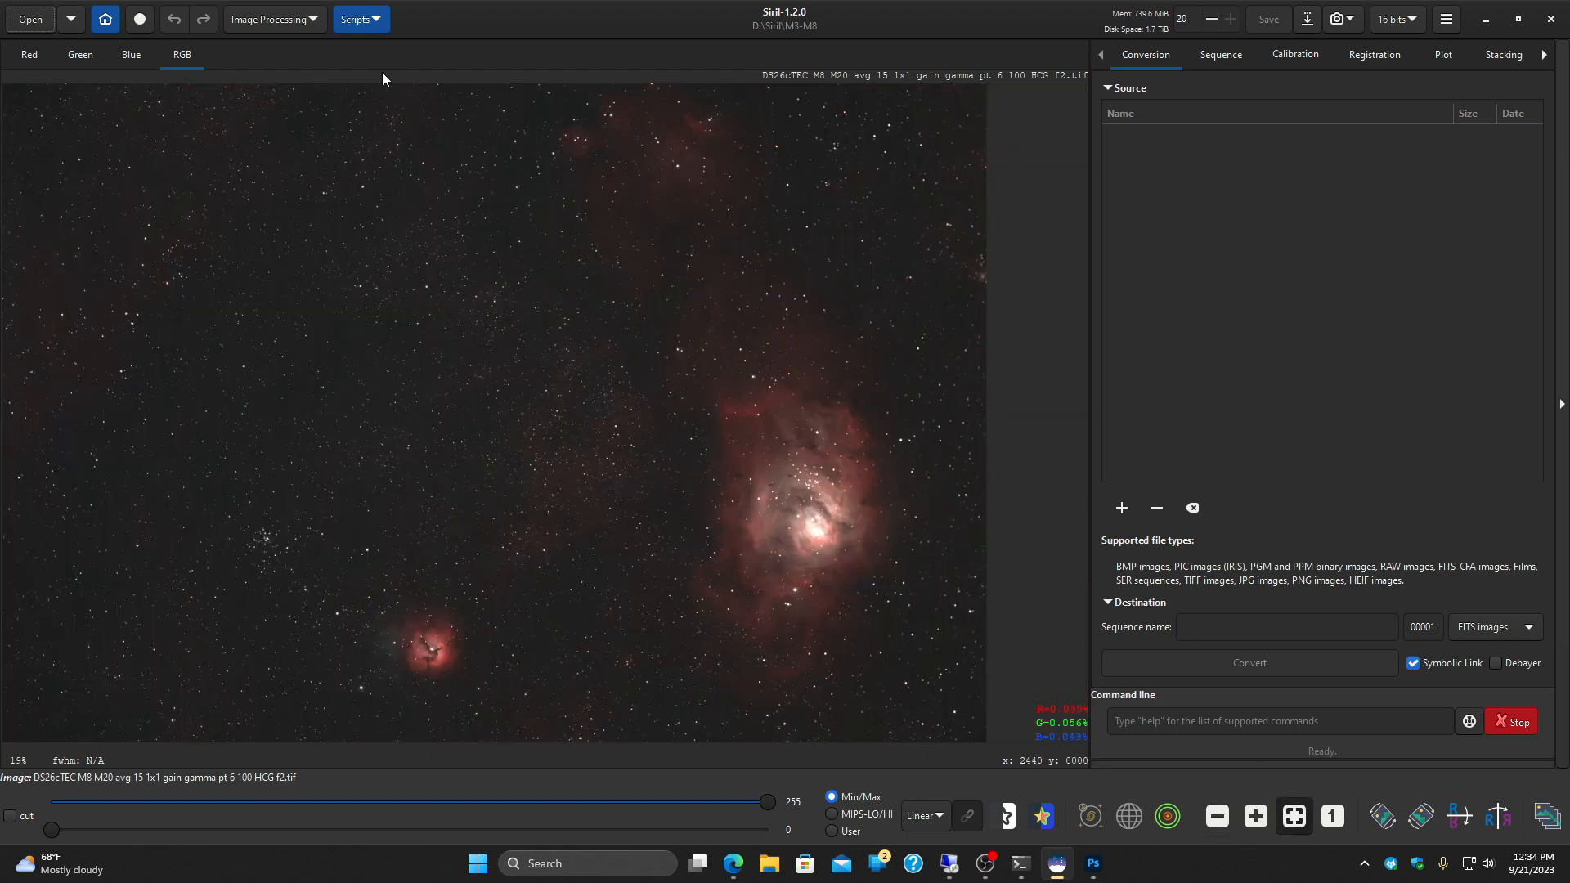
Step: Measure the sensor tilt of the M8 M20 image with Dynamic PSF, clear the tilt overlay and close the dialog
left_click(314, 23)
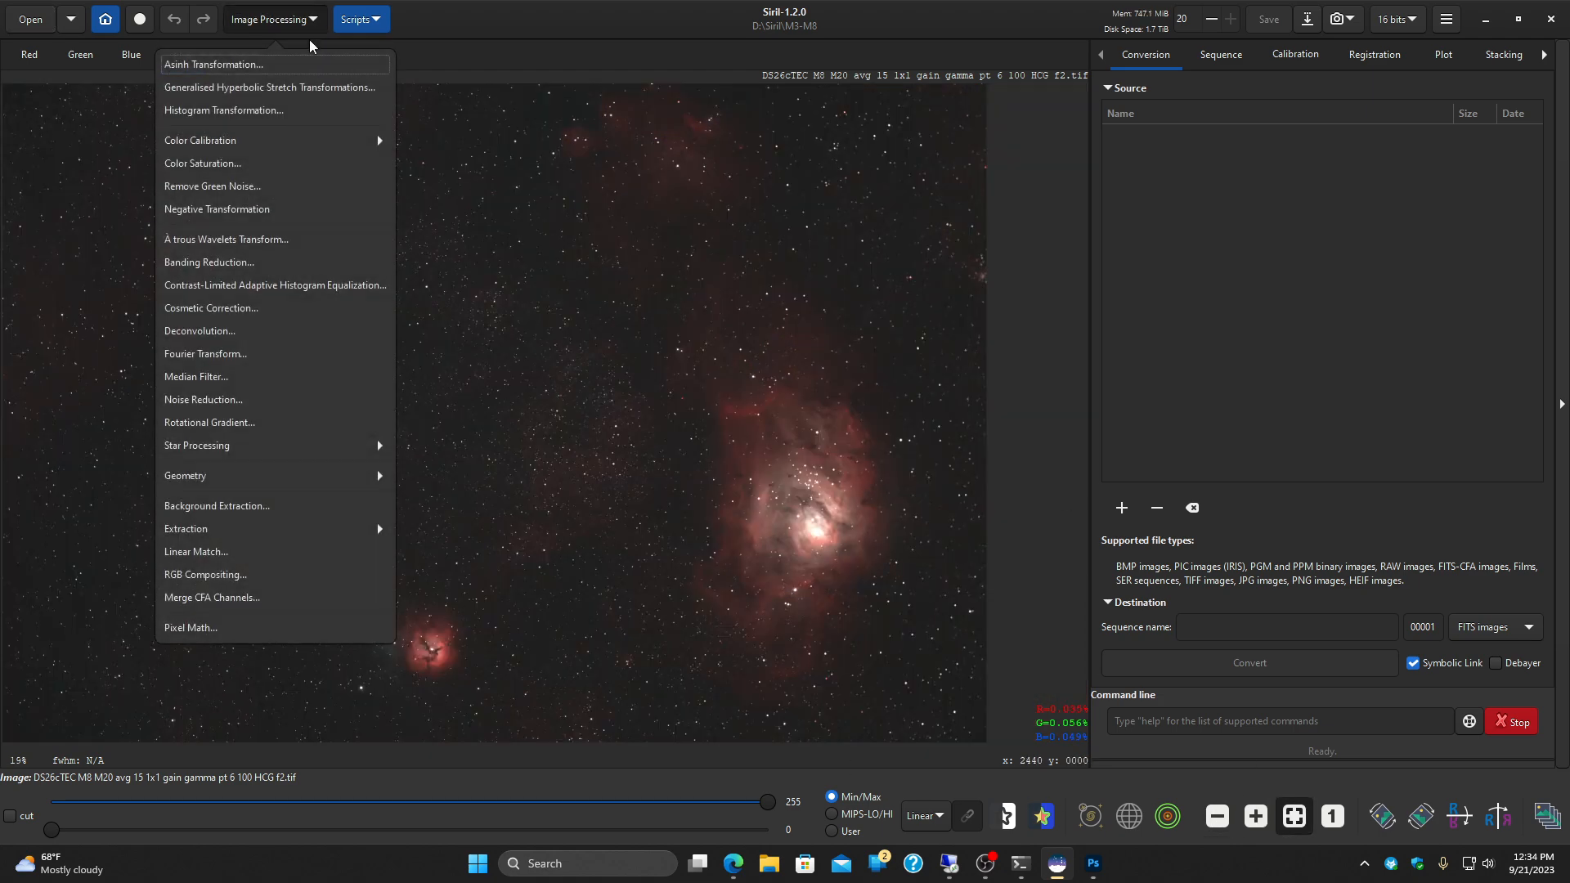
left_click(380, 446)
left_click(375, 164)
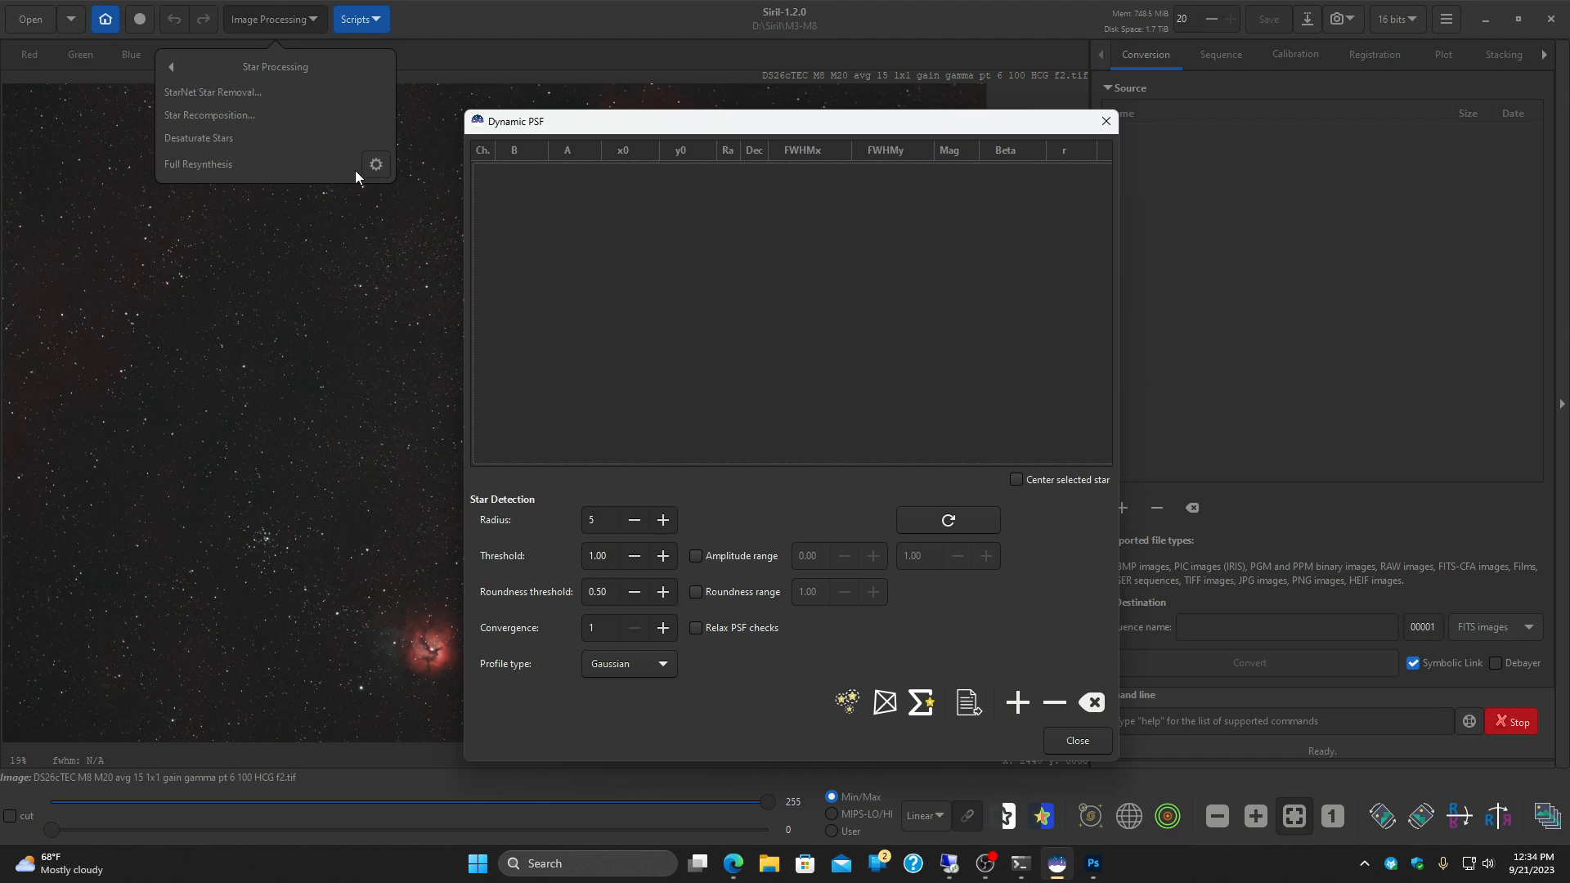
left_click_drag(756, 125, 1217, 74)
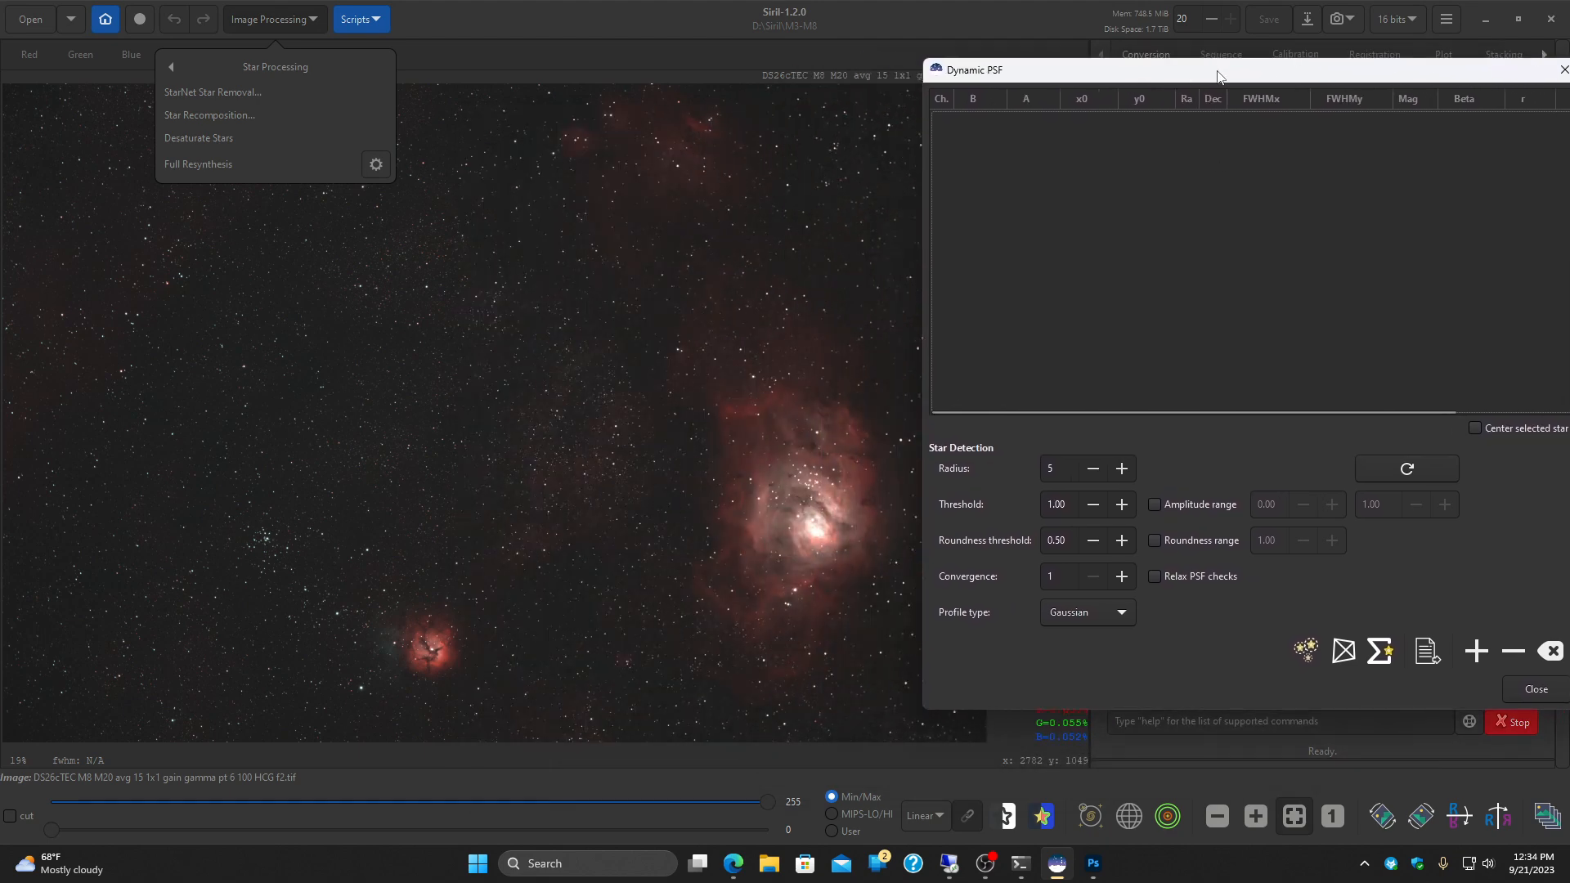
left_click(1340, 653)
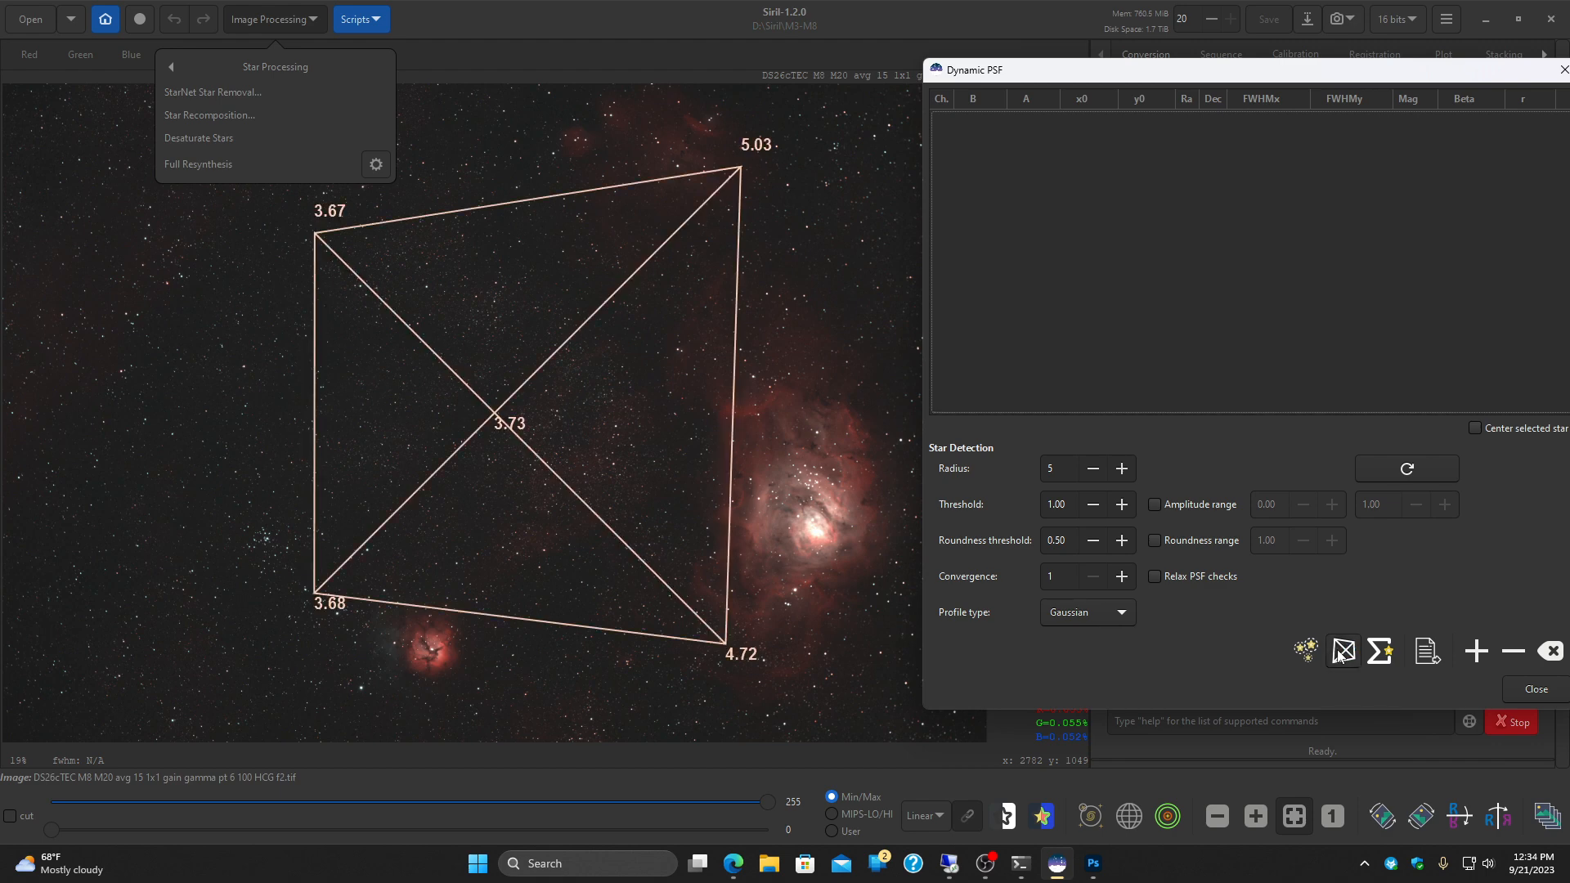
left_click_drag(1219, 74, 1351, 194)
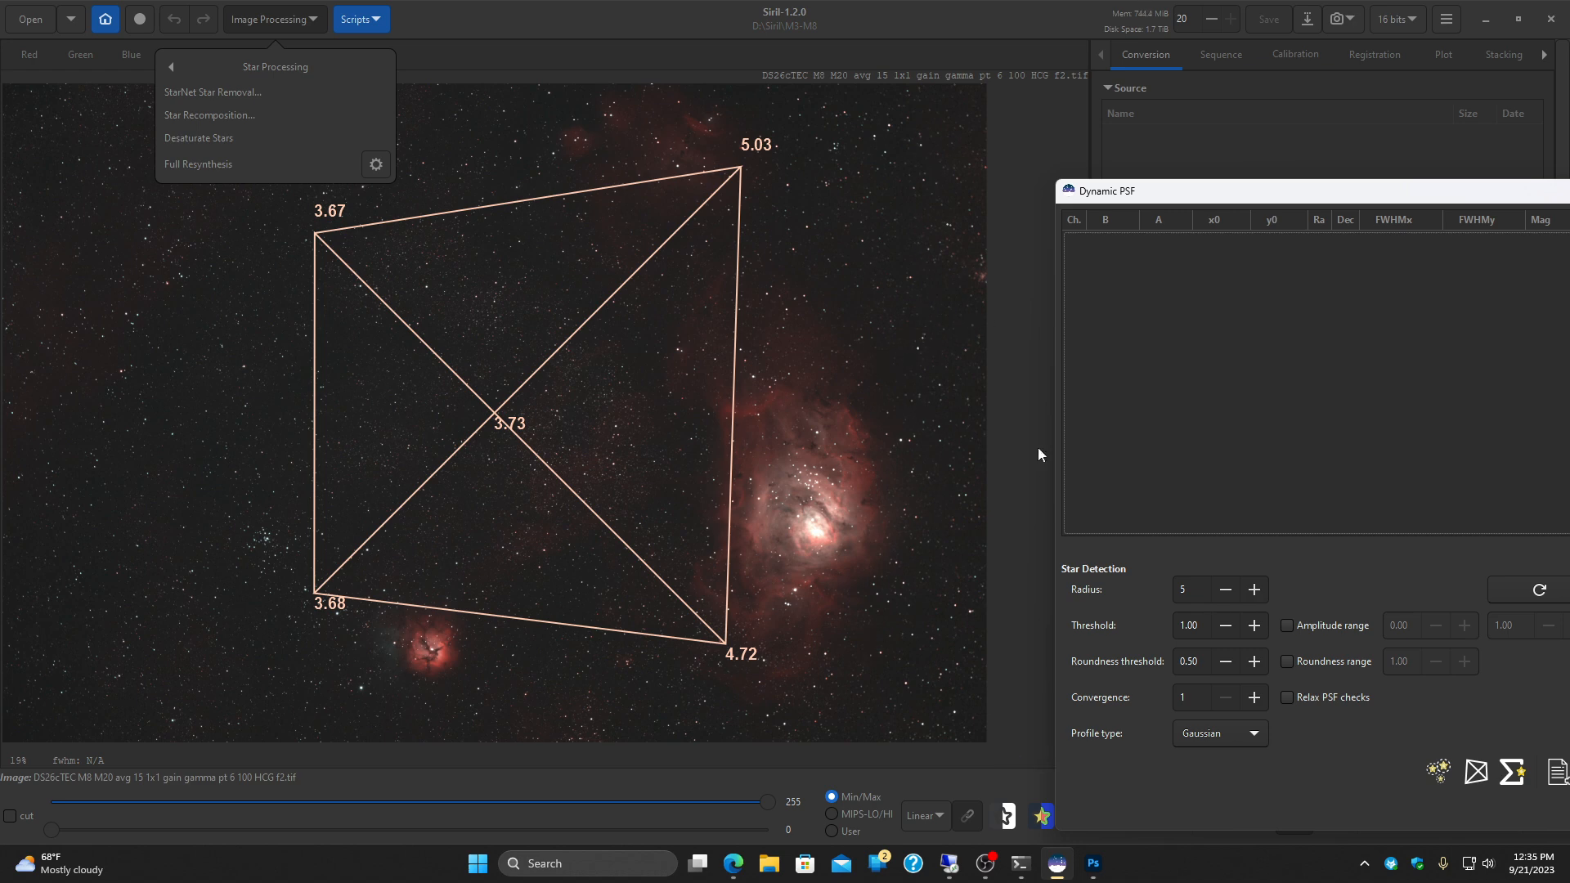
left_click_drag(1441, 203, 1252, 126)
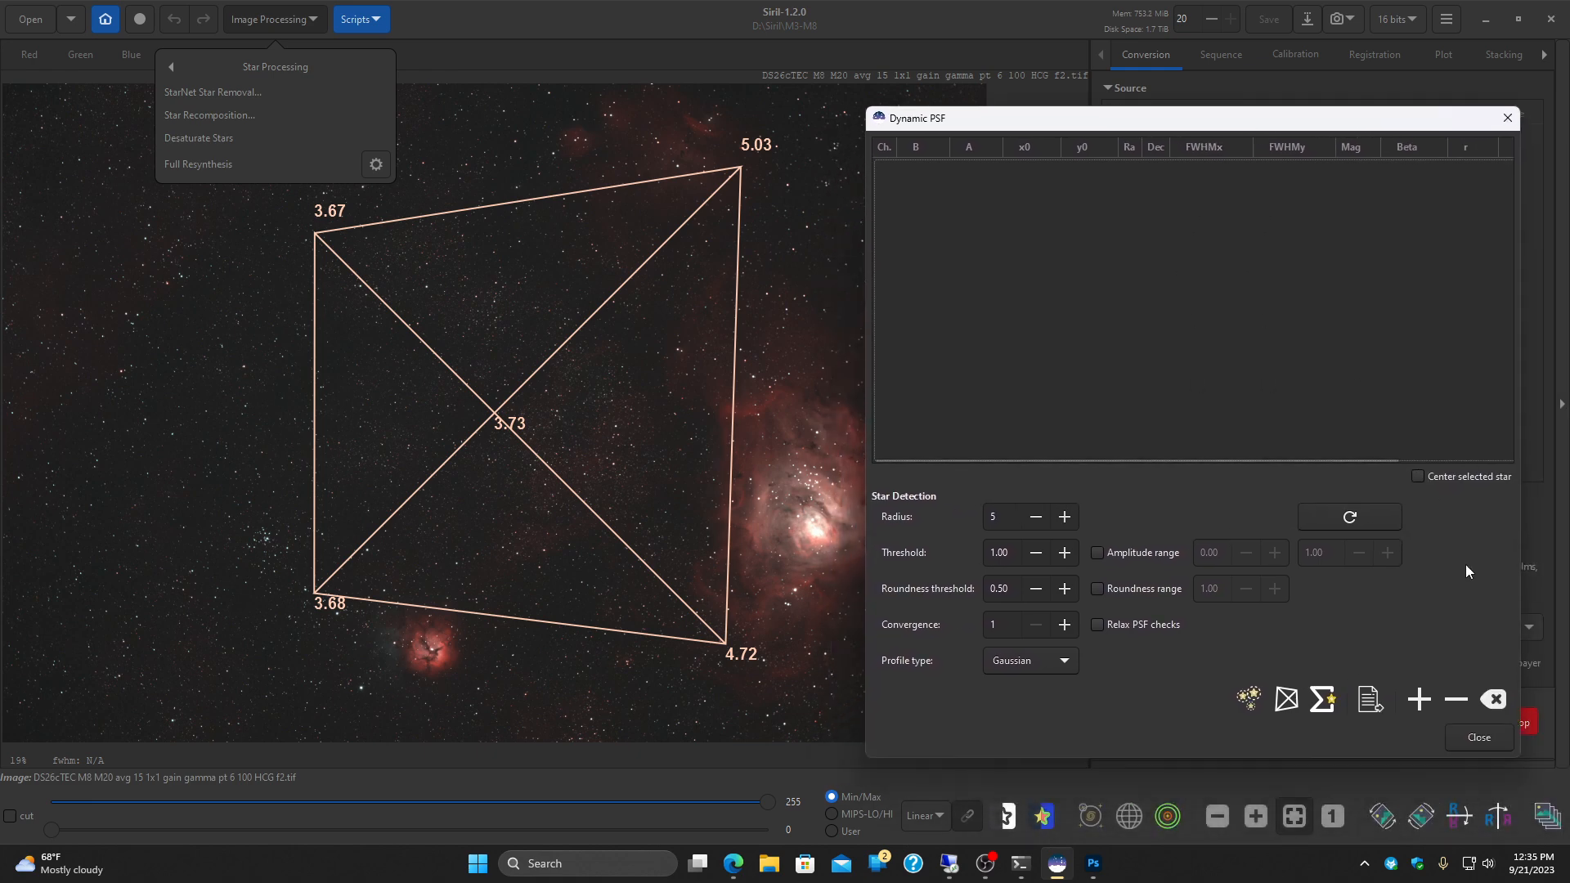
left_click(1494, 699)
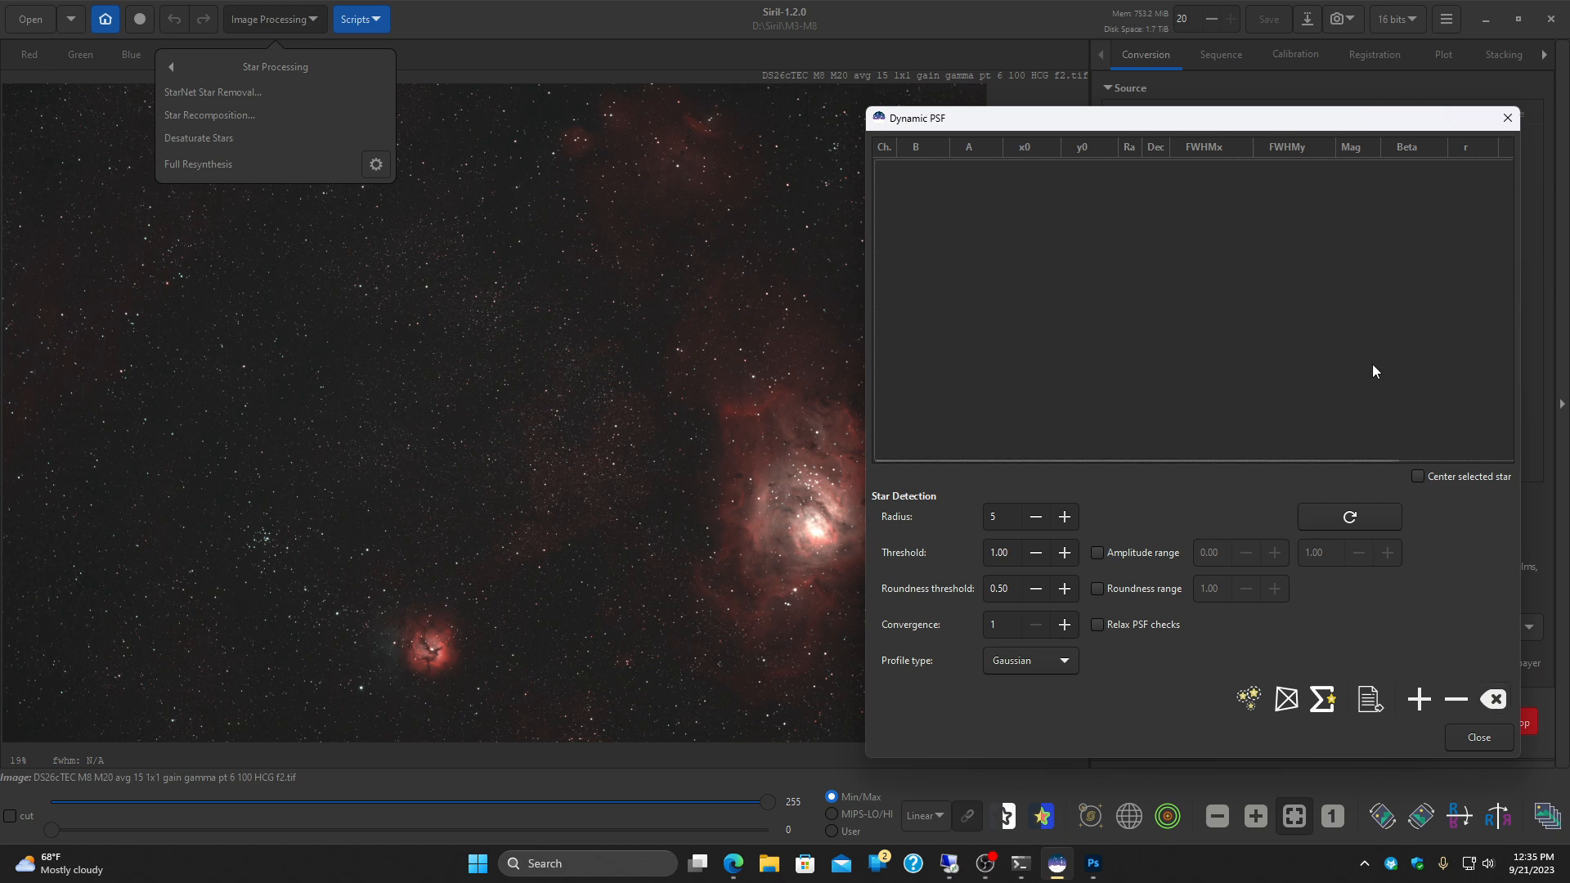
left_click(1478, 737)
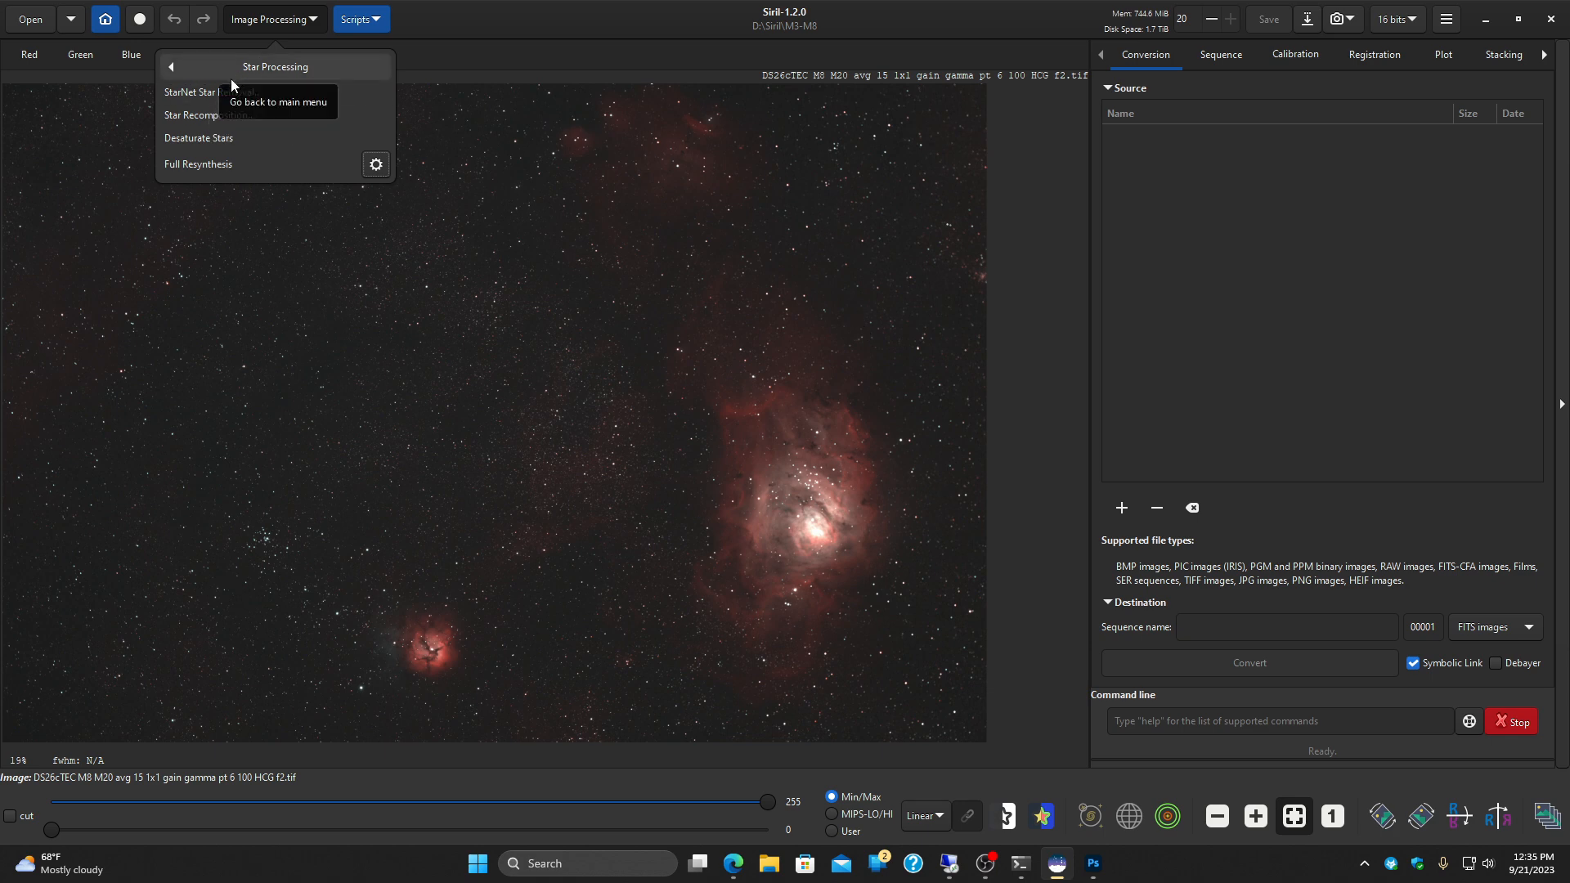
Step: Detect the stars across the M8 M20 image with Dynamic PSF and keep them marked when closing the dialog
left_click(375, 166)
left_click_drag(979, 127, 1104, 102)
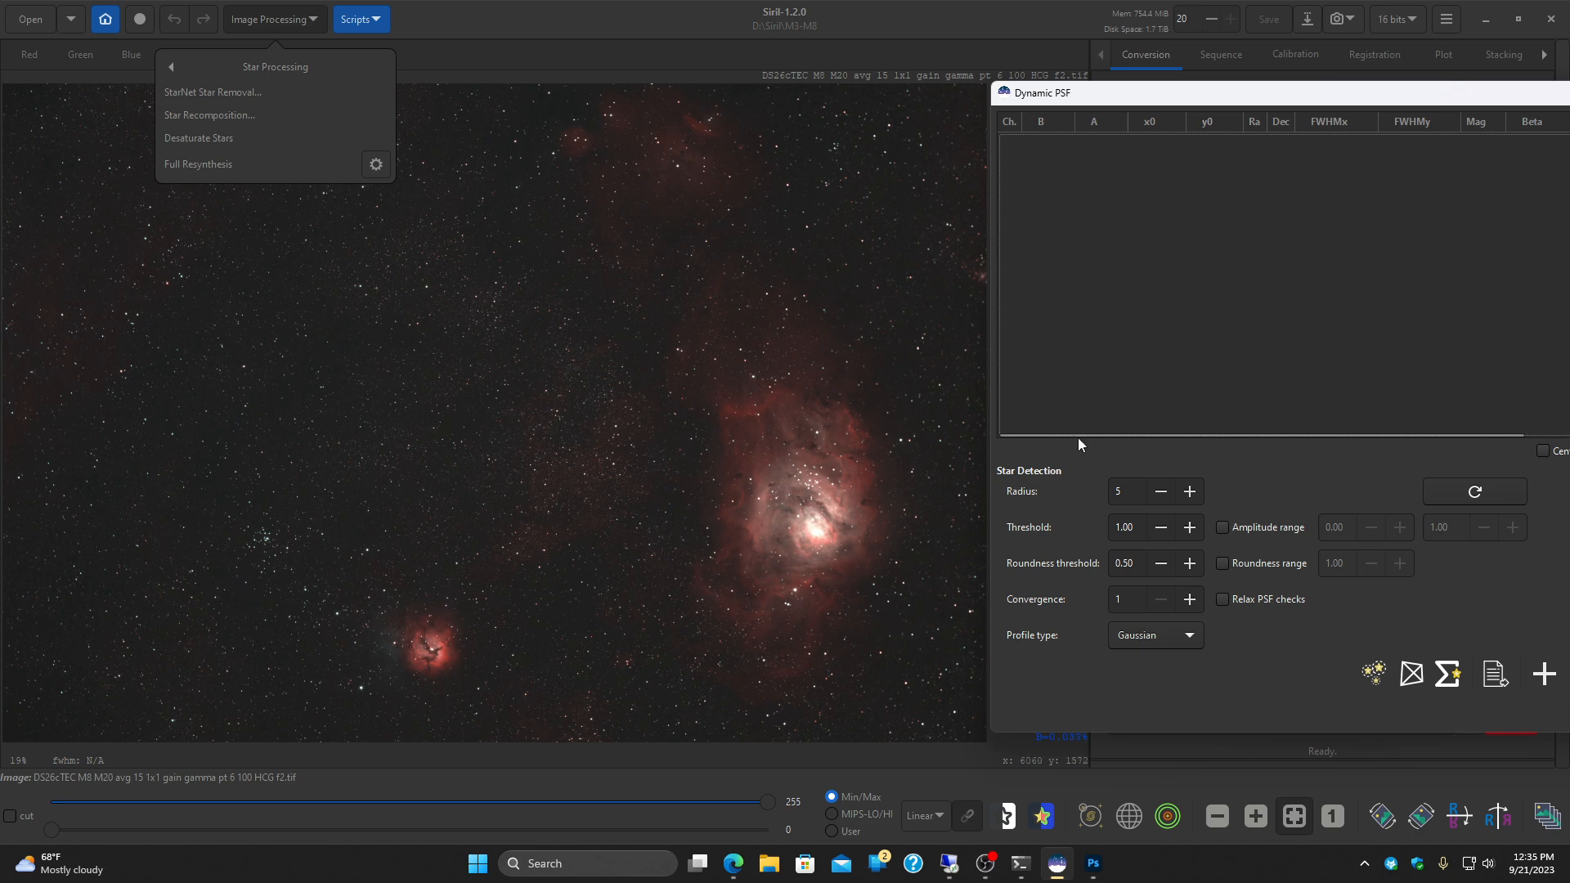
left_click(1378, 681)
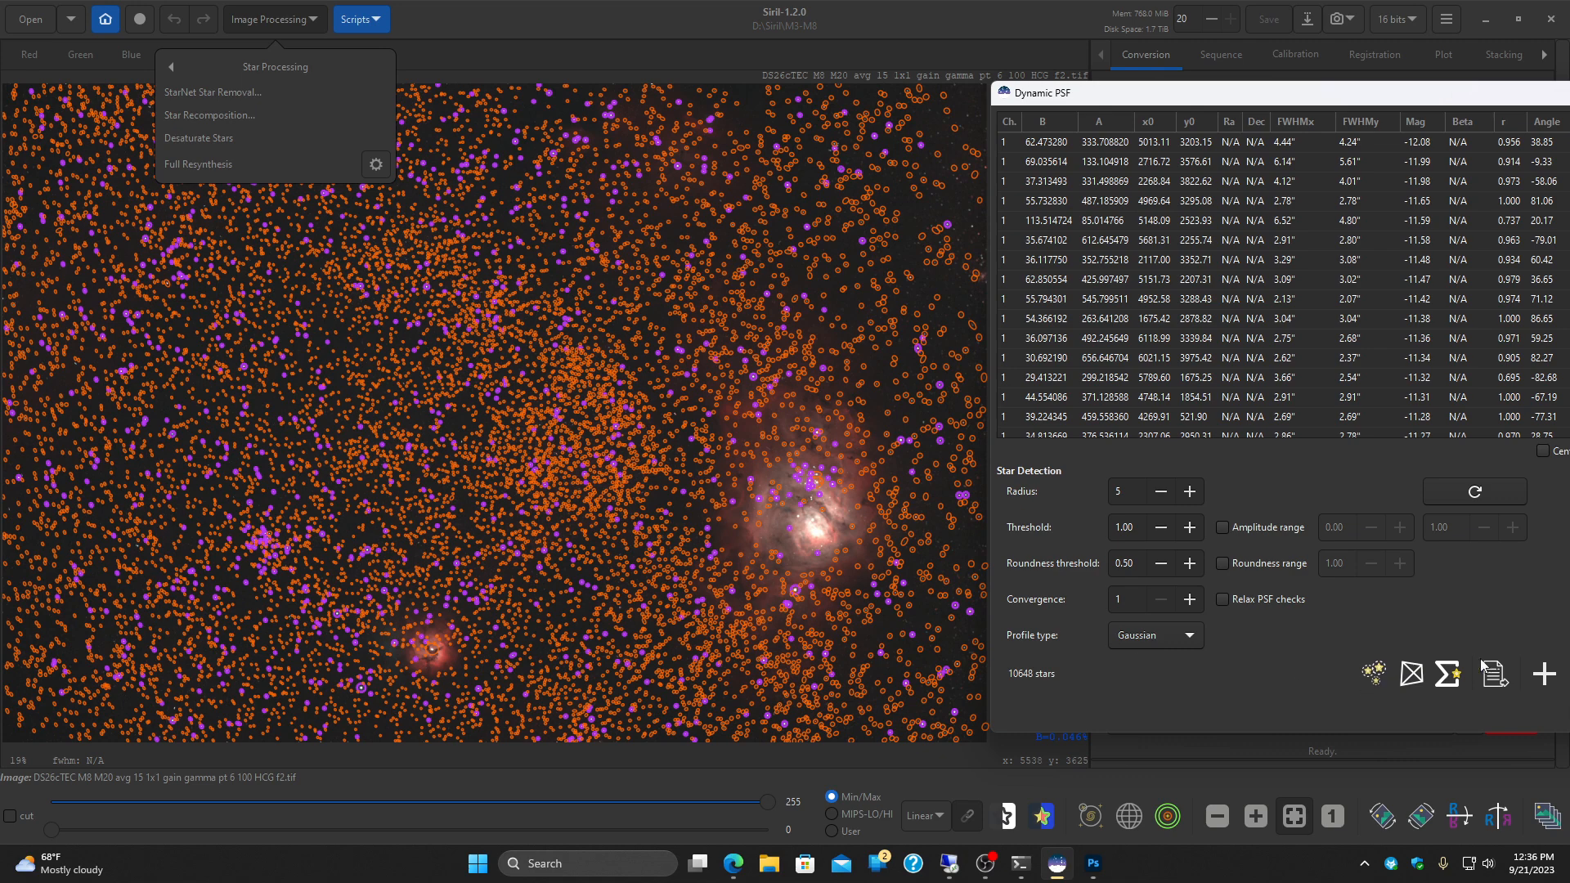
left_click_drag(1445, 96, 1279, 71)
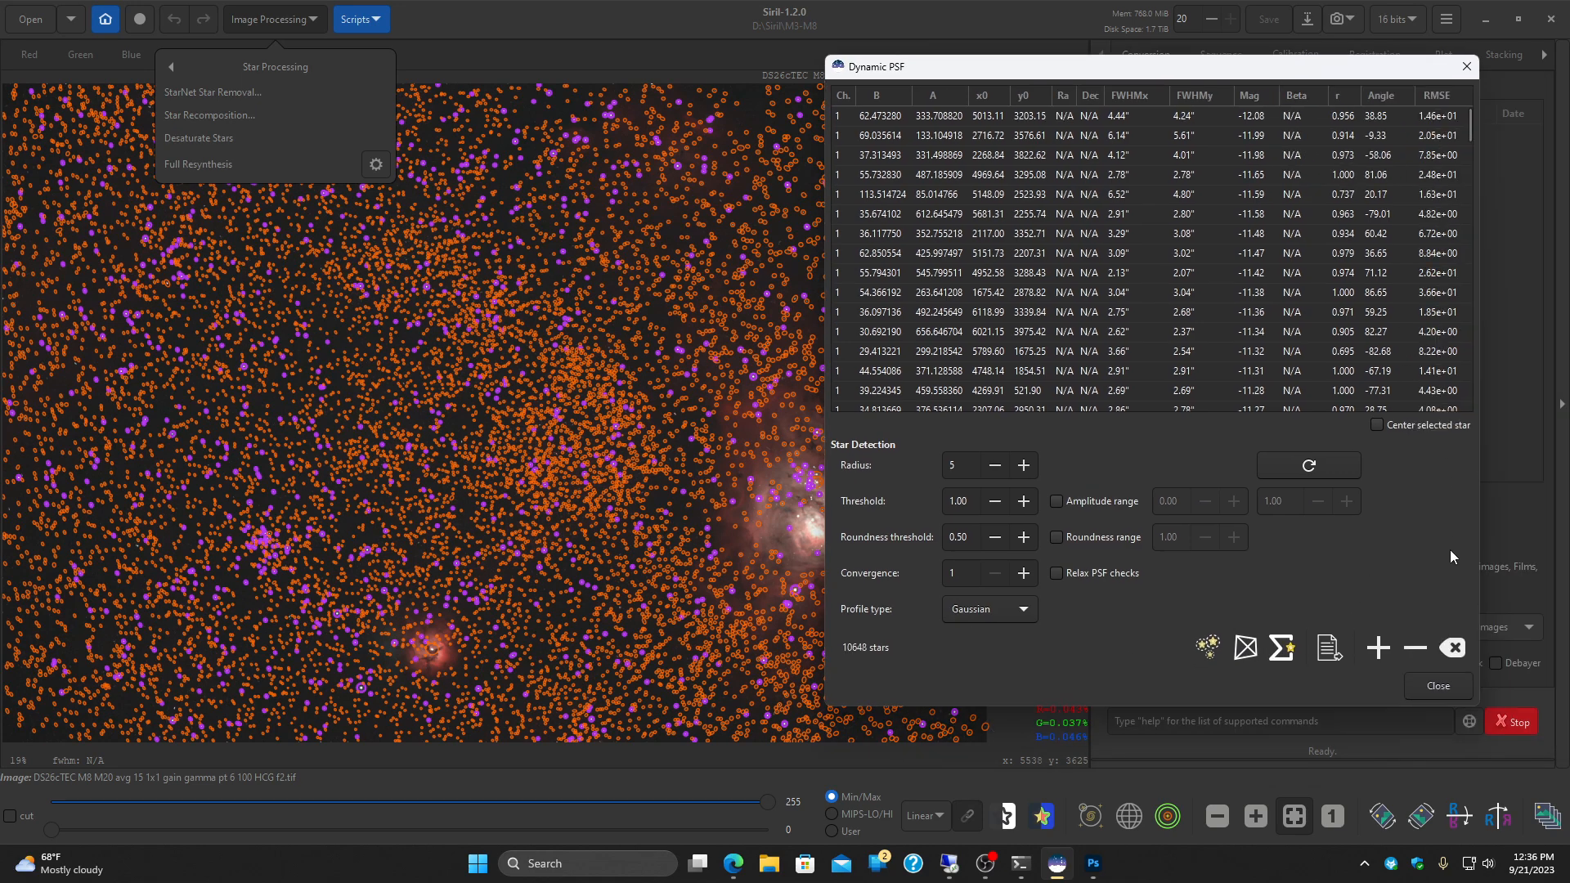
left_click(1454, 684)
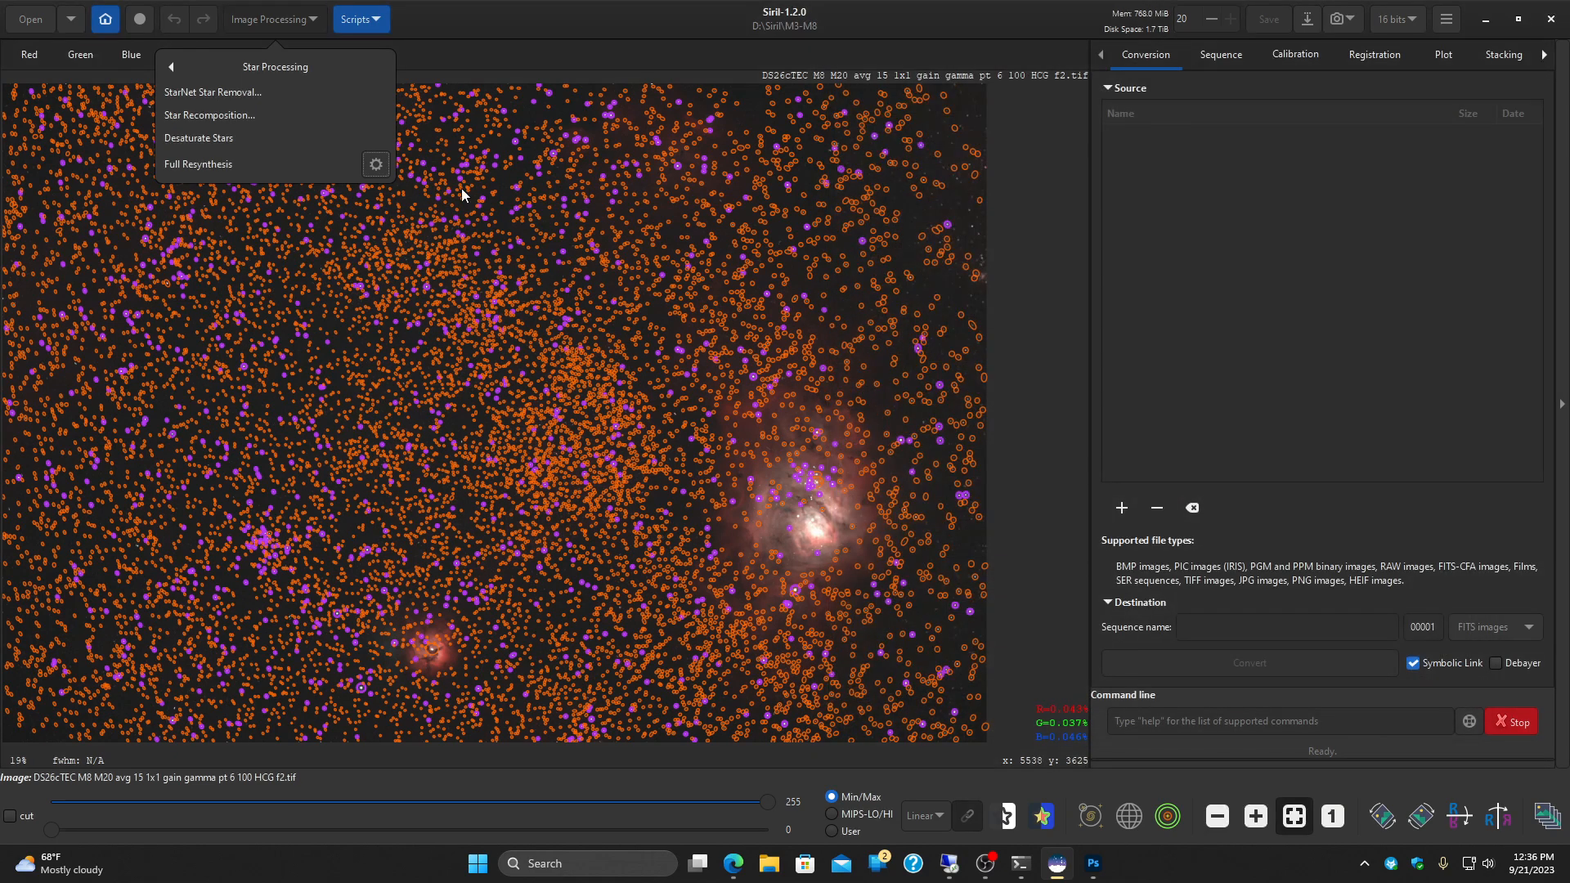
Step: Run Desaturate Stars on the M8 M20 image to desaturate the clipped star profiles
left_click(206, 139)
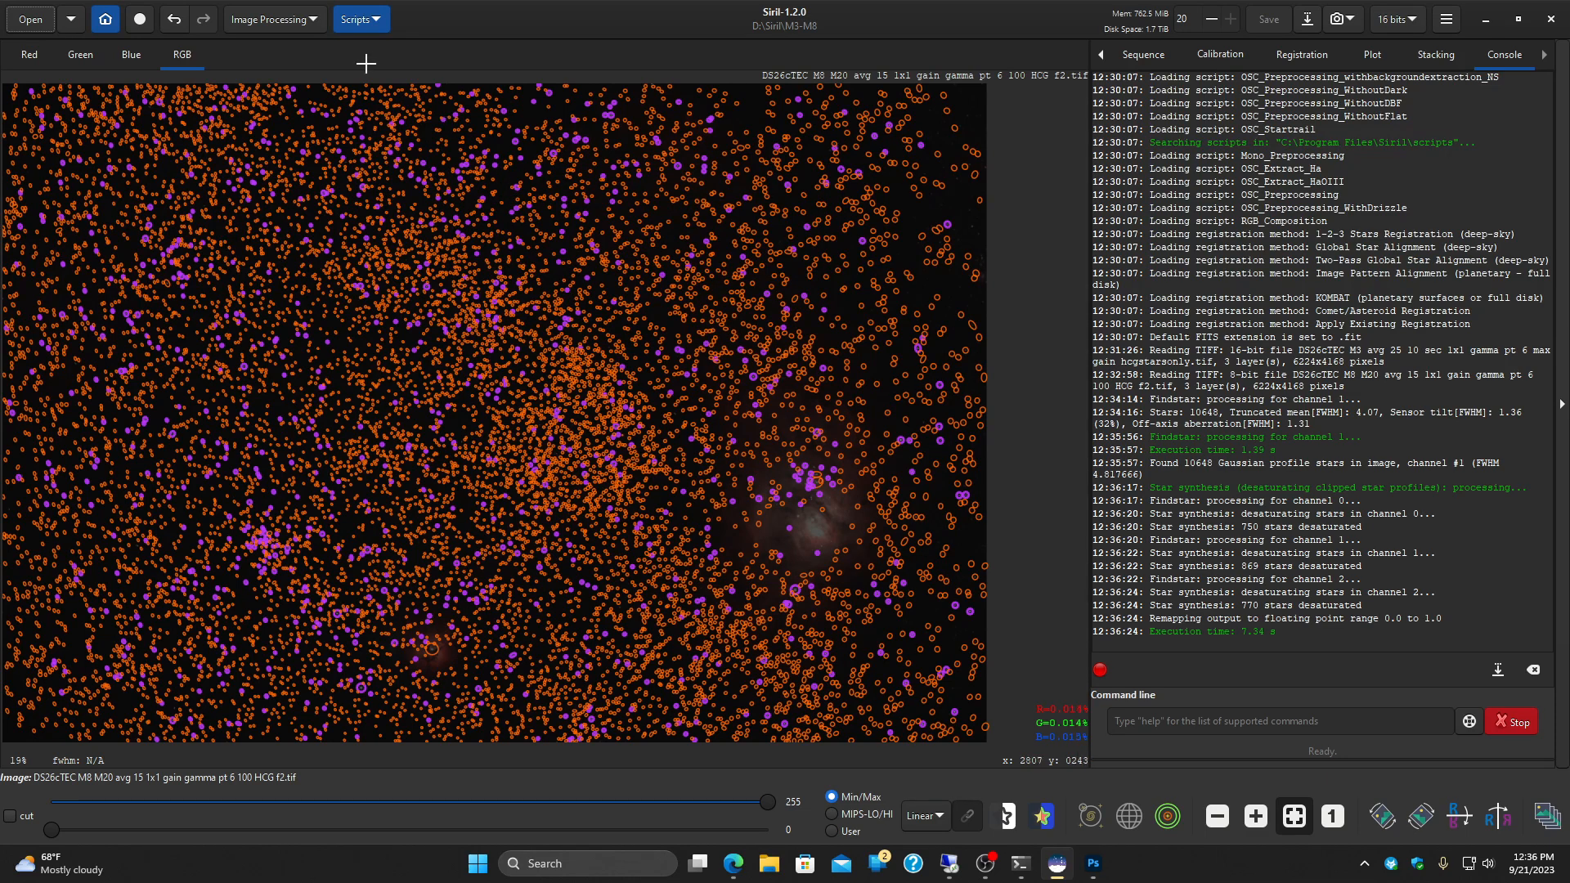
Step: Clear the previous star list in Dynamic PSF and detect the stars again in the desaturated M8 M20 image
left_click(301, 25)
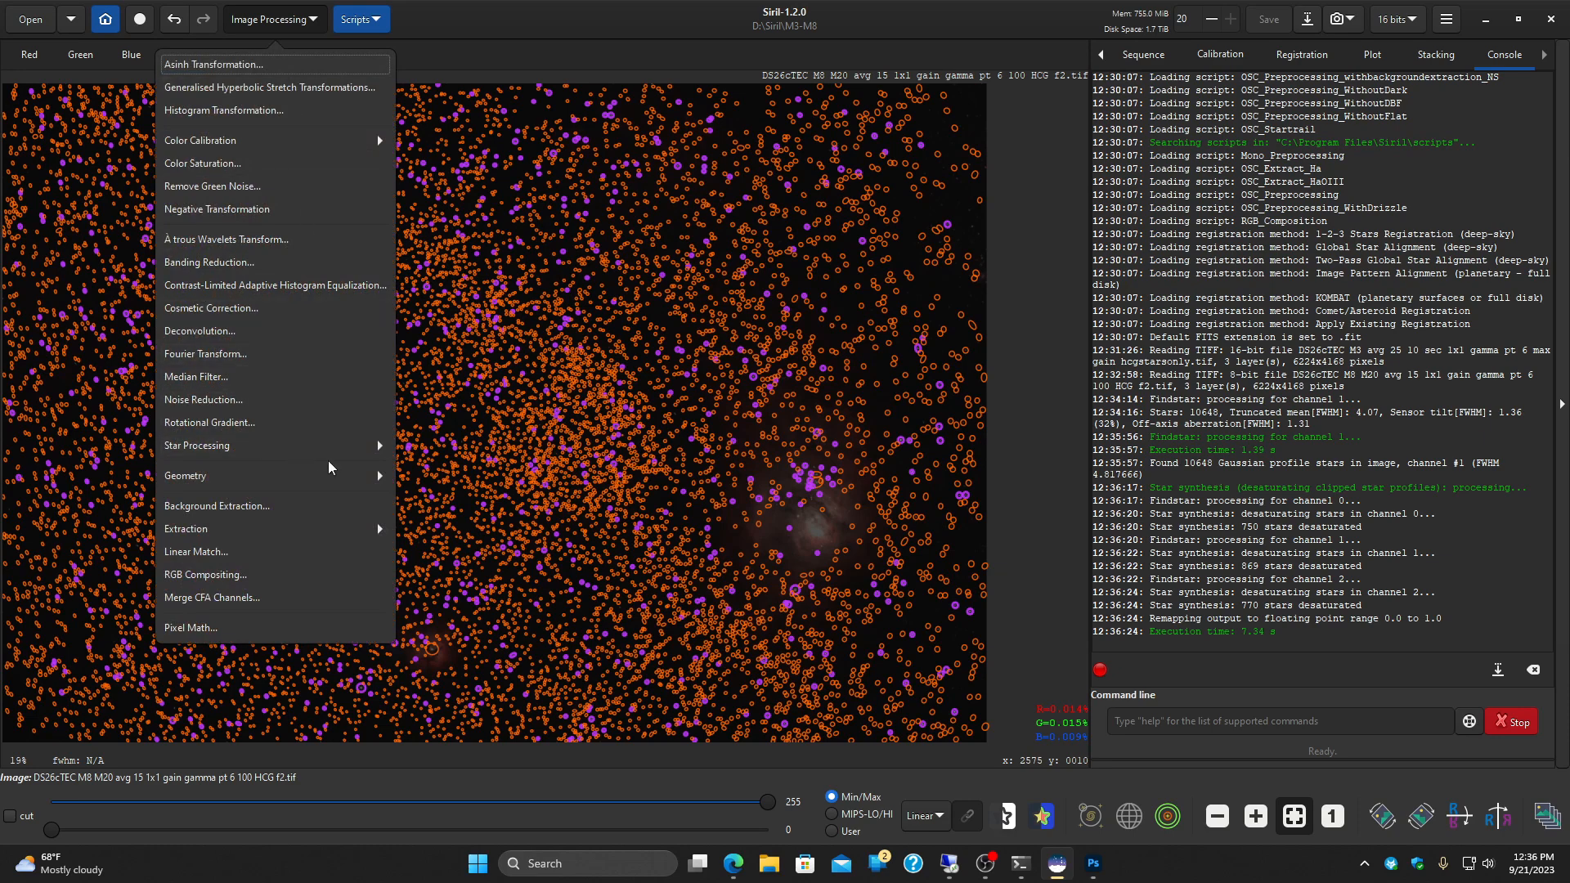
left_click(381, 448)
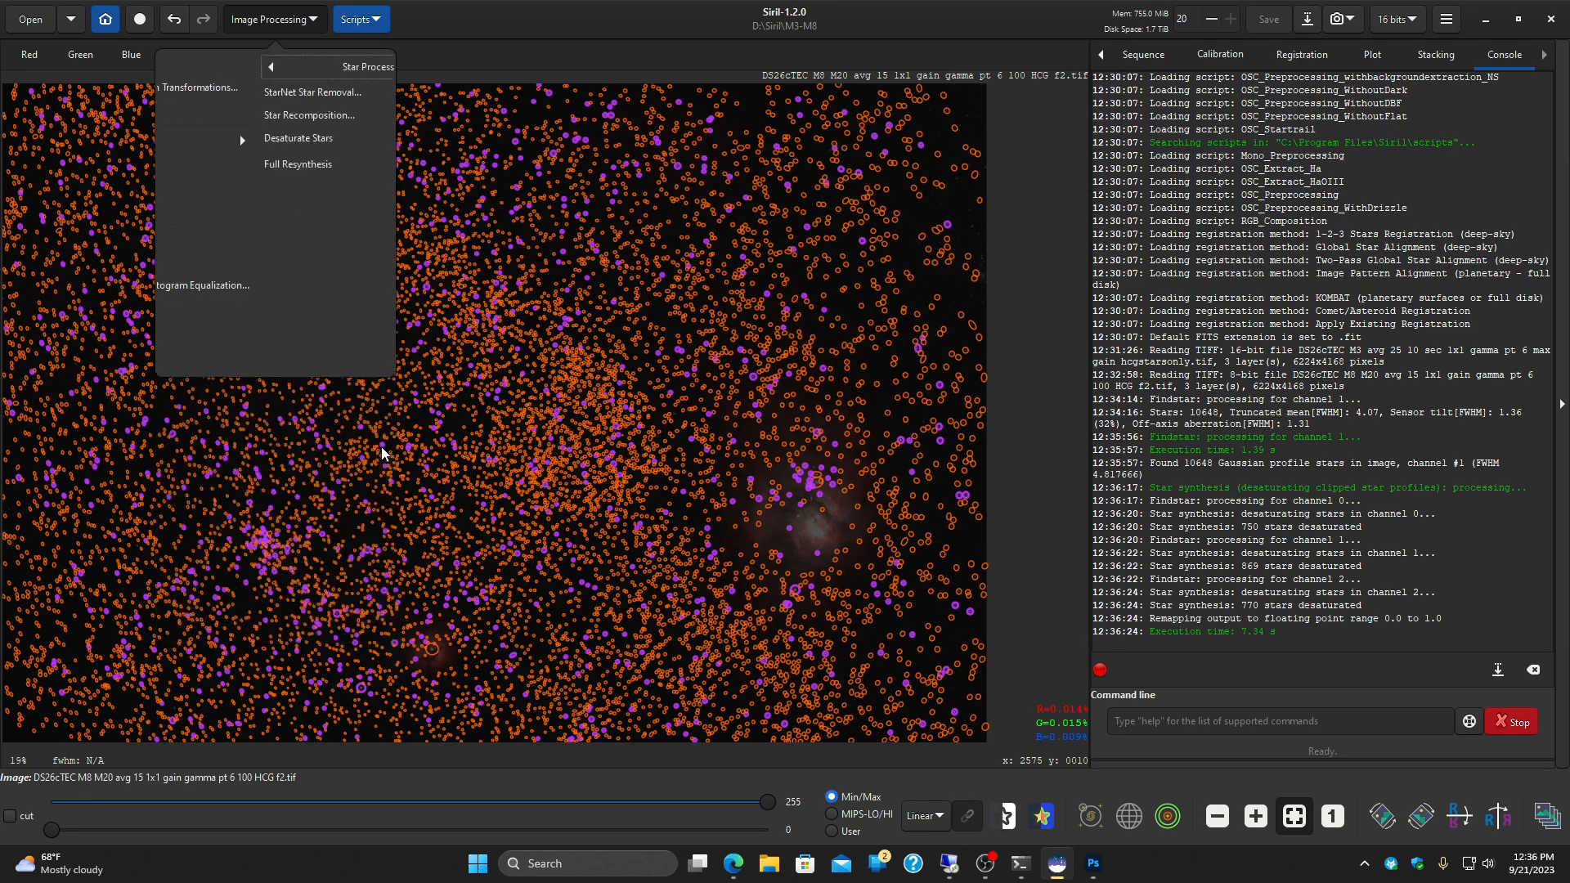
left_click(376, 166)
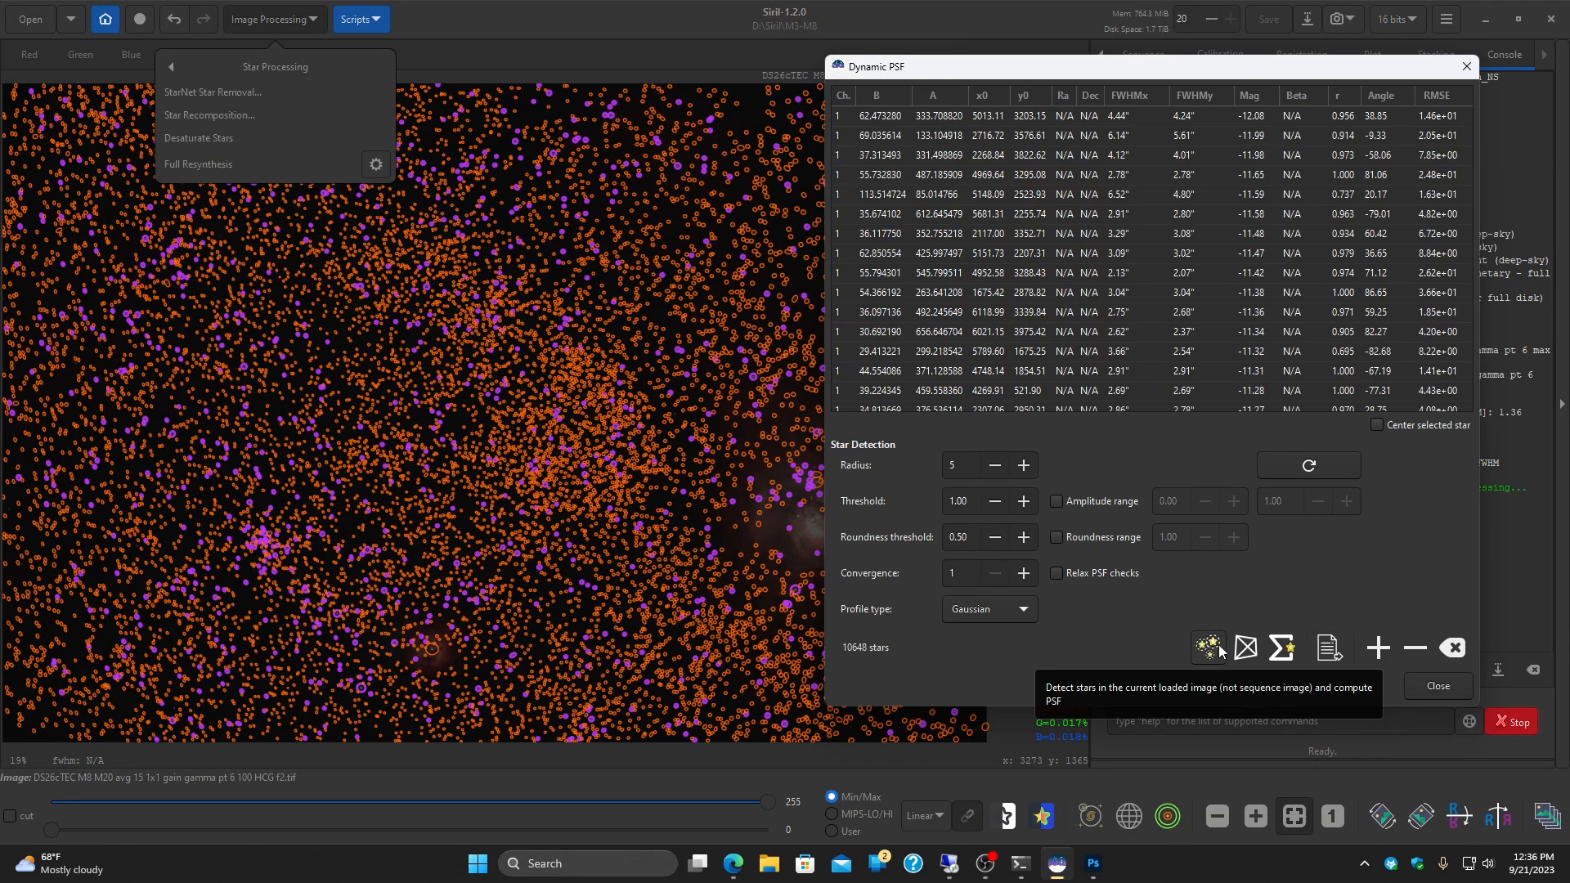
left_click(1453, 649)
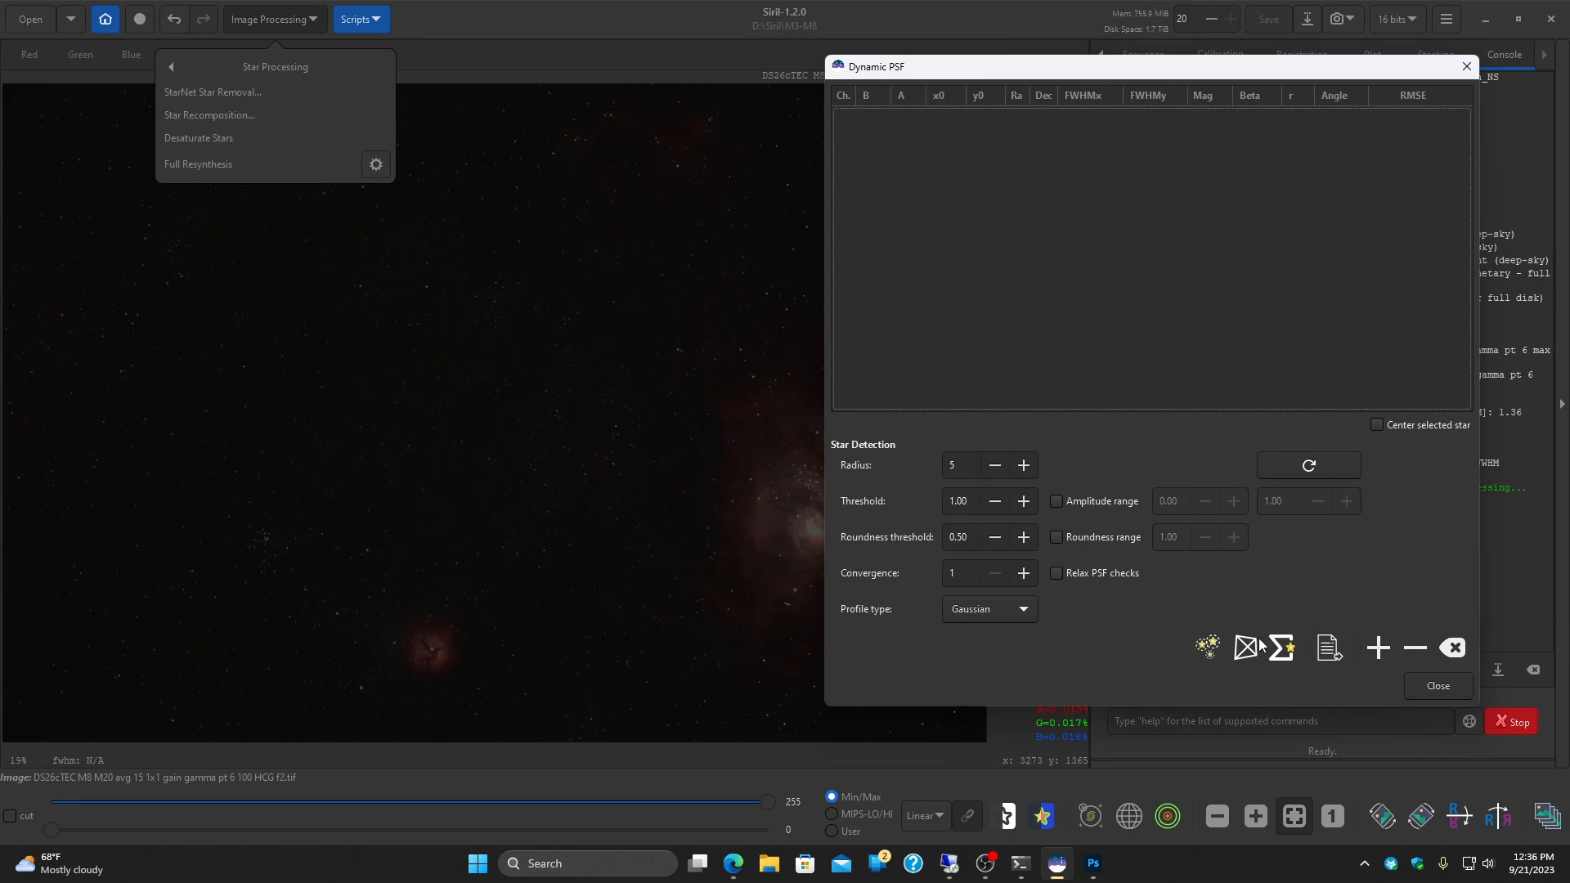
left_click(1207, 647)
left_click_drag(930, 67, 1173, 81)
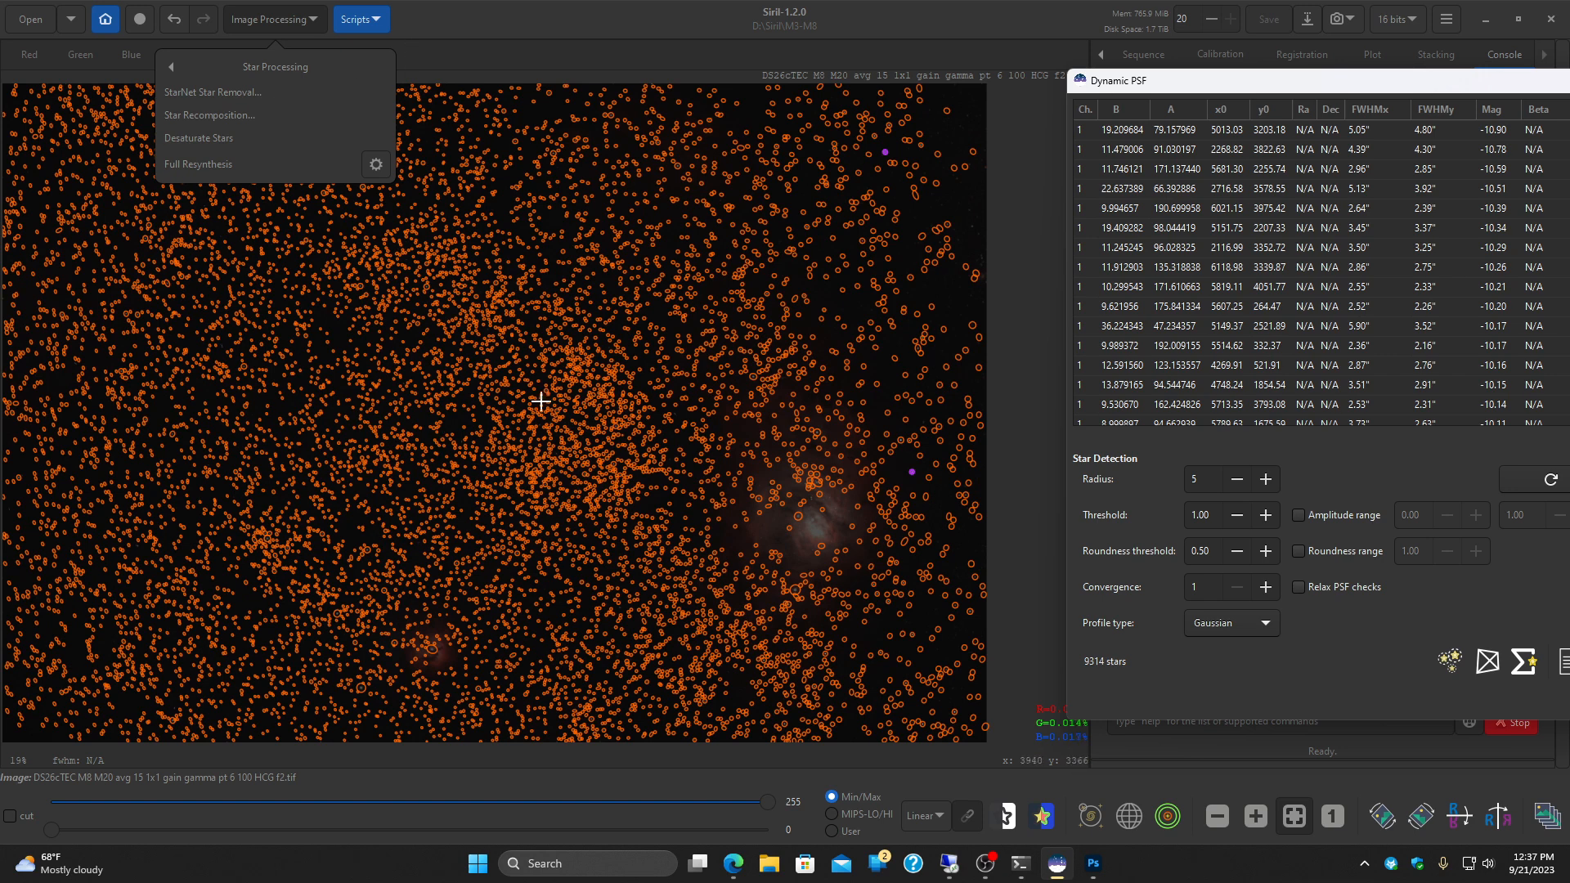
left_click_drag(1448, 75, 1290, 75)
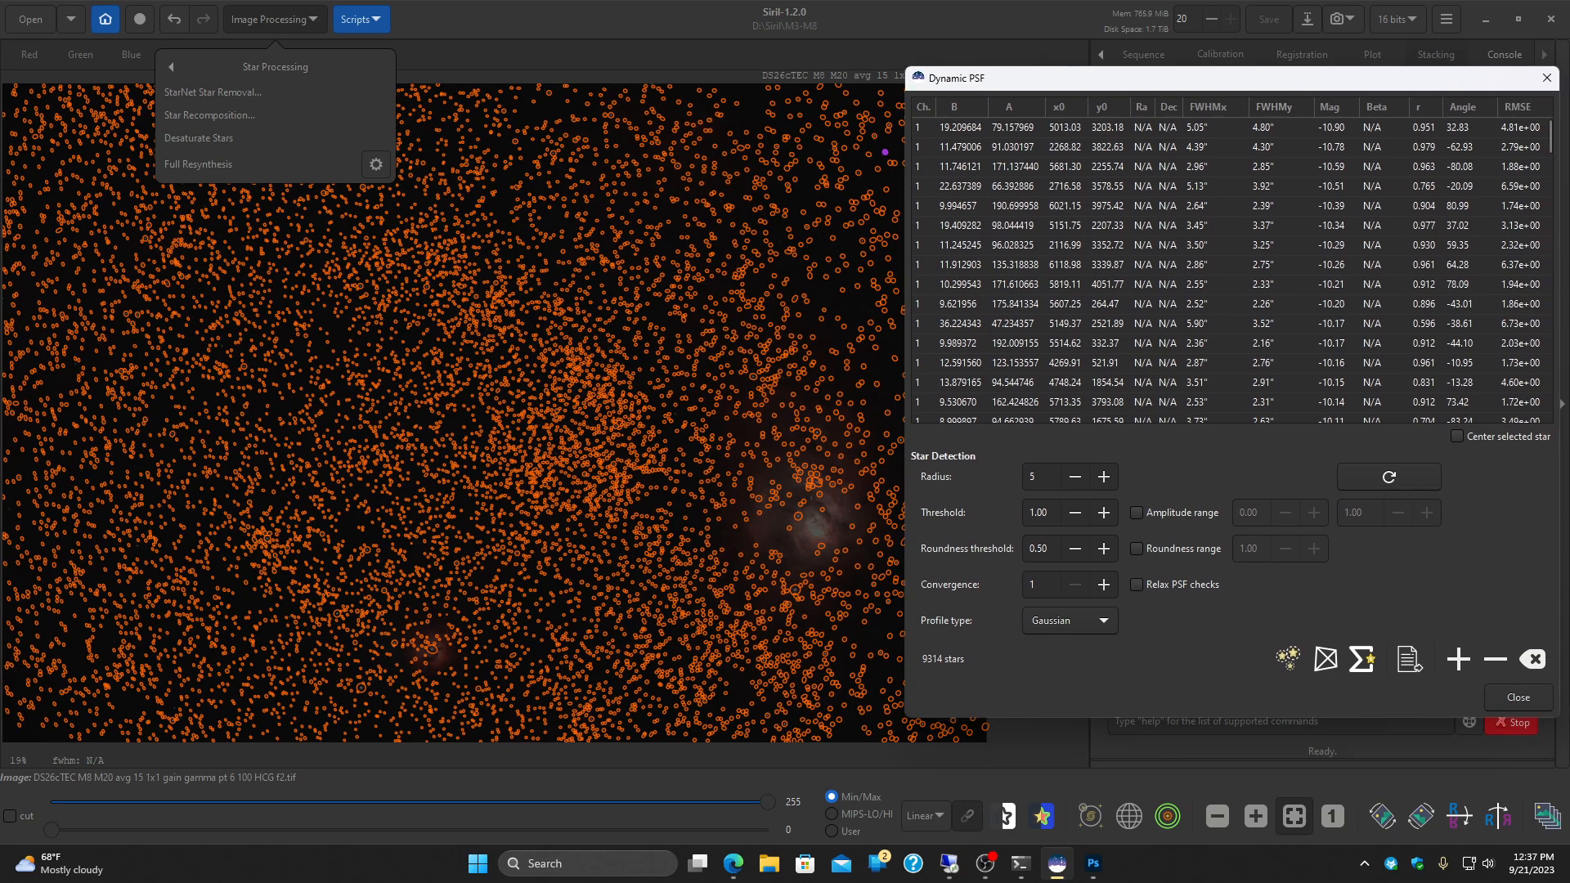
Step: Clear all detected stars from the Dynamic PSF list and undo the star desaturation of the M8 M20 image
left_click(1534, 660)
key("Escape")
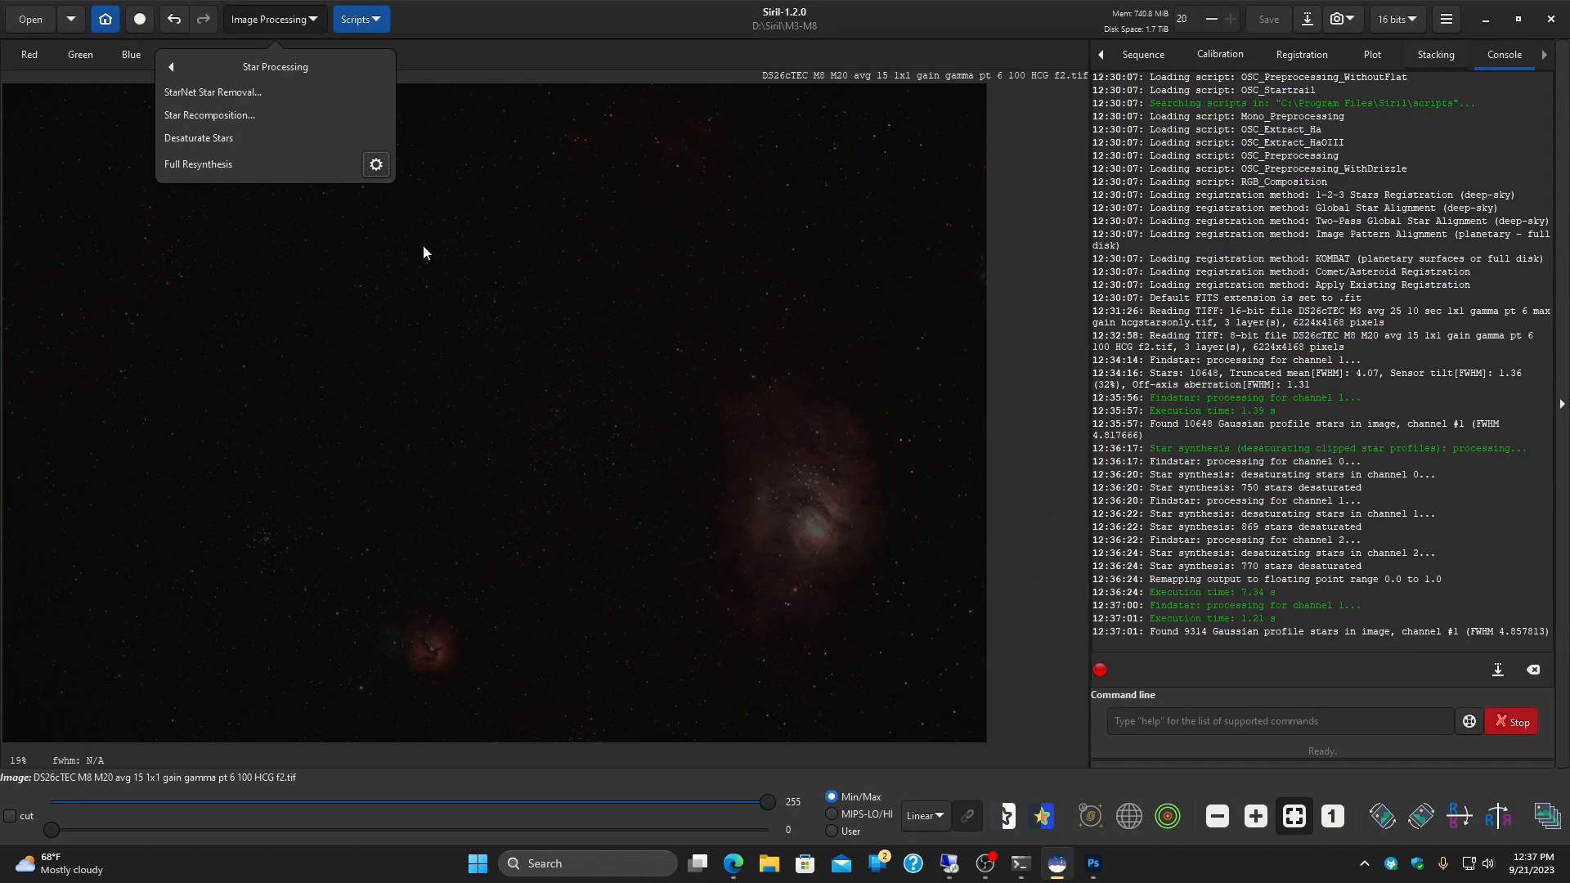
left_click(174, 19)
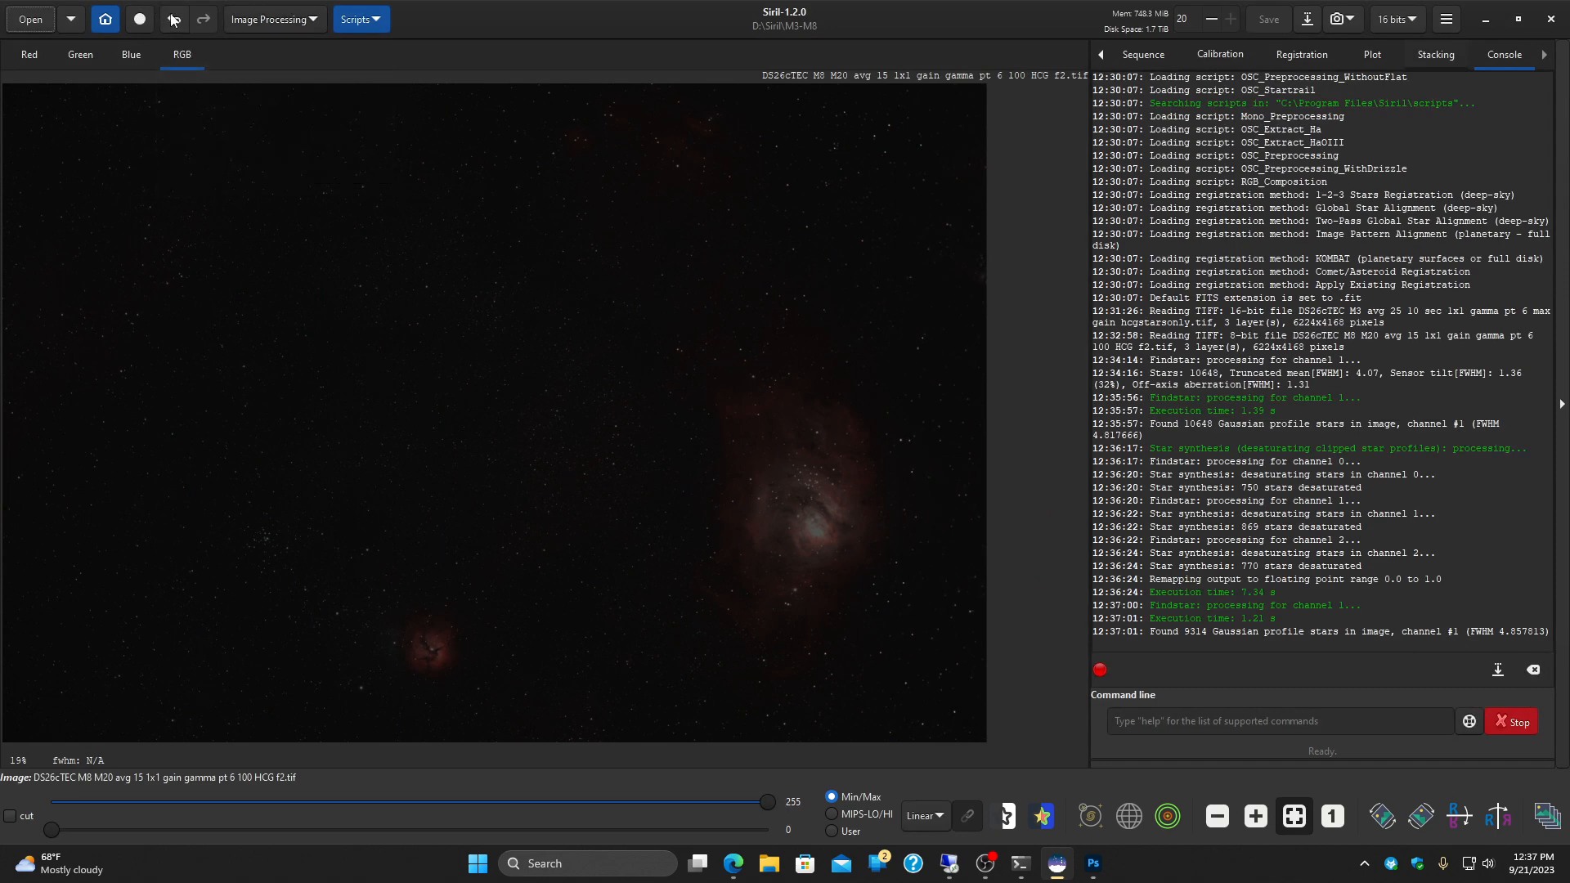
left_click(174, 19)
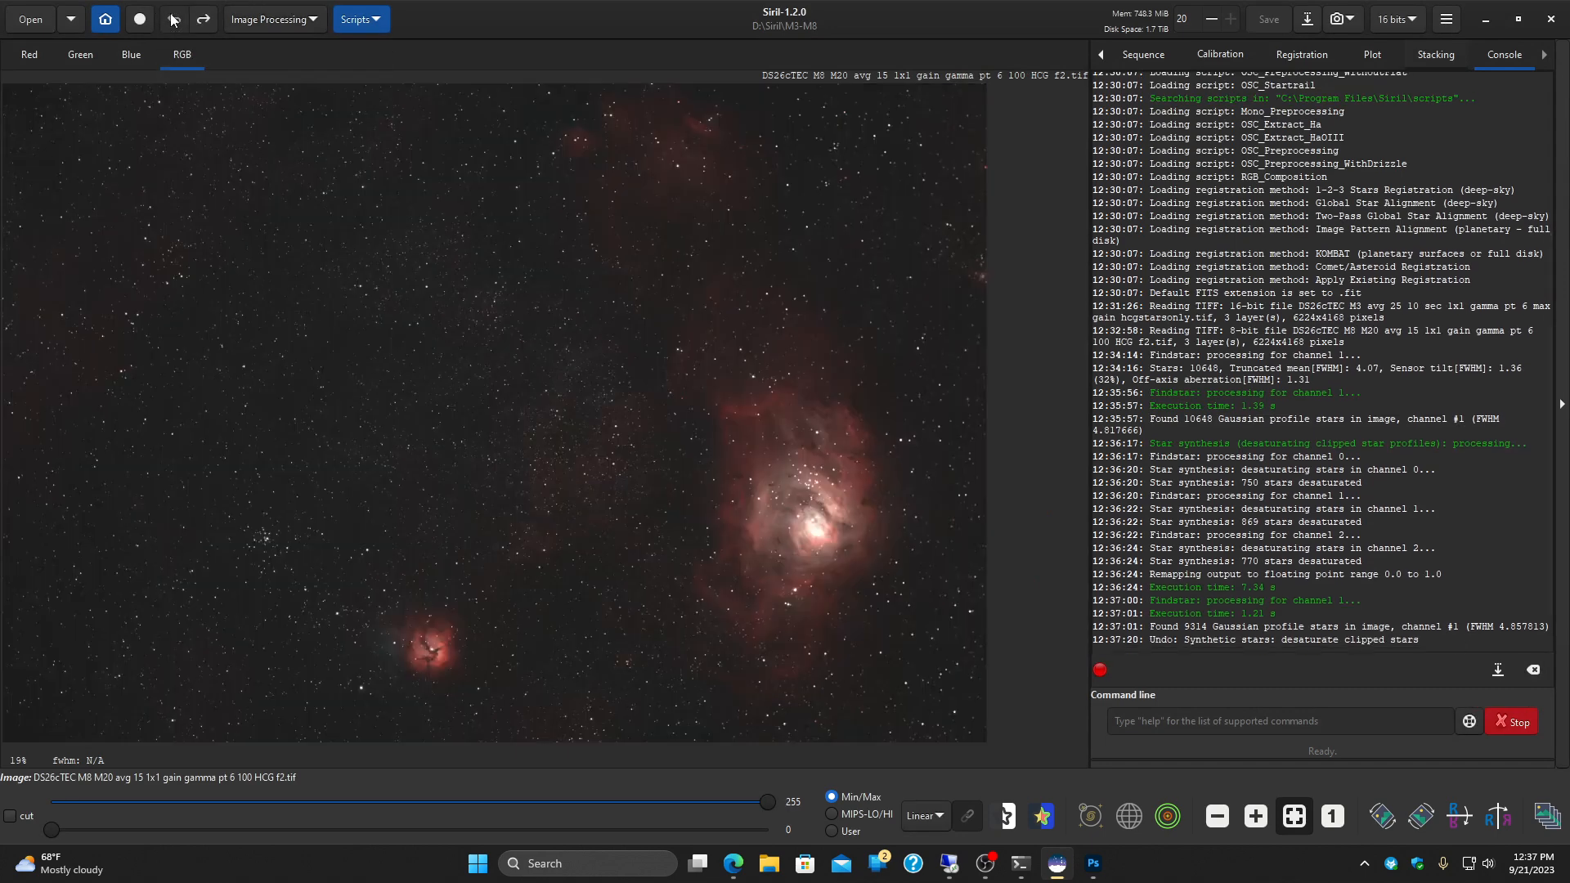
Step: Run StarNet Star Removal on the M8 M20 image with only star mask generation enabled
left_click(273, 25)
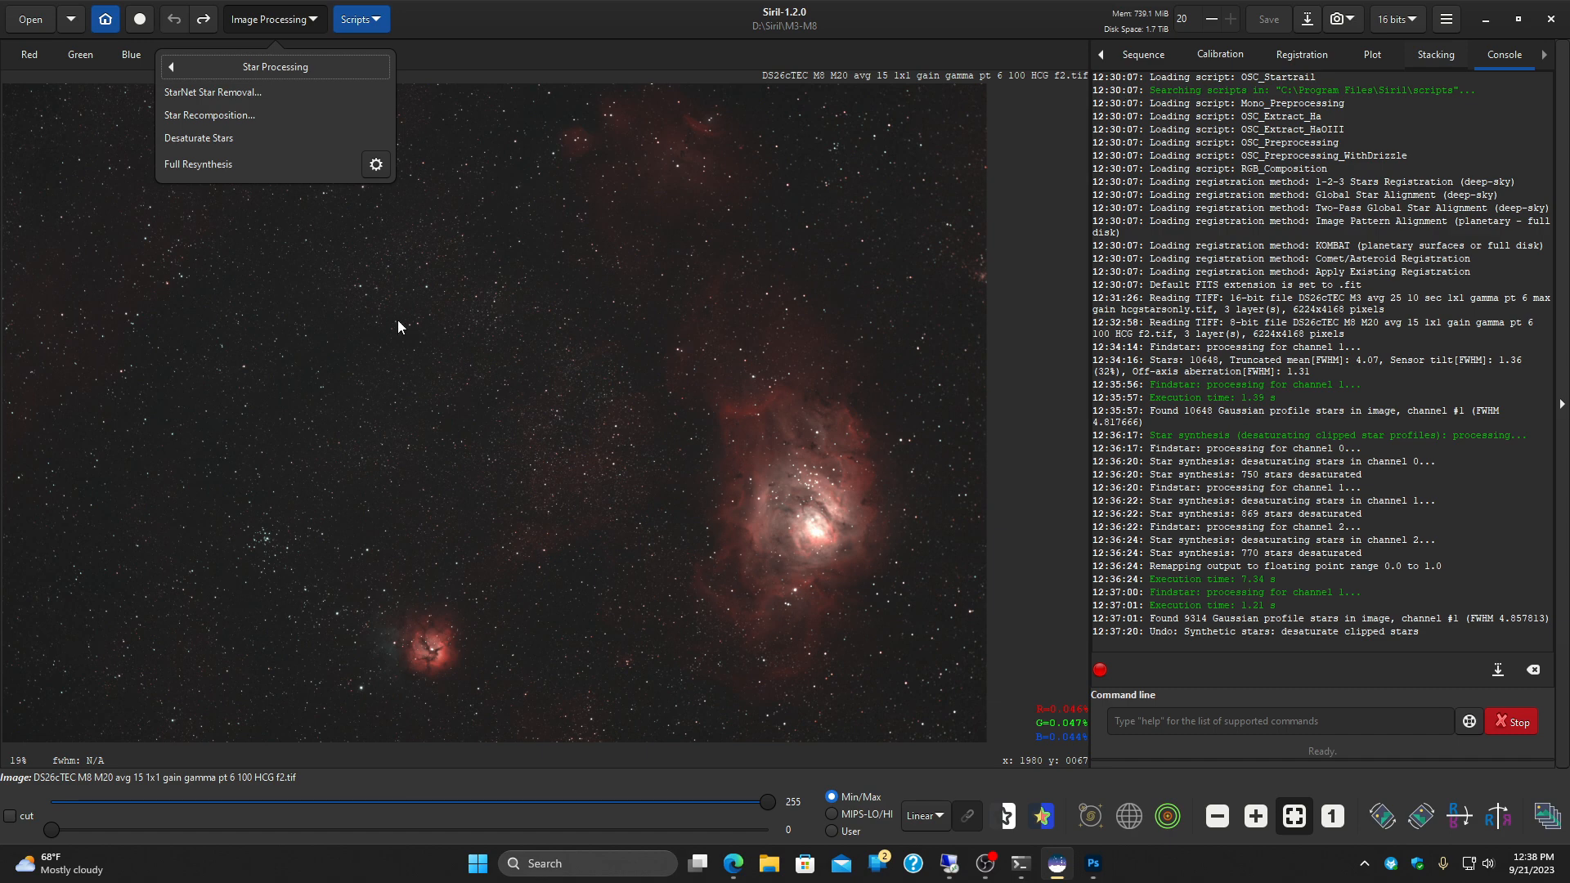
left_click(276, 92)
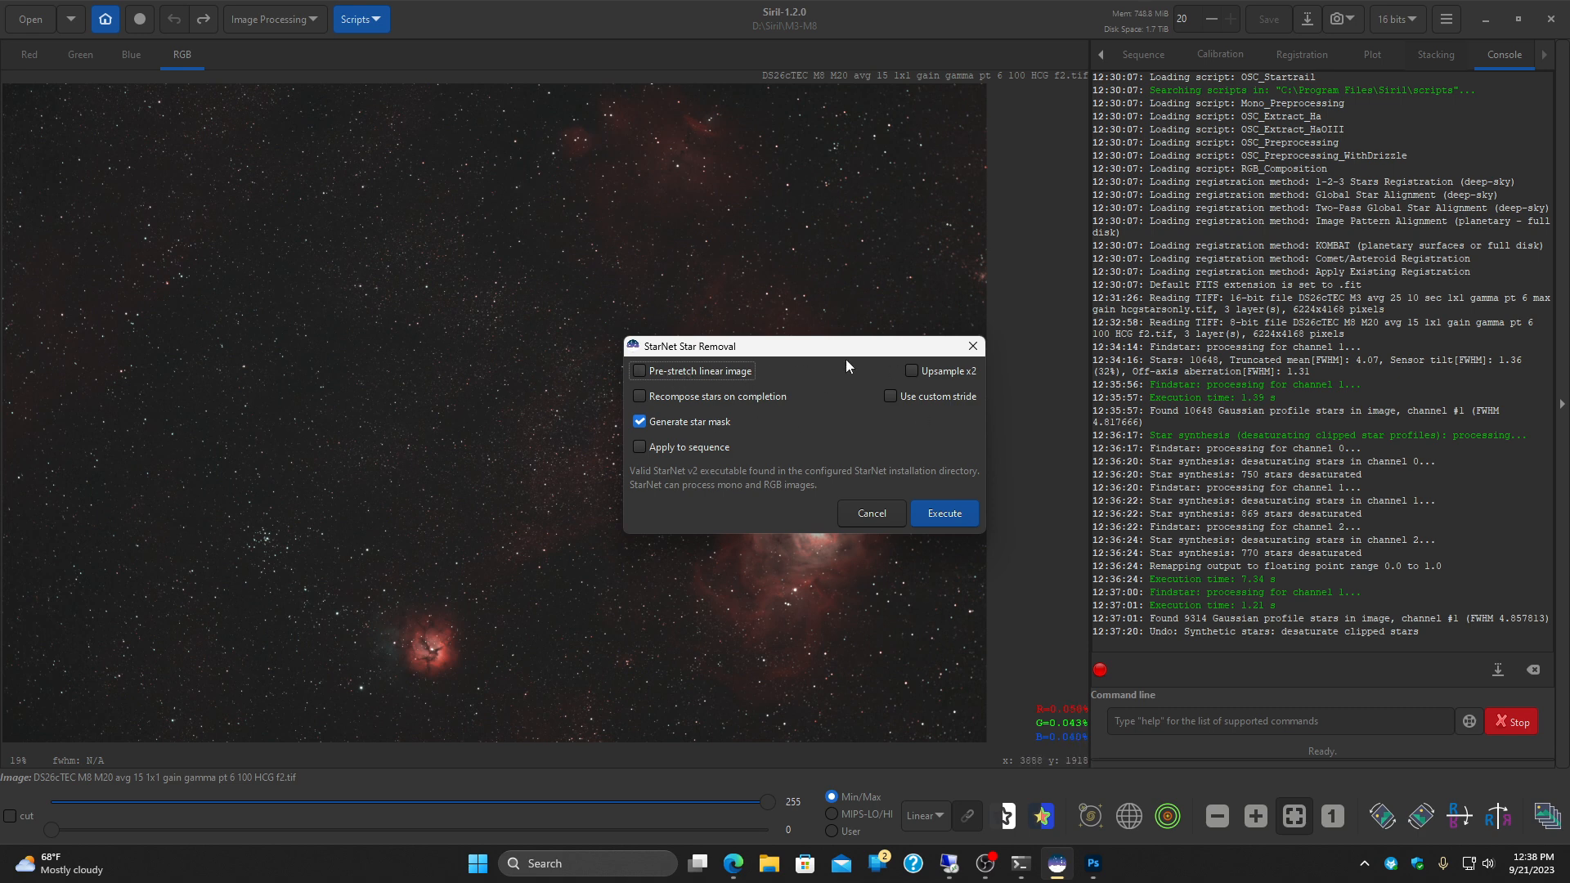
left_click(932, 515)
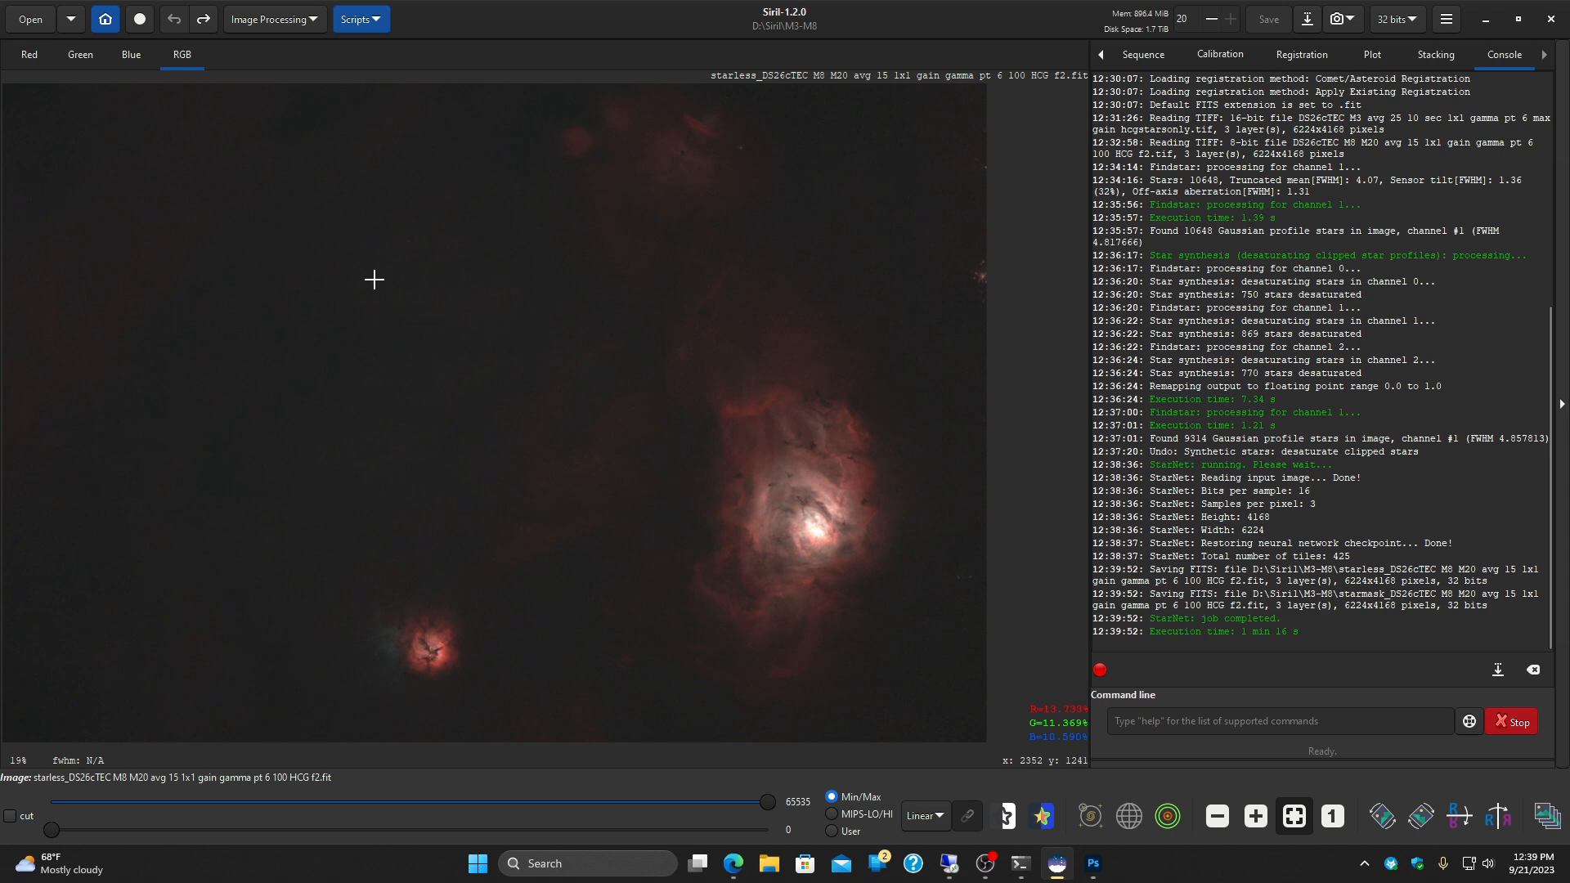
Step: Open the generated star mask file starmask_DS26cTEC M8 M20 avg 15 1x1 gain gamma pt 6 100 HCG f2.fit
left_click(30, 19)
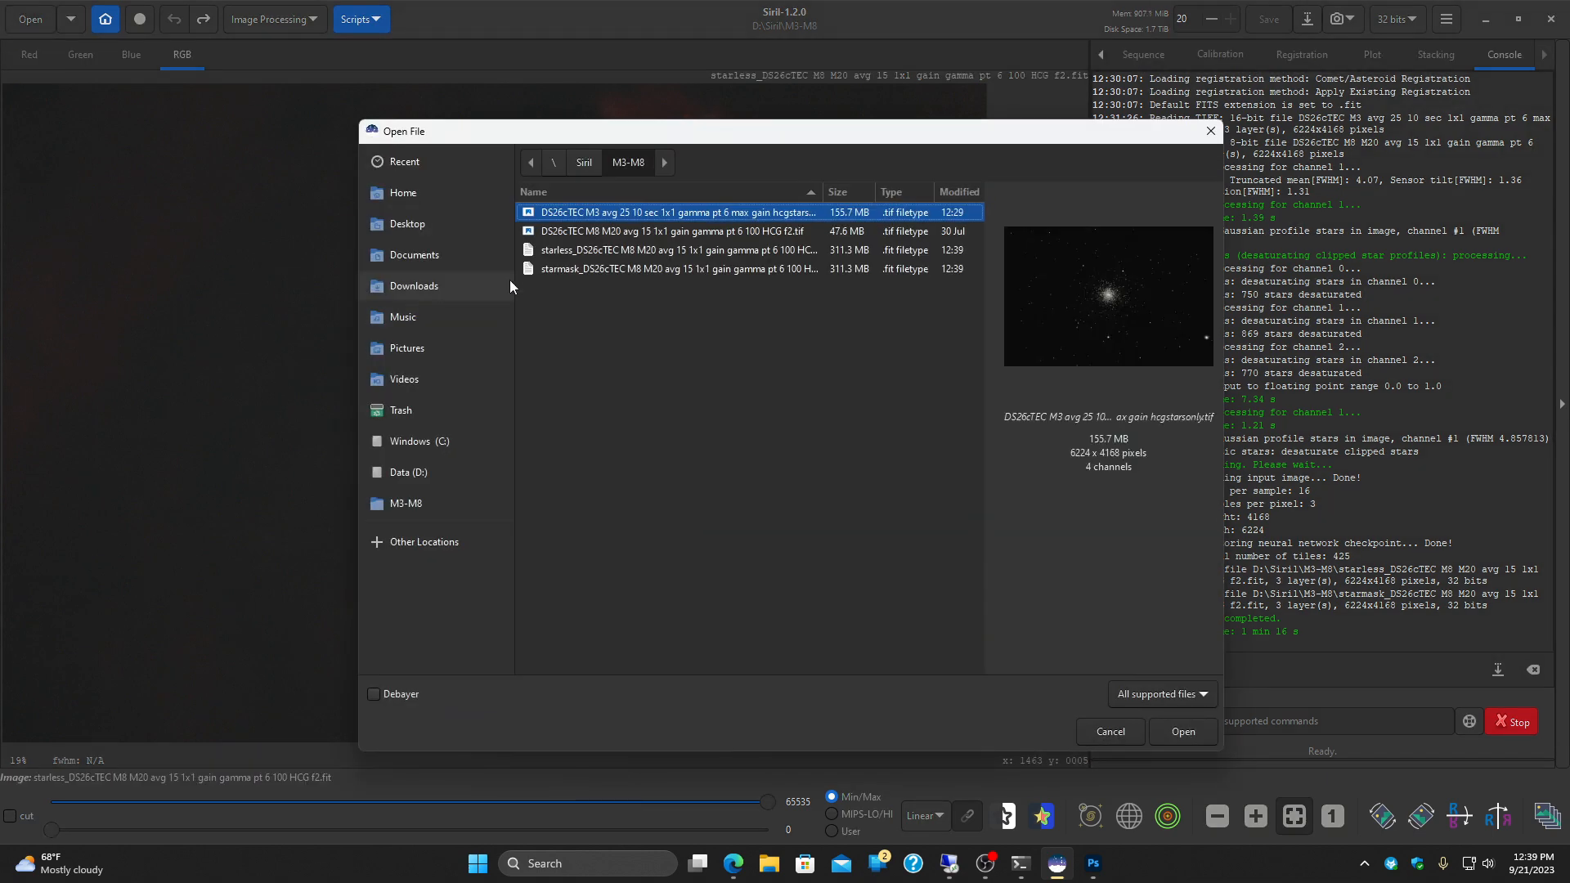
left_click(551, 273)
left_click(1203, 732)
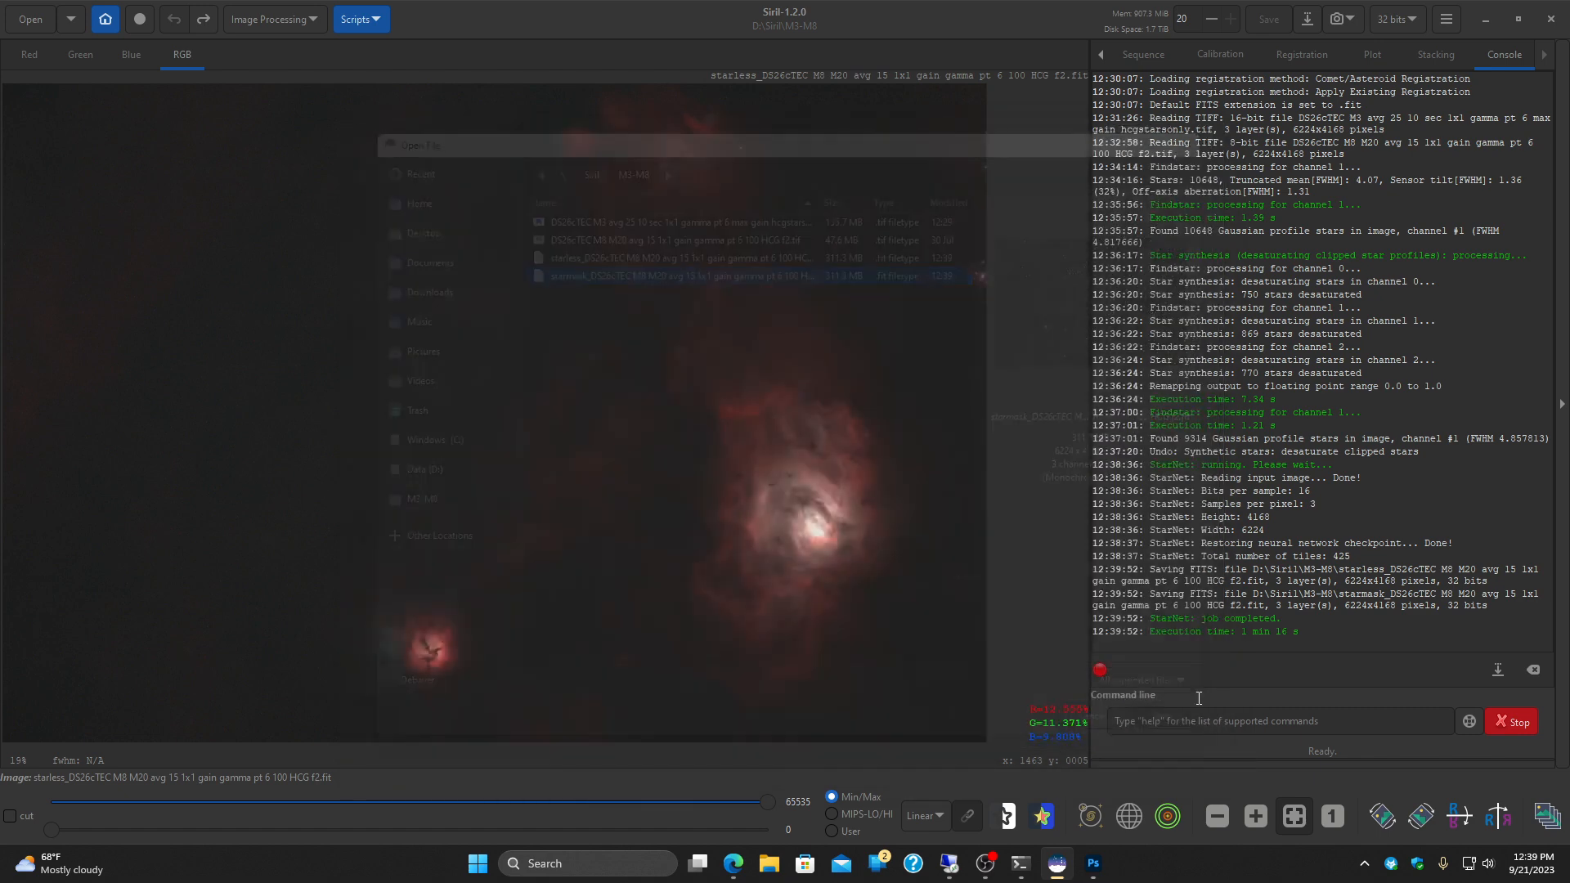
Step: Set the Dynamic PSF roundness threshold to 0.20 and detect the stars in the star mask
left_click(277, 21)
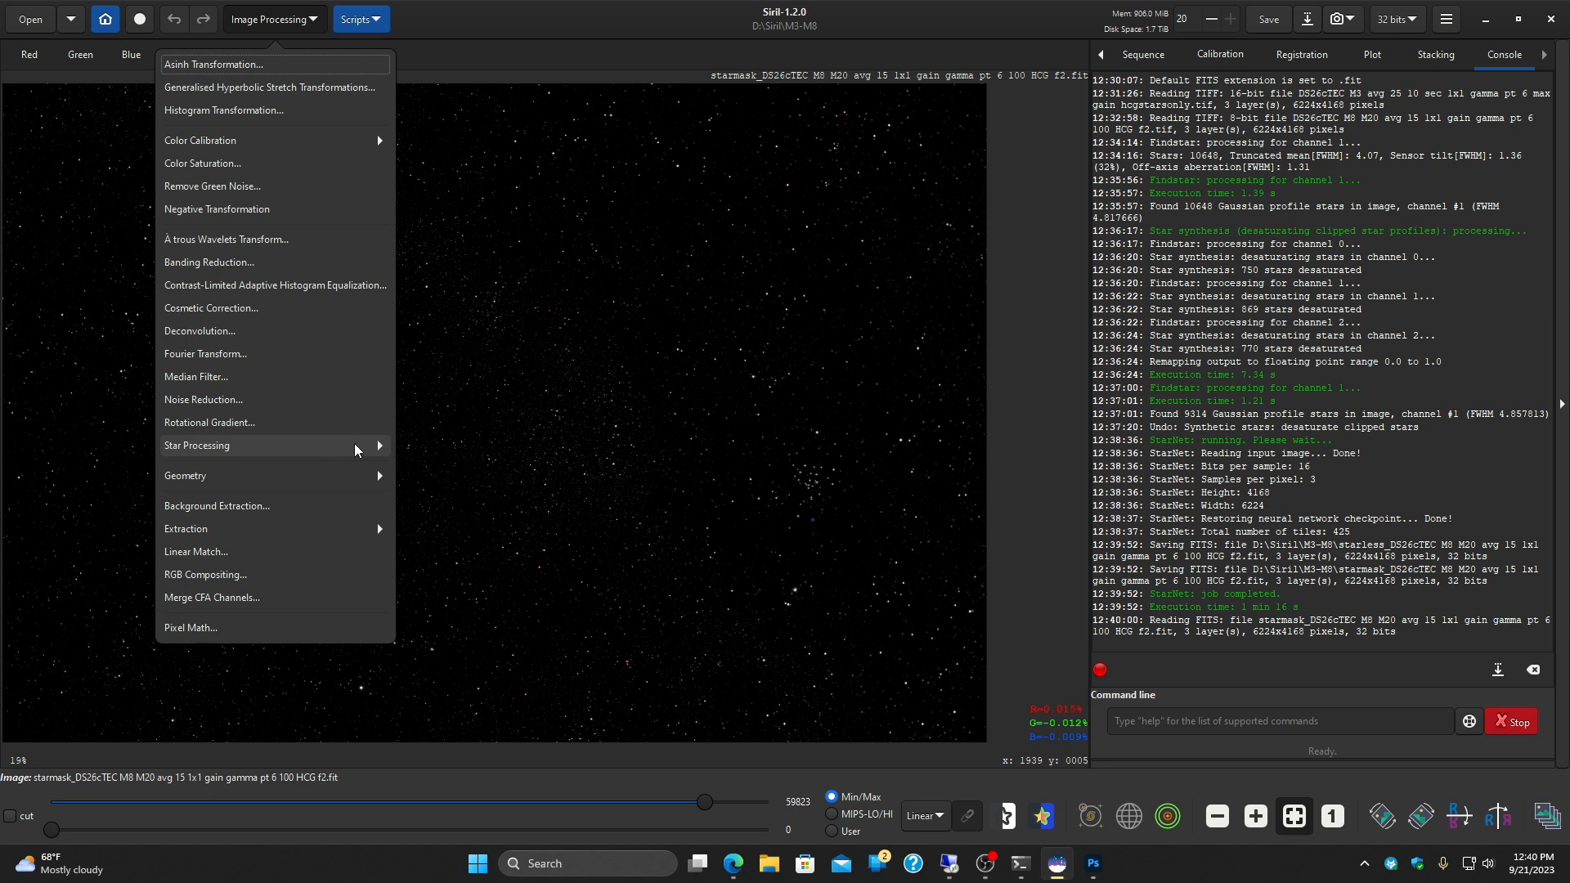
left_click(360, 446)
left_click(379, 173)
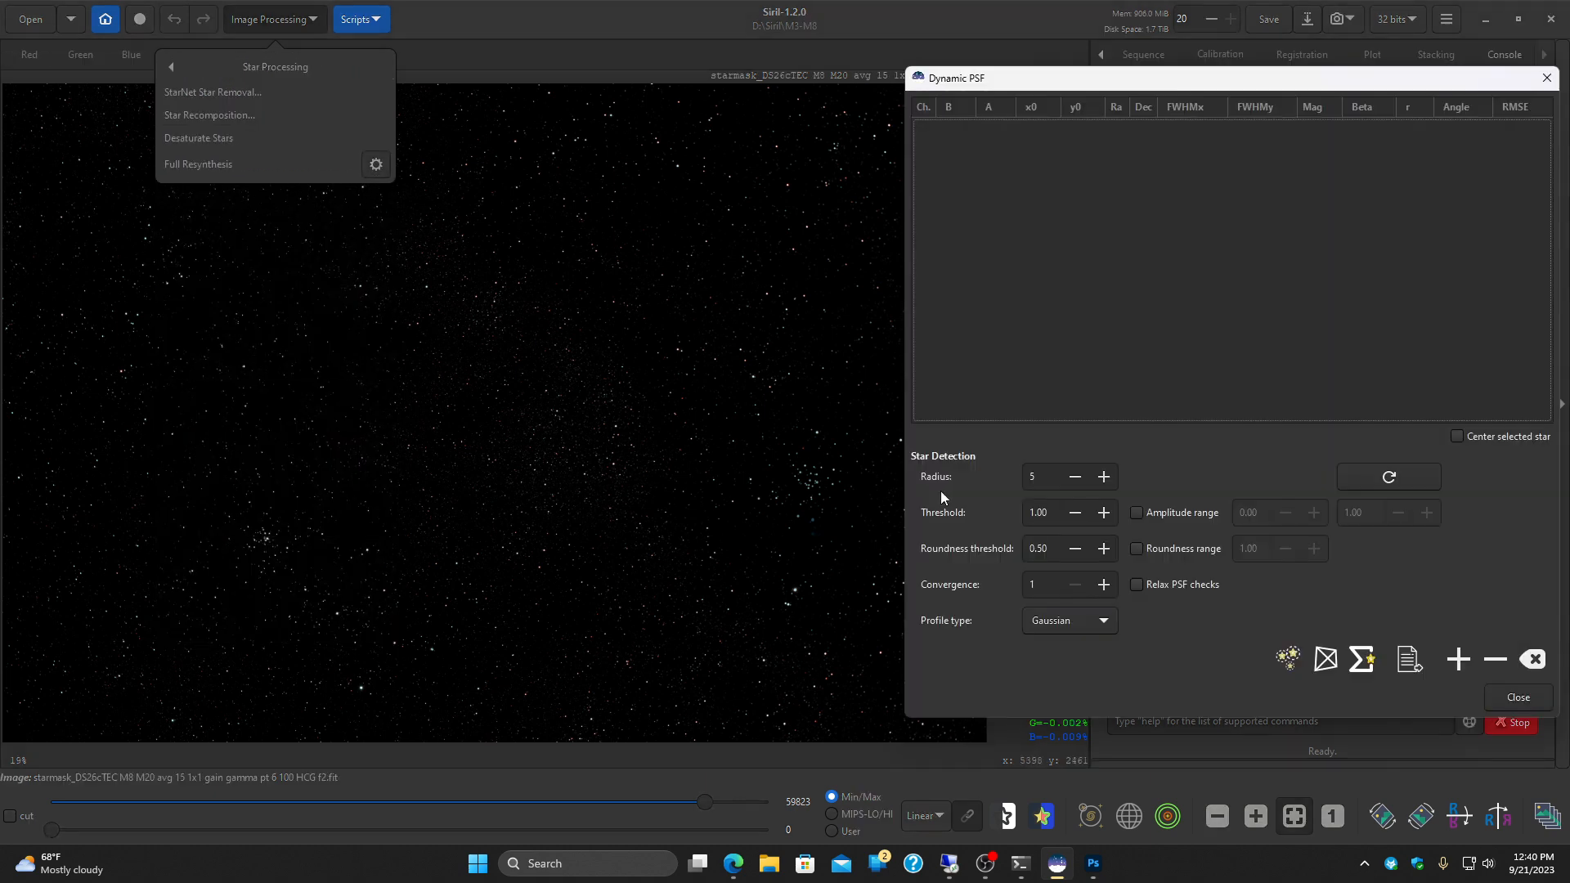
left_click(1074, 551)
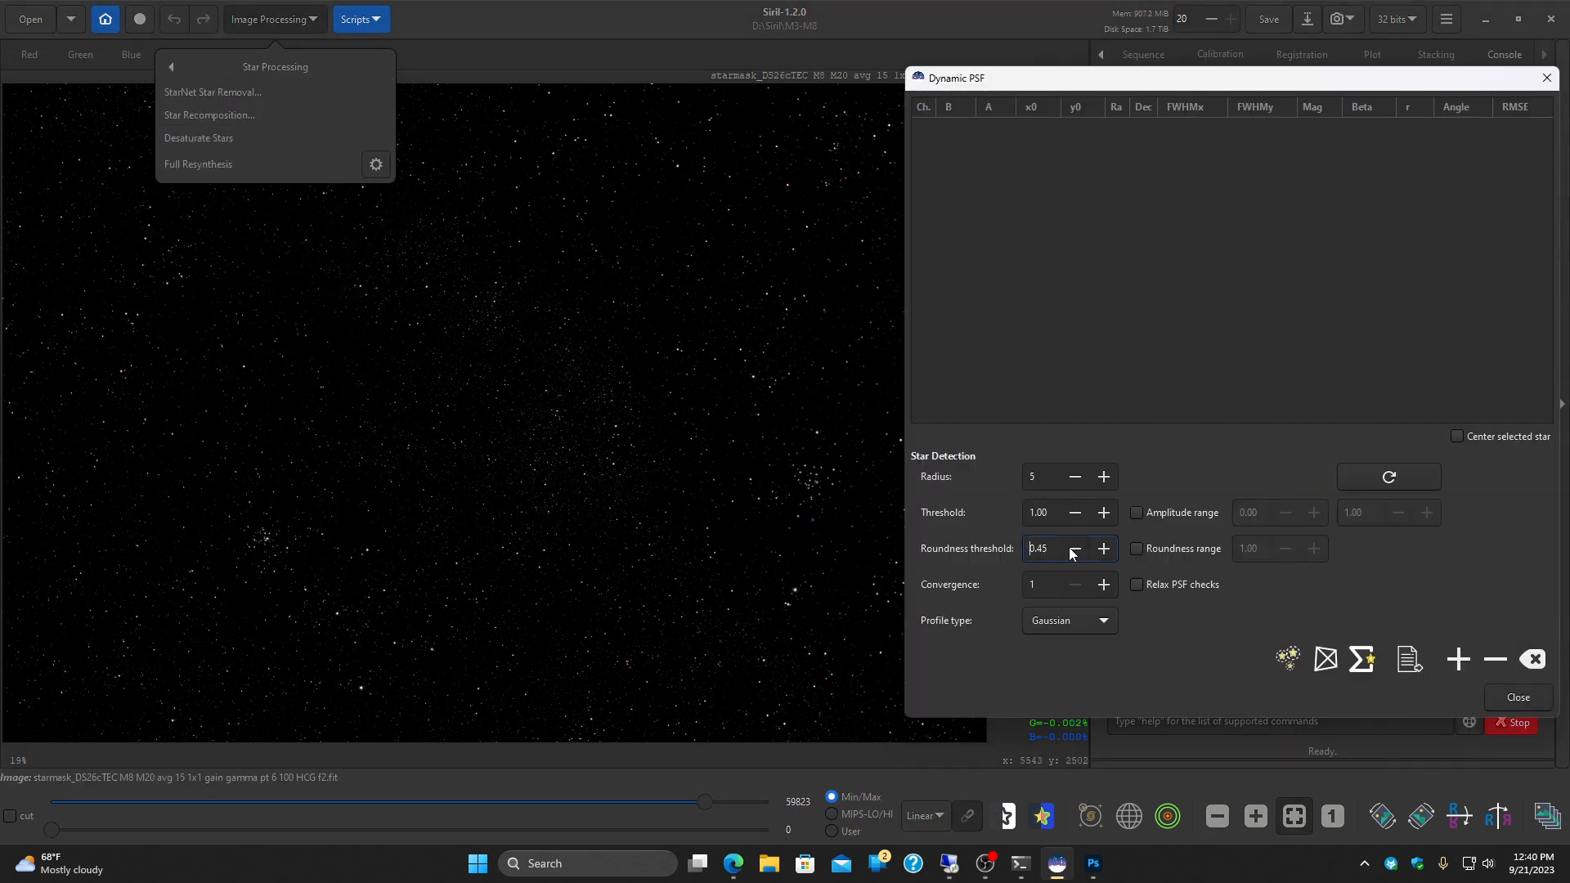
left_click(1070, 554)
left_click(1071, 554)
left_click(1290, 657)
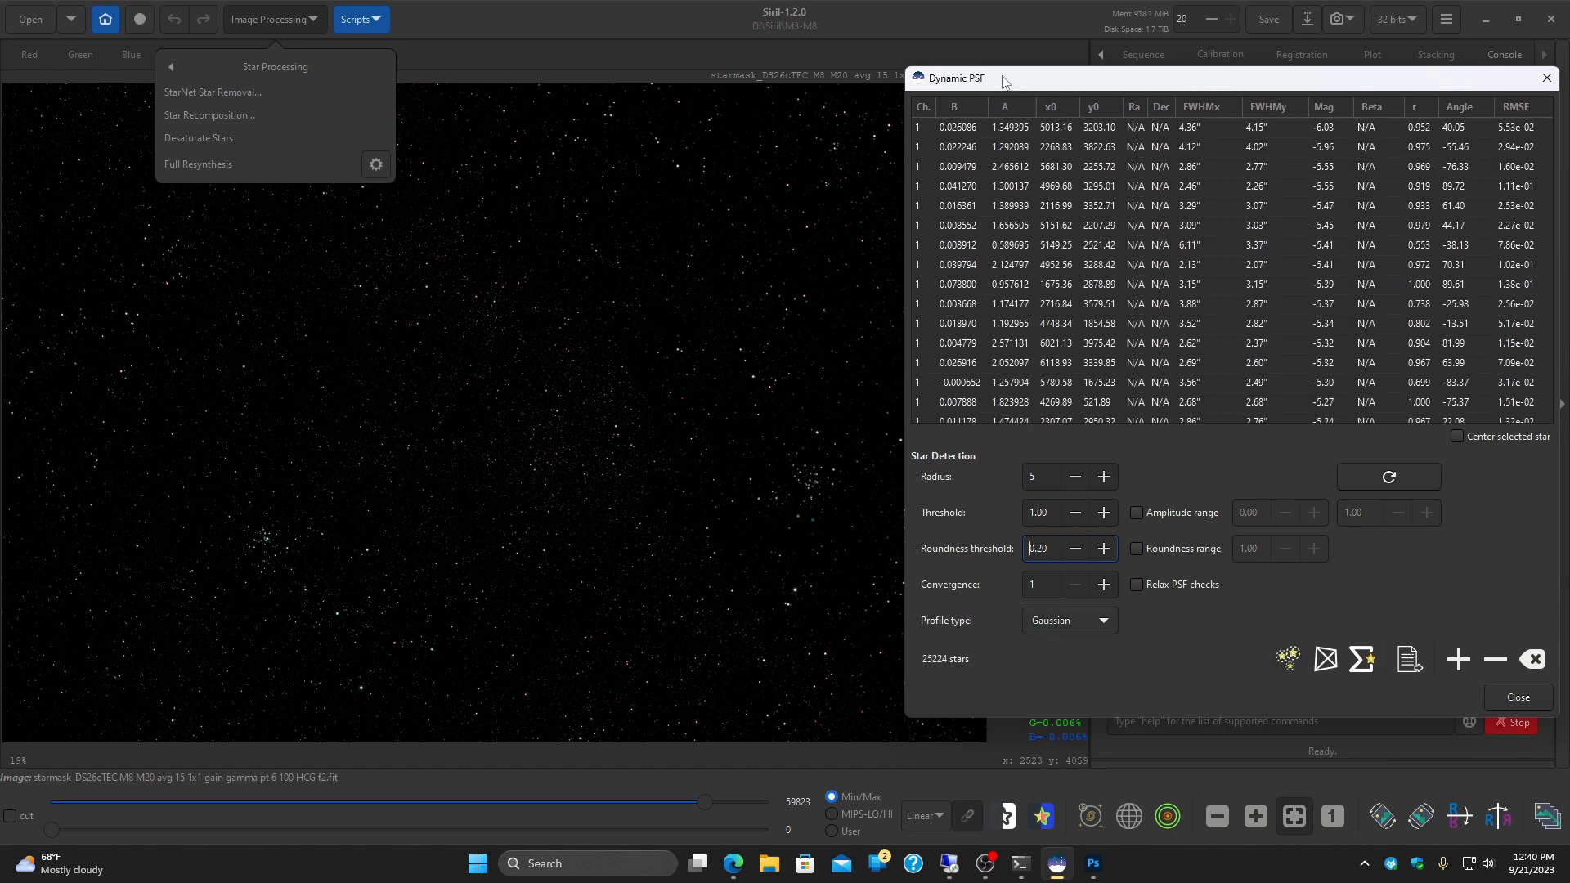
Step: Examine how the detection outlines match the stars across the star mask
left_click_drag(1004, 79, 1150, 89)
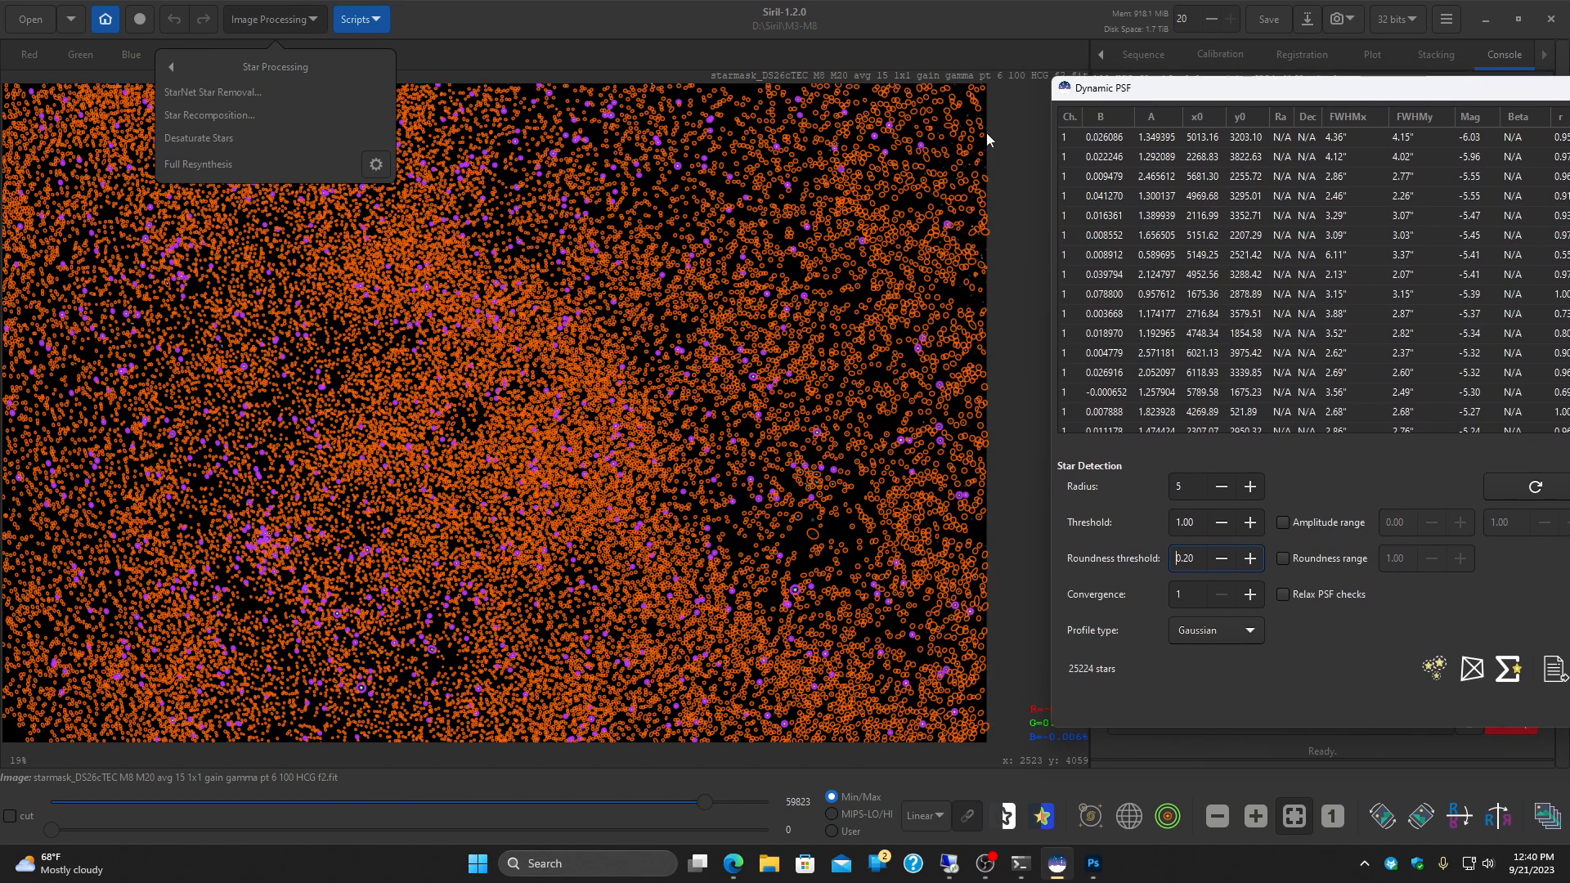
scroll(655, 262, "up", 4)
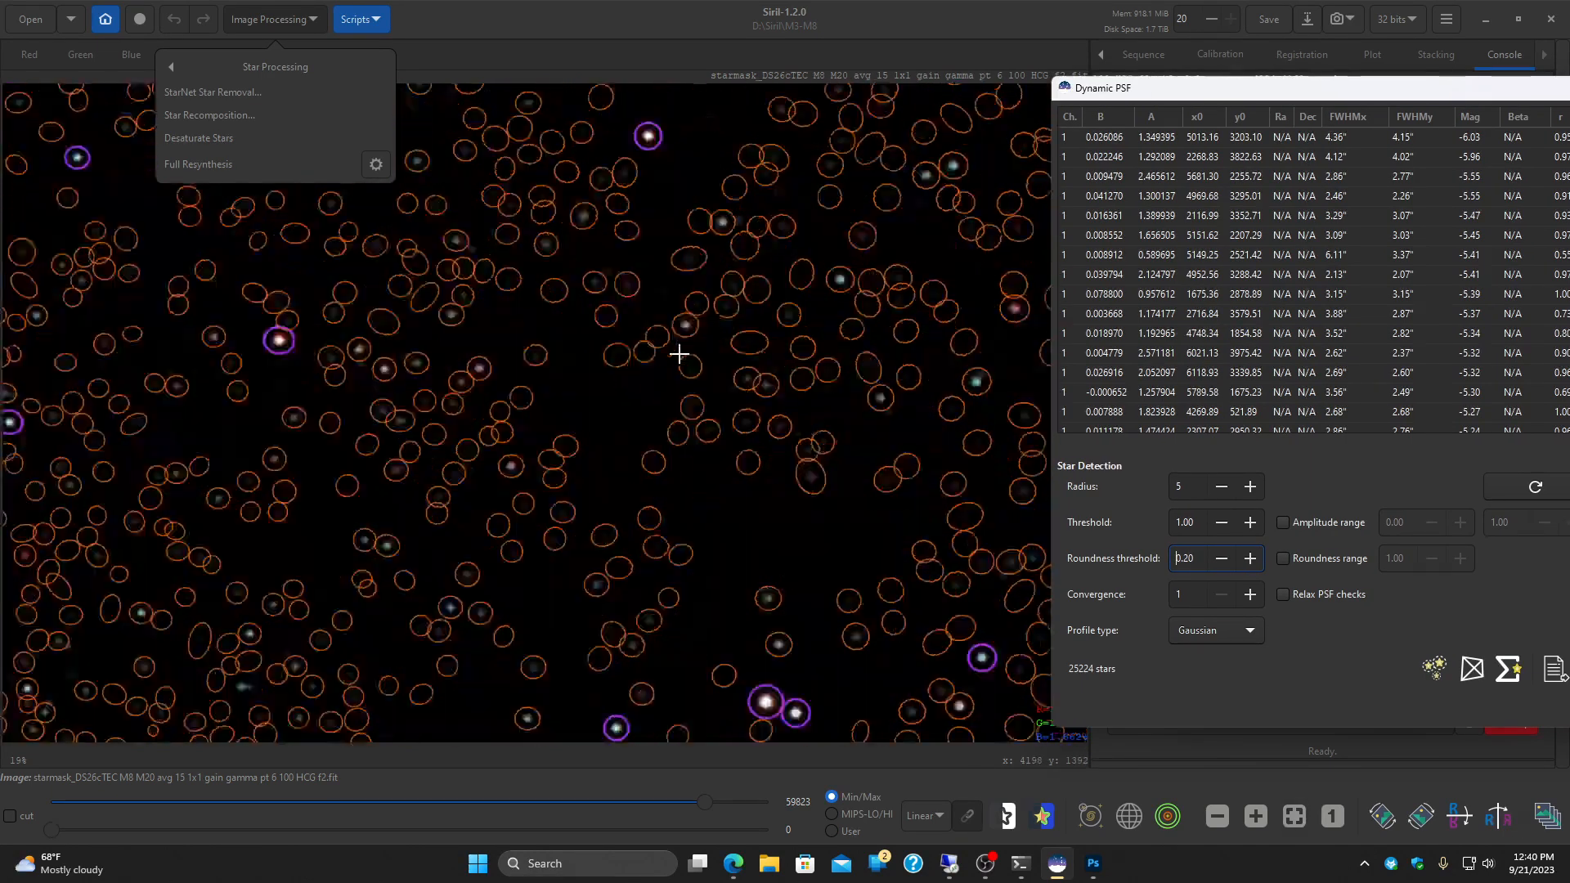
scroll(679, 353, "down", 2)
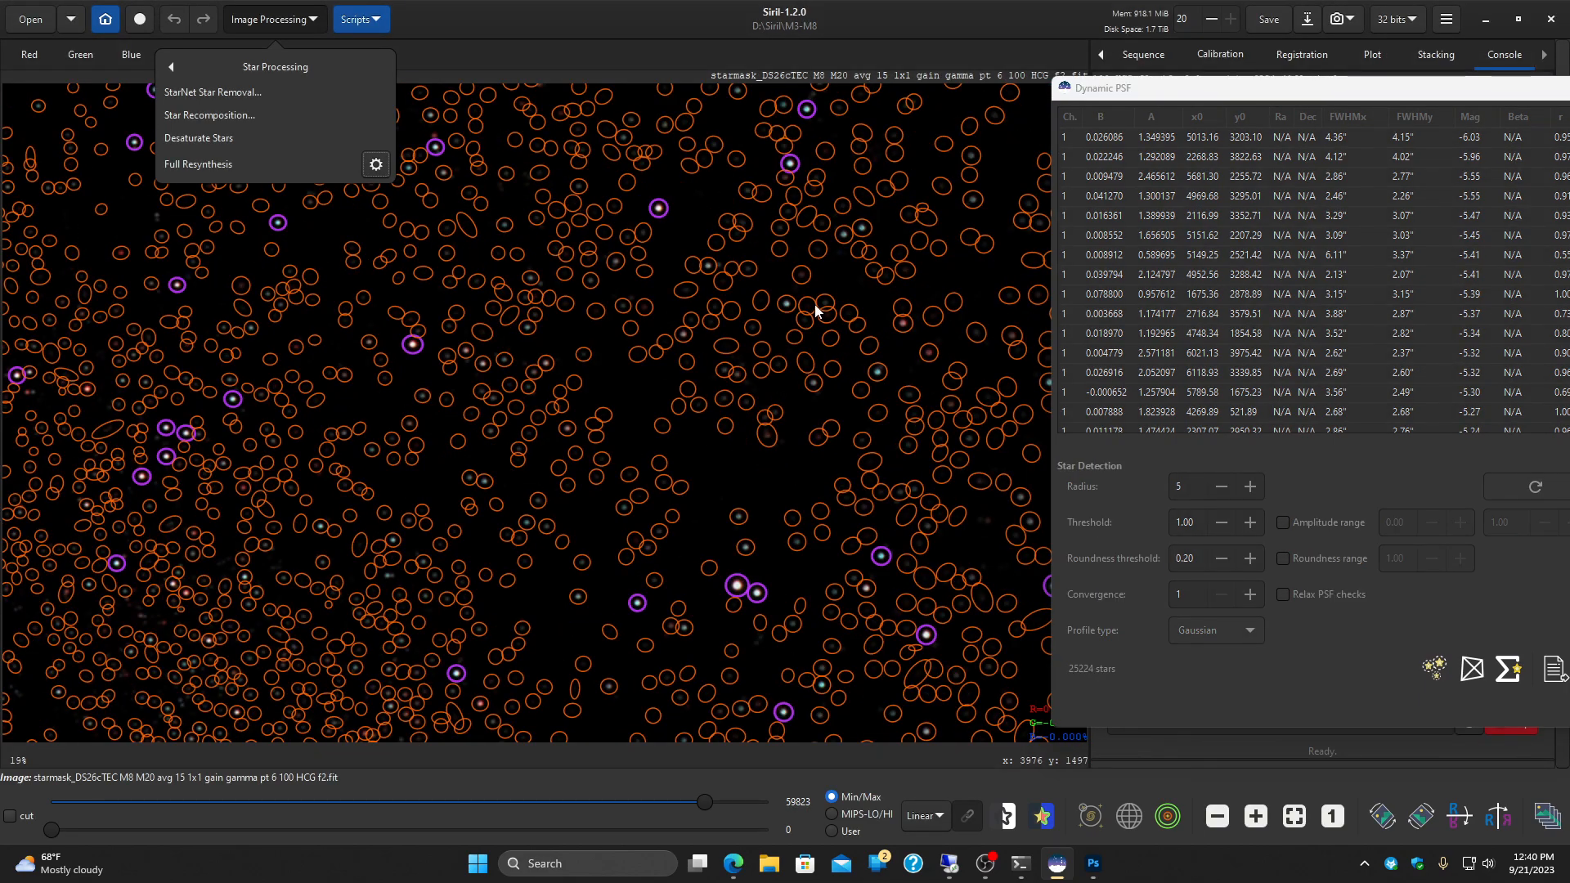
left_click(817, 309)
scroll(727, 467, "down", 2)
scroll(727, 467, "up", 2)
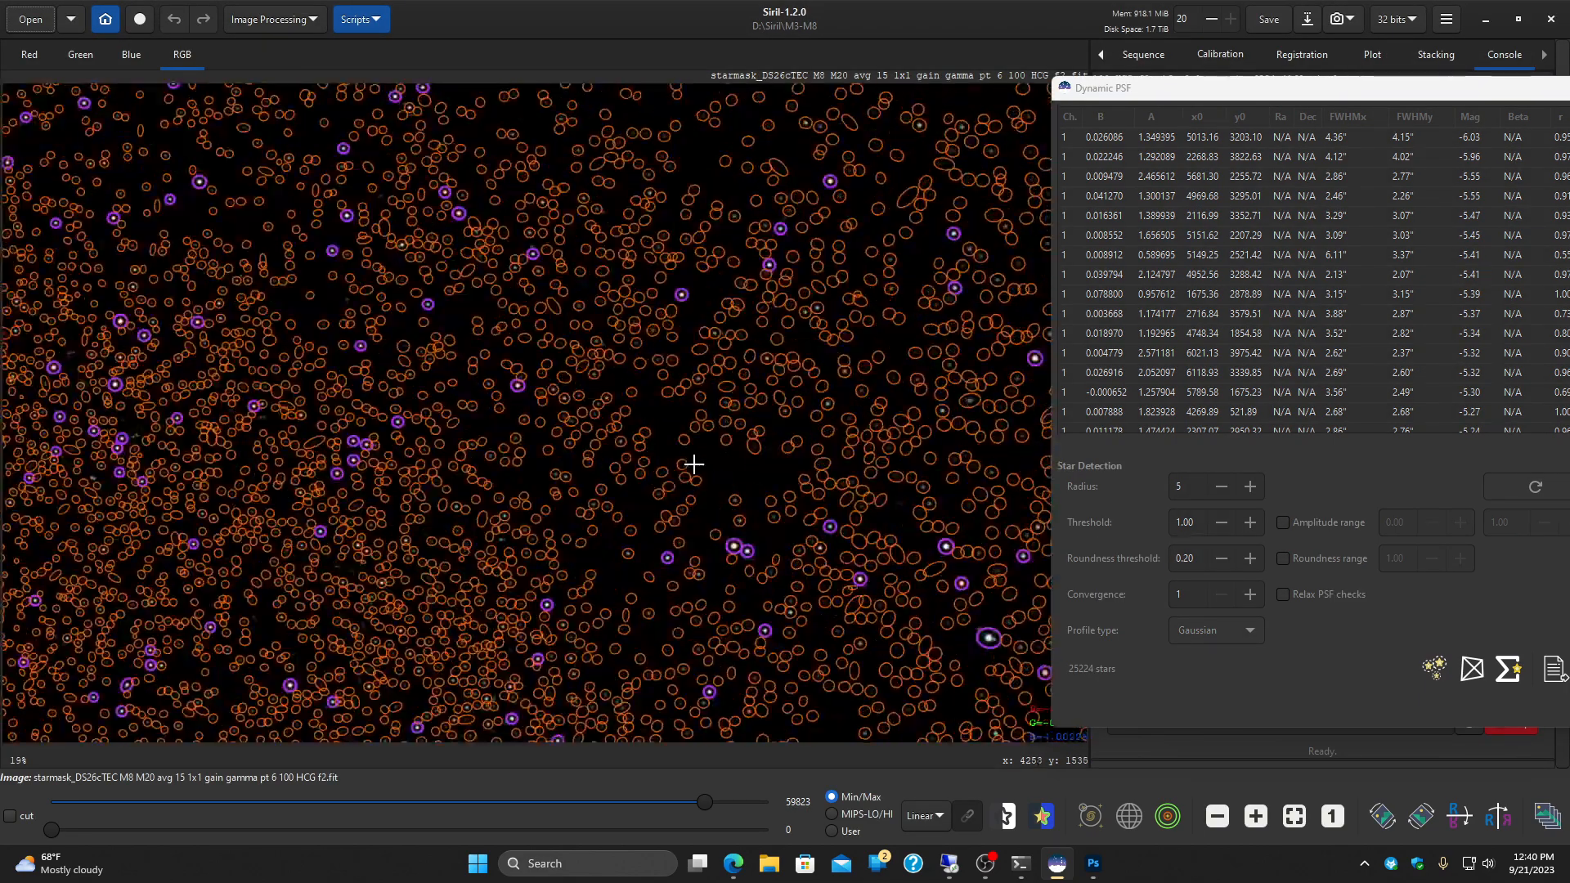
left_click_drag(587, 504, 439, 340)
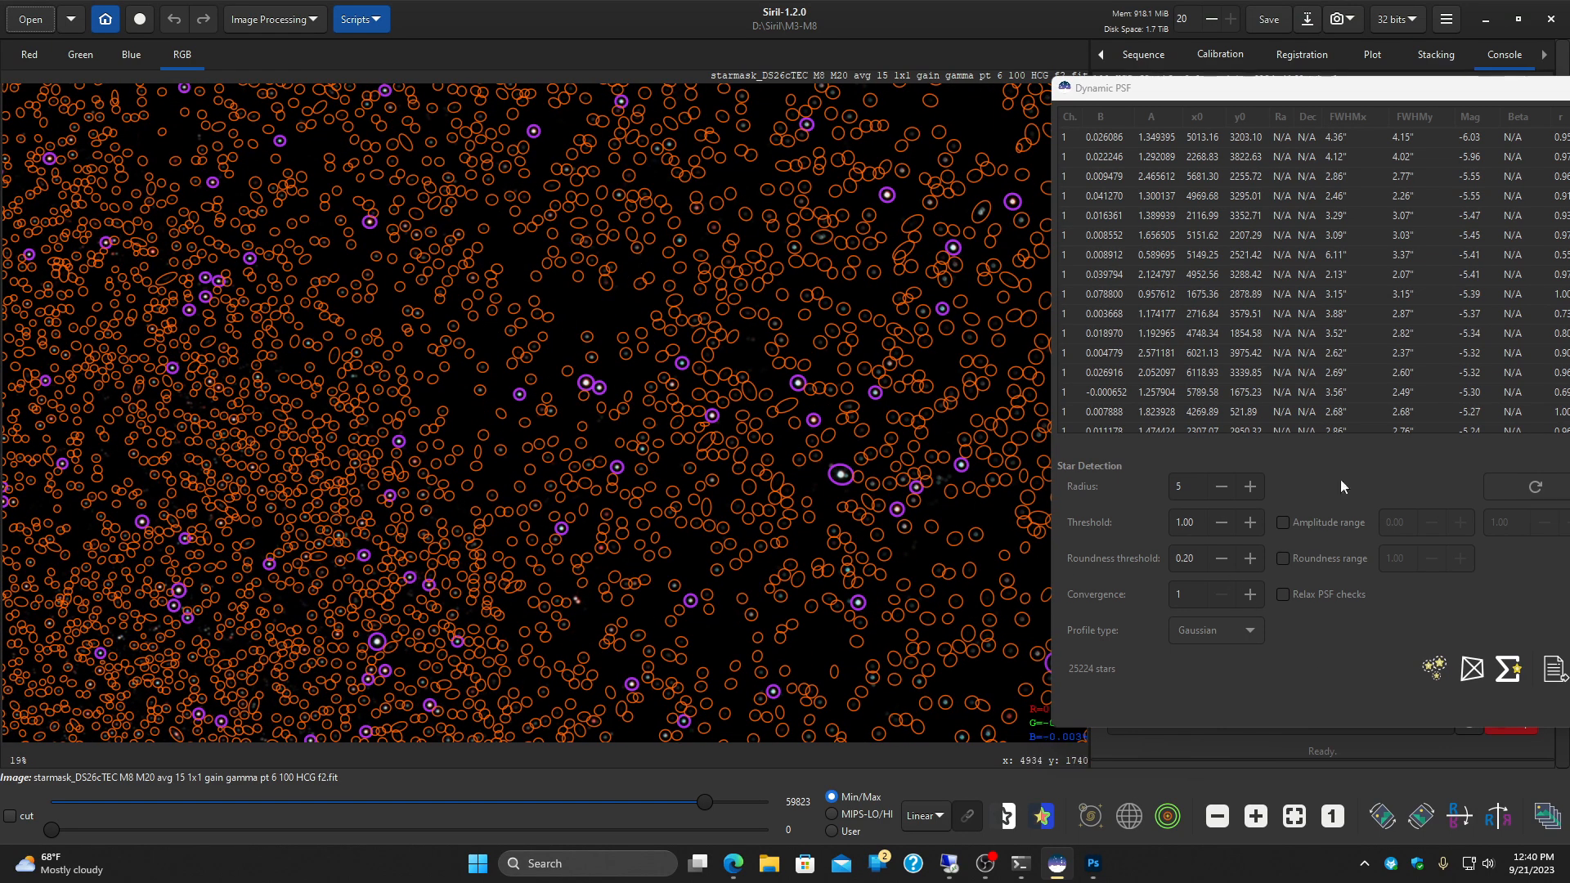
Step: Clear the star list, detect the stars of the mask again at roundness threshold 0.20 and close Dynamic PSF
left_click_drag(1341, 92, 1183, 83)
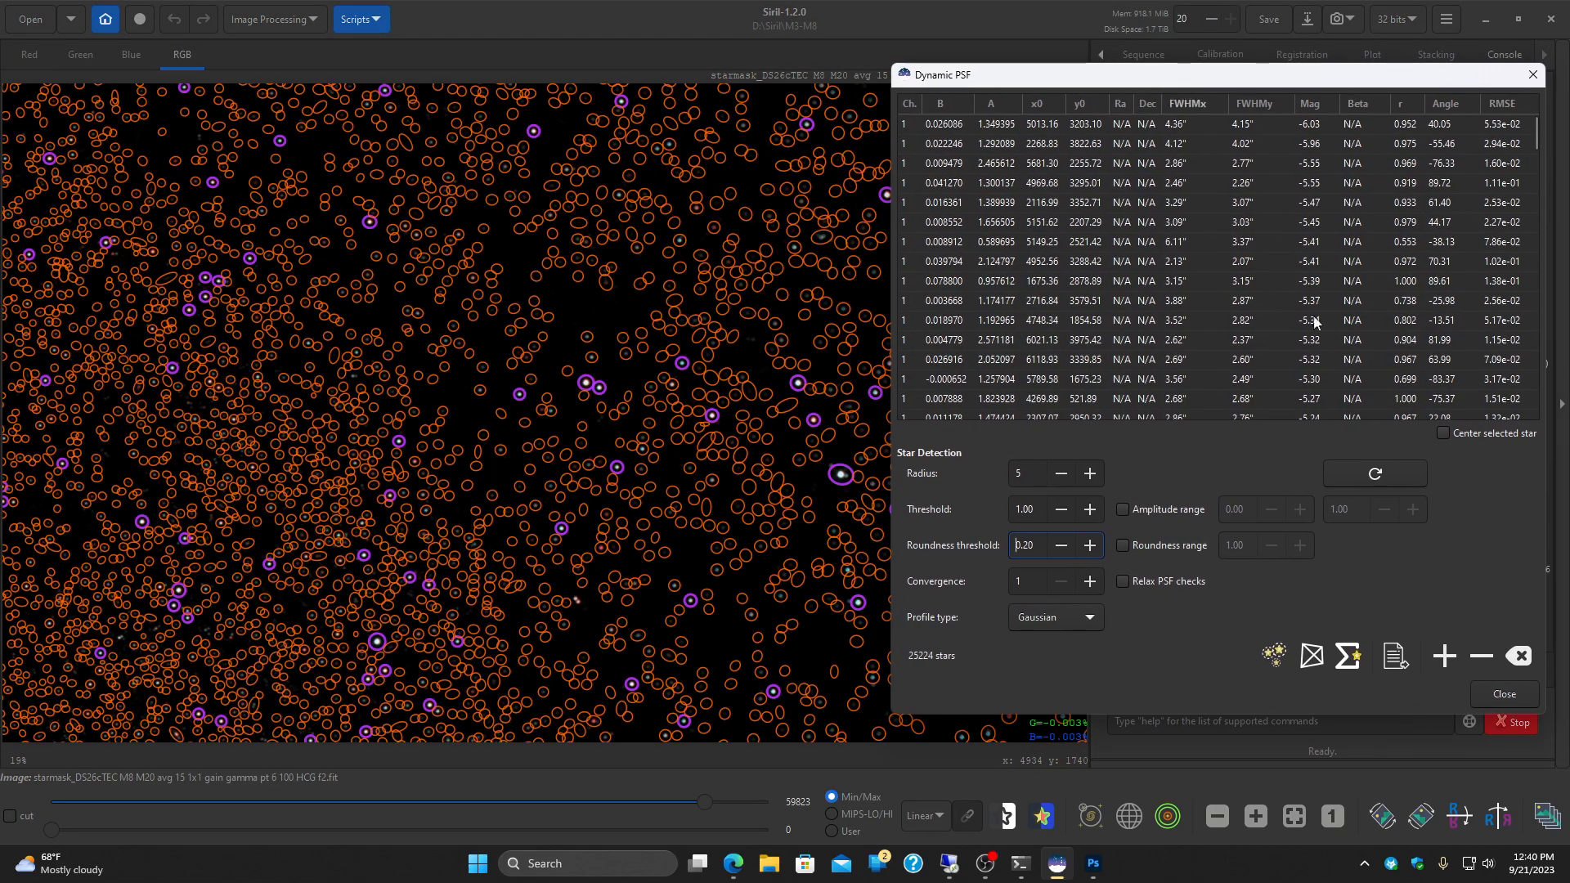
left_click(1521, 657)
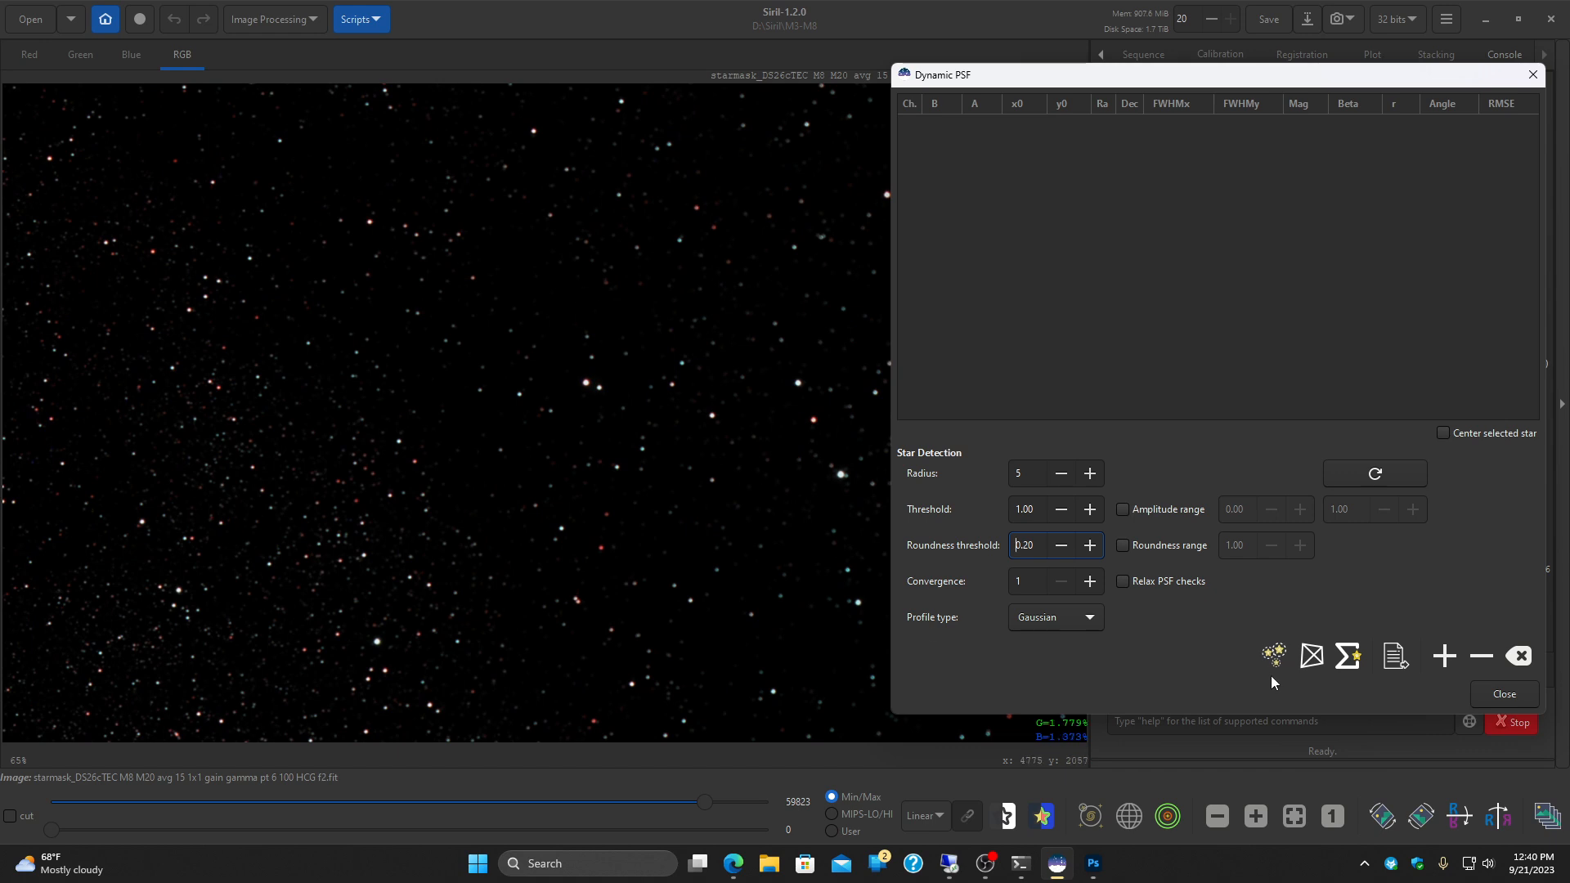
left_click(1503, 694)
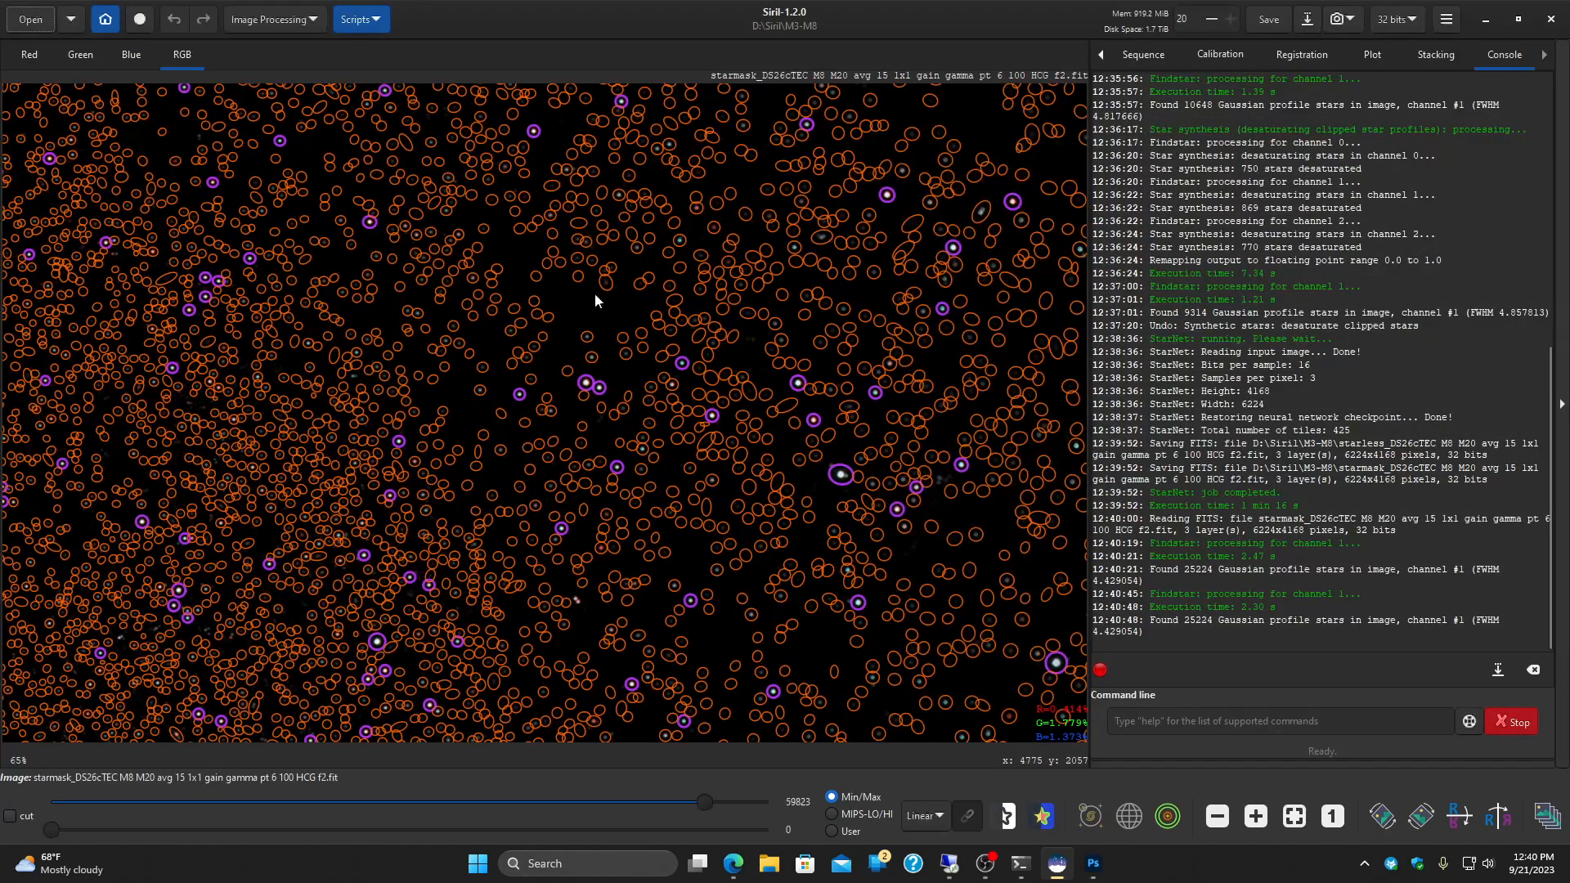
Step: Run Desaturate Stars on the star mask to desaturate its clipped star profiles
left_click(306, 23)
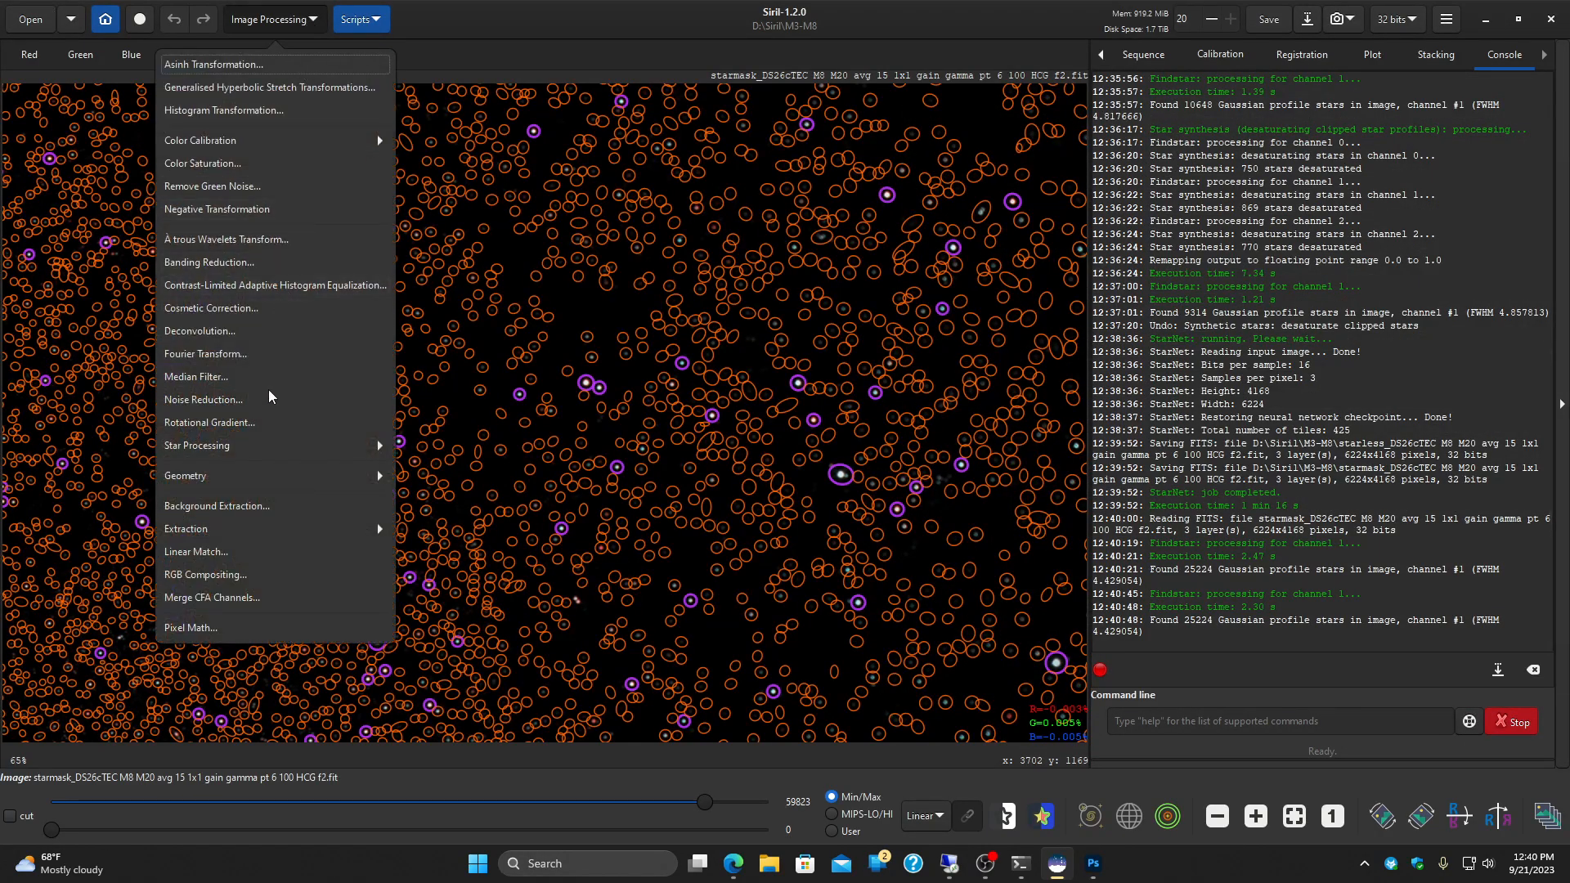
left_click(326, 451)
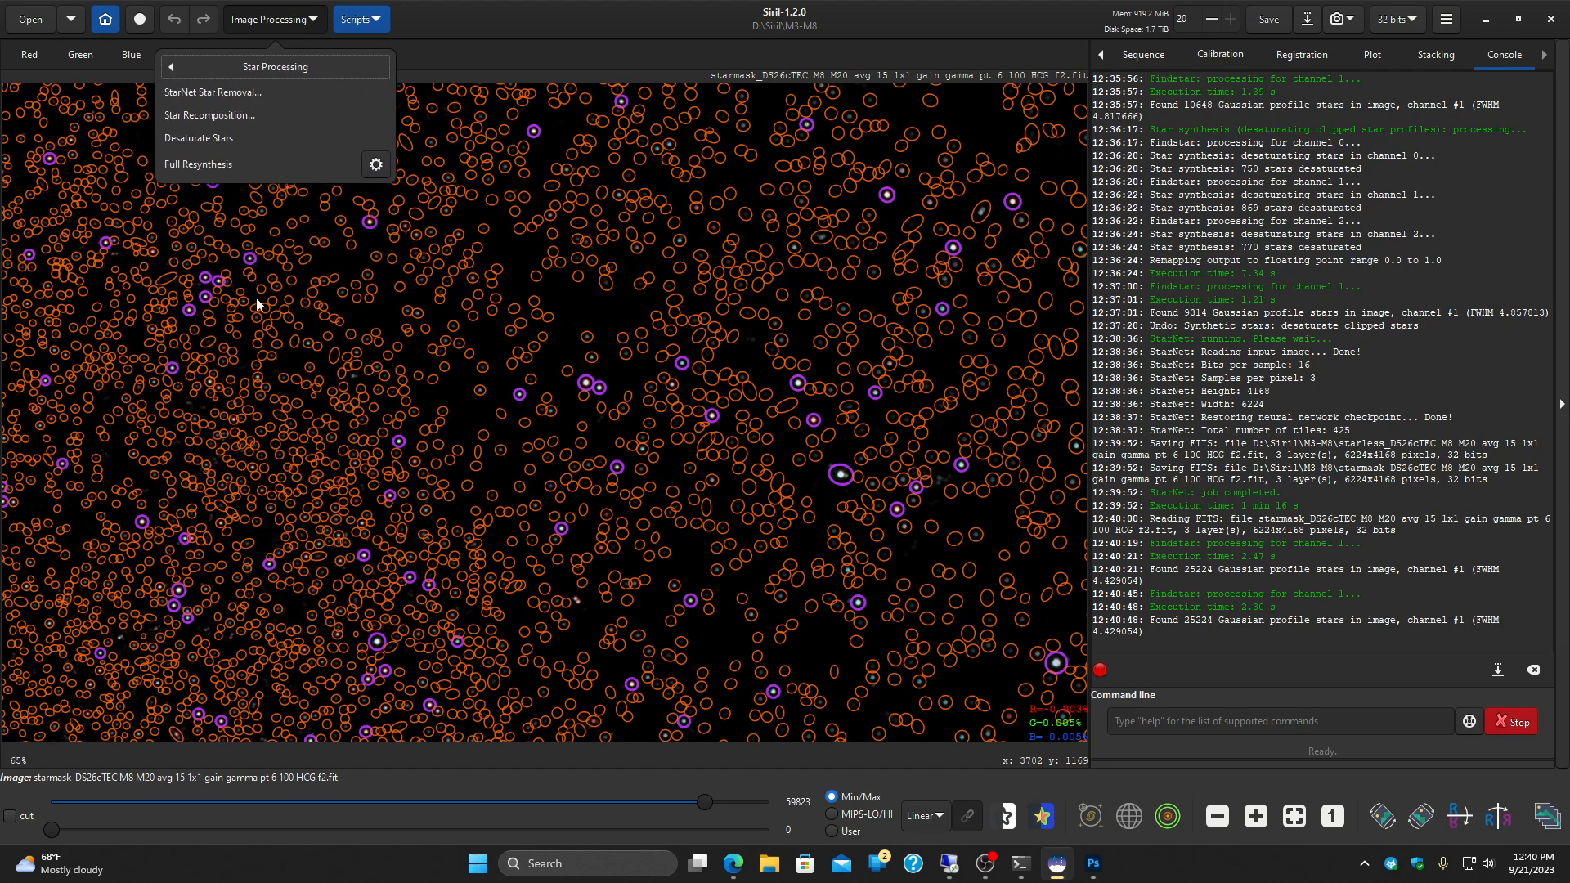
left_click(222, 140)
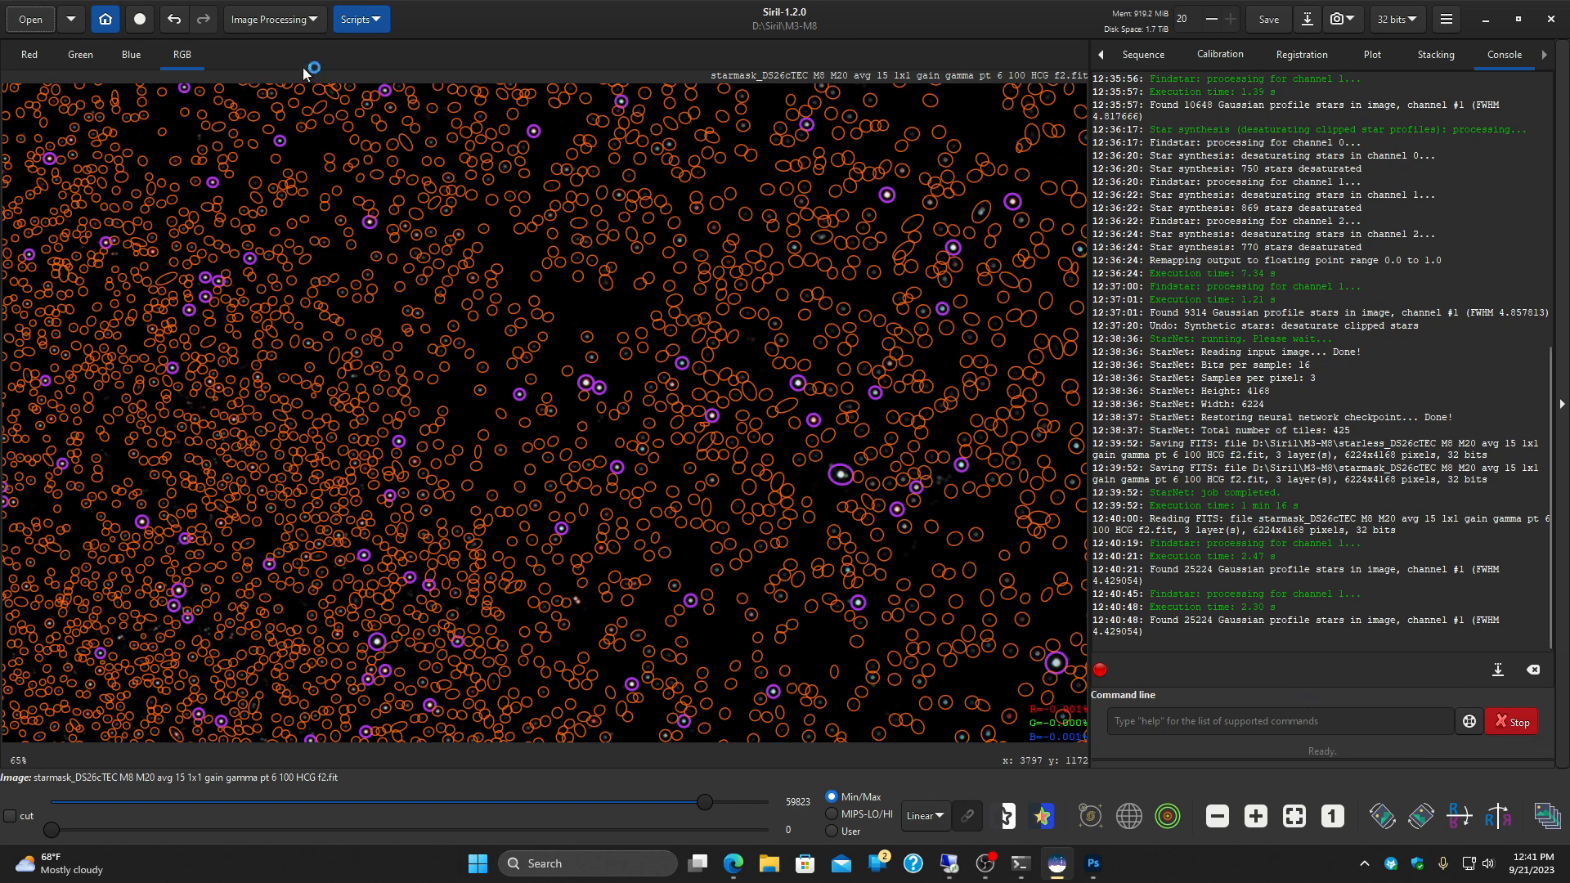
left_click(311, 23)
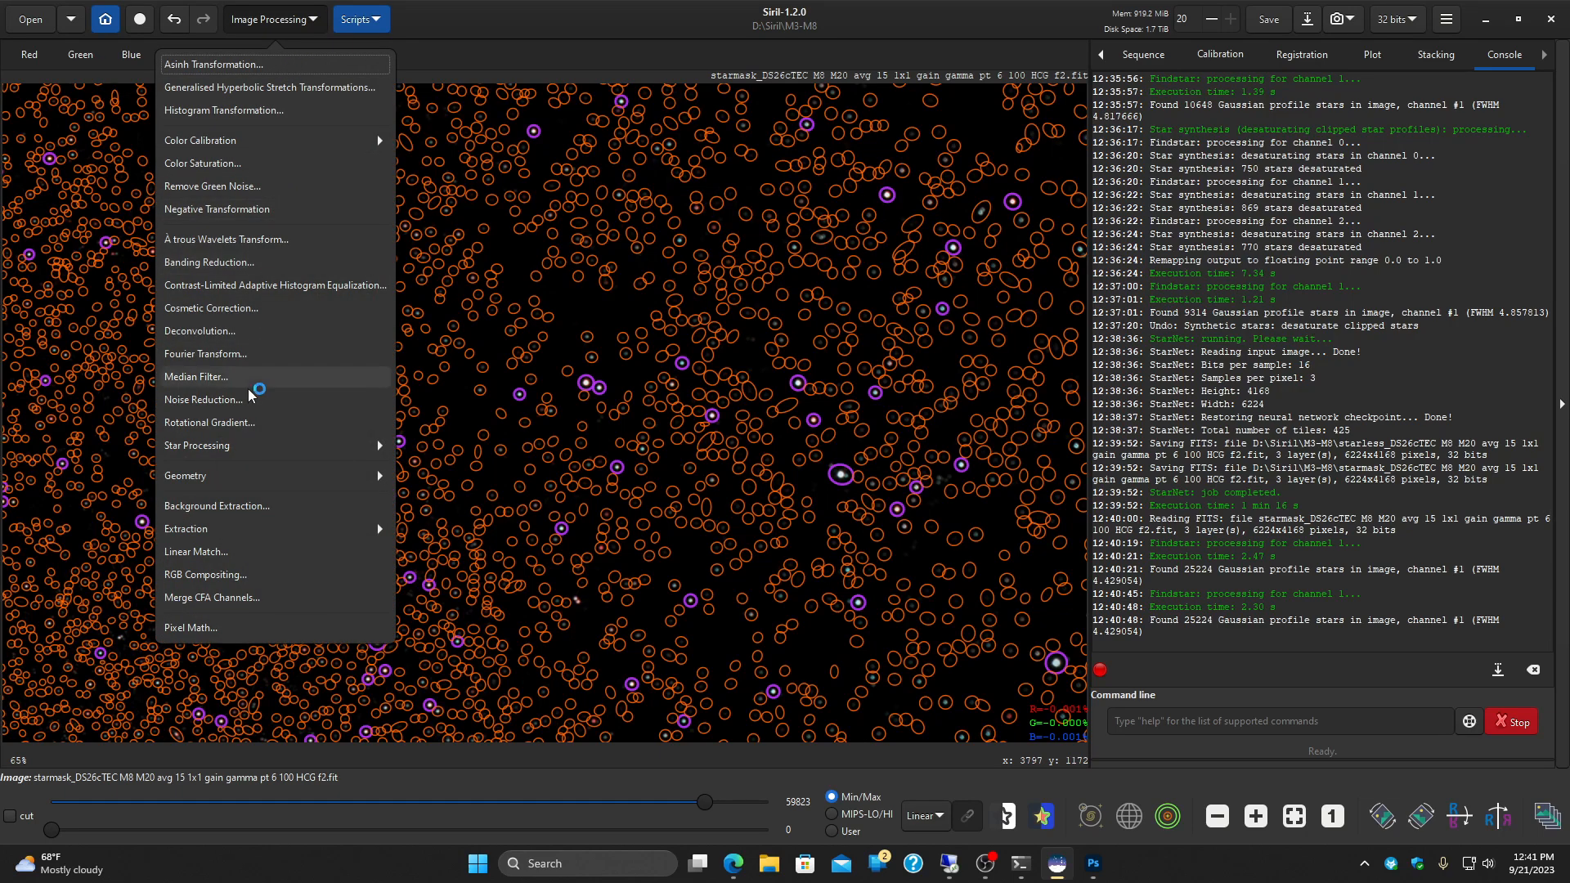
left_click(241, 446)
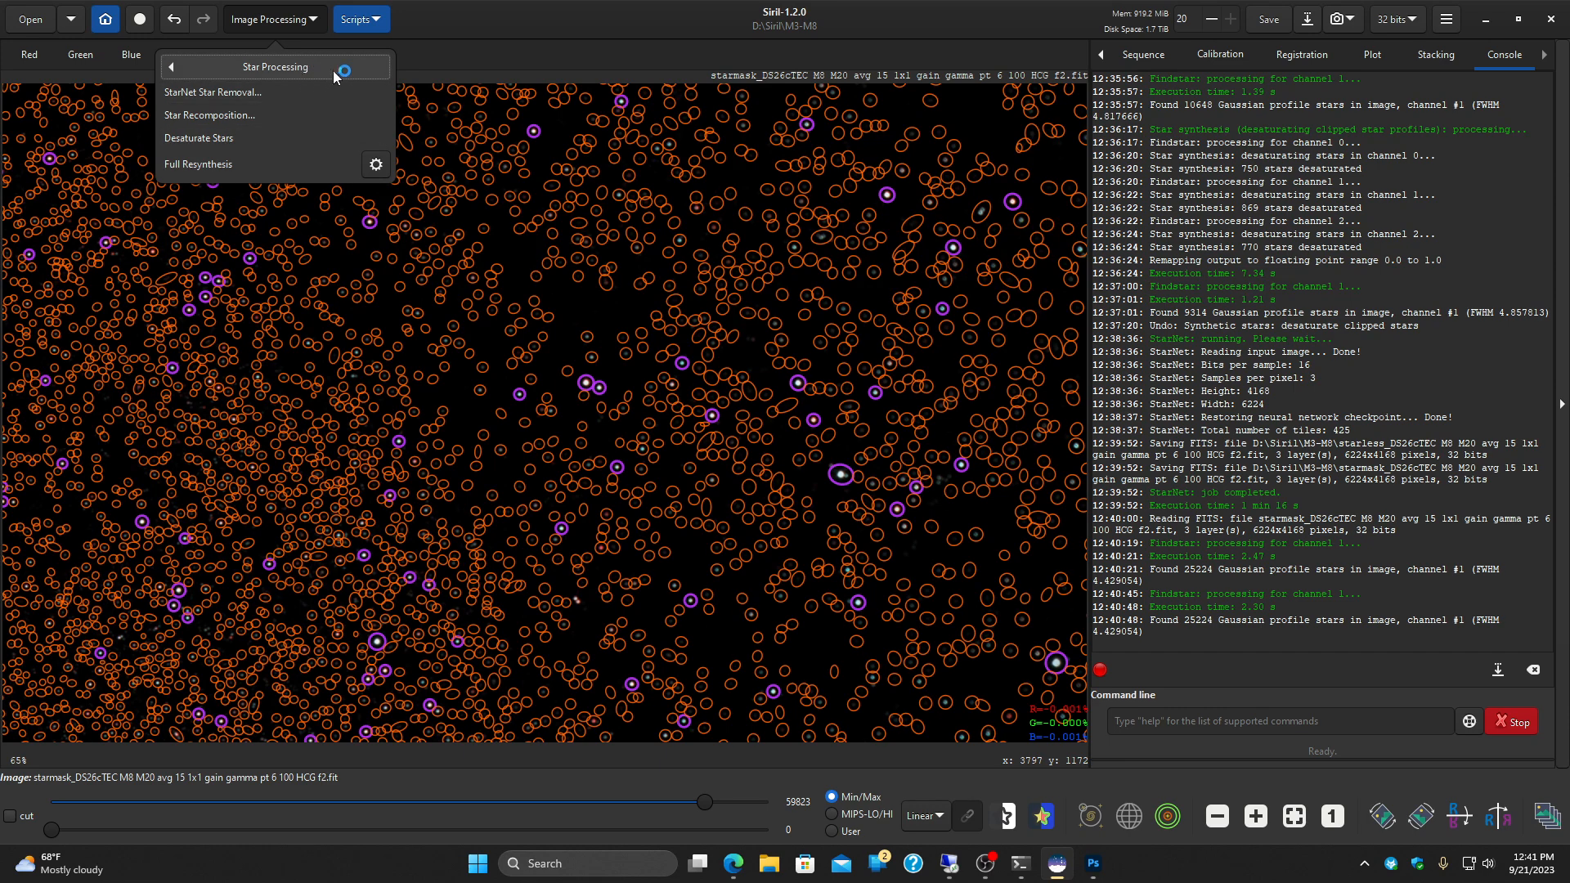
left_click(568, 31)
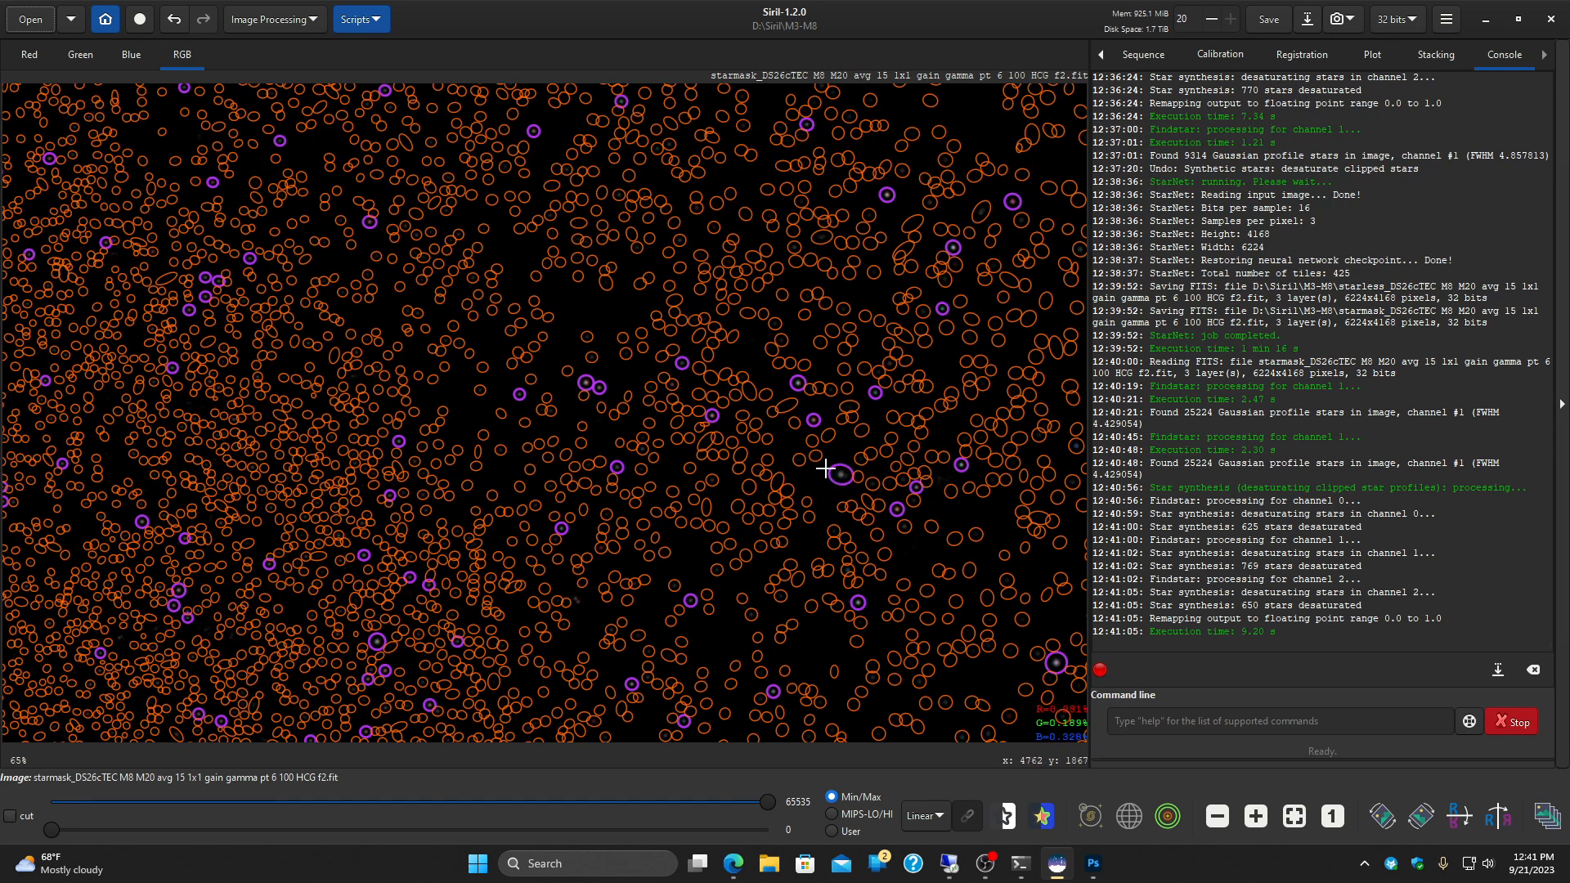
Step: Detect the stars of the desaturated star mask again in Dynamic PSF, then clear the star list and close the dialog
left_click(302, 21)
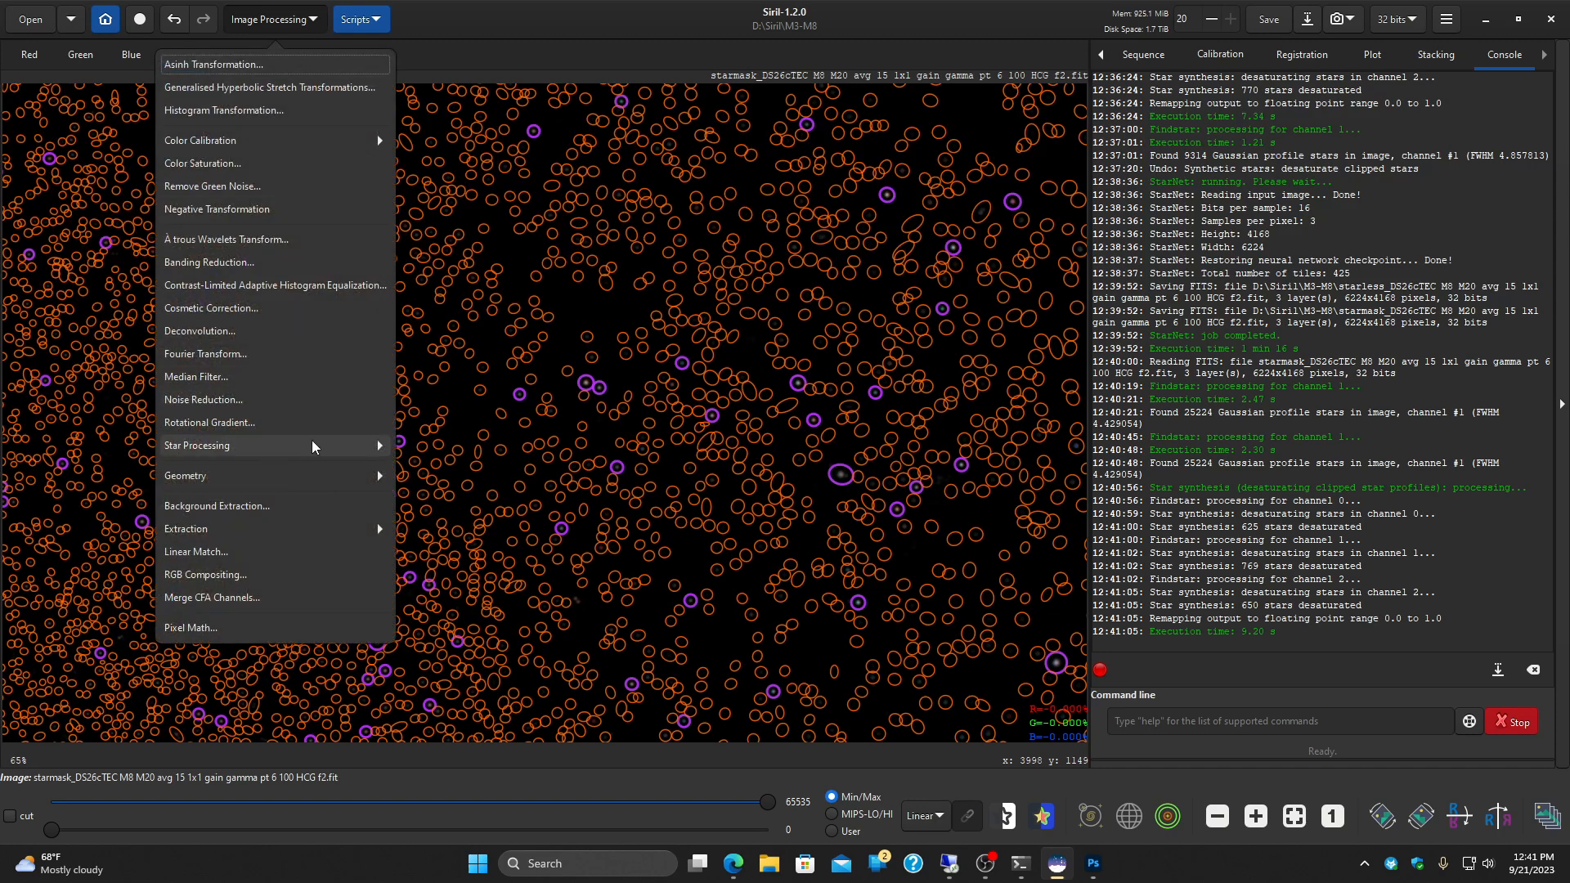
left_click(377, 446)
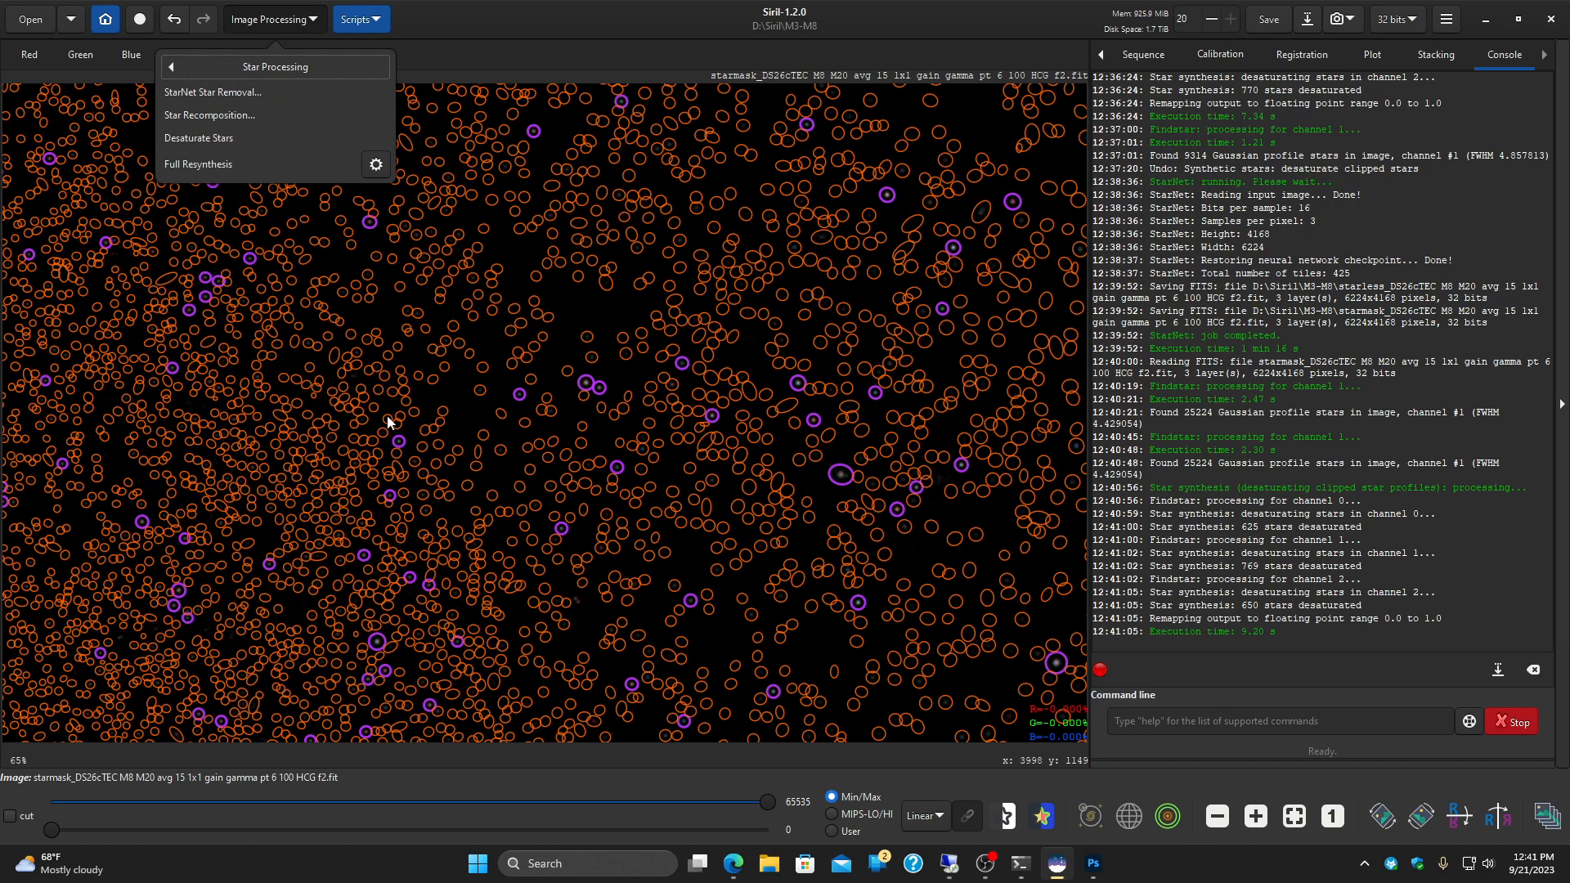
left_click(375, 166)
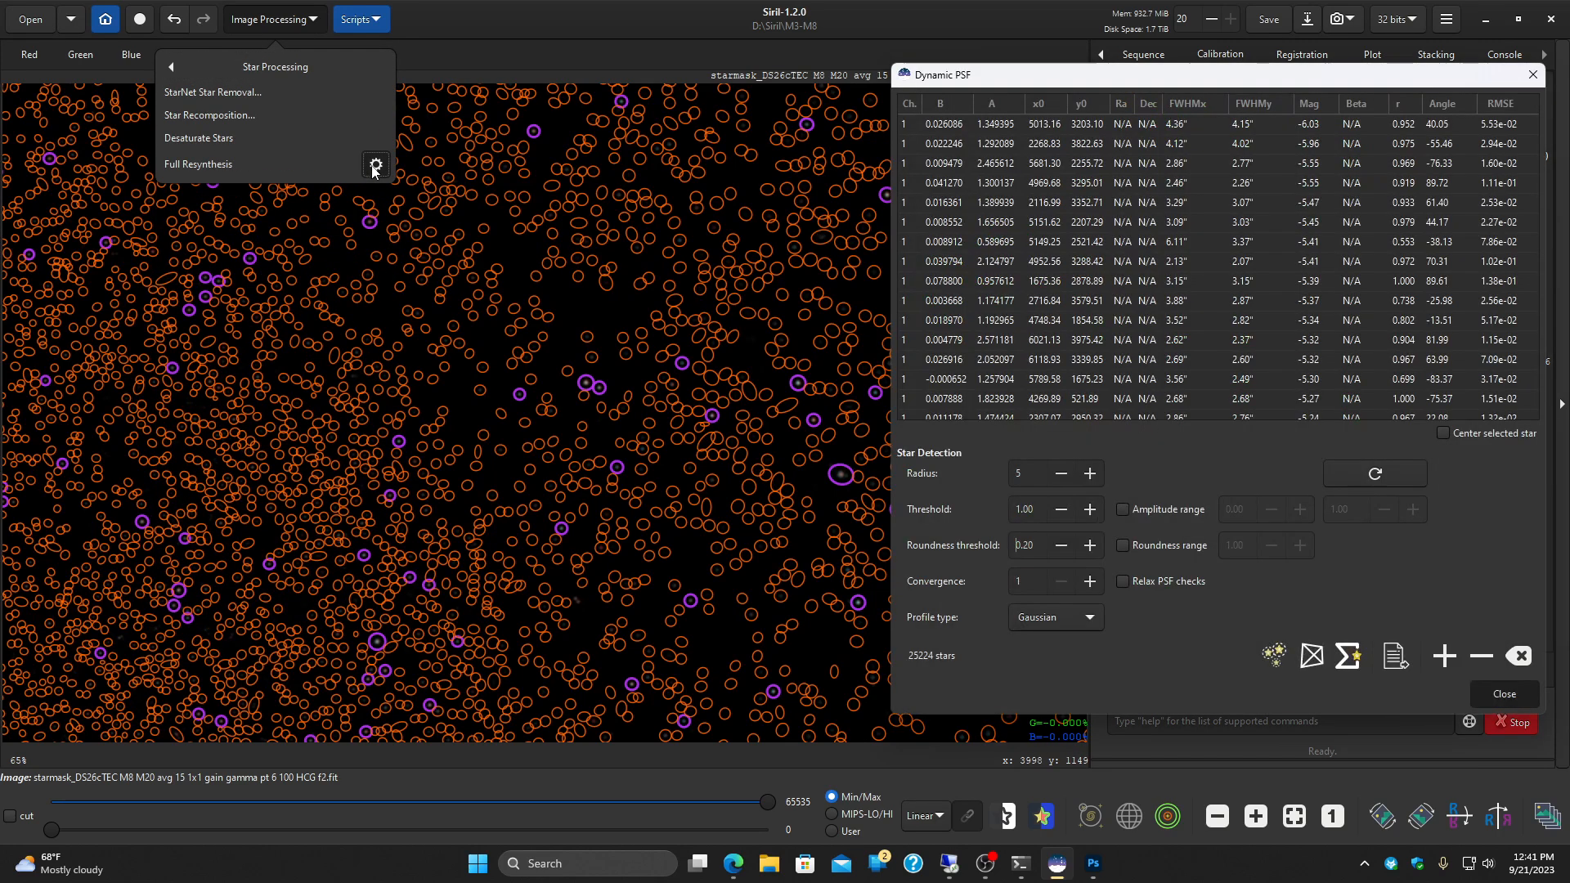
left_click(1278, 652)
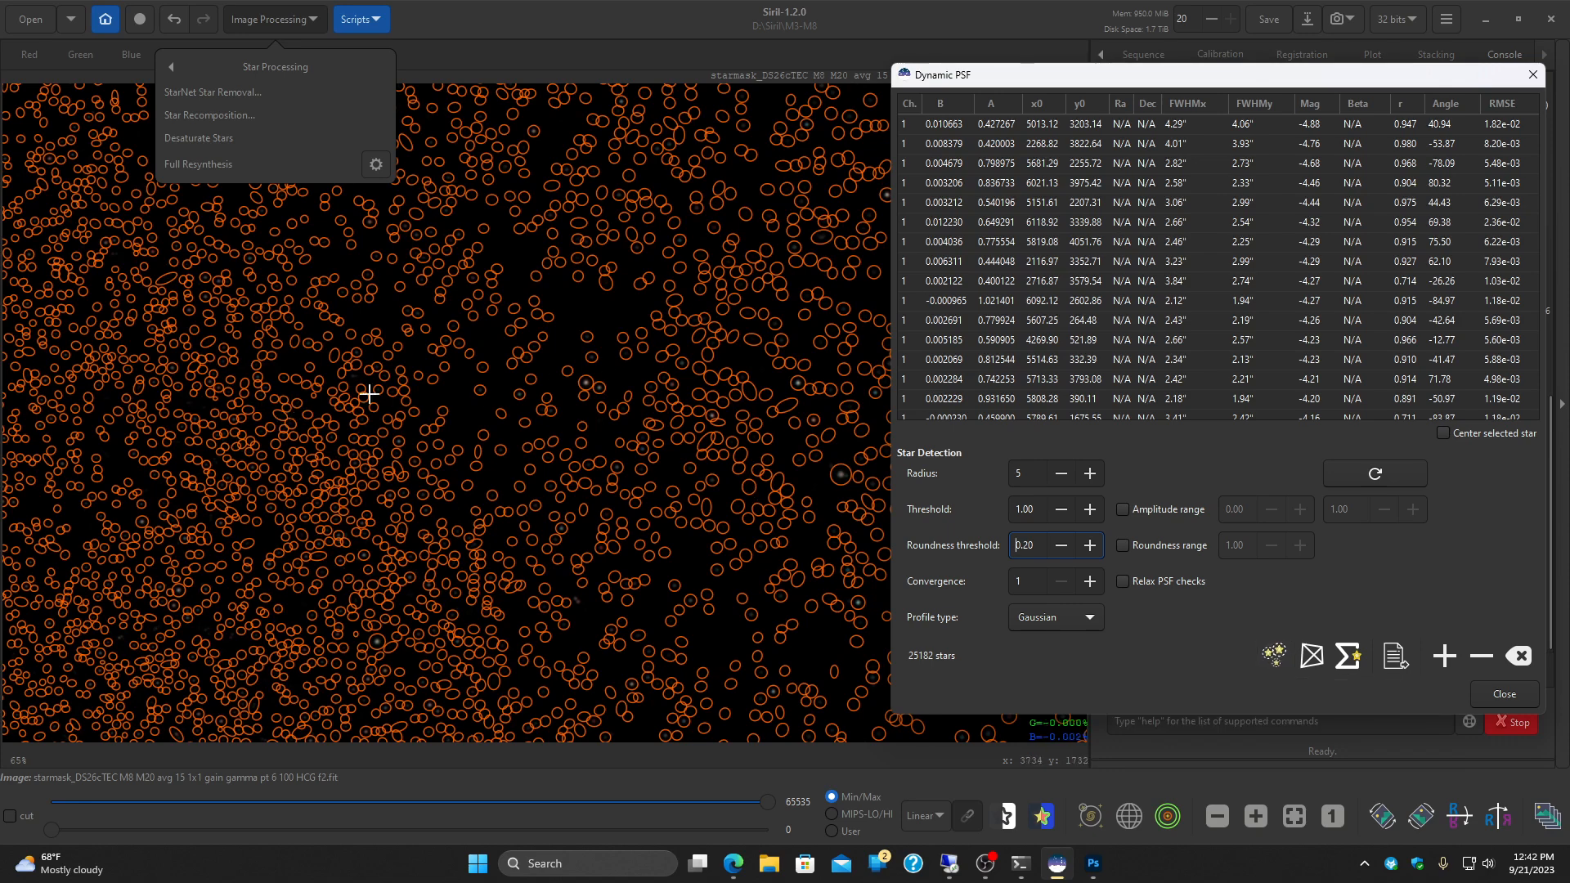
left_click(1297, 817)
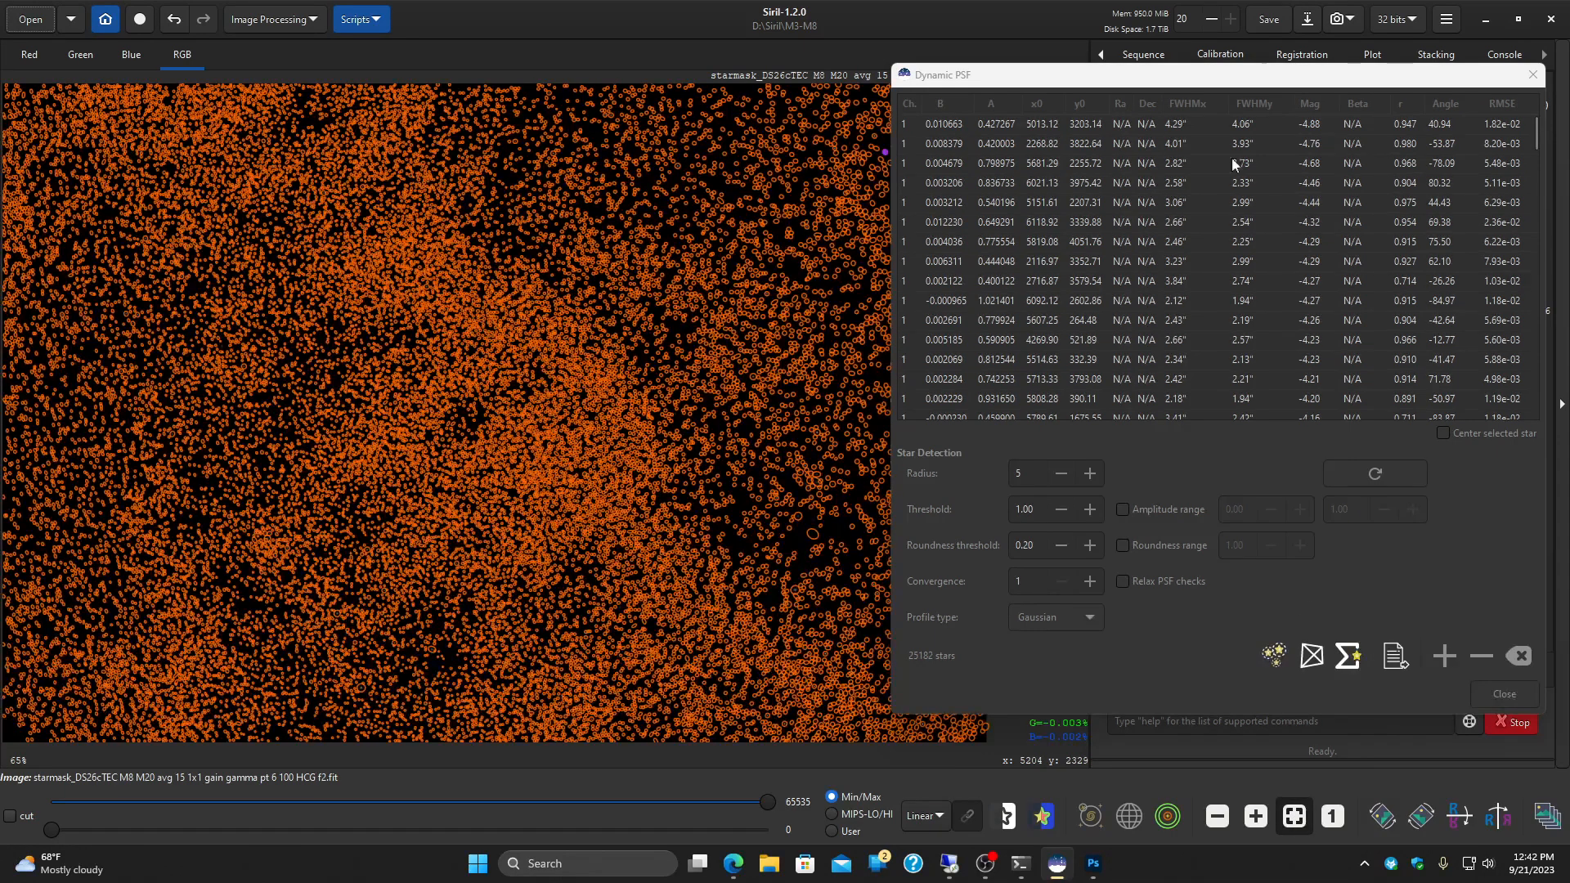
mouse_move(1096, 75)
left_mouse_down()
mouse_move(1486, 270)
mouse_move(1426, 198)
mouse_move(1372, 189)
mouse_move(1235, 106)
mouse_move(1072, 80)
left_mouse_up()
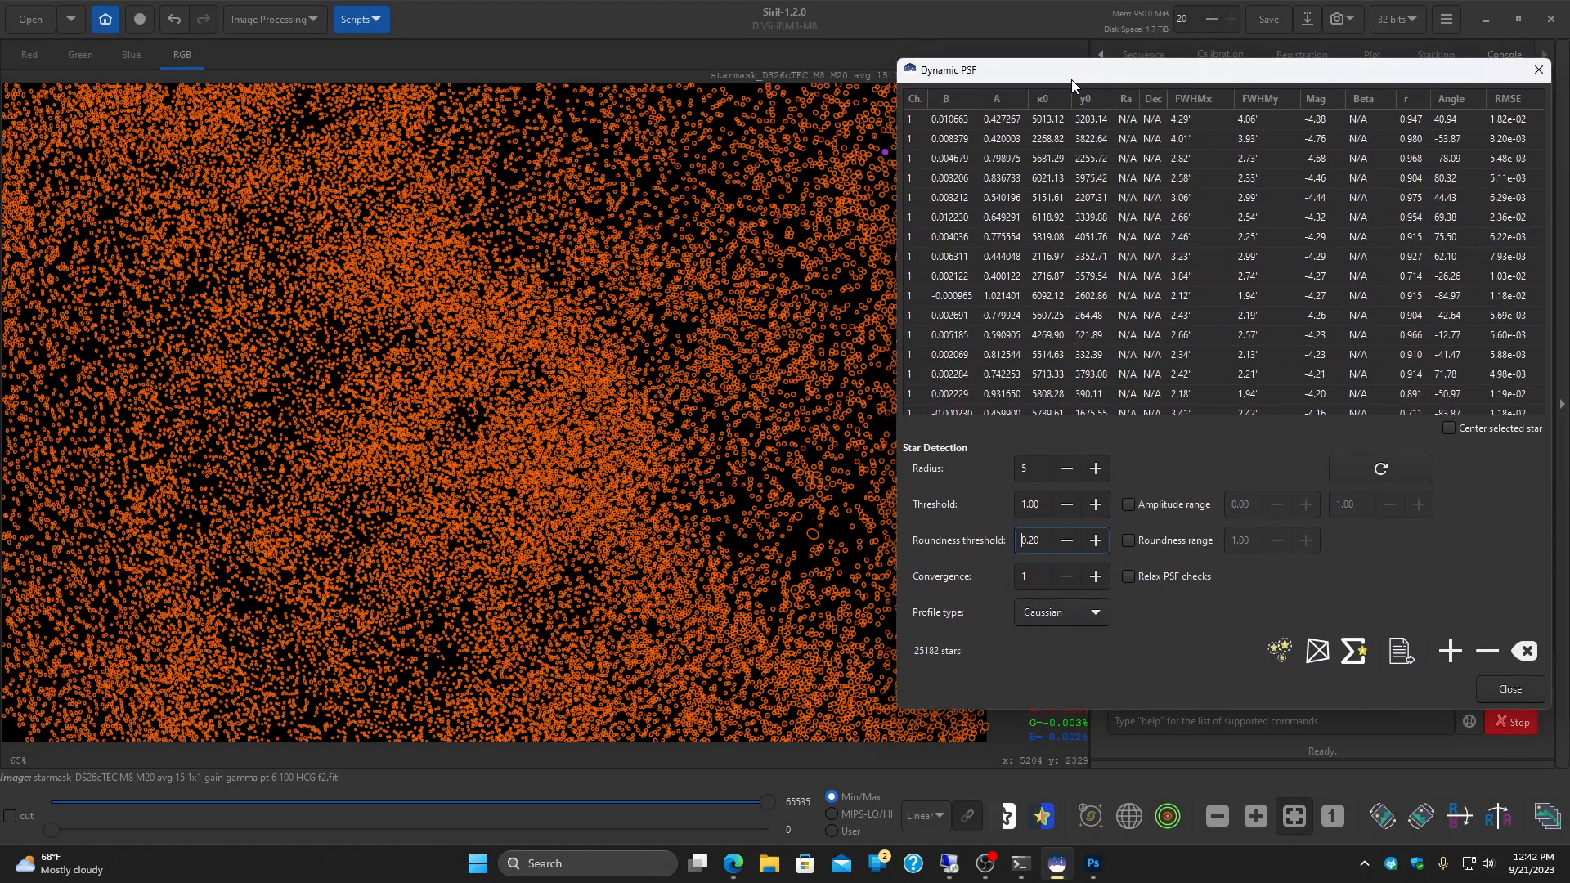
left_click(1521, 654)
left_click(1509, 689)
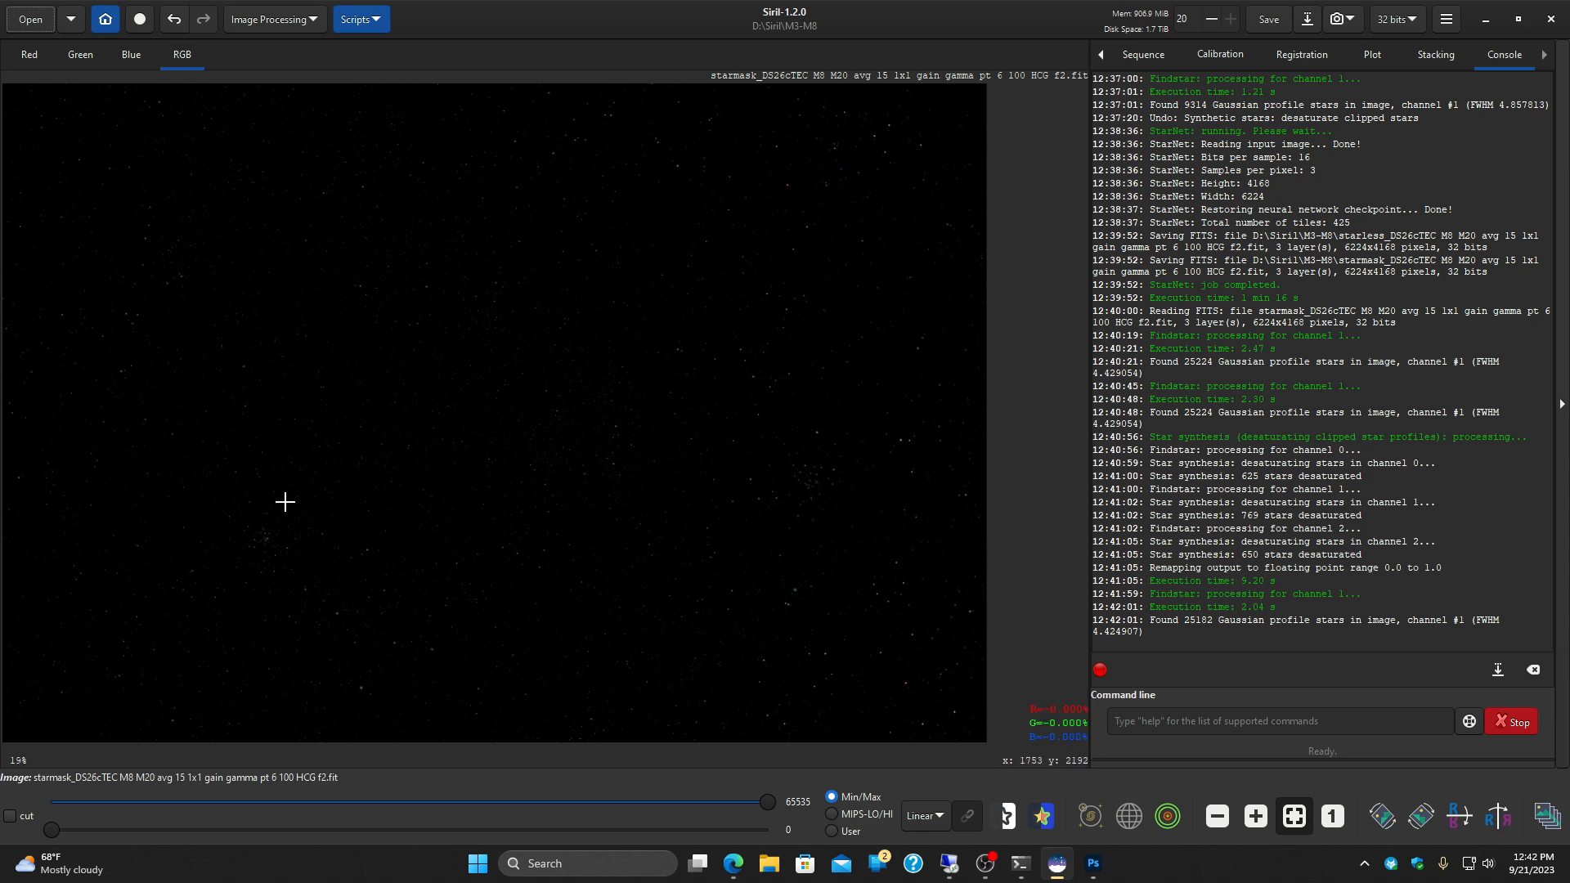
Step: Set up a Generalised Hyperbolic Stretch of the star mask with Modified arcsinh transform and the Even weighted luminance colour model
left_click(280, 25)
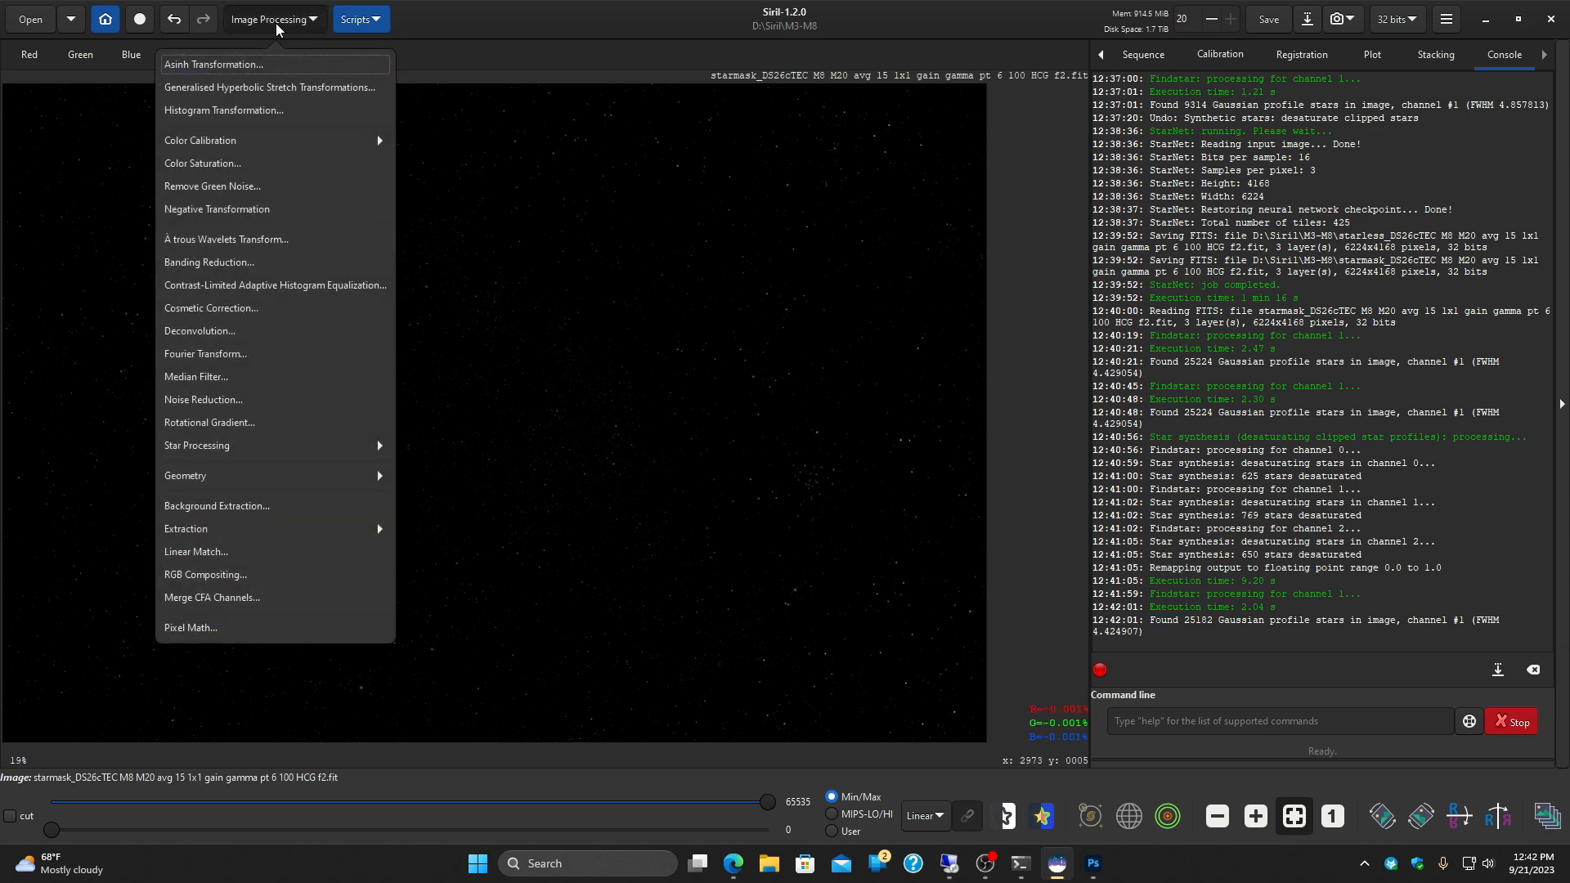
left_click(256, 88)
left_click_drag(602, 210, 1016, 180)
left_click(1245, 230)
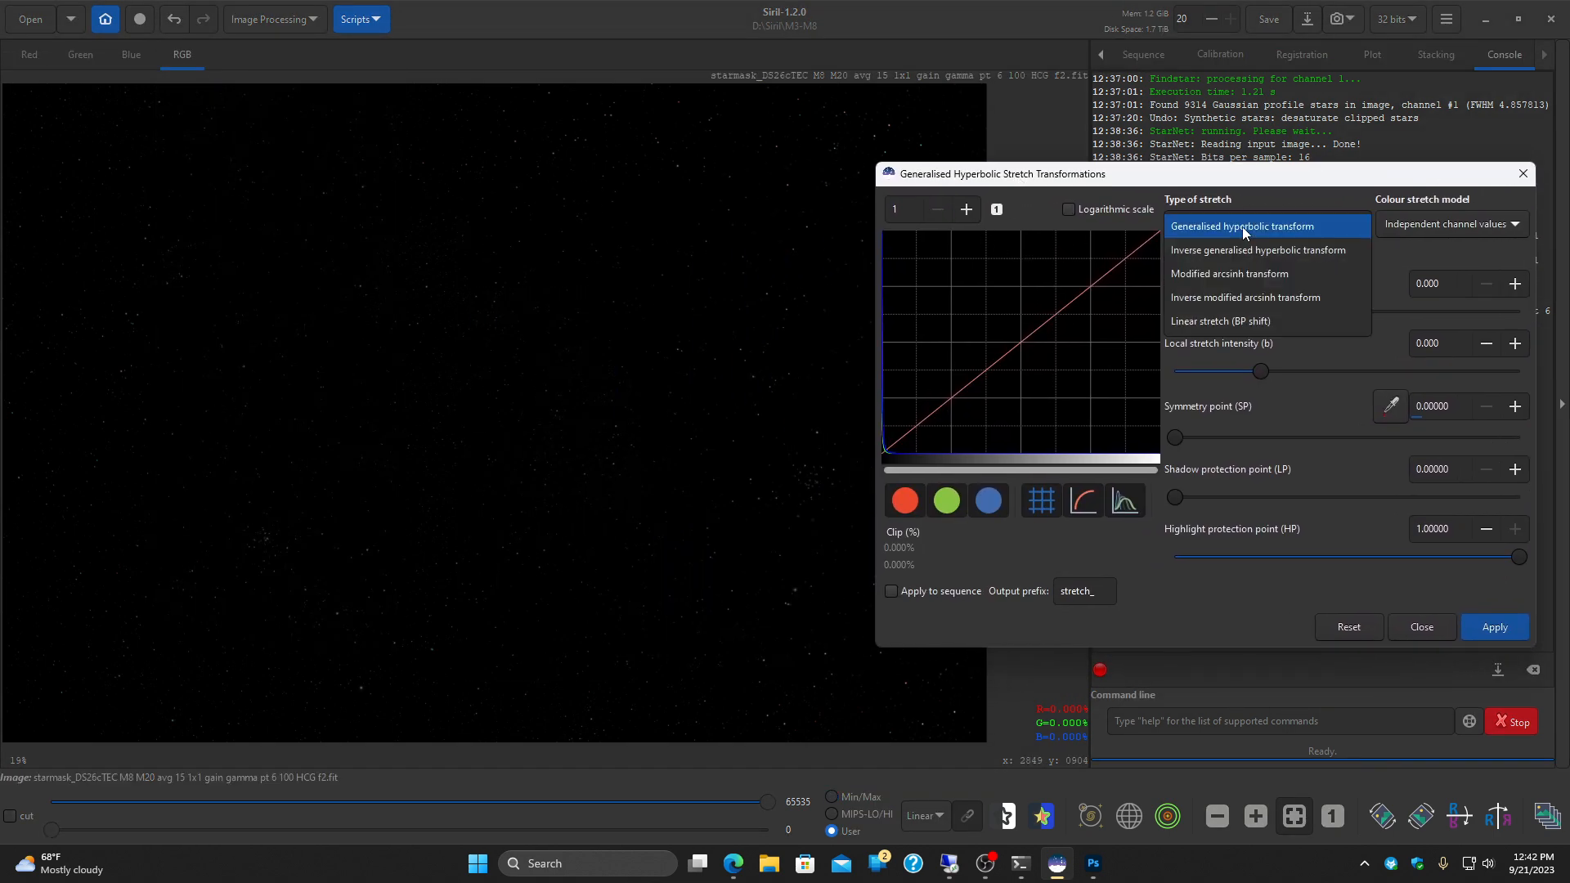
left_click(1239, 278)
left_click(1472, 225)
left_click(1465, 281)
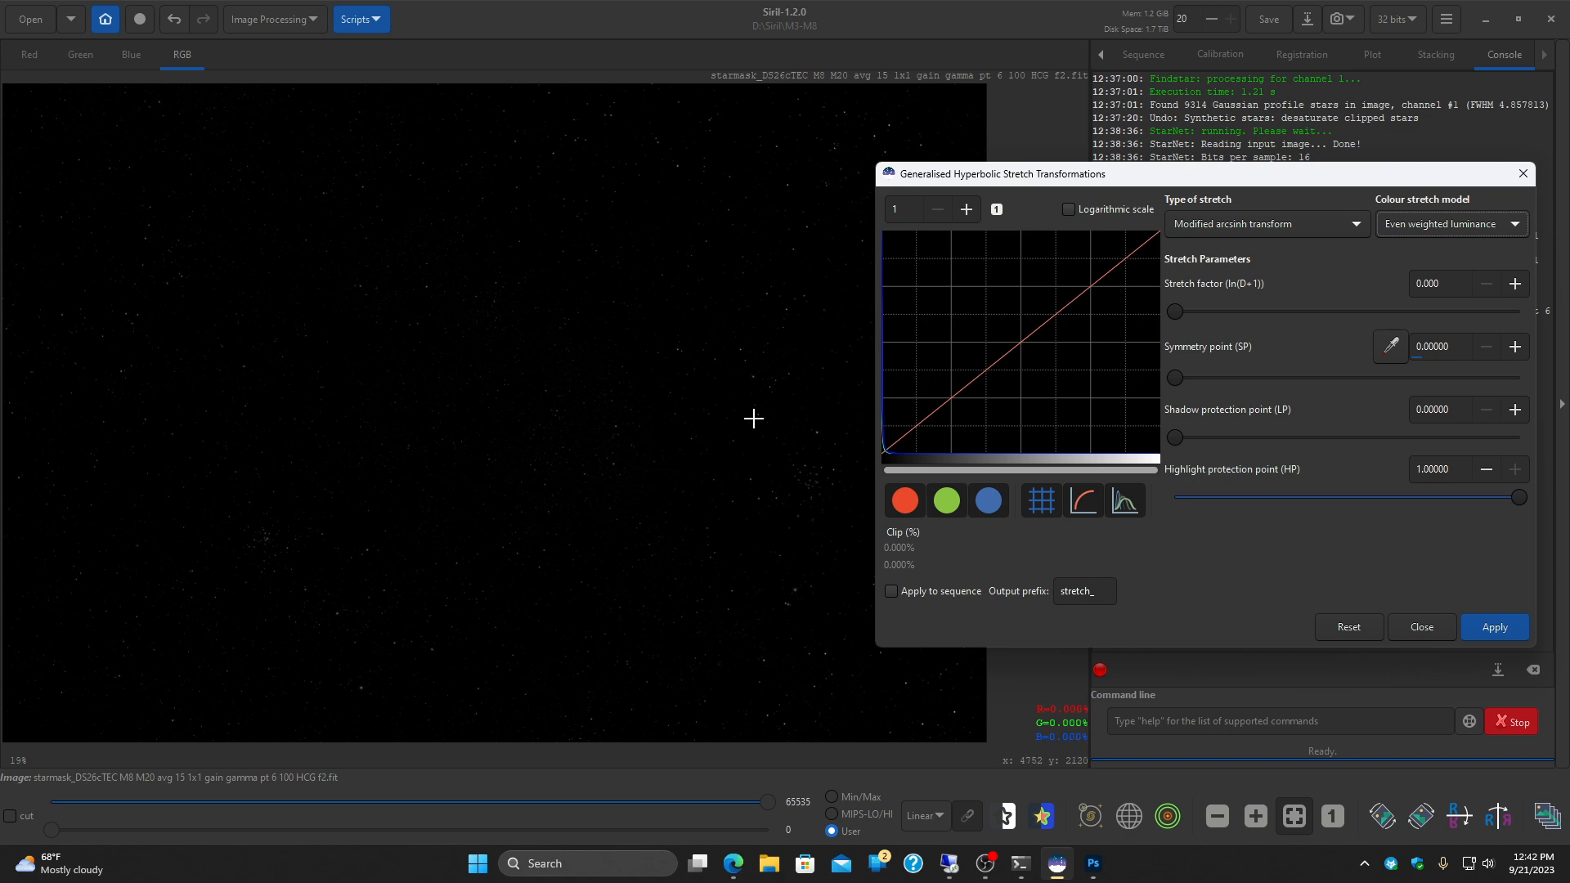
Step: Sample the symmetry point from a small area near the star mask's centre and apply the stretch at a factor of about 2
left_click_drag(595, 446, 620, 471)
left_click(1391, 345)
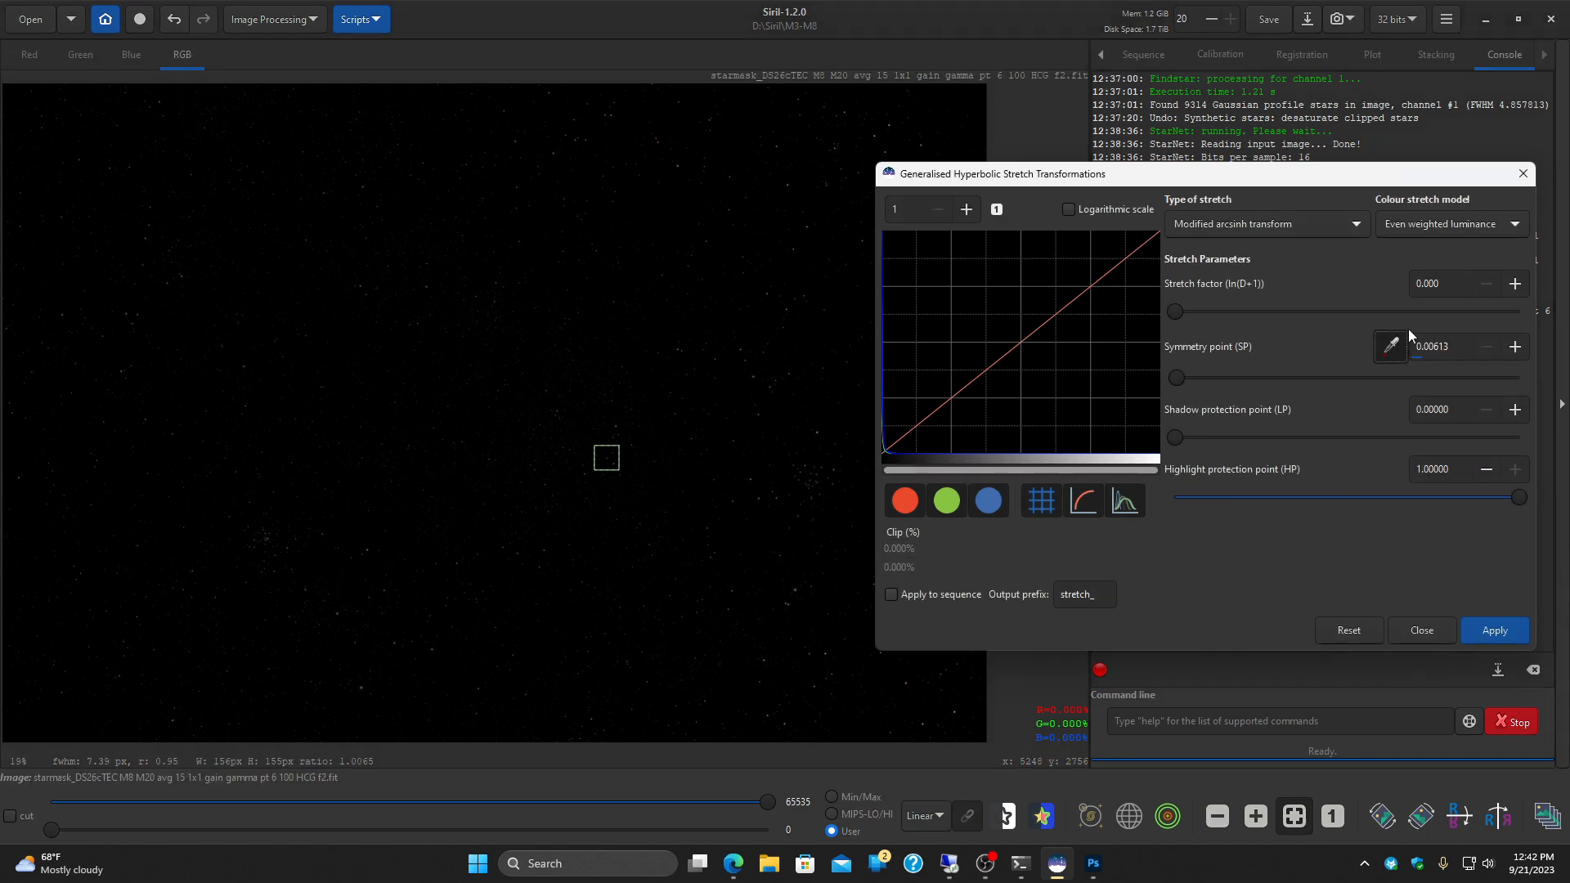
left_click_drag(1178, 311, 1249, 312)
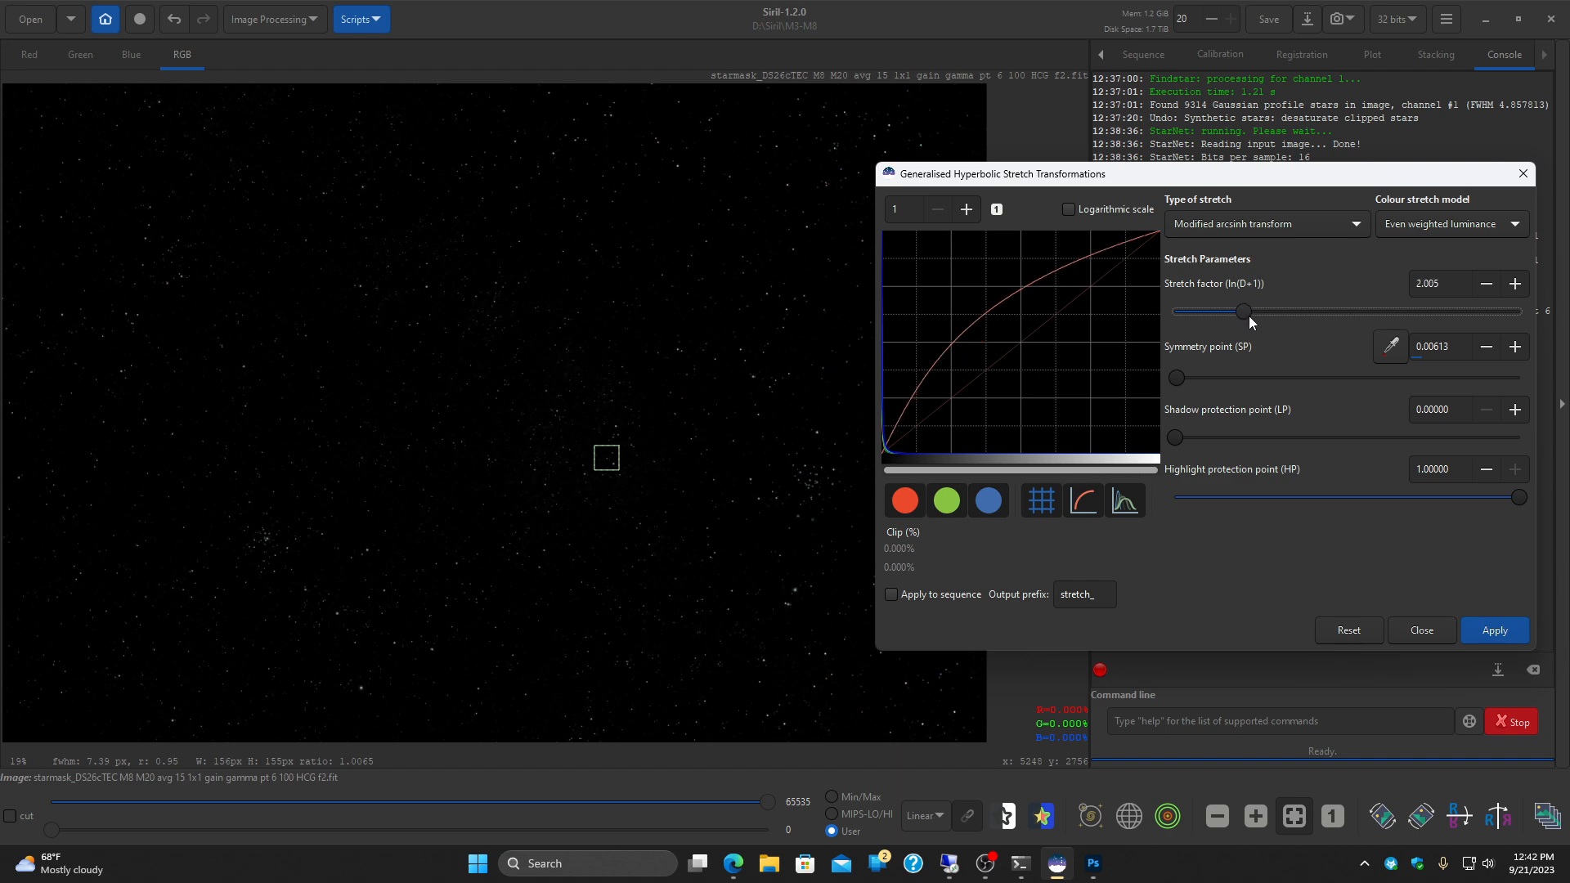
left_click_drag(1245, 311, 1249, 312)
left_click(1489, 628)
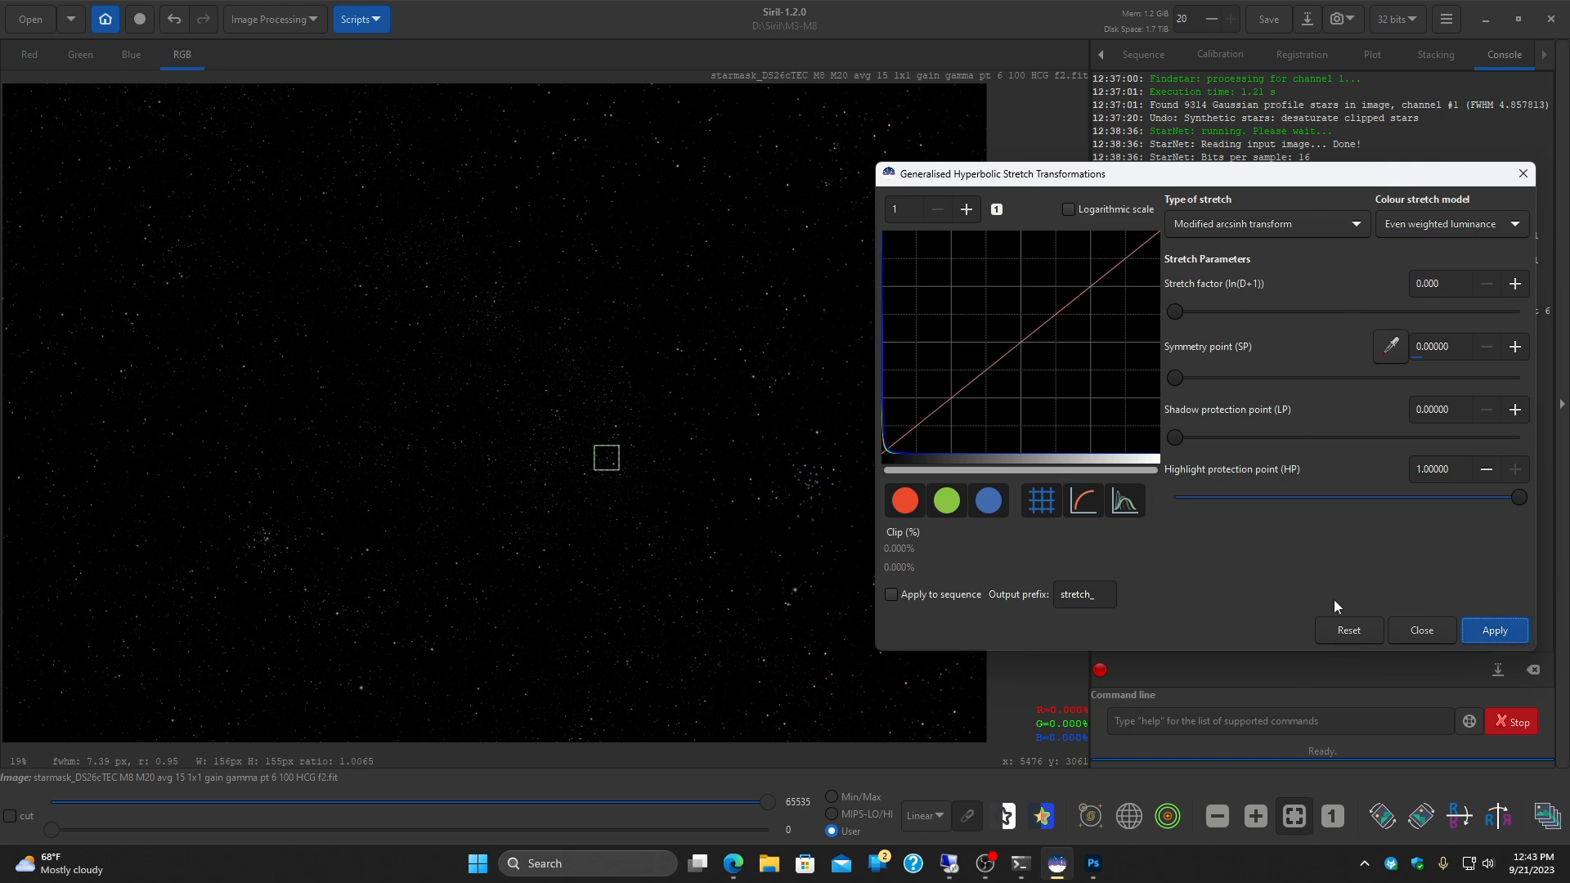
left_click(1421, 629)
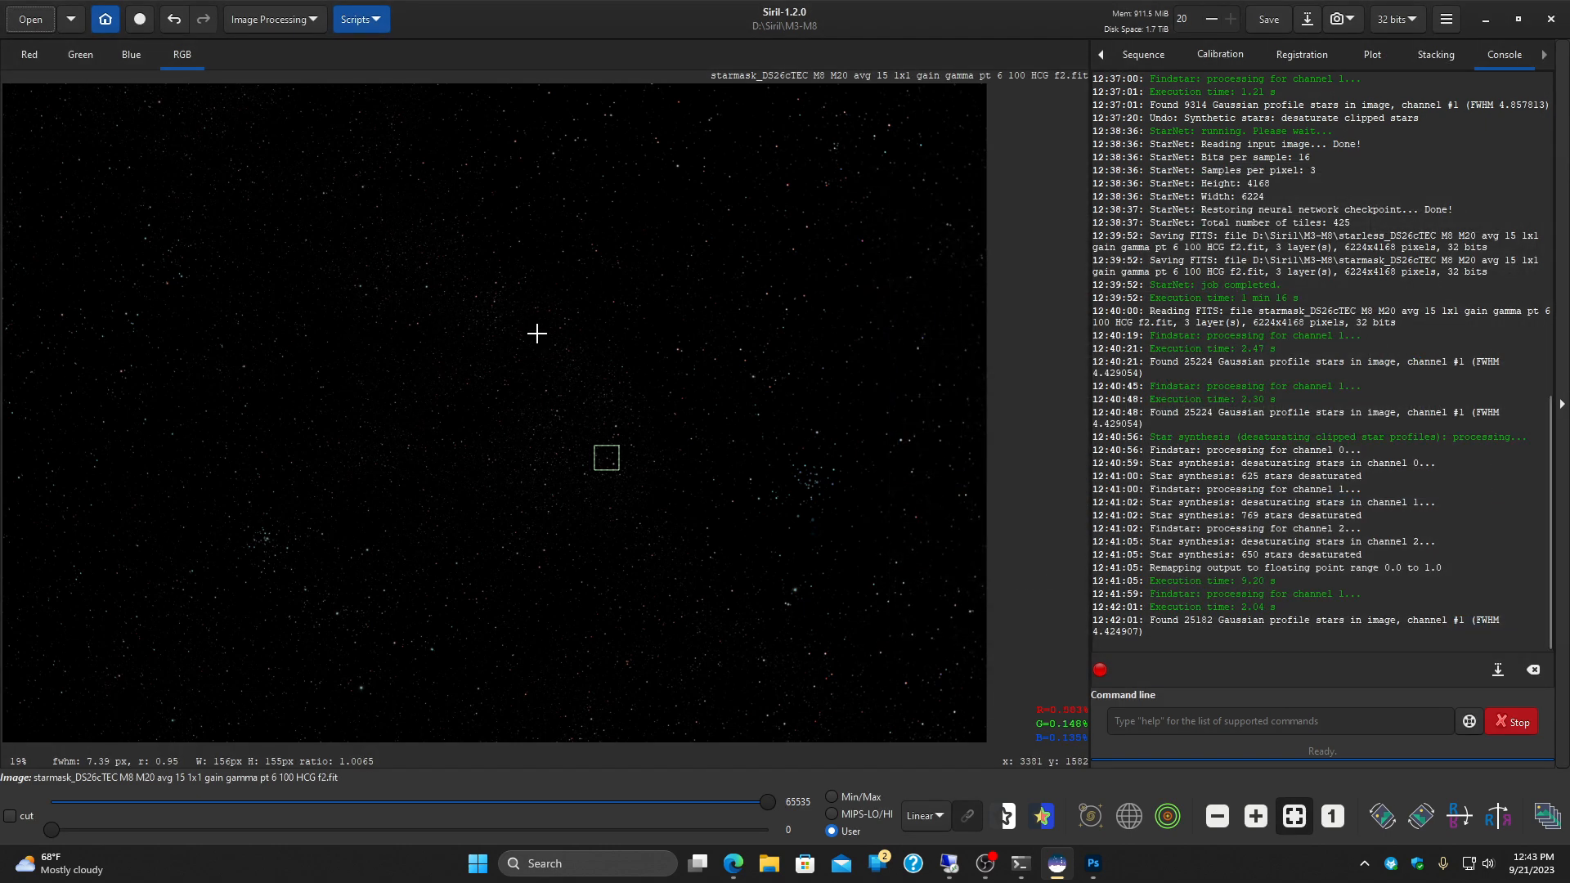
Step: Examine the star shapes in the stretched star mask from the upper-left corner across to the right side
scroll(232, 465, "up", 5)
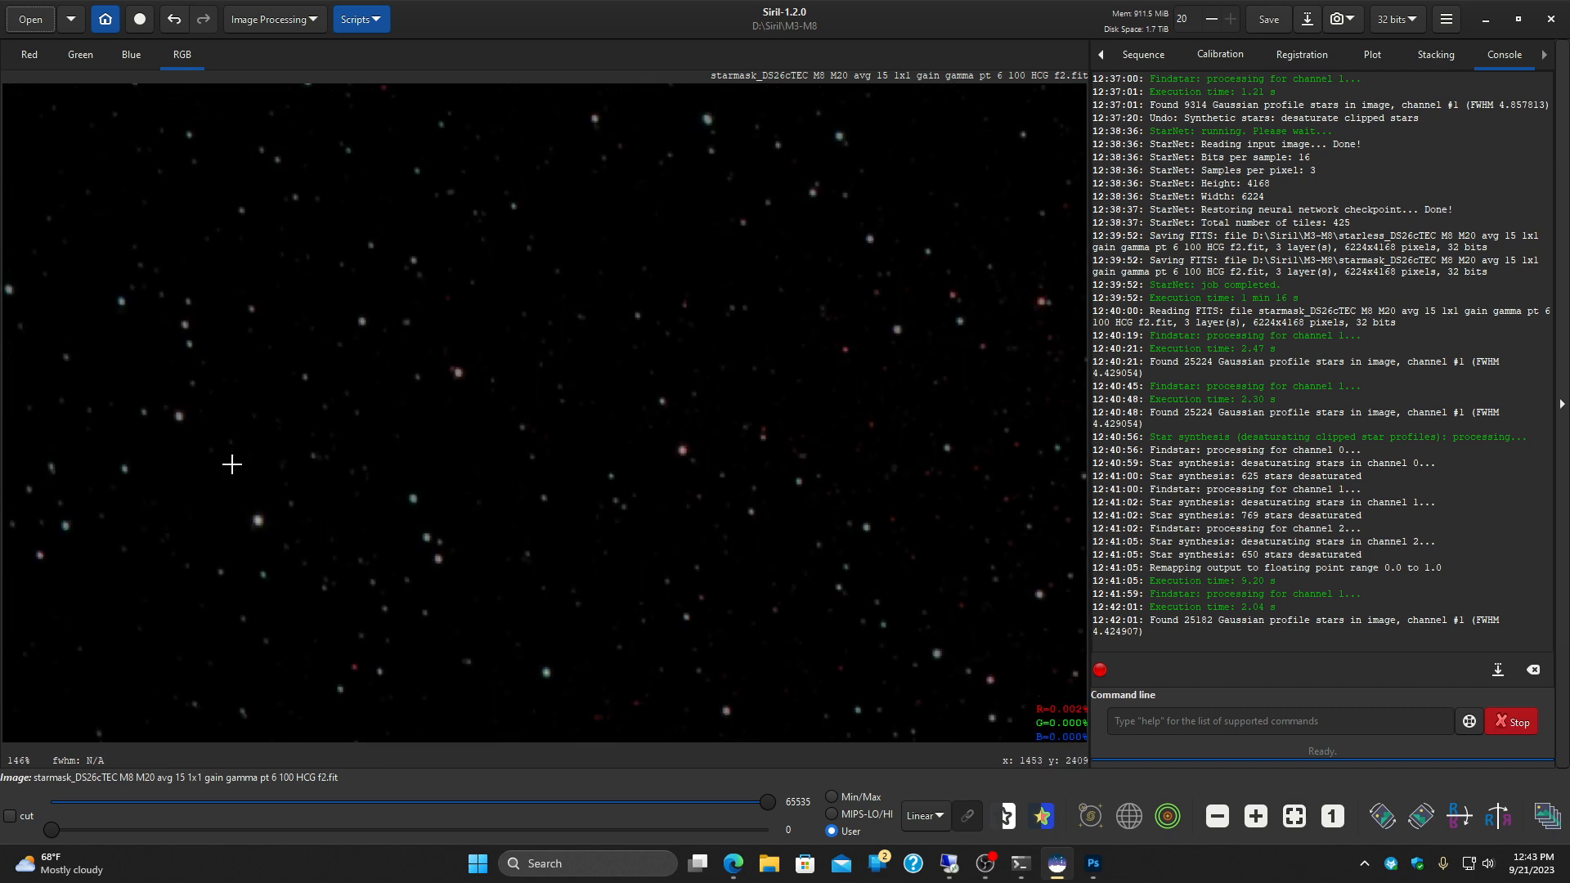
left_click_drag(218, 368, 647, 633)
left_click_drag(367, 256, 835, 660)
left_click_drag(545, 415, 639, 508)
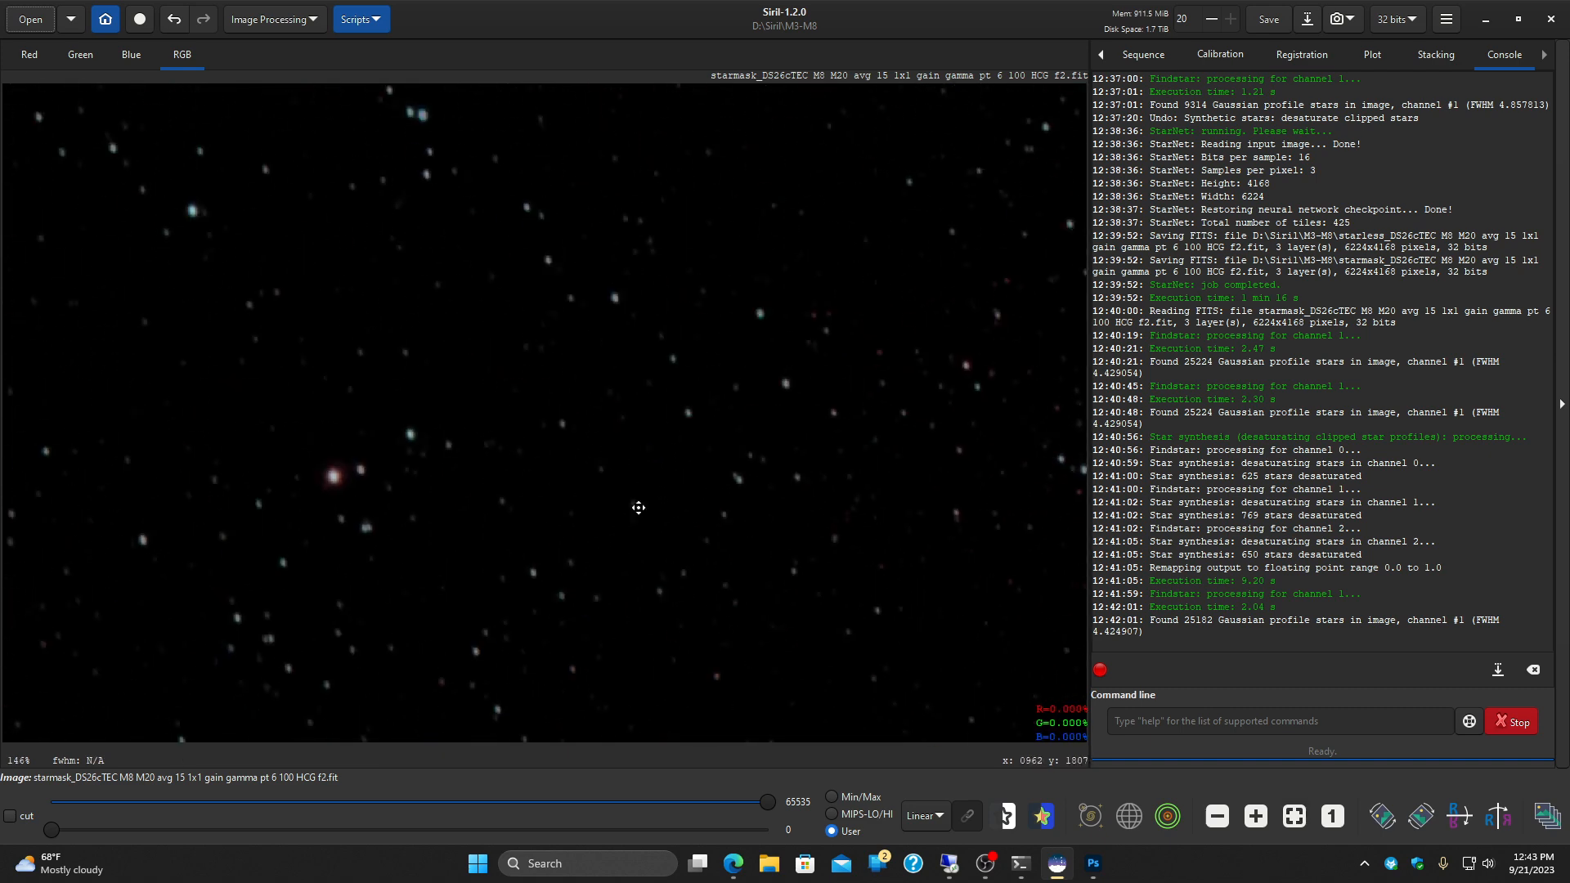
left_click_drag(298, 245, 654, 619)
left_click_drag(741, 449, 764, 659)
left_click_drag(864, 457, 832, 746)
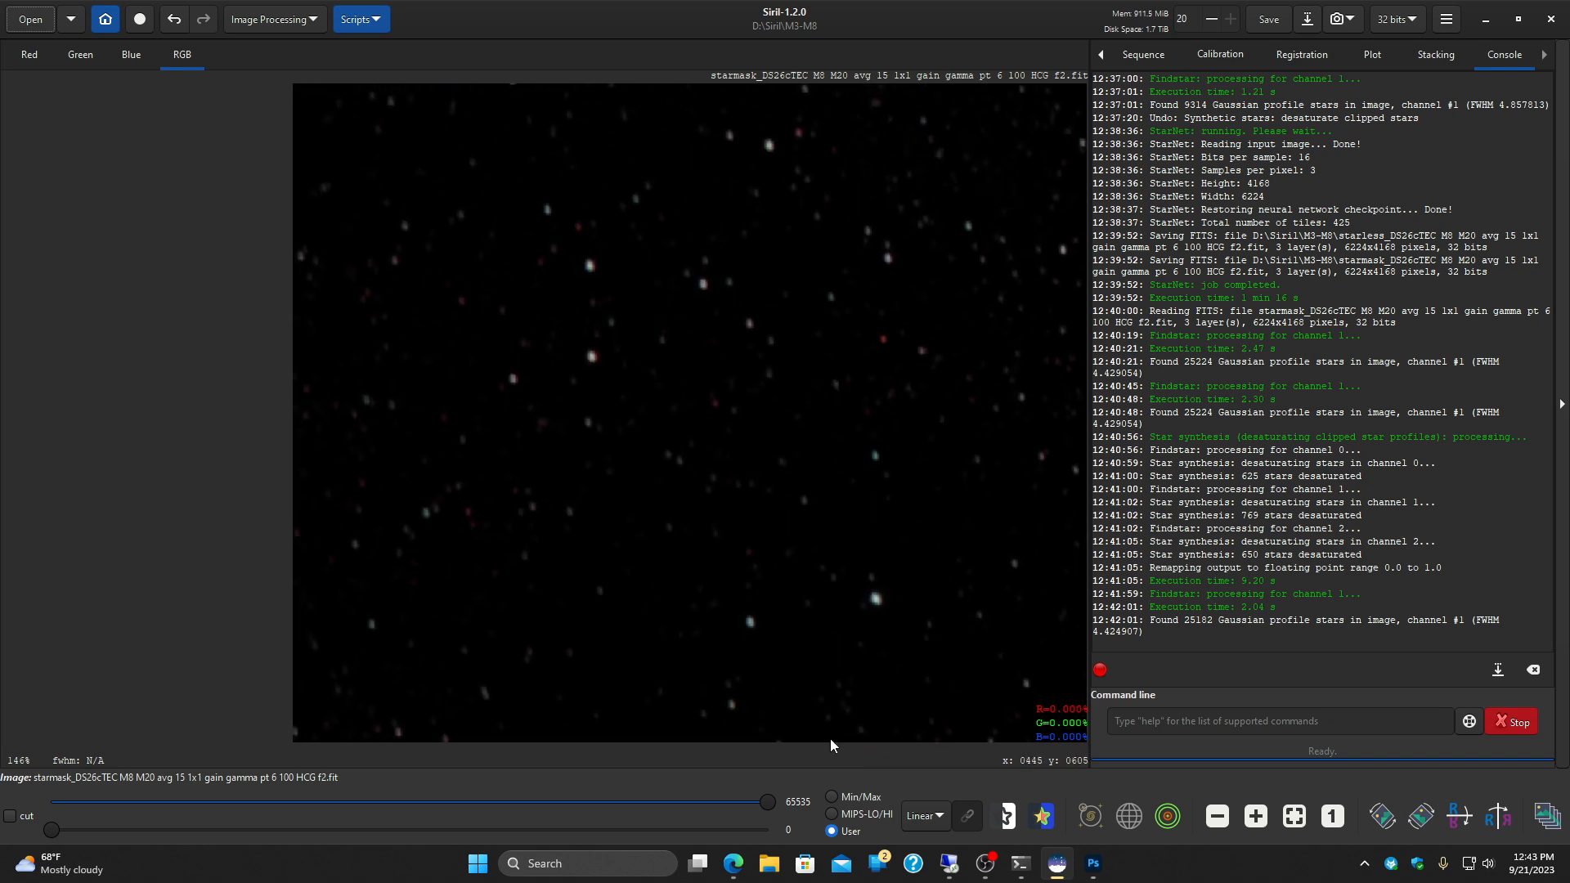
left_click_drag(918, 564, 375, 478)
left_click_drag(885, 477, 164, 431)
left_click_drag(769, 434, 135, 431)
left_click_drag(788, 427, 37, 427)
left_click_drag(791, 396, 41, 422)
left_click_drag(696, 430, 37, 418)
left_click_drag(773, 415, 30, 439)
left_click_drag(788, 442, 396, 459)
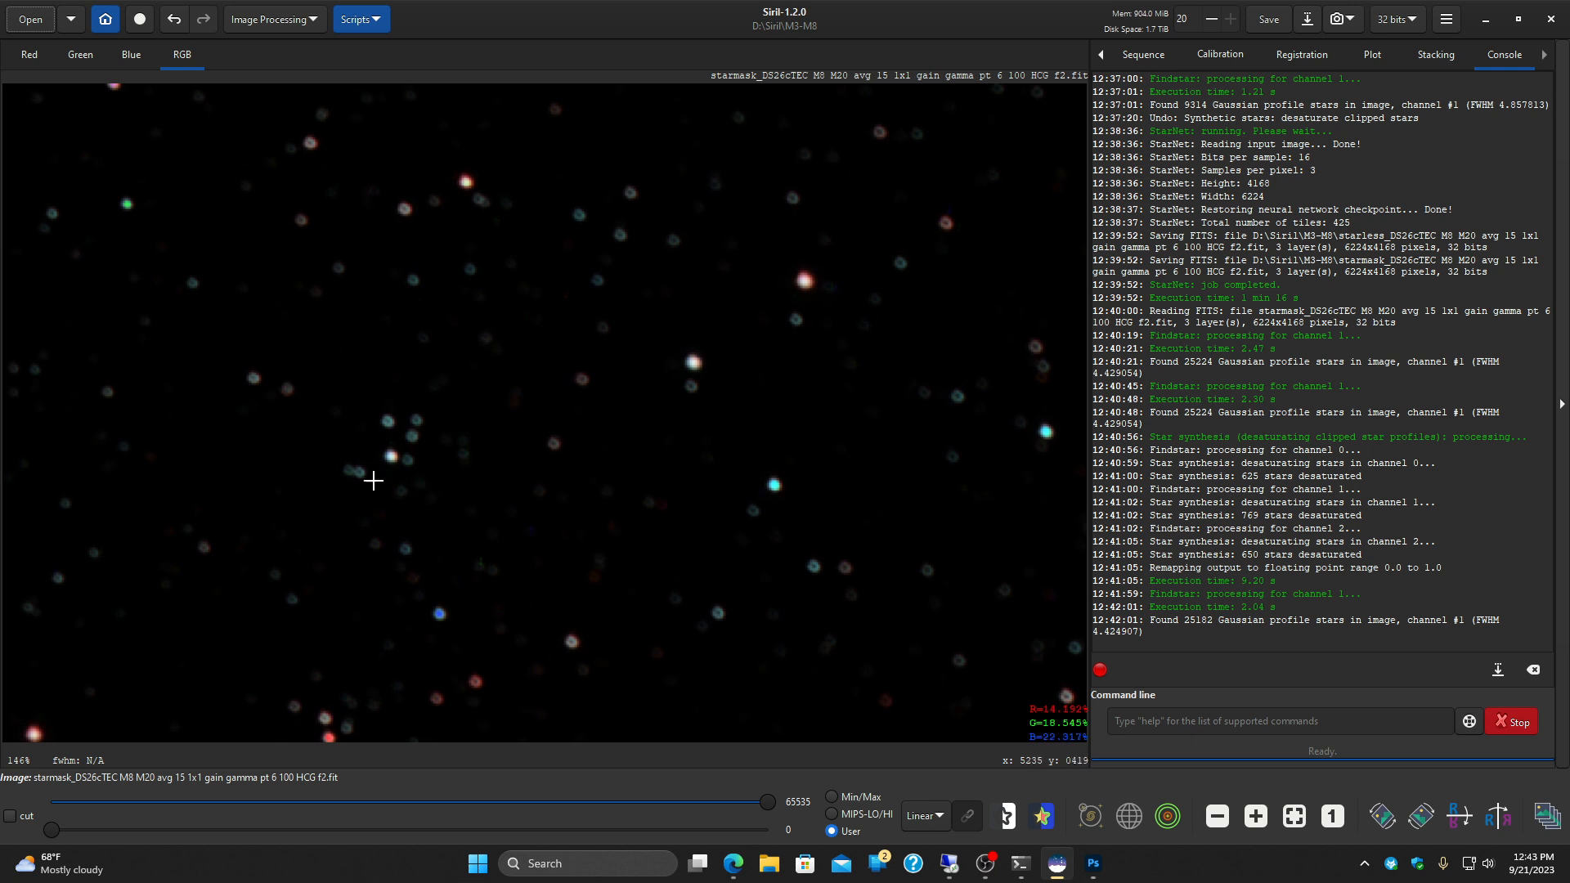
left_click_drag(897, 439, 340, 551)
left_click_drag(476, 586, 579, 111)
left_click_drag(603, 422, 606, 69)
left_click_drag(572, 557, 609, 170)
left_click_drag(590, 626, 613, 162)
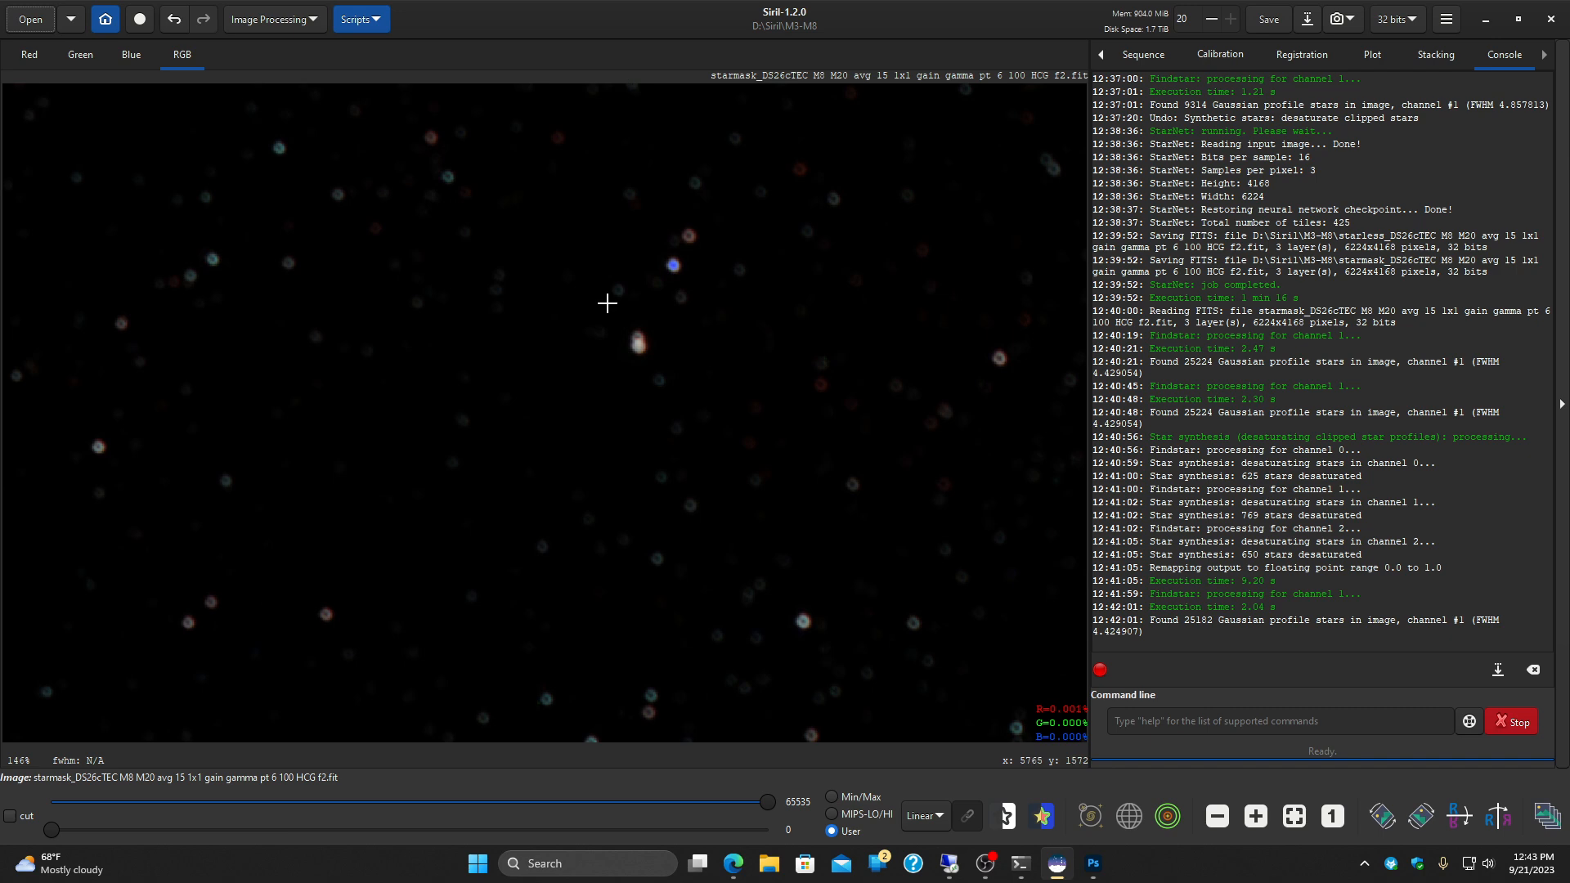
scroll(322, 455, "down", 4)
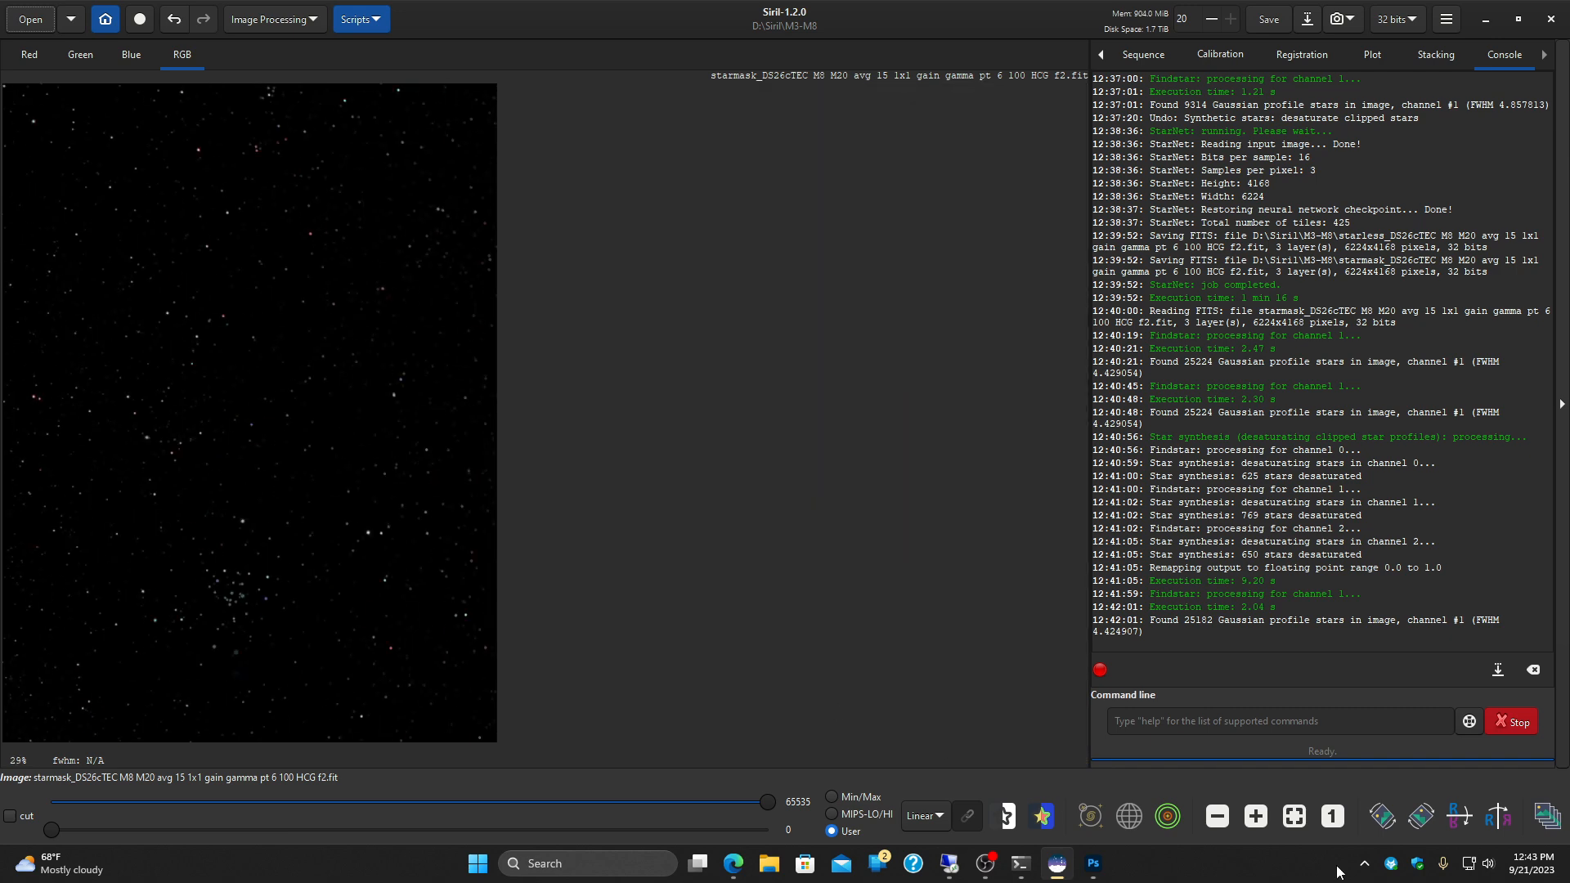
left_click(1293, 816)
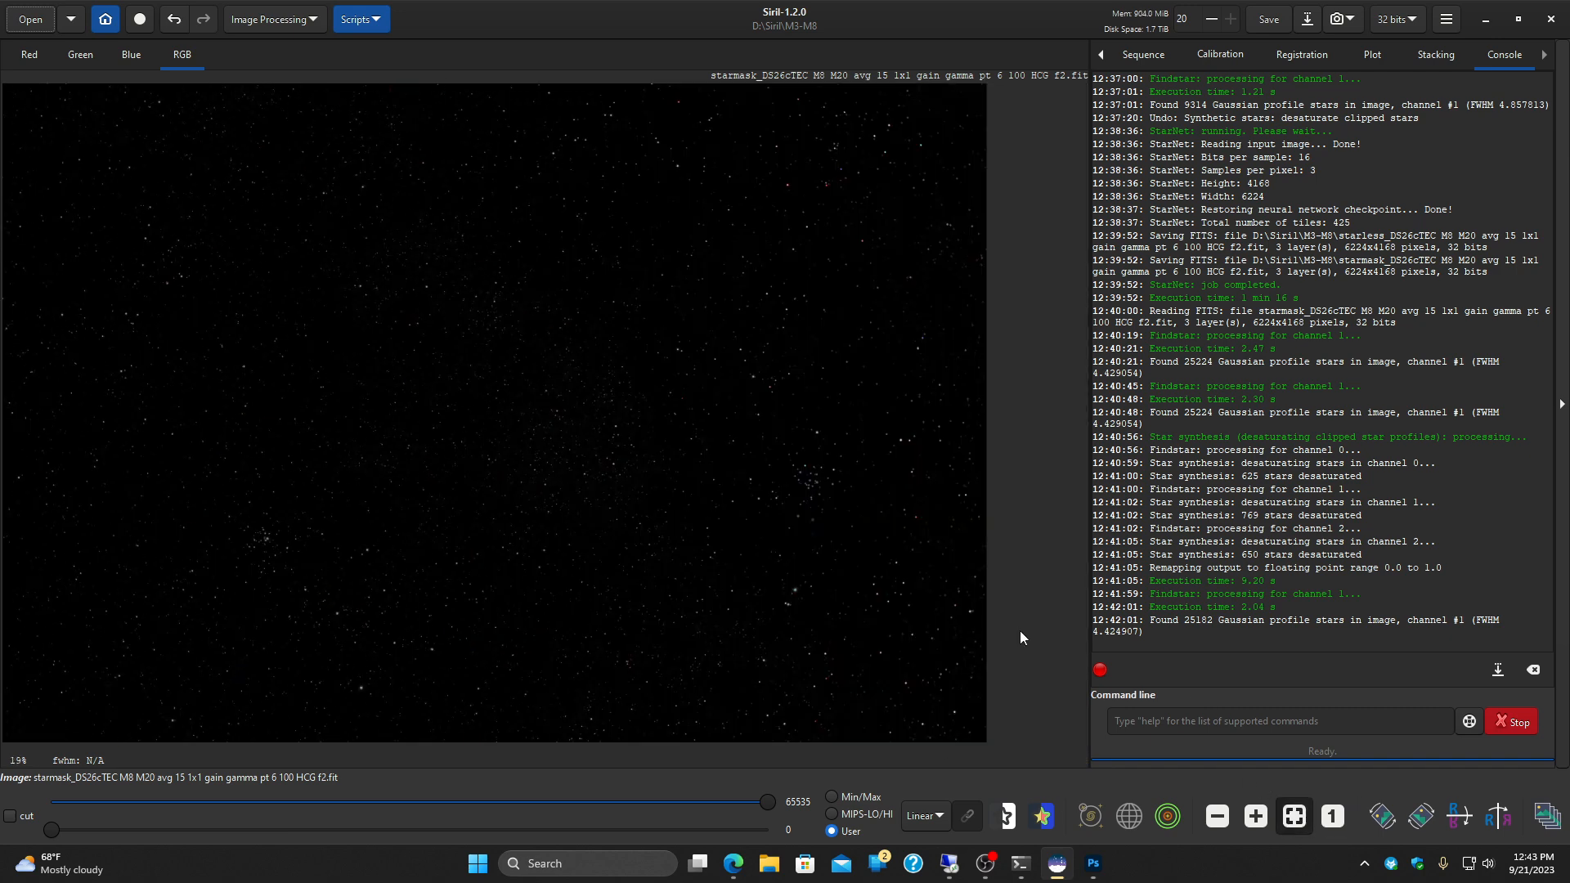
Step: Detect the stars of the stretched mask in Dynamic PSF at roundness threshold 0.20 and run Full Resynthesis on them
left_click(290, 22)
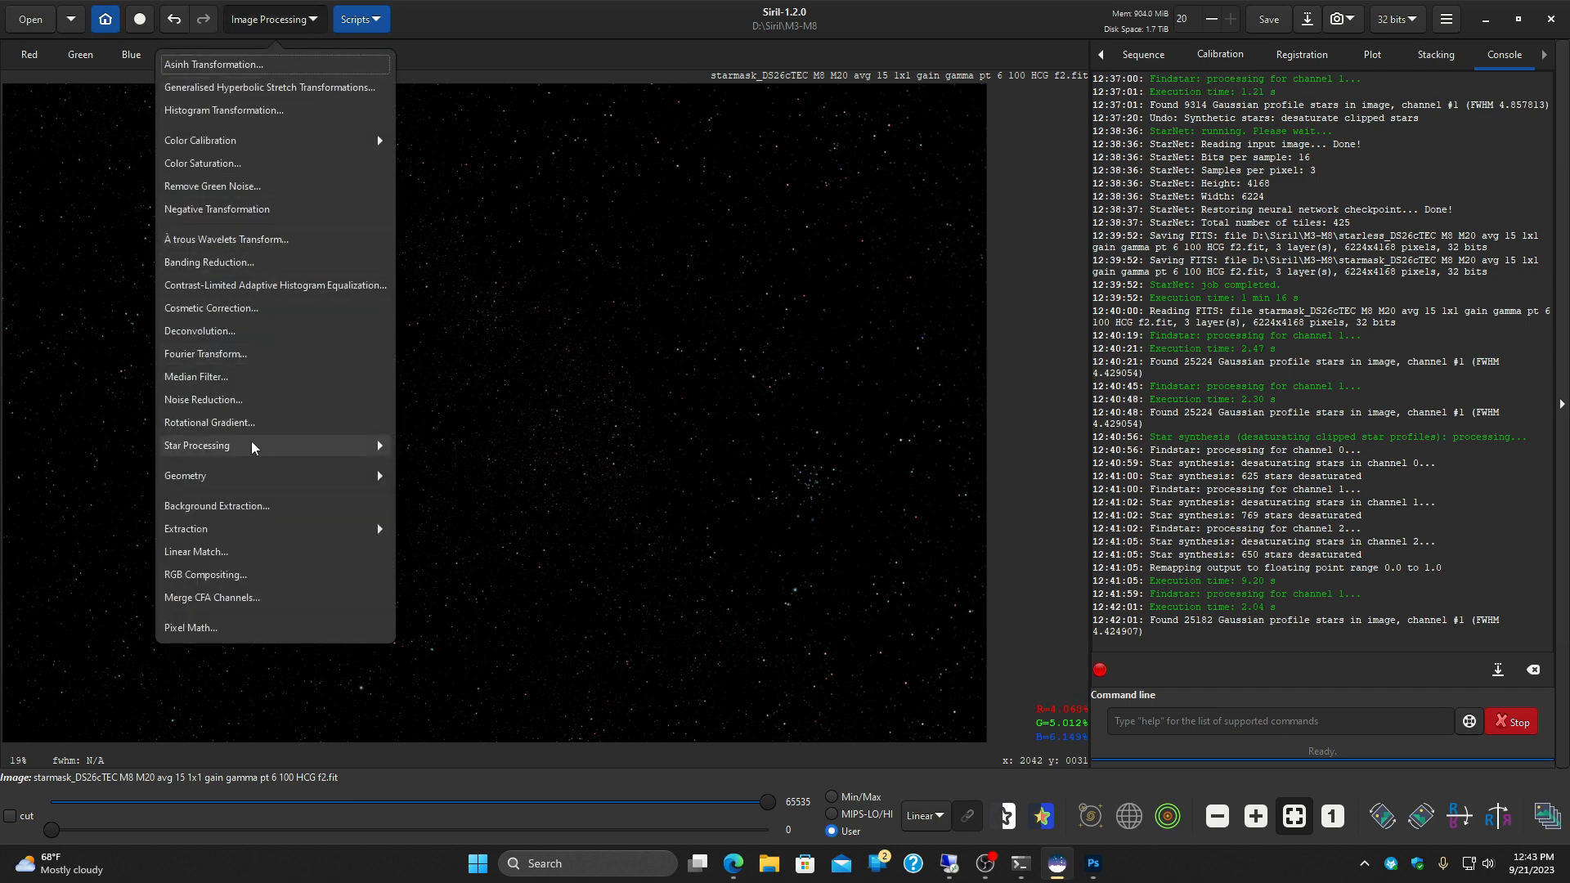
left_click(308, 447)
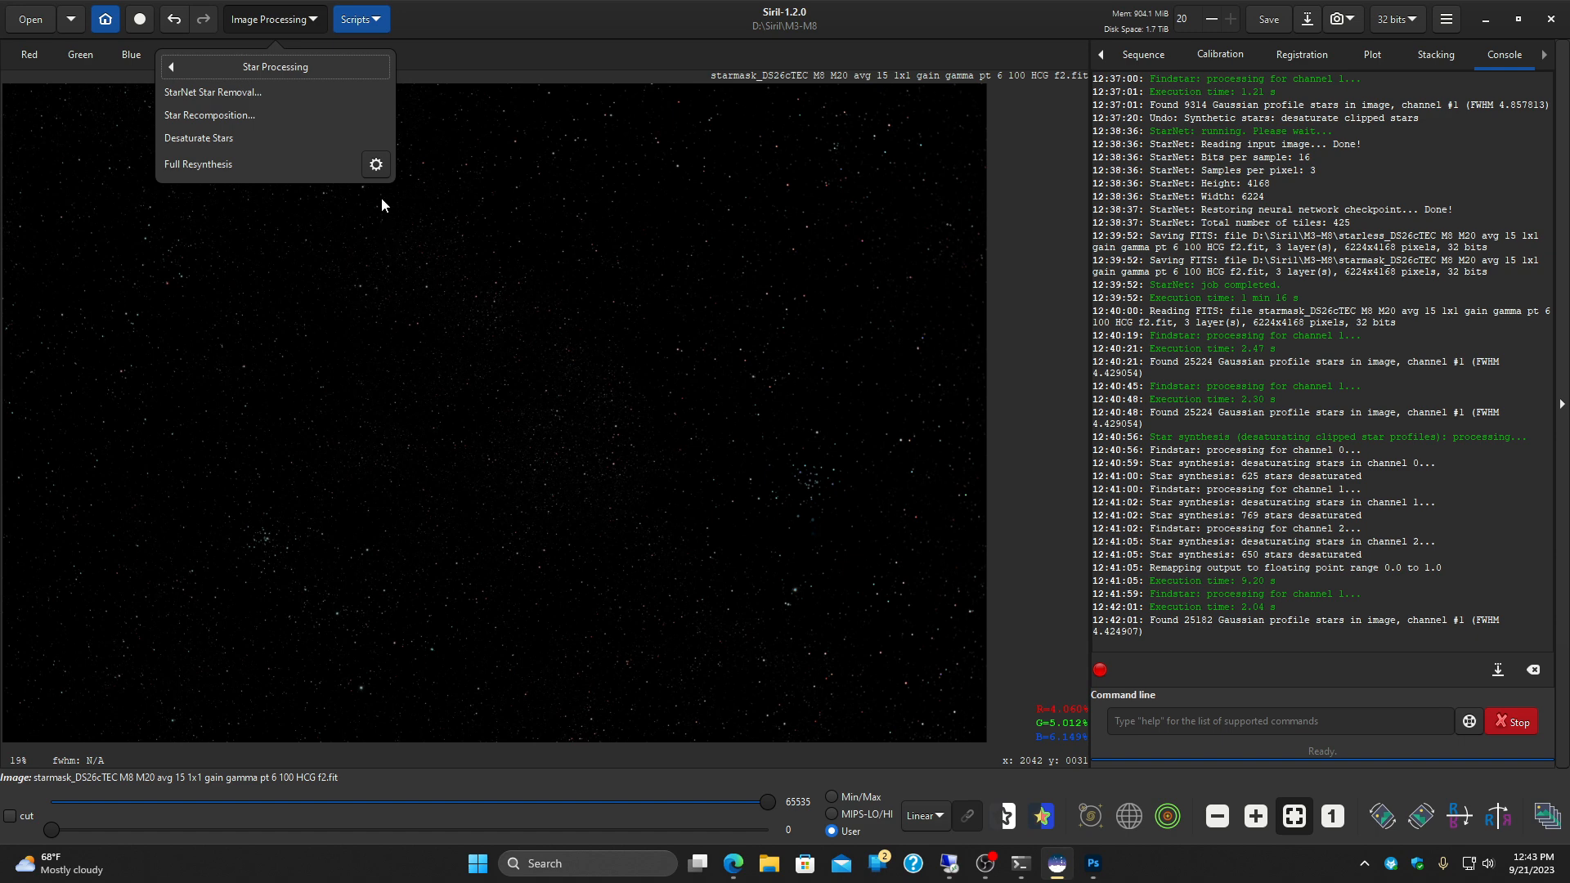
left_click(377, 174)
left_click(1279, 657)
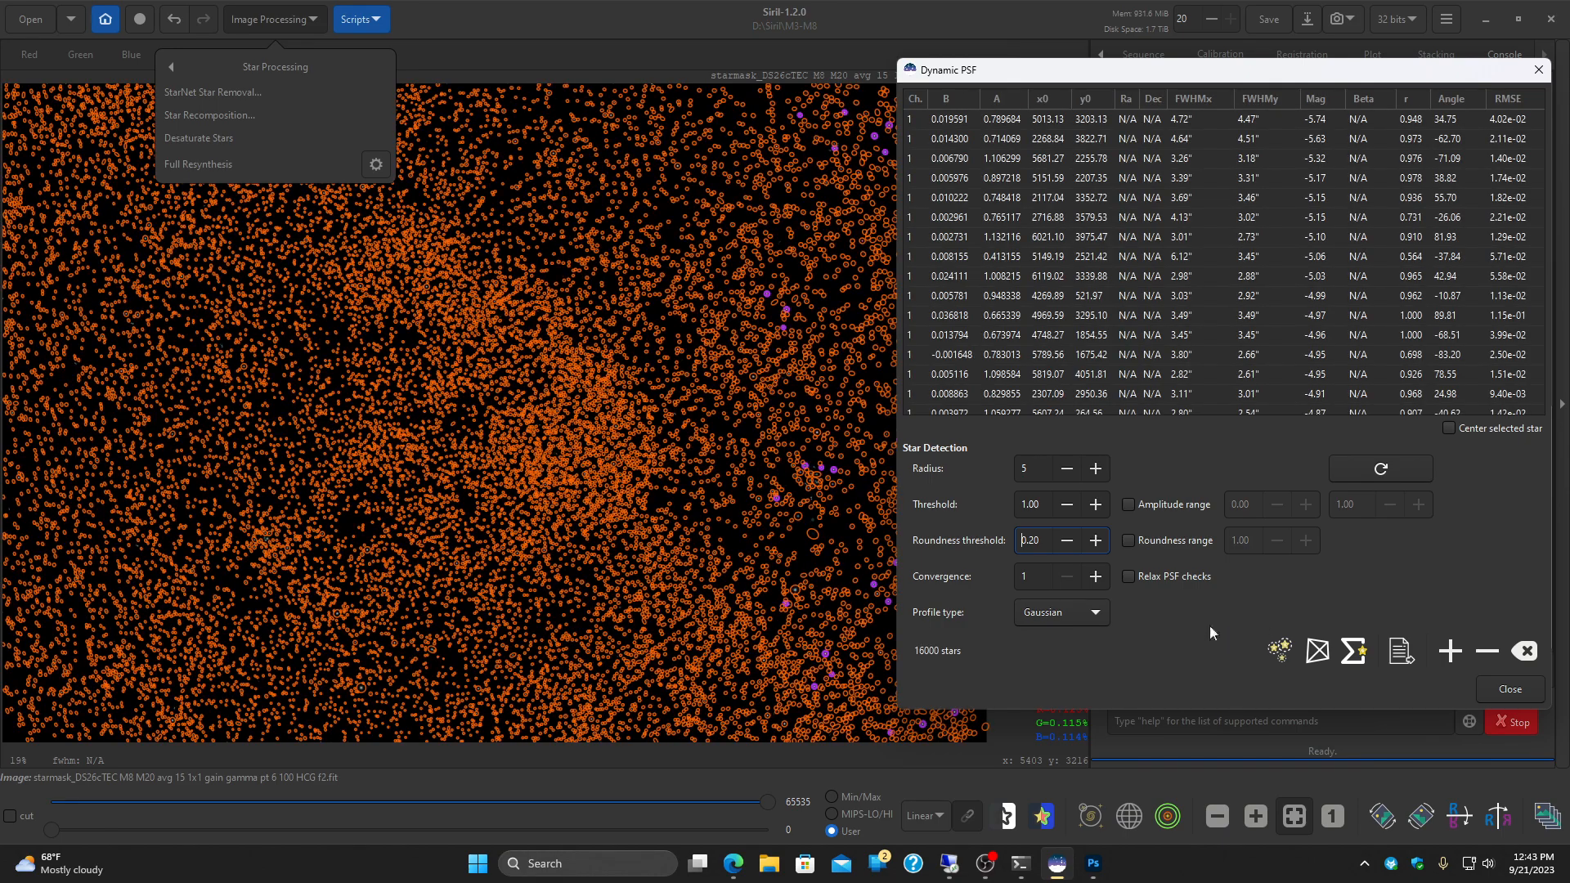
left_click(1509, 686)
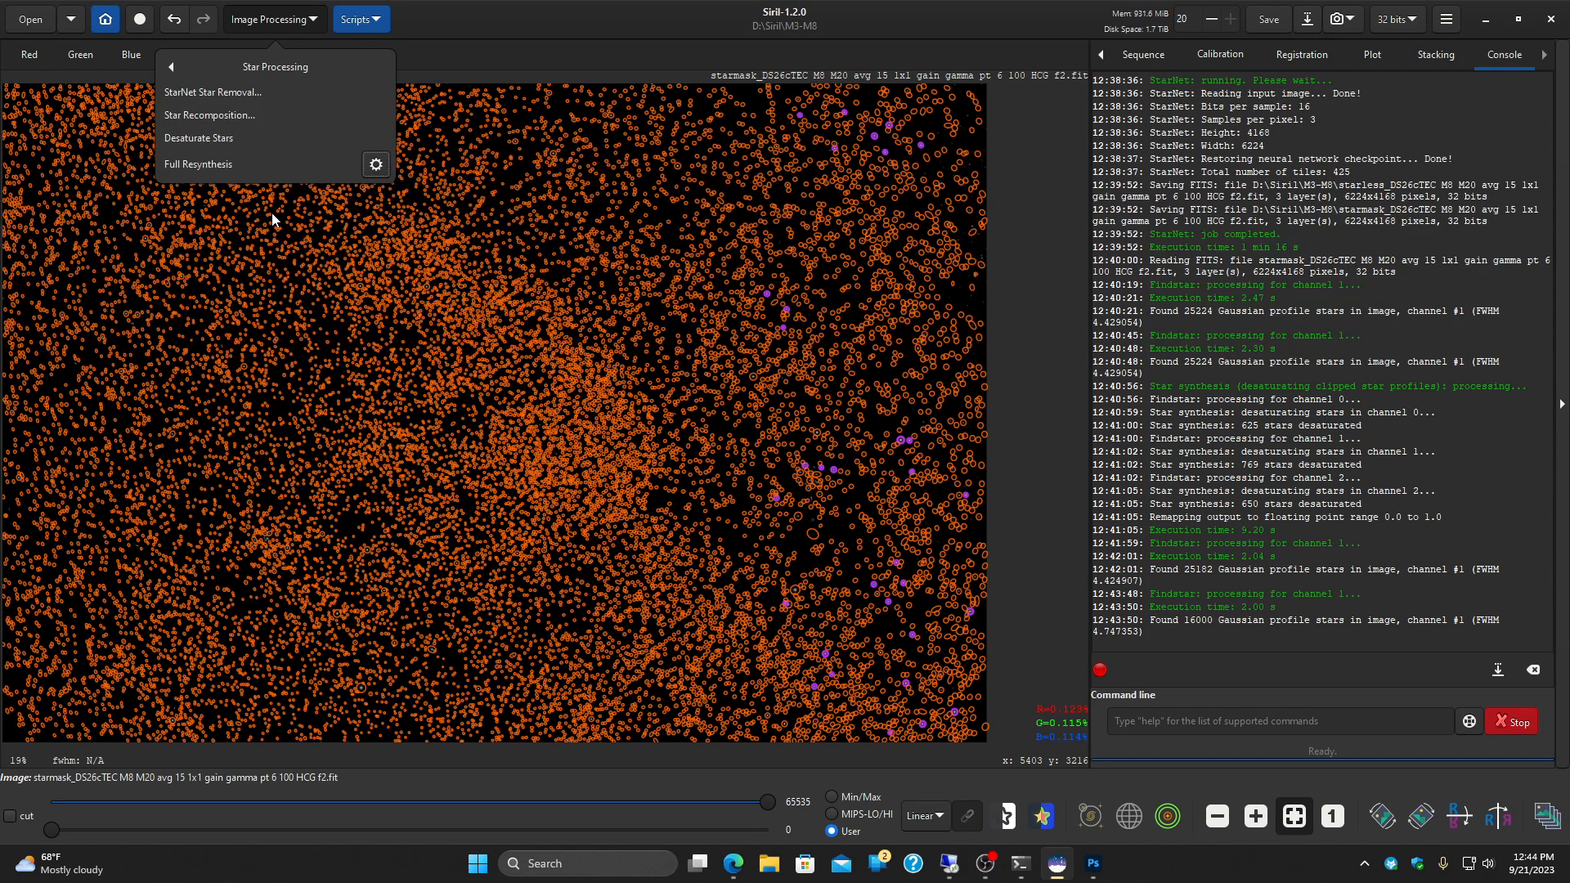
left_click(186, 166)
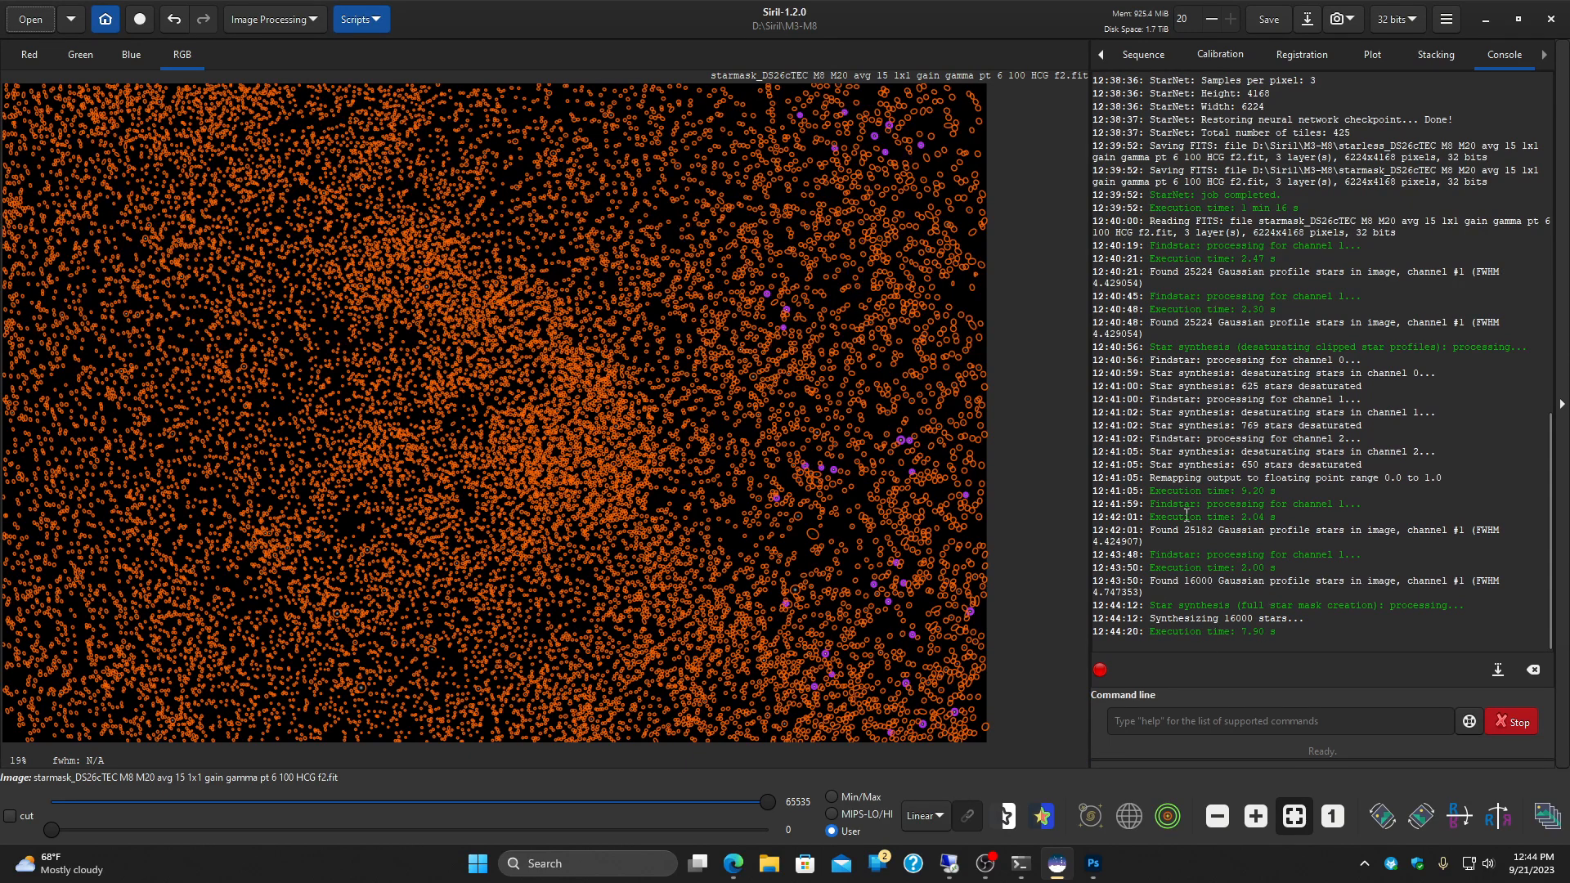
Step: Clear the detected star list of the resynthesized star mask and close Dynamic PSF
left_click(308, 21)
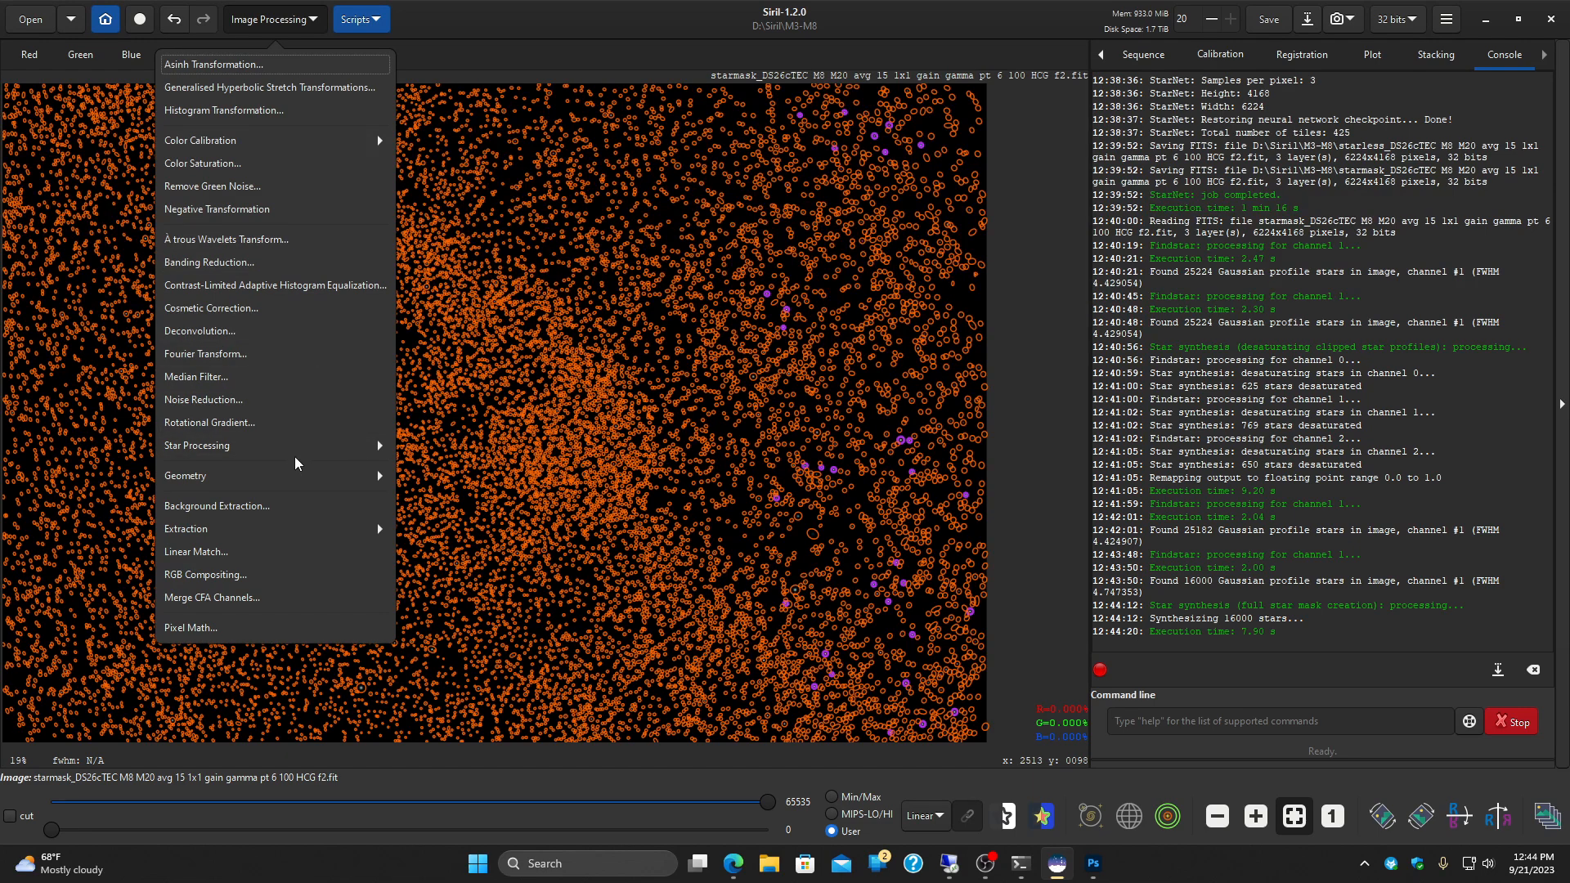
left_click(339, 446)
left_click(376, 166)
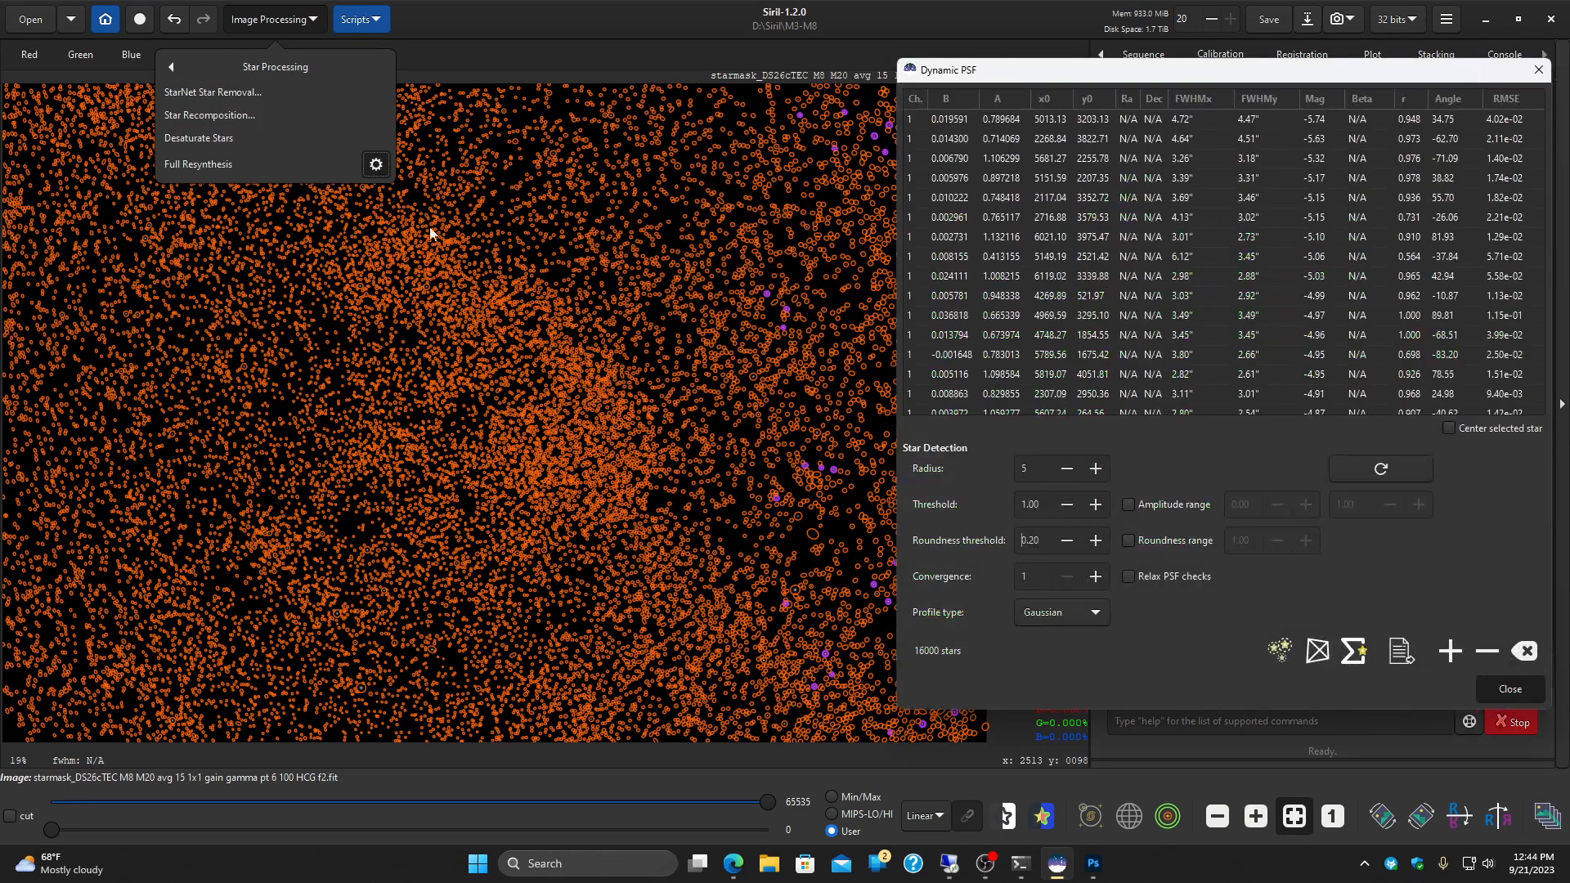
left_click(1526, 650)
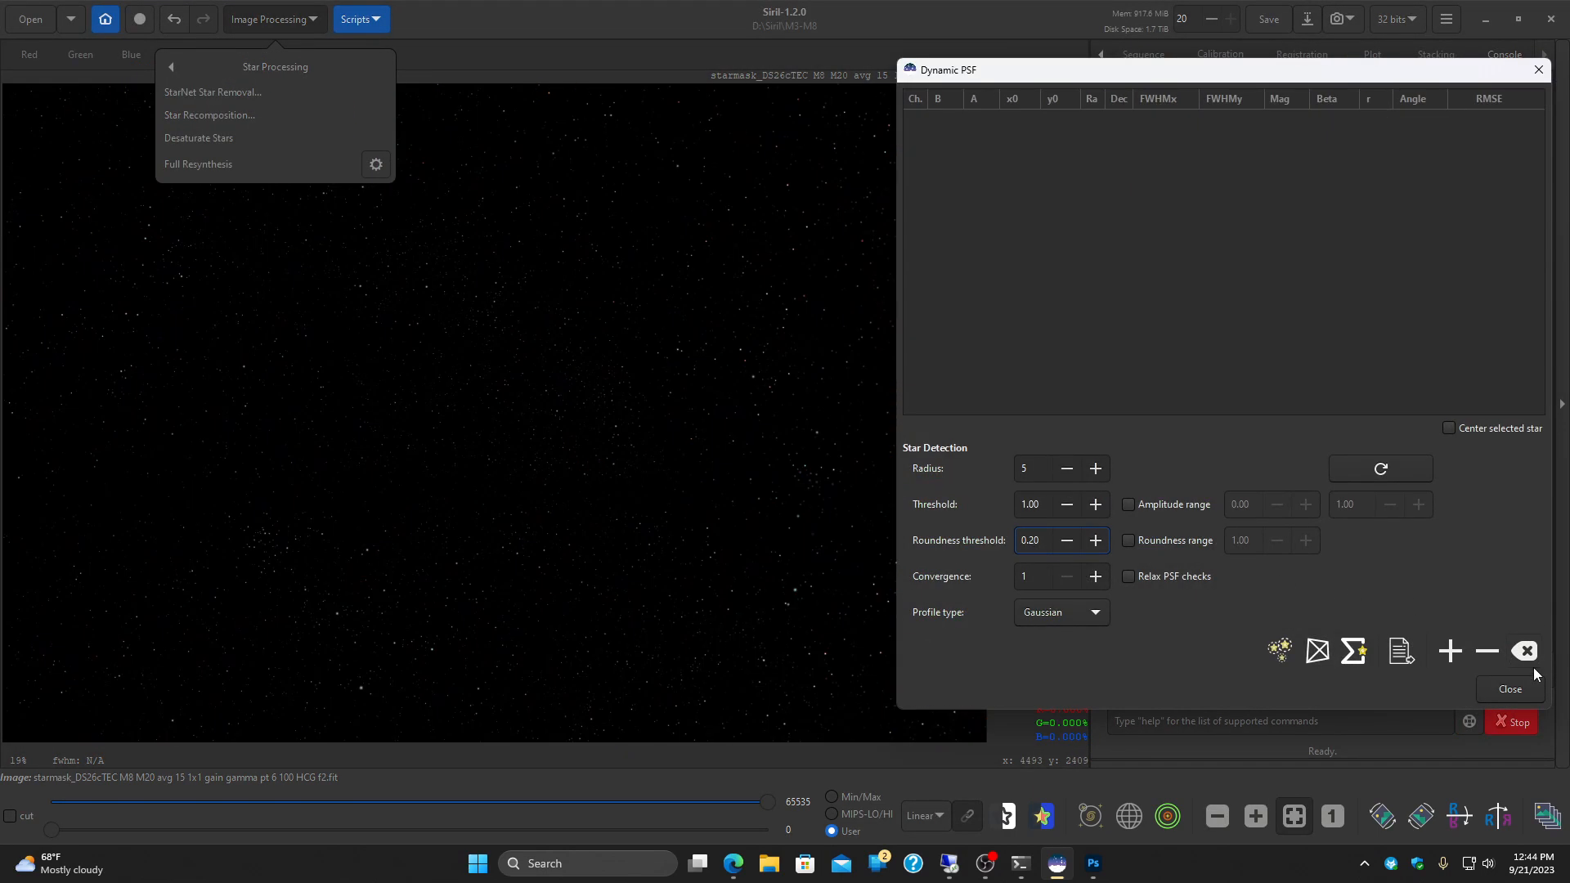
left_click(1511, 690)
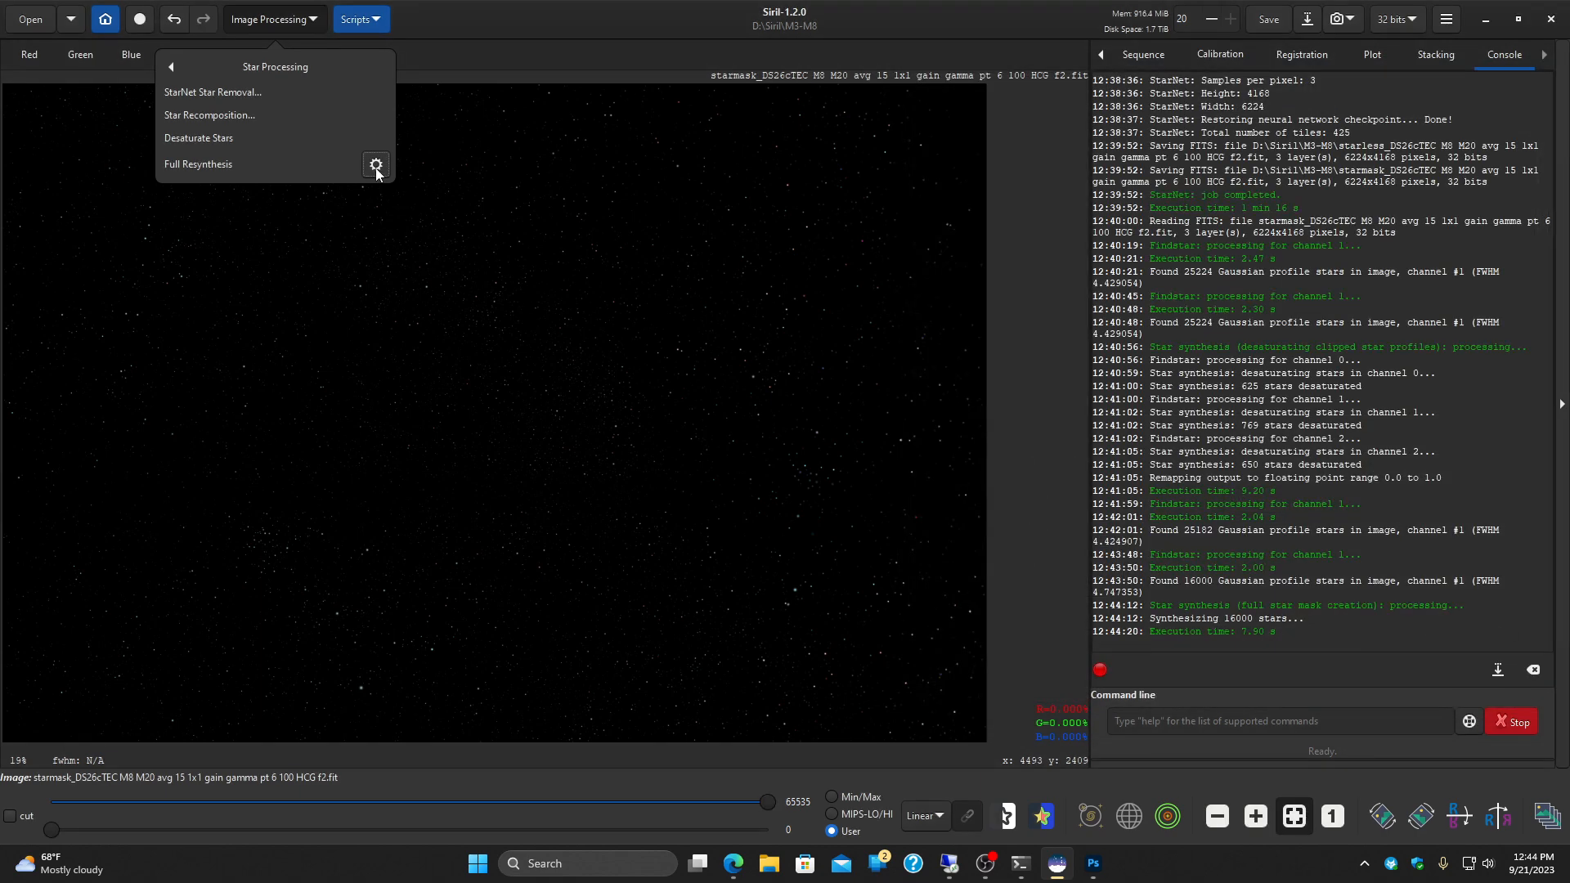
left_click(483, 65)
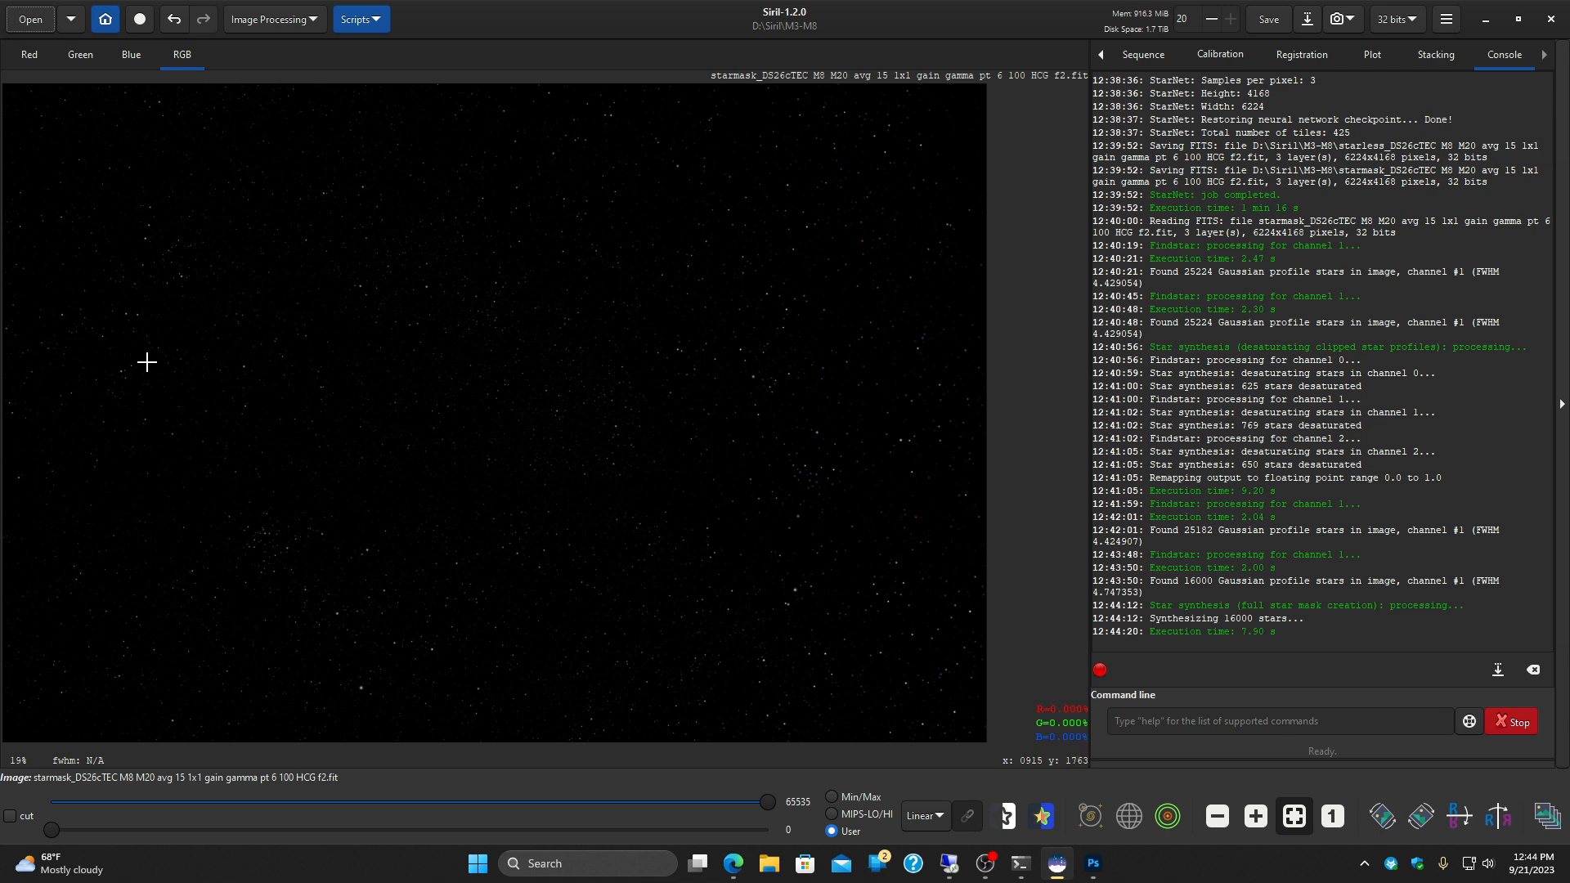
Step: Examine the resynthesized star shapes at high magnification in the upper-left corner of the star mask
scroll(128, 315, "up", 7)
left_click_drag(238, 319, 733, 726)
left_click_drag(382, 288, 953, 717)
left_click_drag(481, 376, 797, 714)
left_click_drag(365, 389, 764, 704)
left_click_drag(480, 397, 820, 608)
left_click_drag(427, 381, 478, 474)
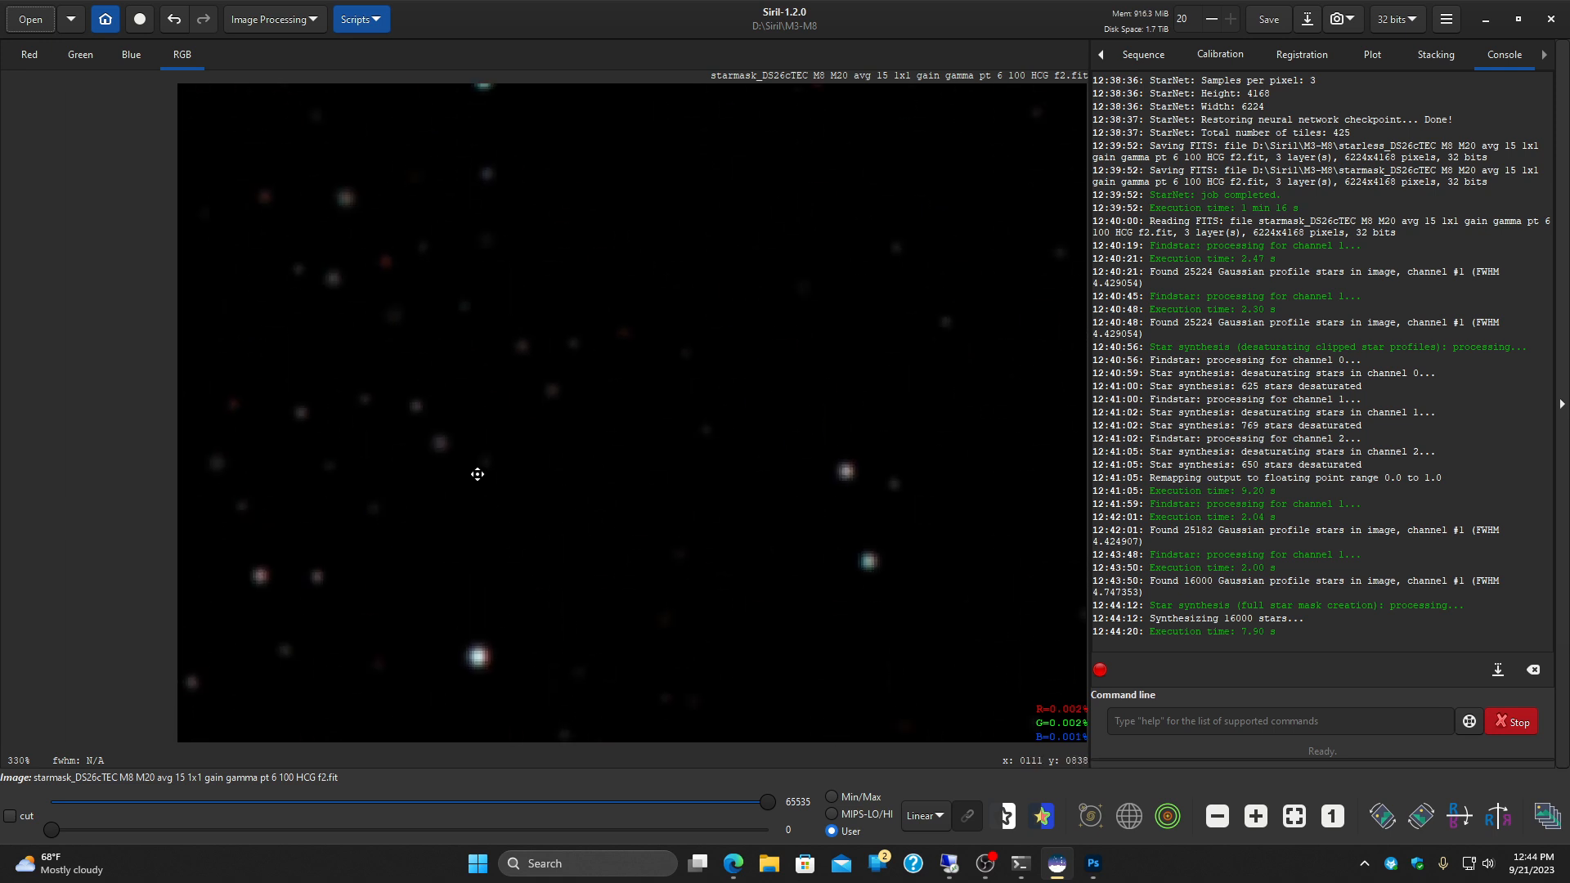
left_click_drag(523, 368, 516, 465)
left_click_drag(542, 295, 537, 694)
left_click_drag(632, 221, 599, 582)
left_click_drag(581, 341, 578, 694)
left_click_drag(522, 239, 558, 497)
left_click_drag(529, 359, 522, 434)
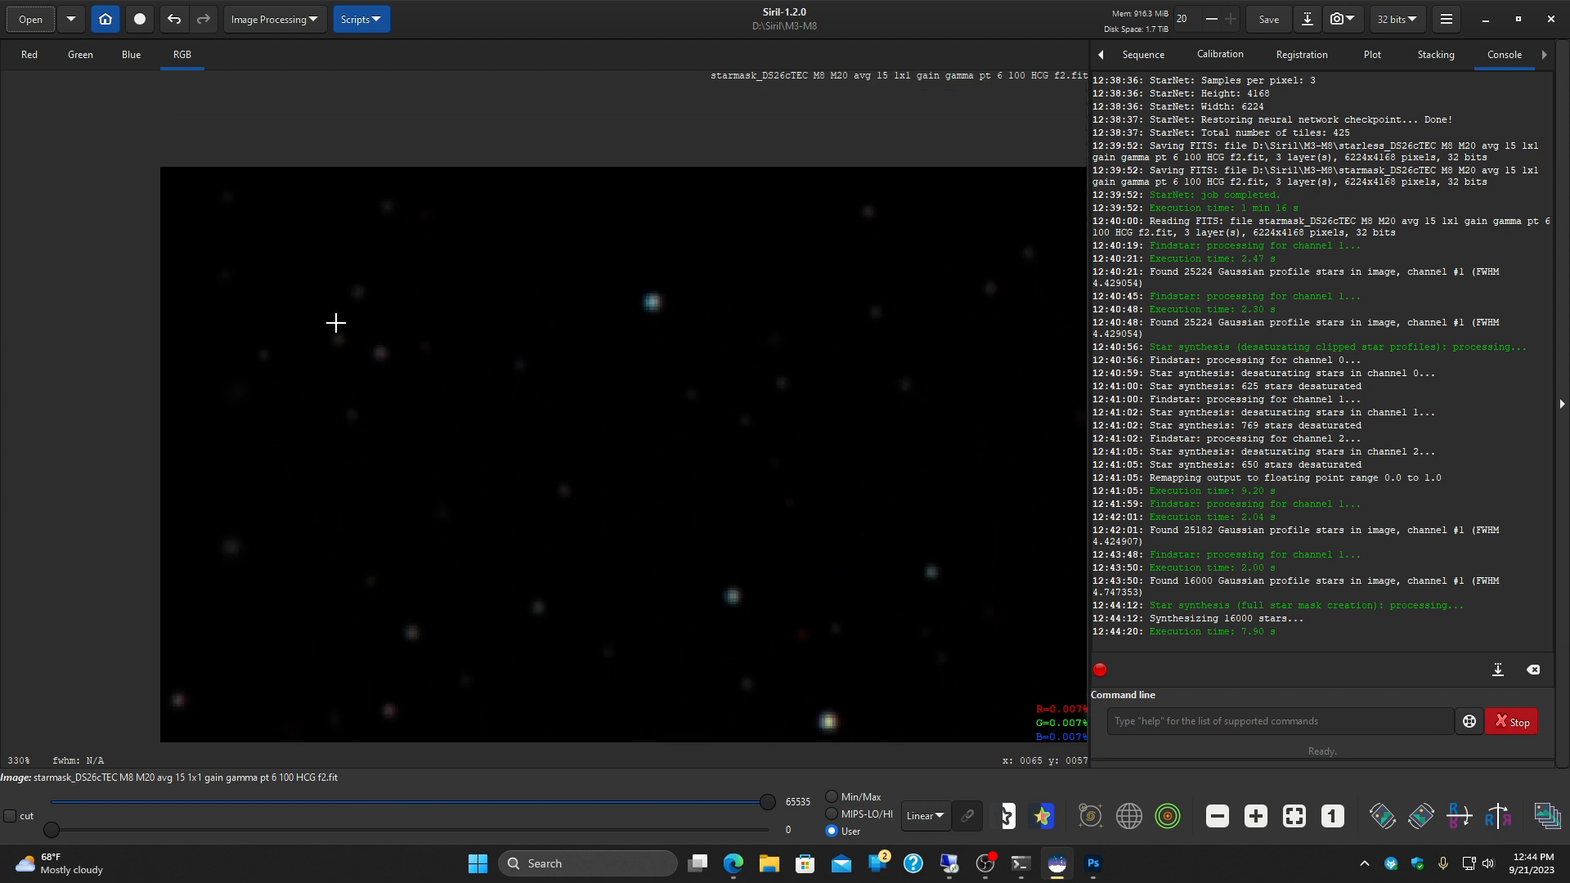
Step: Inspect the resynthesized stars along the star mask's upper edge, from the upper-left corner to the upper-right corner
left_click_drag(804, 465, 171, 375)
left_click_drag(818, 369, 13, 367)
left_click_drag(743, 370, 180, 347)
left_click_drag(842, 364, 106, 360)
left_click_drag(719, 360, 101, 343)
left_click_drag(728, 313, 77, 298)
scroll(484, 359, "down", 1)
left_click_drag(718, 377, 64, 327)
left_click_drag(797, 380, 10, 373)
left_click_drag(851, 374, 4, 351)
left_click_drag(773, 341, 7, 286)
left_click_drag(854, 358, 27, 343)
left_click_drag(835, 362, 186, 490)
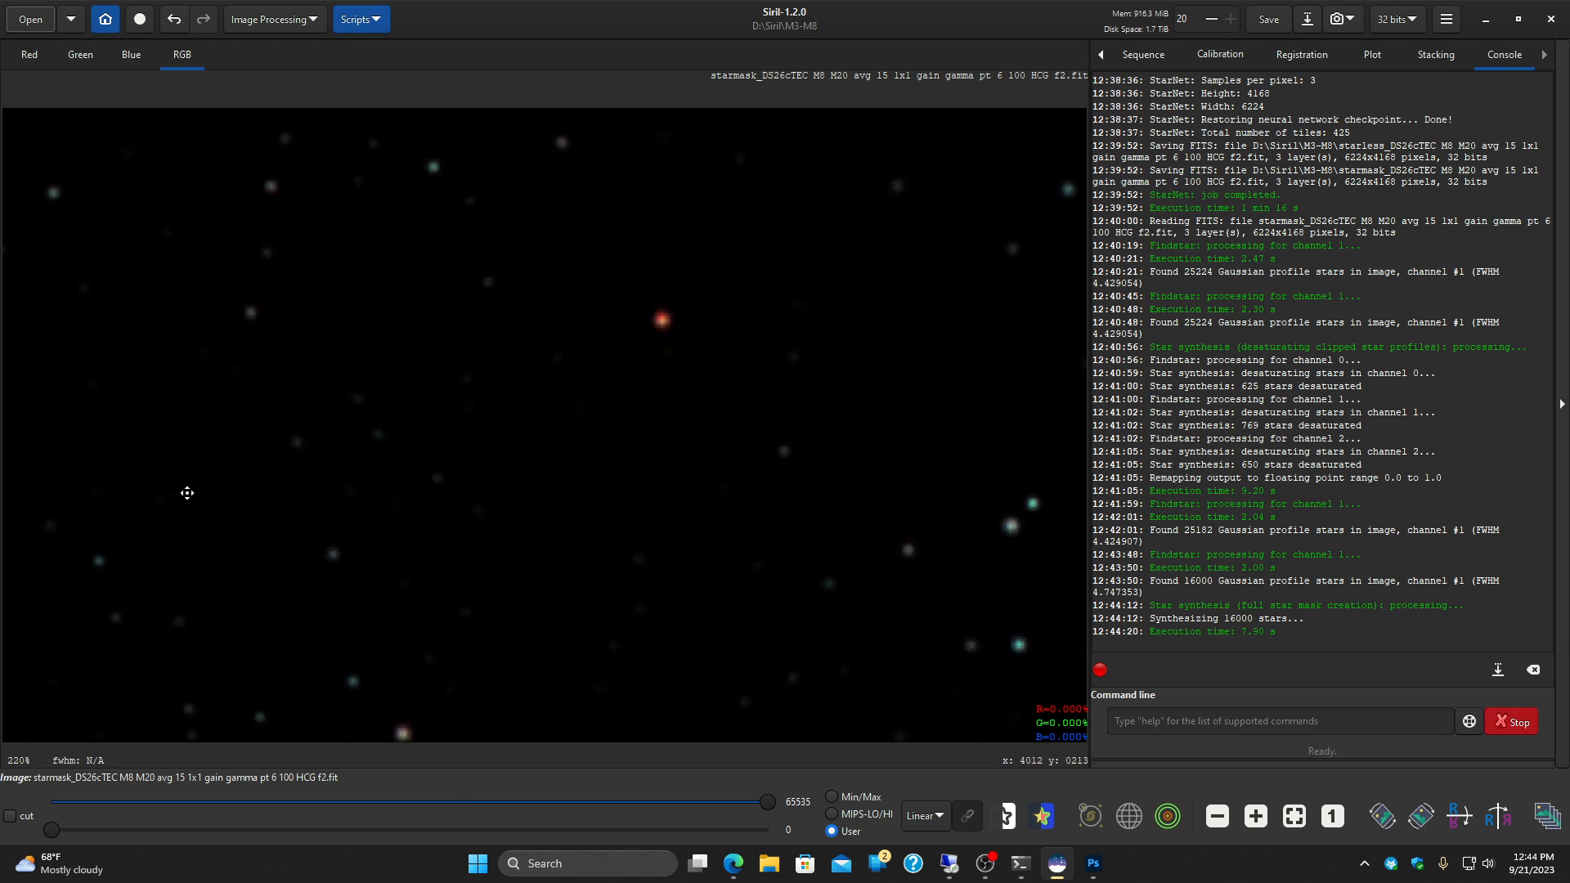
left_click_drag(824, 459, 267, 444)
left_click_drag(918, 449, 223, 437)
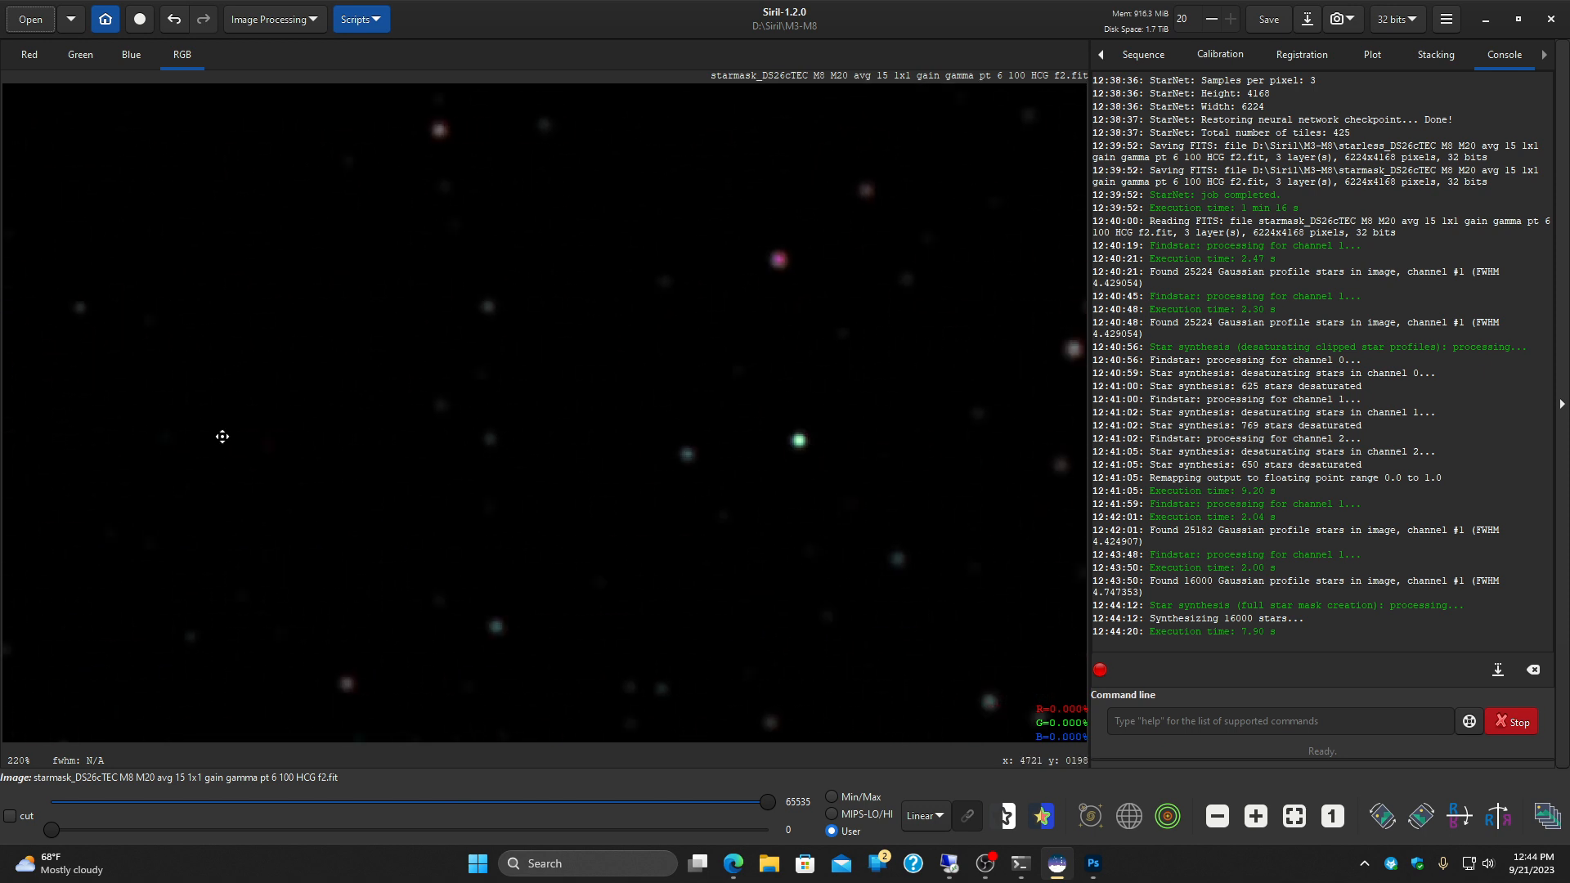
left_click_drag(870, 467, 333, 476)
left_click_drag(964, 475, 894, 449)
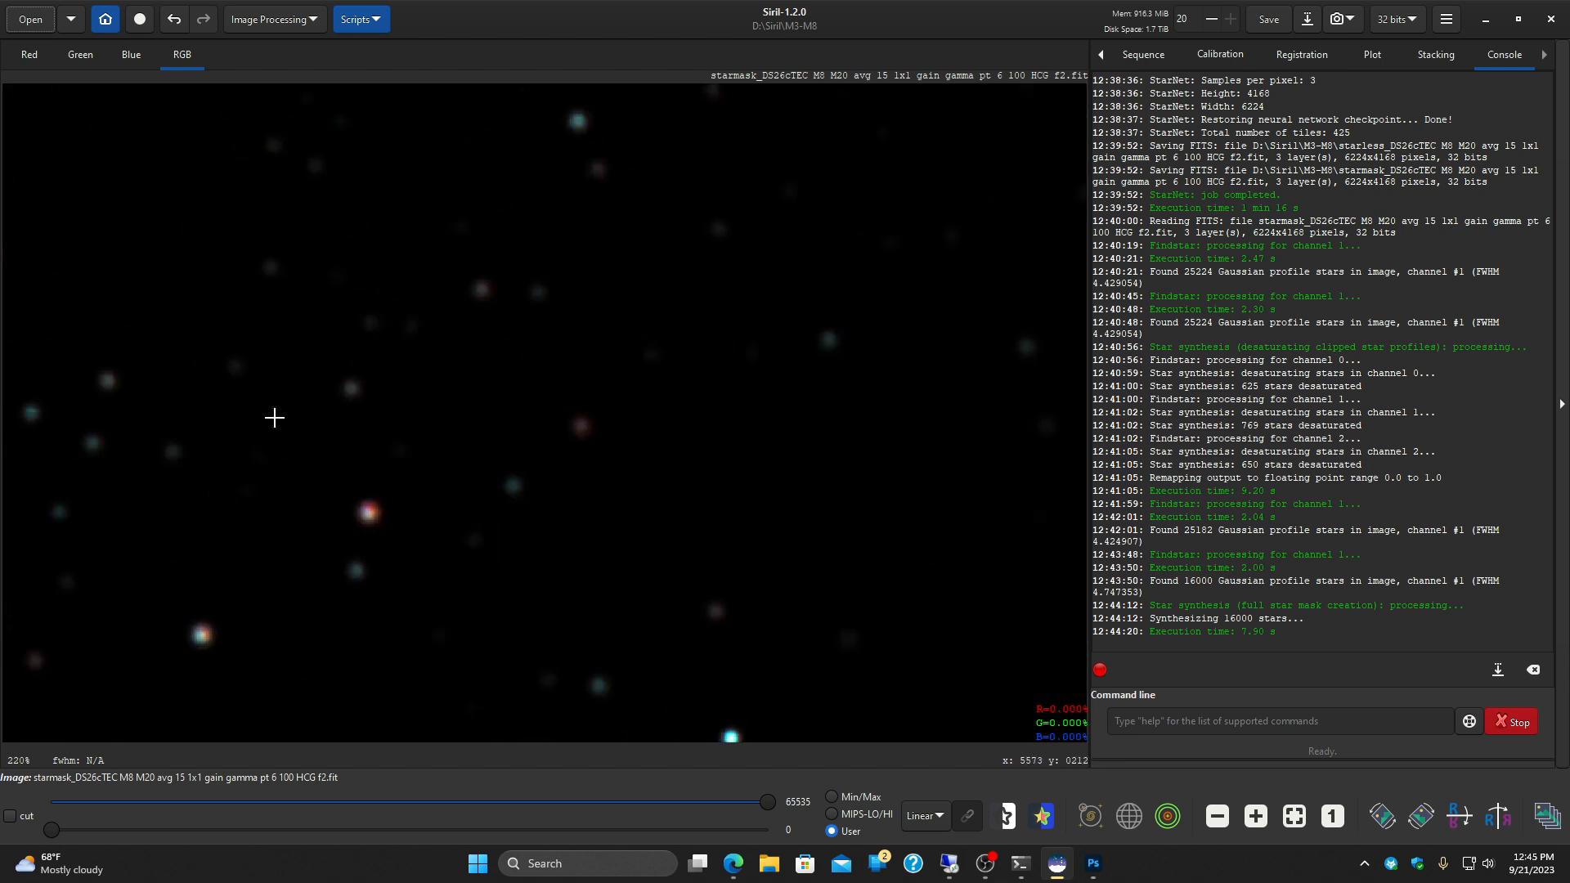
Step: Check the resynthesized stars down the right side of the star mask, ending with the whole image in view
scroll(242, 424, "down", 2)
left_click_drag(346, 509, 642, 332)
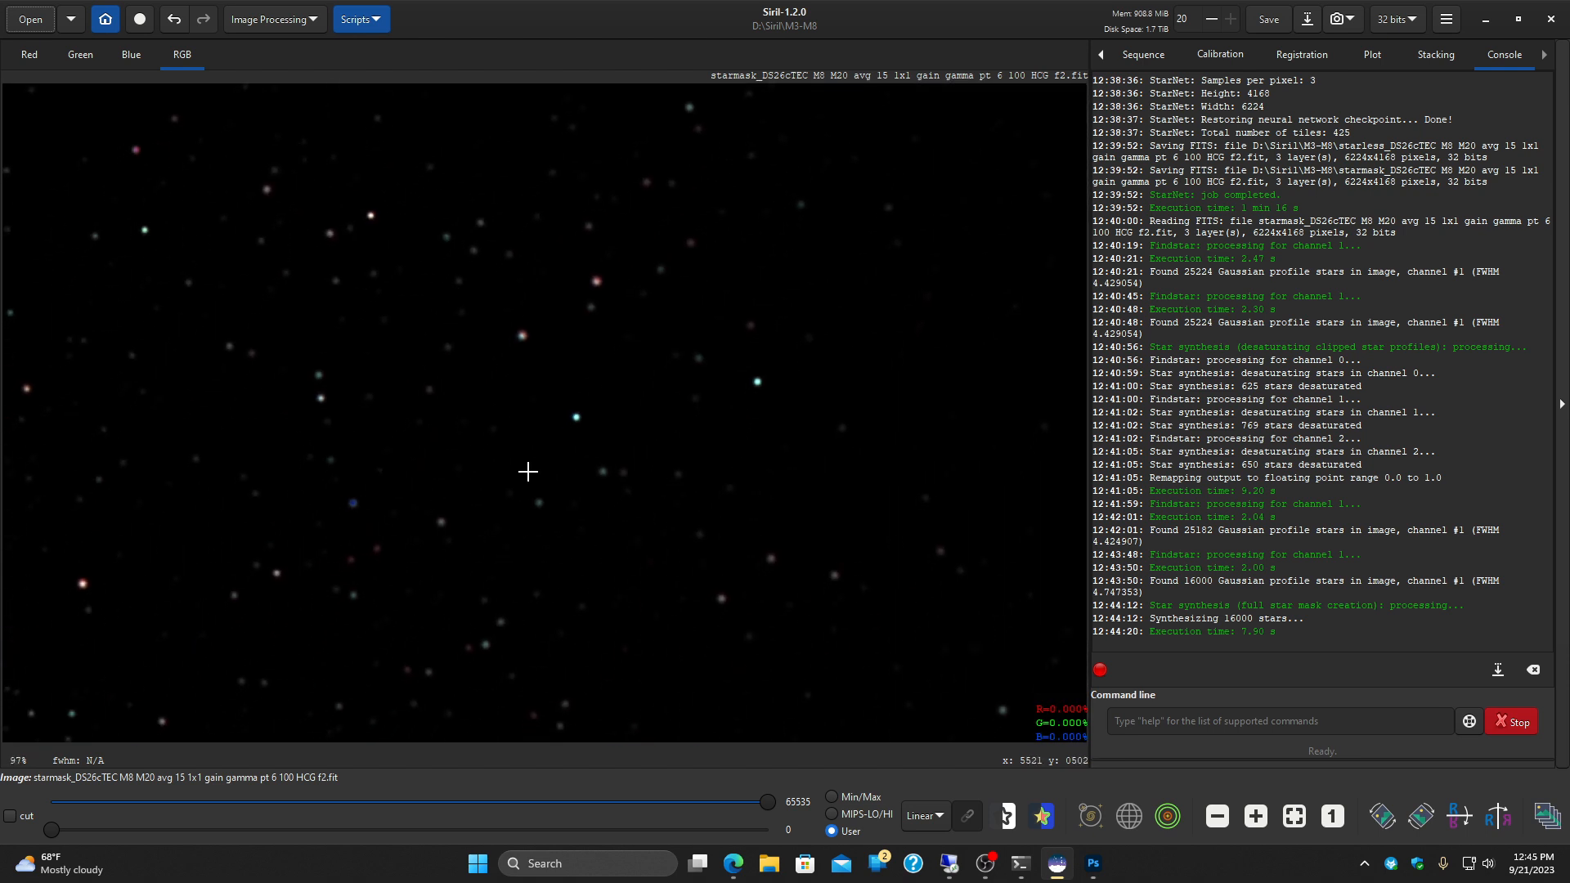
scroll(425, 474, "up", 2)
left_click_drag(561, 561, 726, 274)
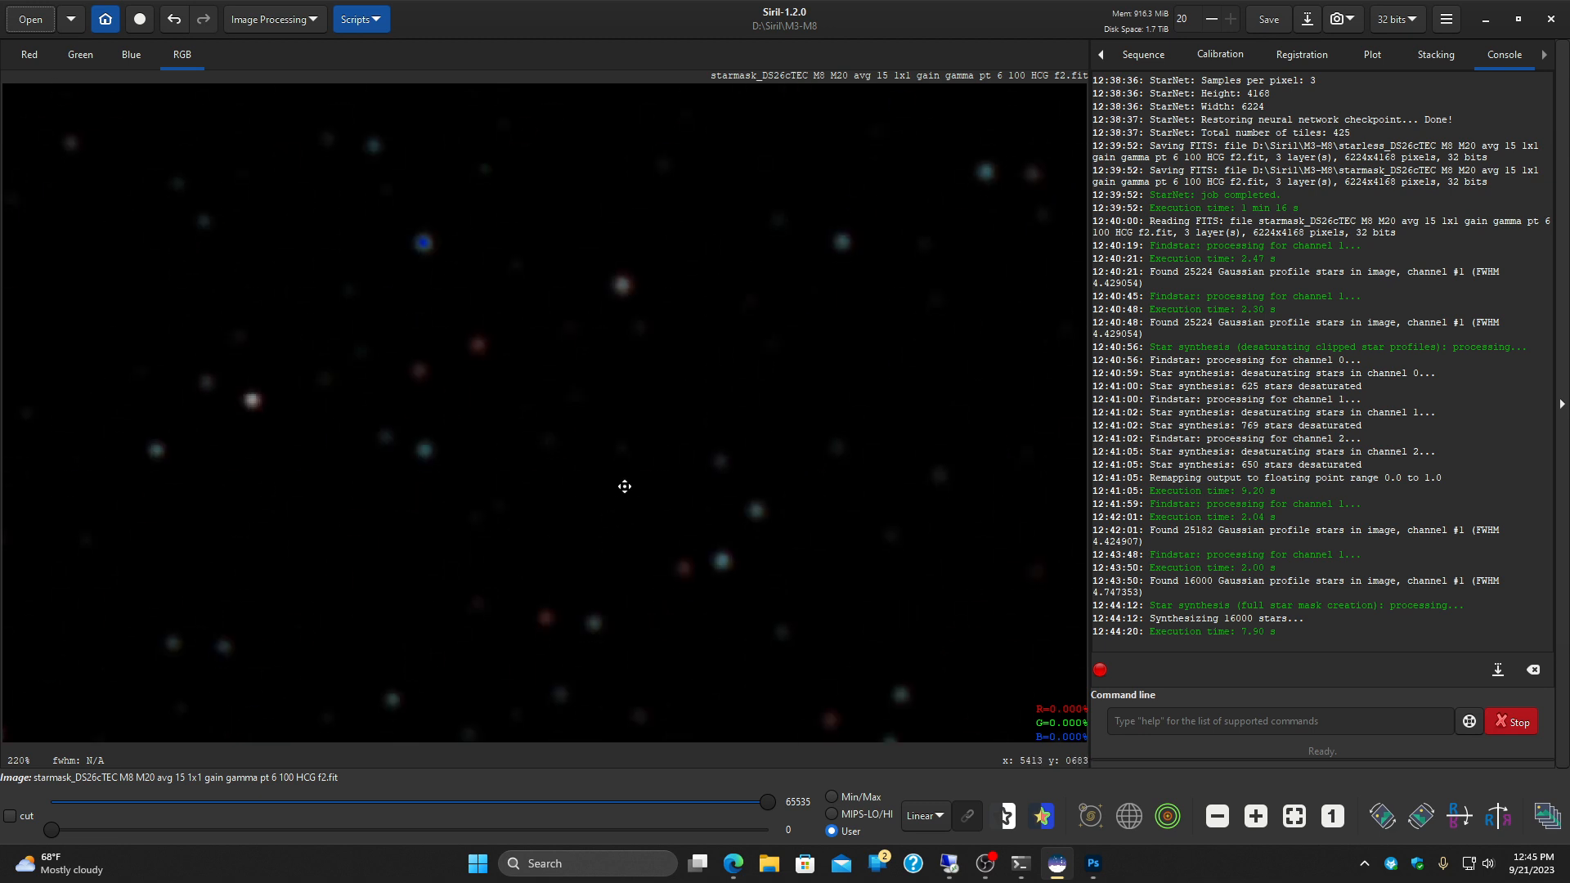
left_click_drag(626, 488, 636, 216)
left_click_drag(666, 525, 706, 211)
left_click_drag(688, 489, 710, 186)
left_click_drag(684, 687, 680, 428)
left_click_drag(676, 572, 673, 253)
left_click_drag(687, 510, 695, 201)
left_click_drag(691, 462, 687, 109)
left_click_drag(732, 499, 747, 148)
left_click_drag(708, 406, 719, 140)
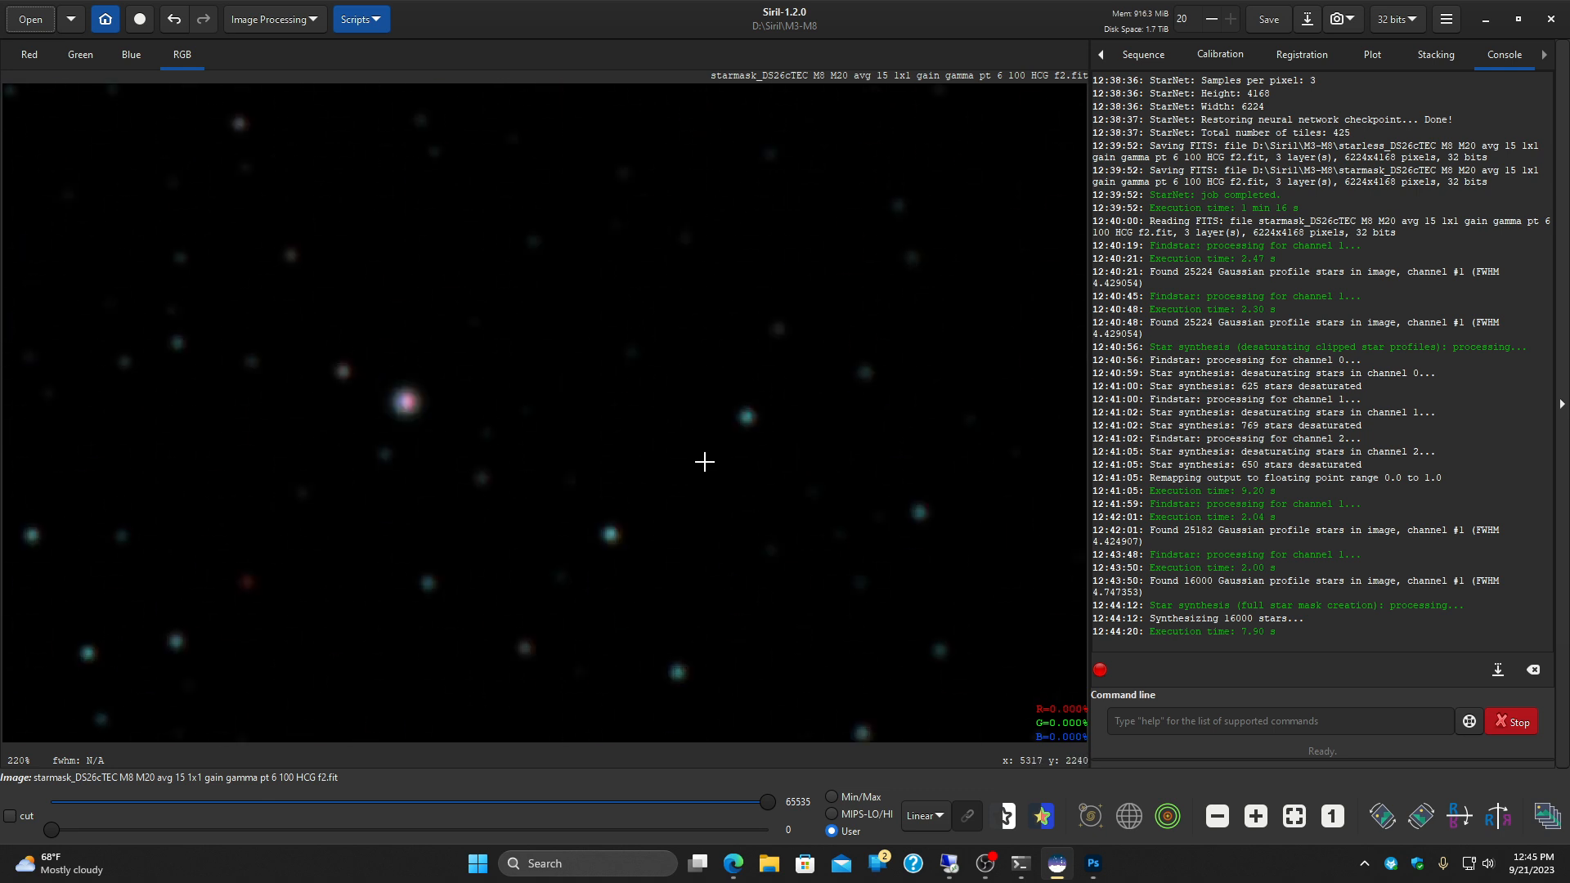
left_click_drag(705, 462, 732, 219)
left_click_drag(641, 434, 718, 221)
left_click_drag(634, 347, 794, 227)
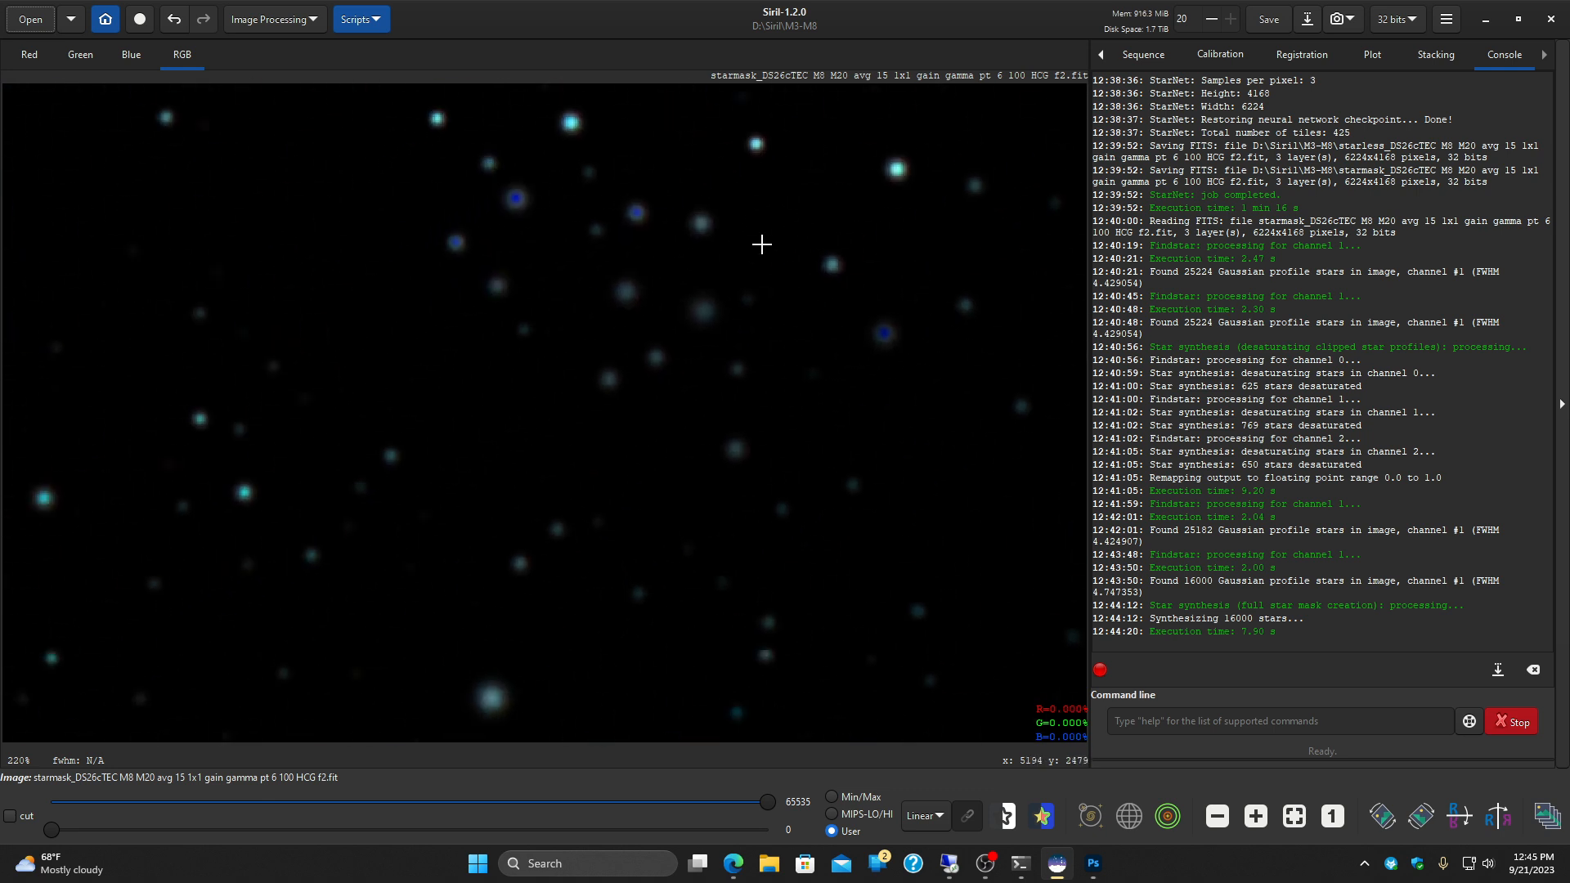
left_click_drag(678, 456, 543, 189)
scroll(551, 231, "down", 5)
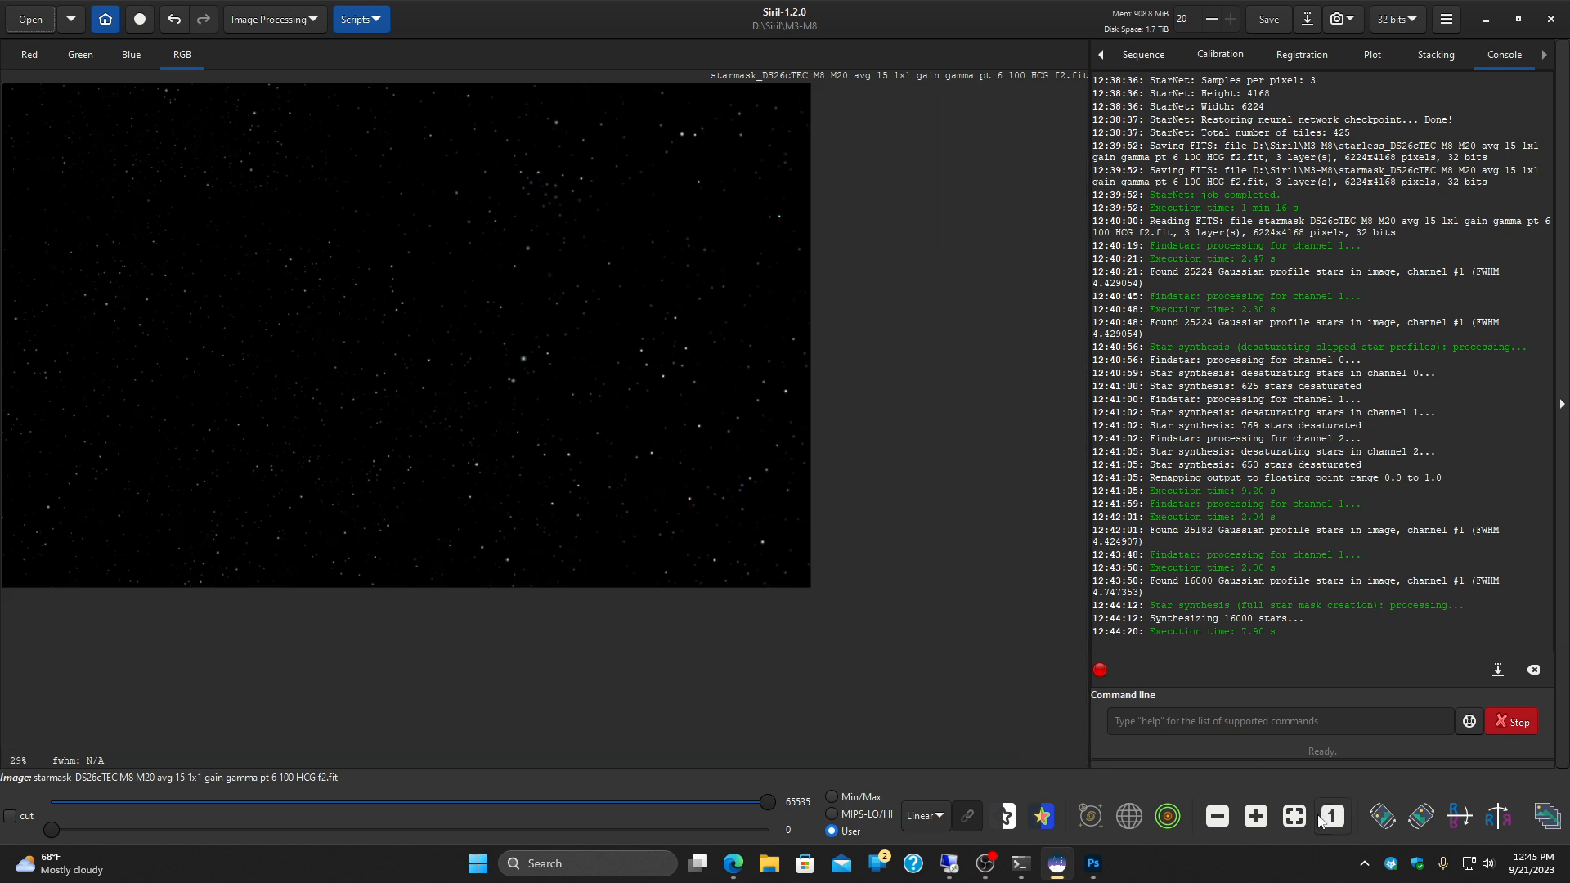
left_click(1290, 817)
Step: Start a Generalised Hyperbolic Stretch and sample its symmetry point from an area about 160 by 108 px just right of the star mask's centre
left_click(255, 21)
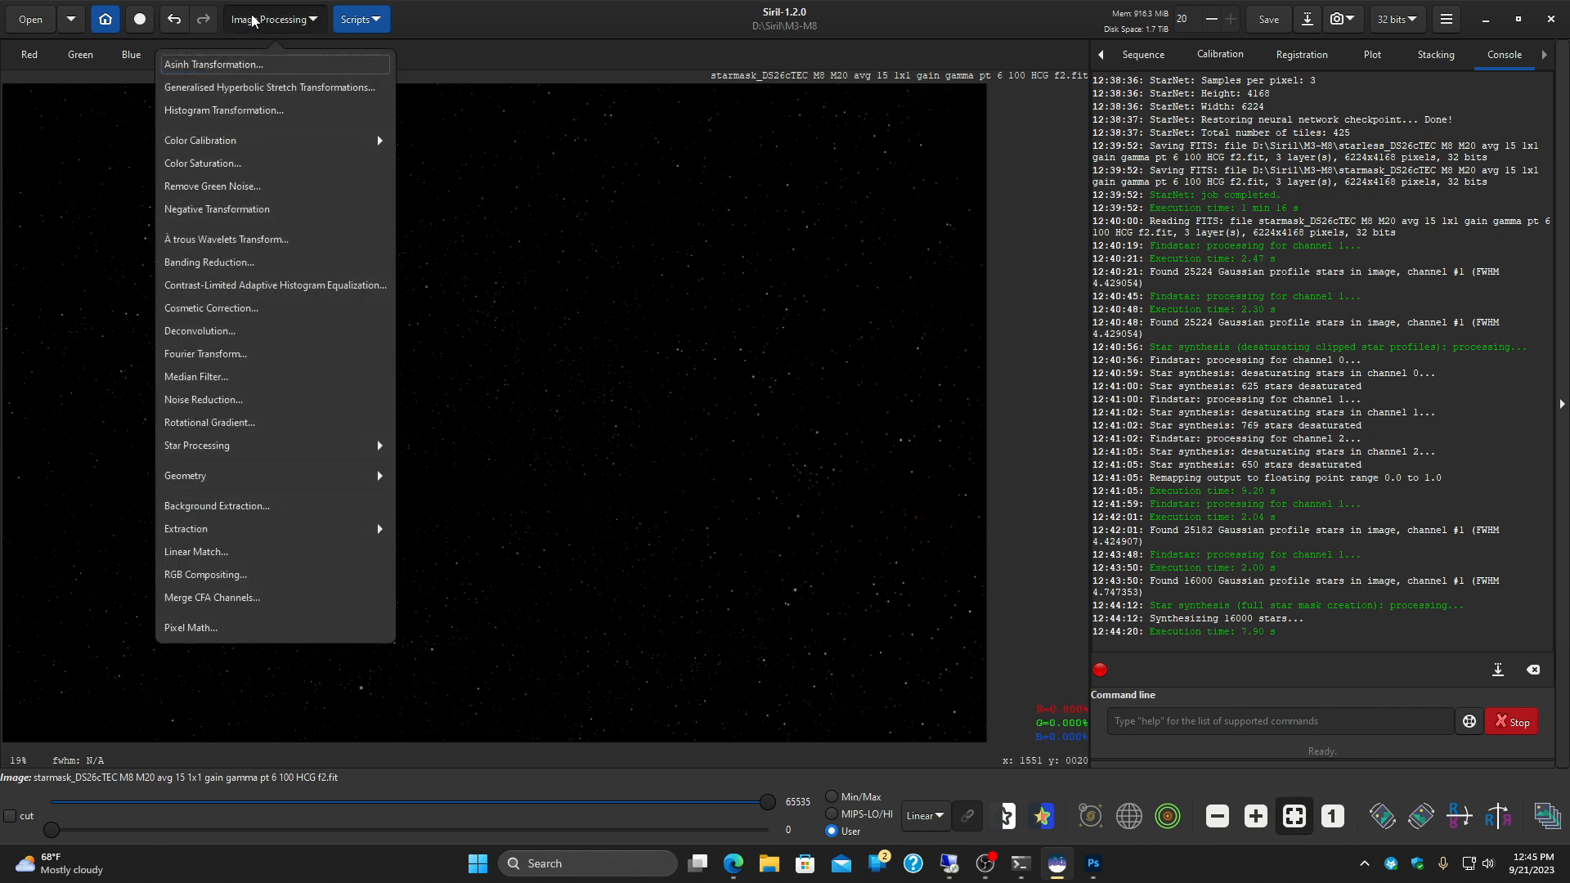
left_click(237, 93)
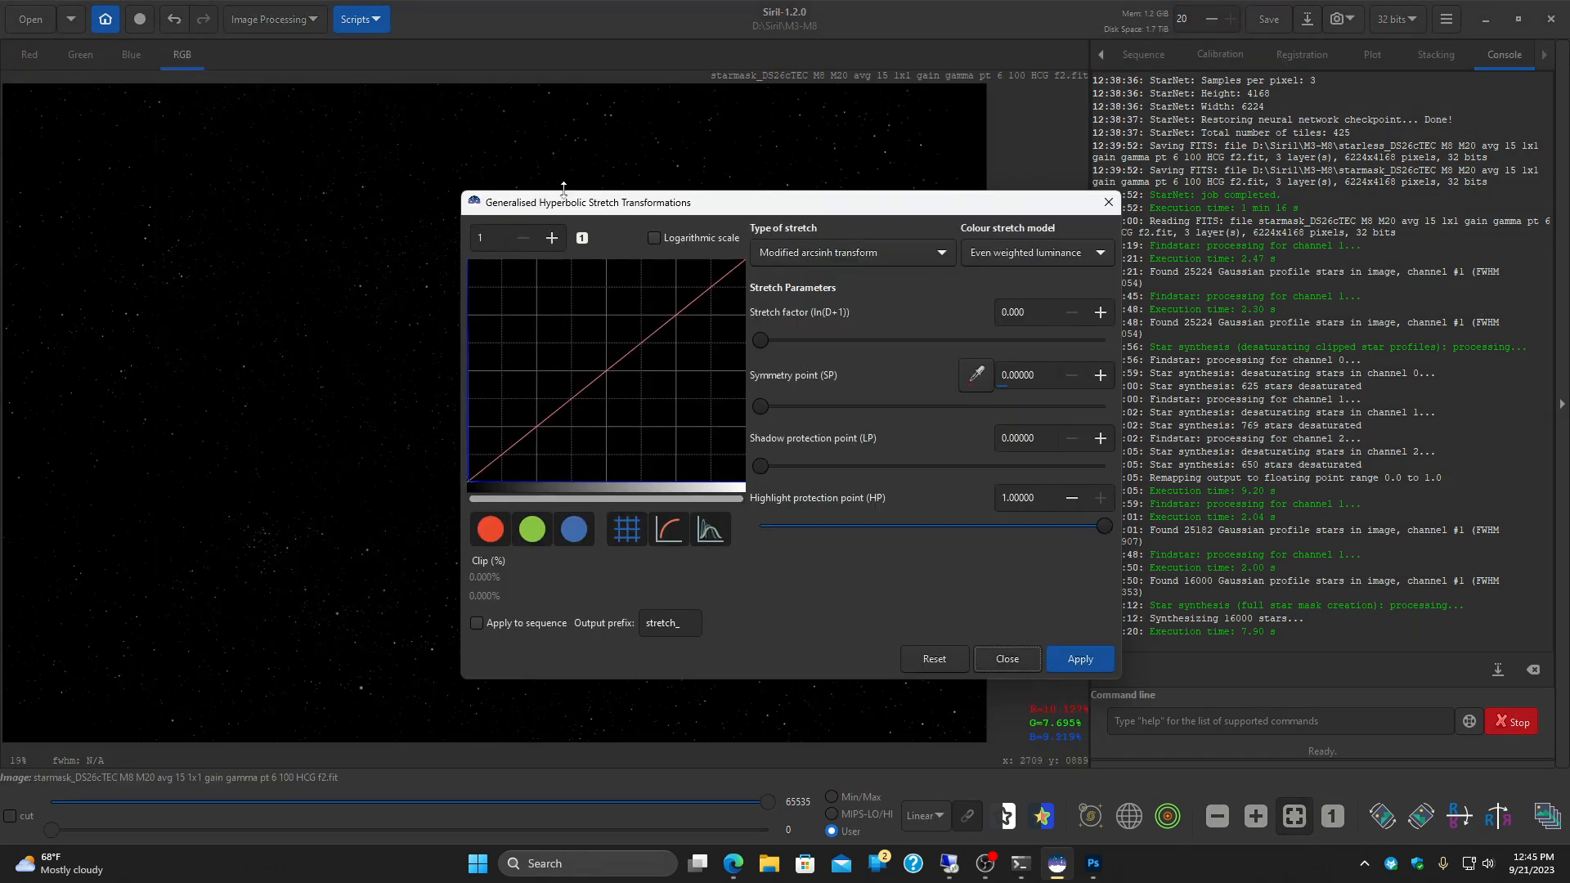
left_click_drag(630, 214, 1058, 183)
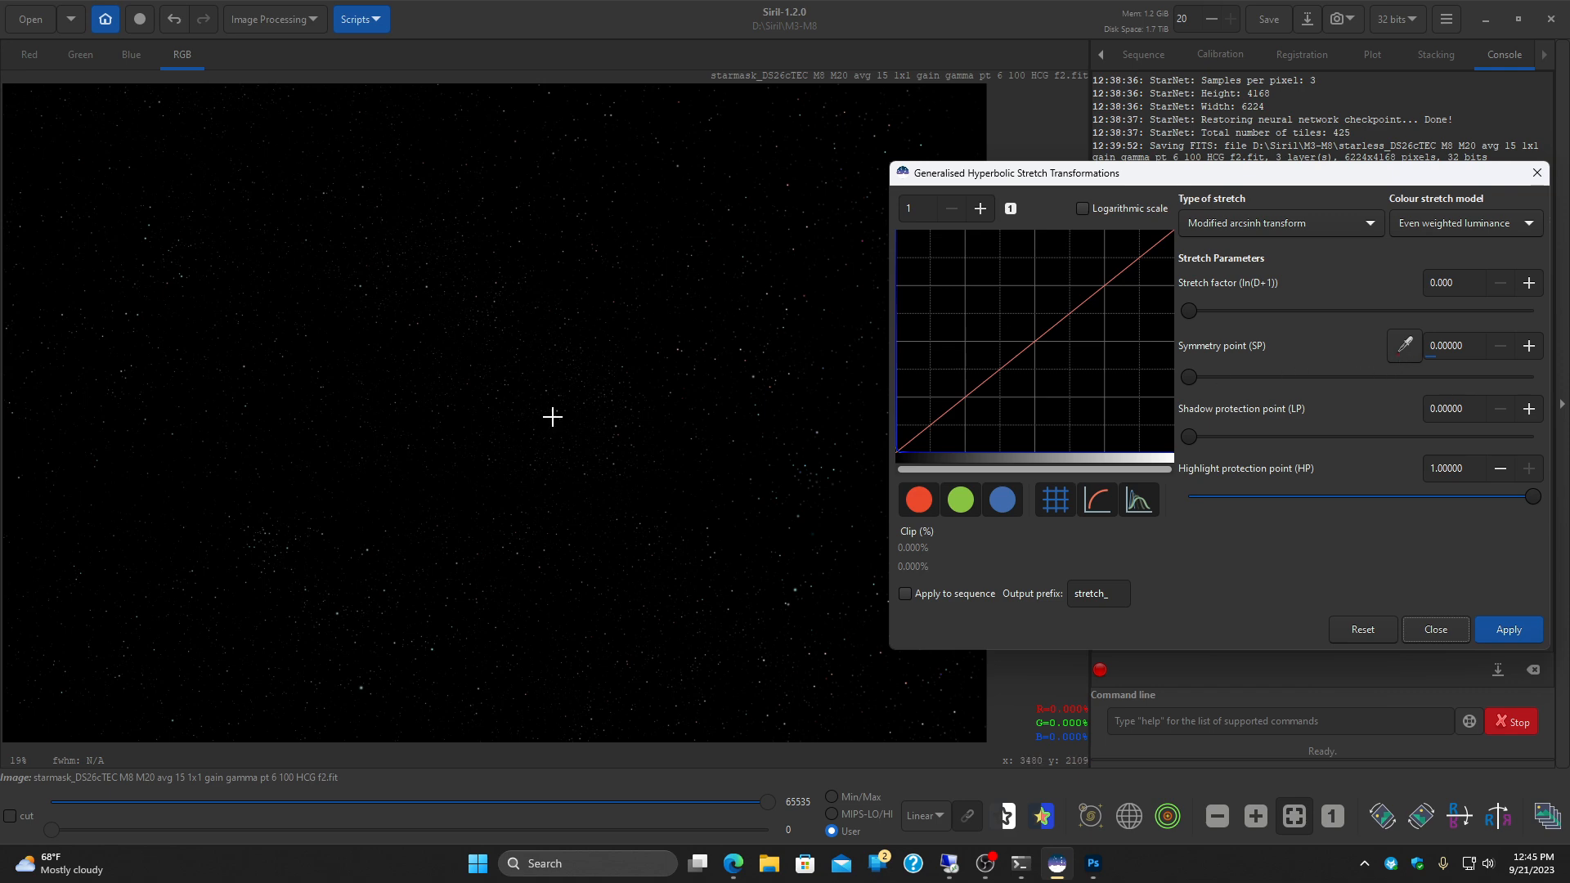
left_click_drag(587, 390, 613, 406)
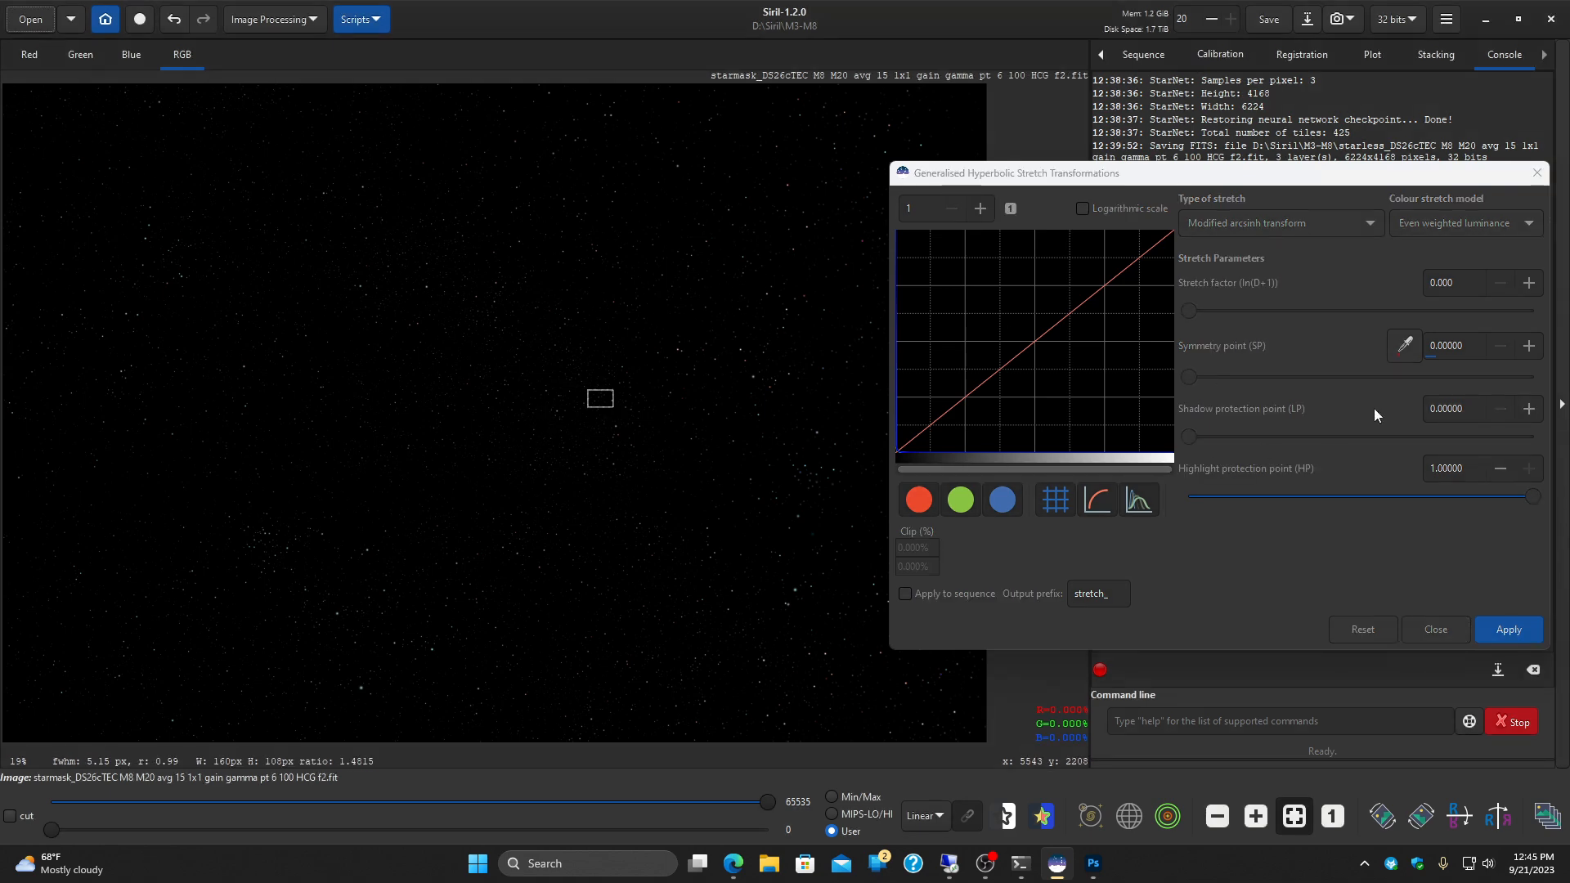
left_click(1405, 346)
Step: Set the stretch type to Generalised hyperbolic transform and the colour stretch model to Independent channel values
left_click(1319, 221)
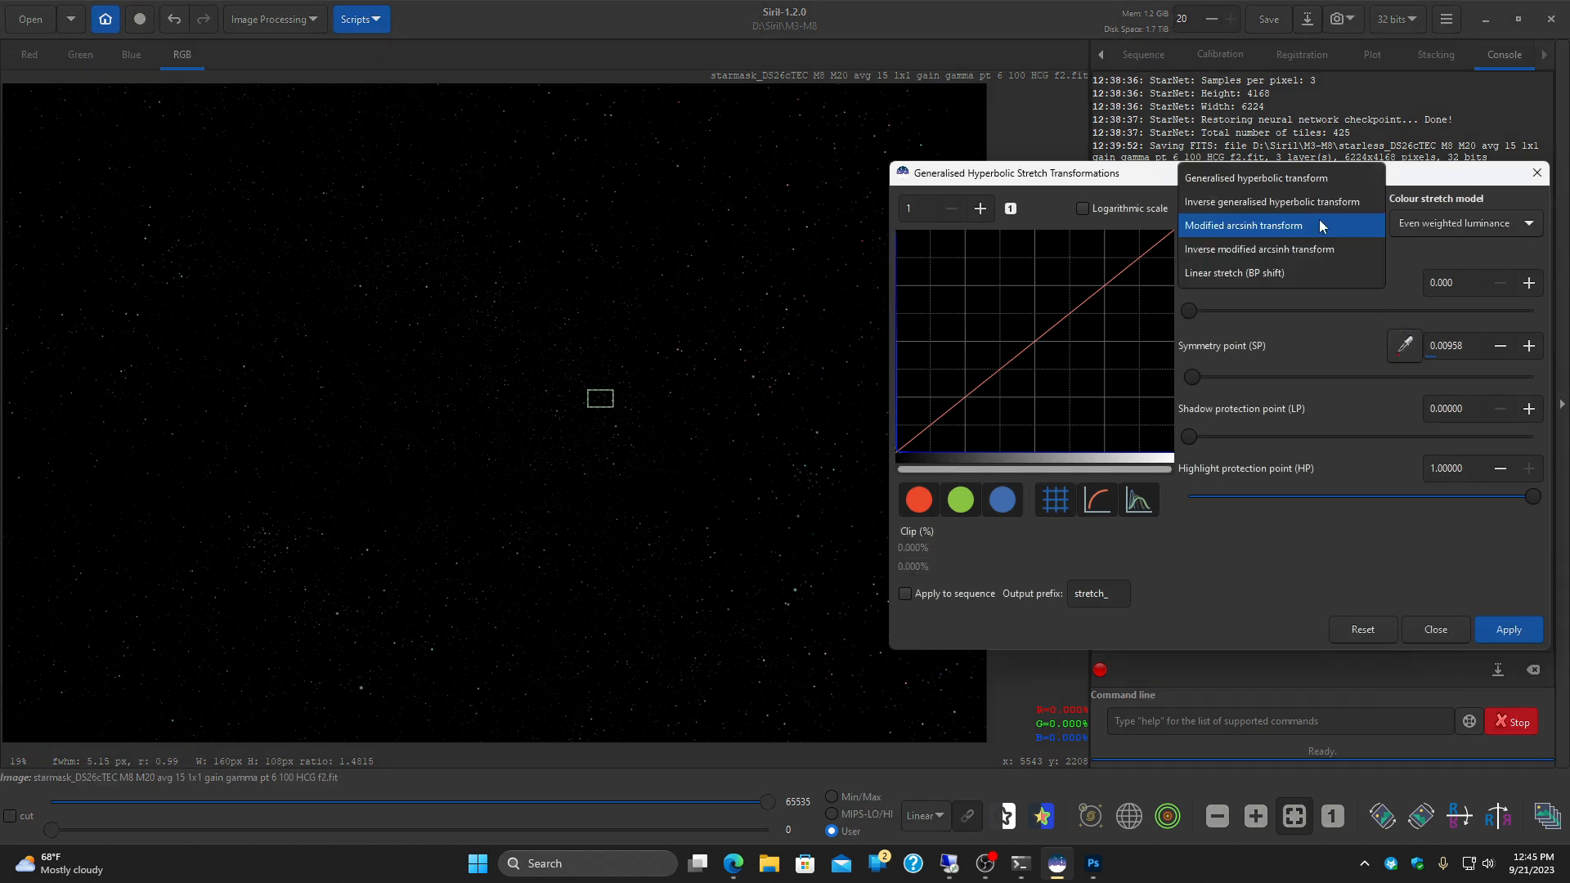
left_click(1307, 179)
left_click(1466, 223)
left_click(1465, 186)
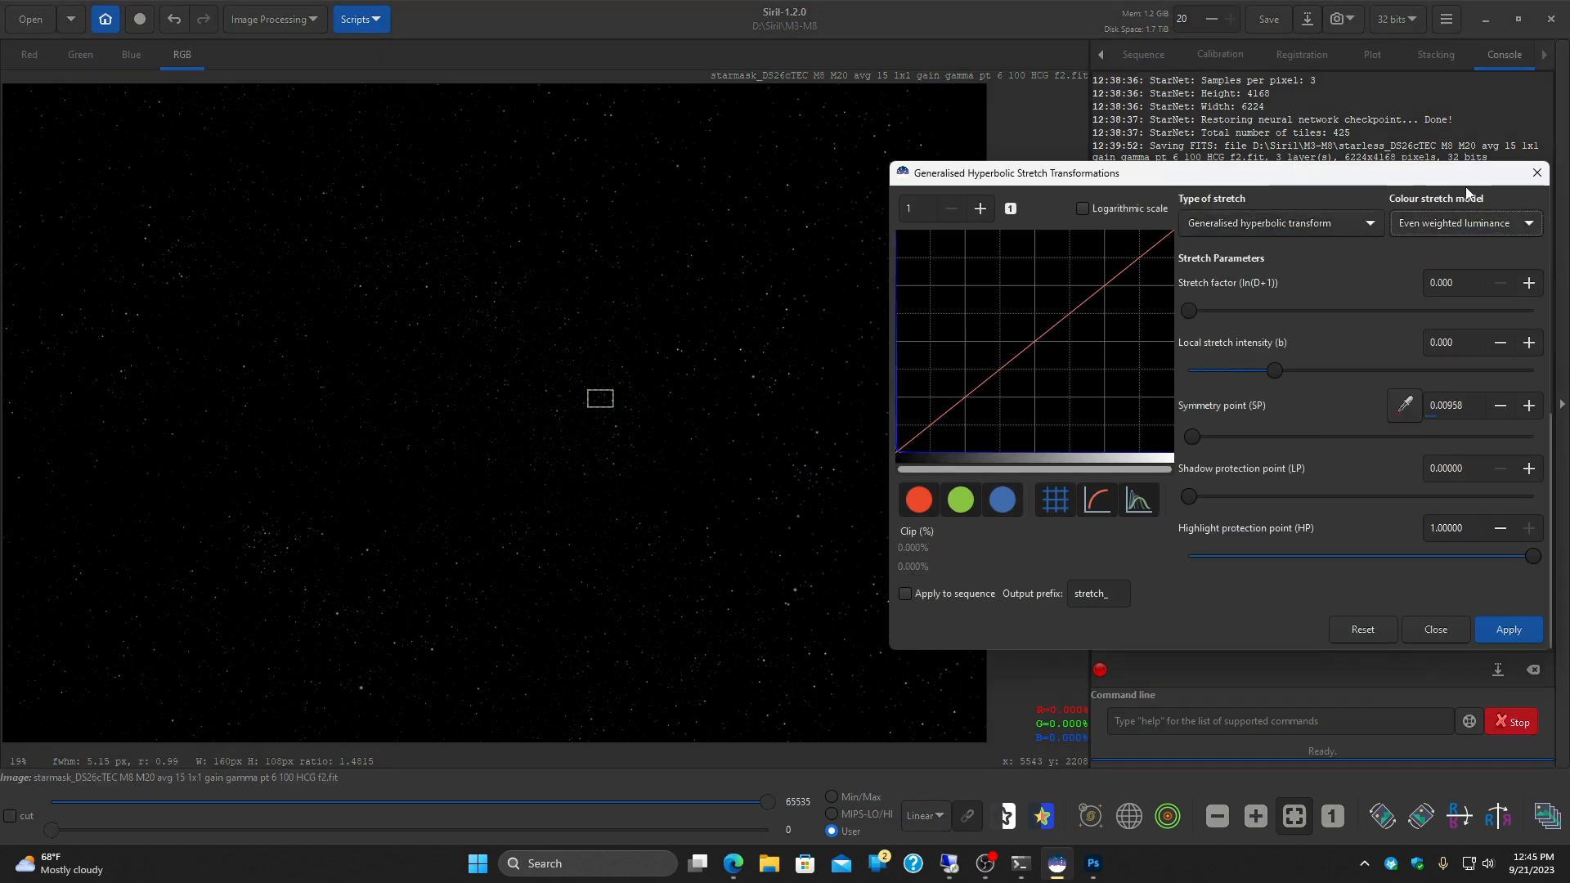
left_click(1480, 229)
left_click(1477, 200)
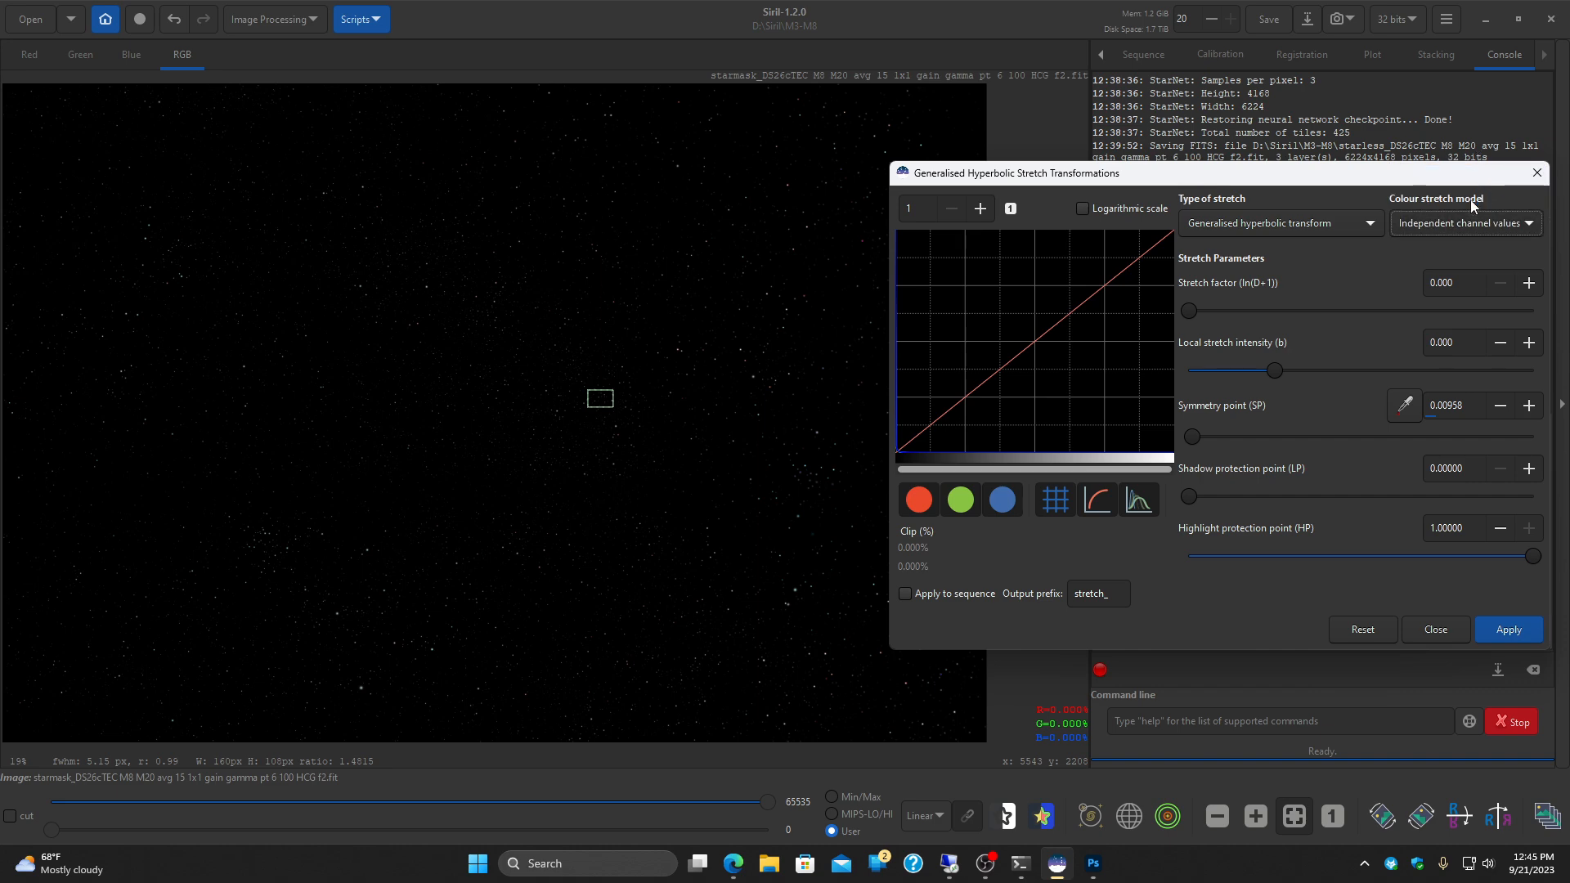
Step: Set the stretch factor to about 0.98, local stretch intensity to about 0.27 and highlight protection point to about 0.885
left_click_drag(1186, 311, 1207, 311)
left_click_drag(1276, 373, 1291, 380)
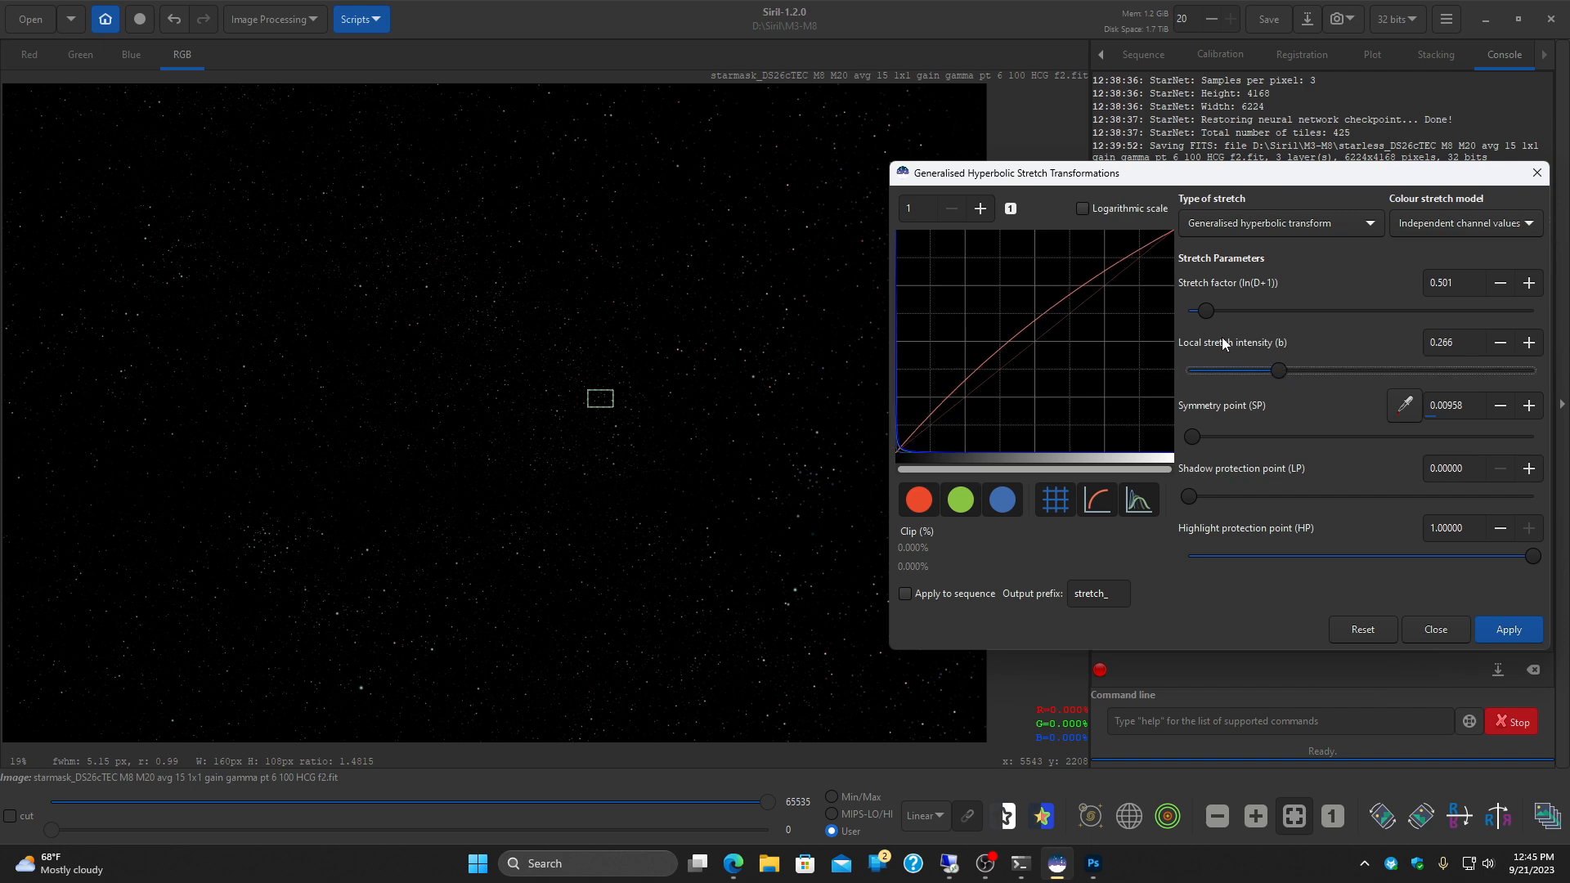
left_click_drag(1210, 308, 1227, 315)
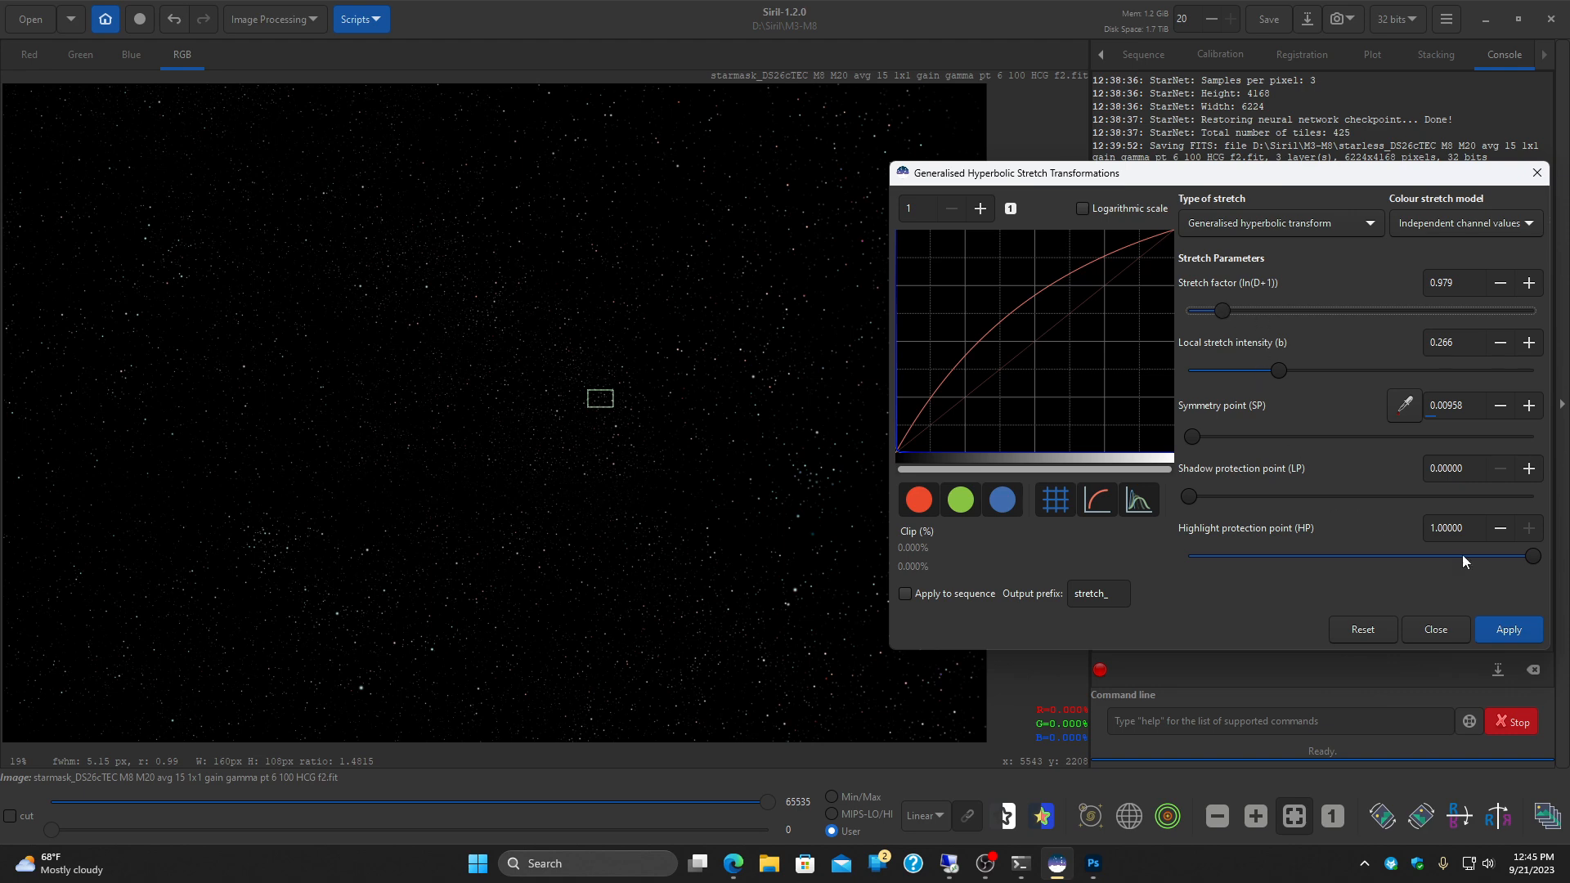
left_click_drag(1532, 556, 1499, 557)
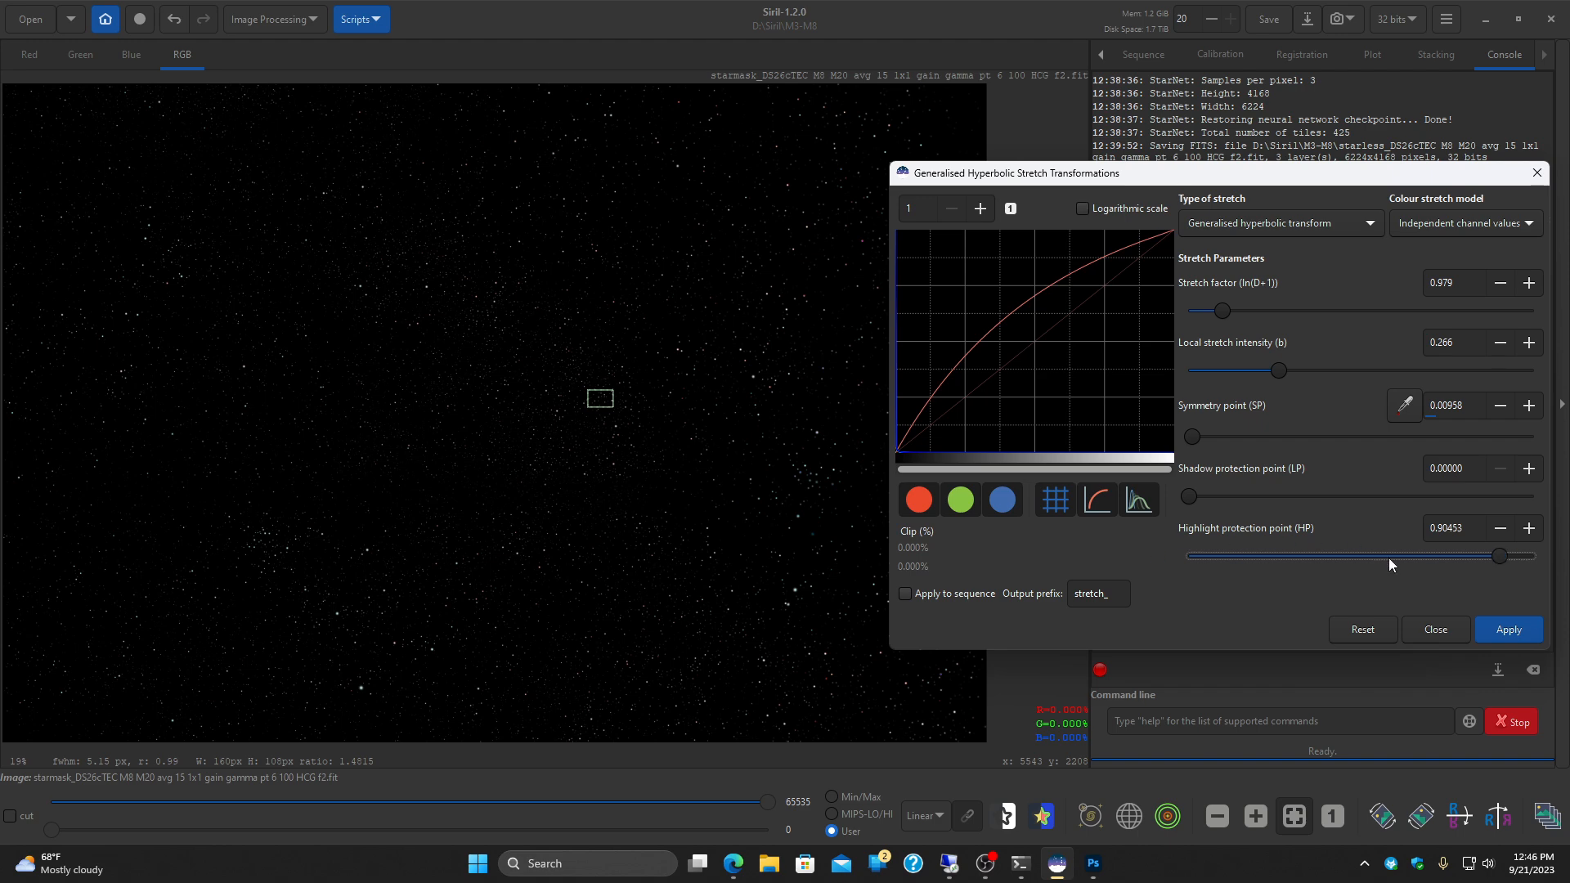
left_click_drag(1499, 558, 1495, 558)
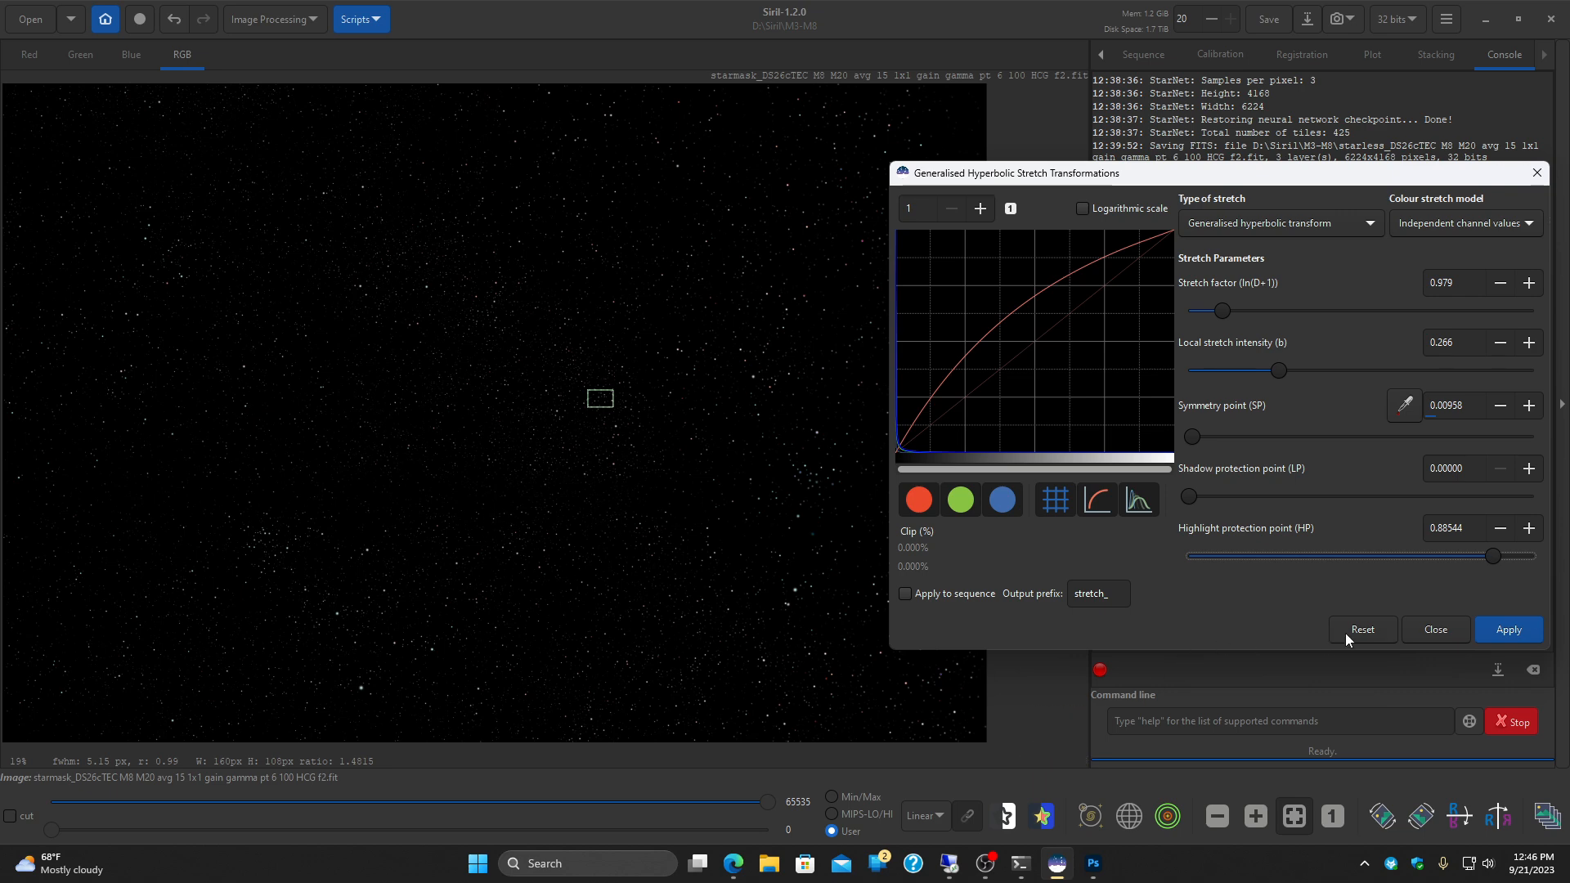
Step: Apply the hyperbolic stretch, close its dialog and save the star mask FITS file
left_click(1490, 631)
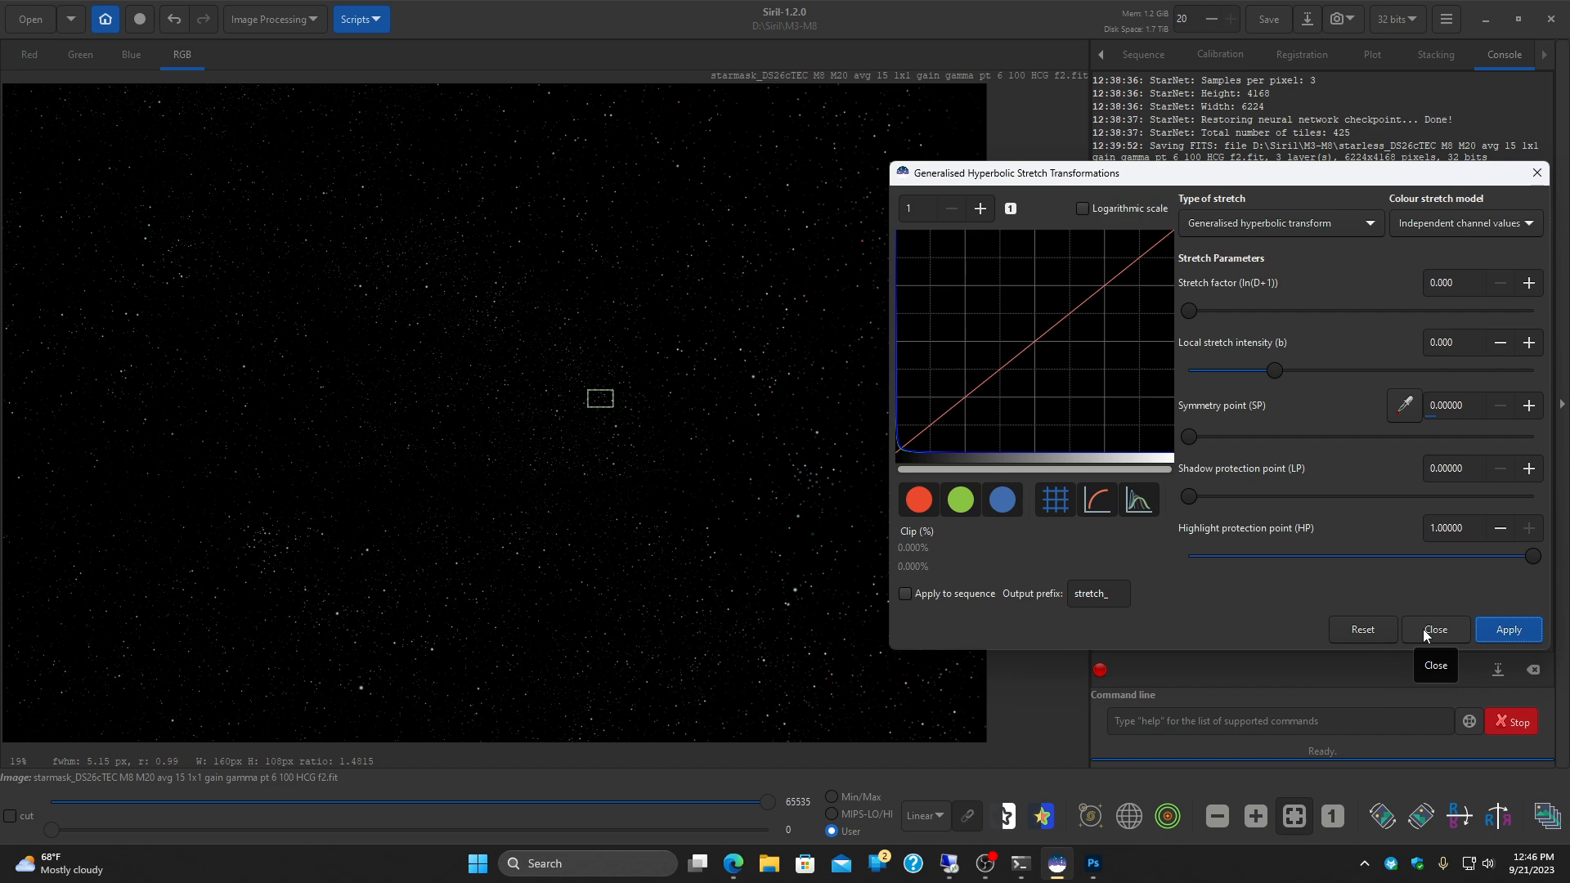
left_click(1423, 630)
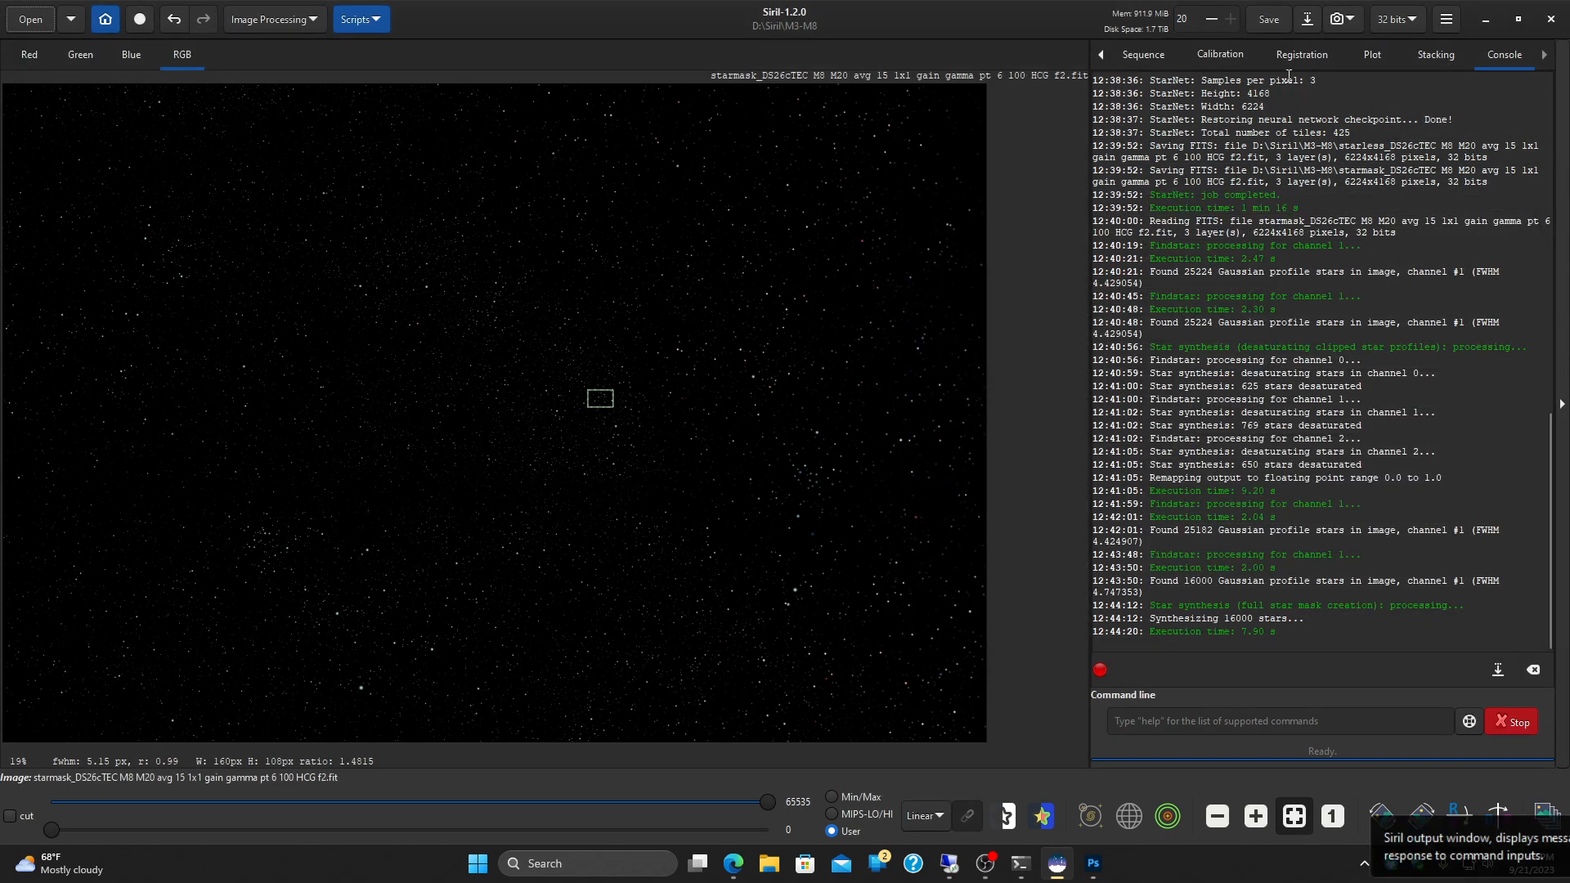
left_click(1266, 23)
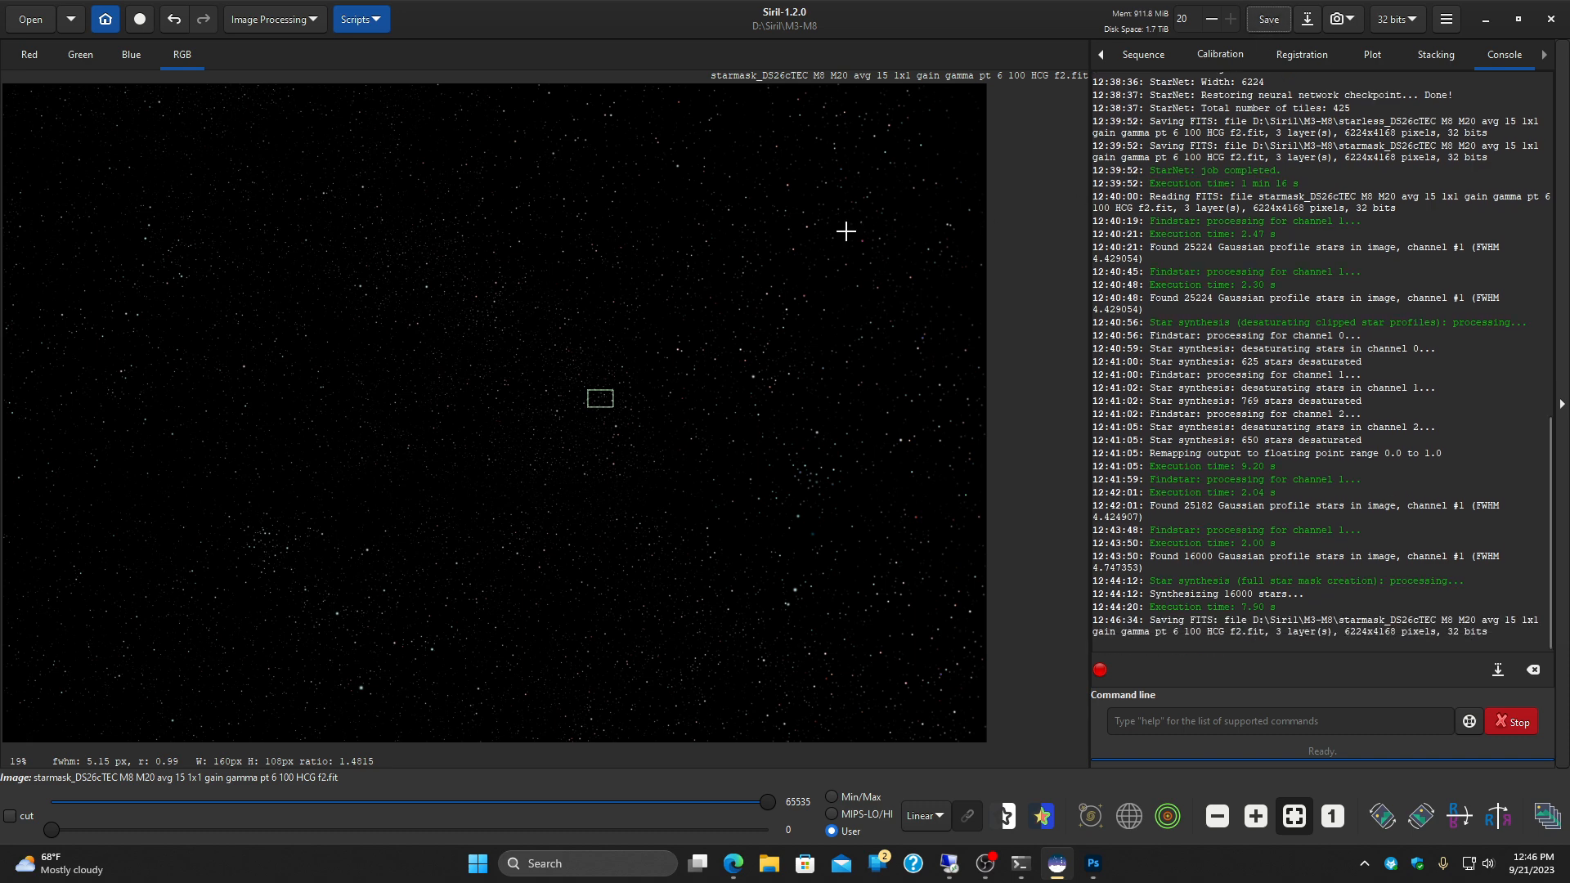
Step: Start Star Recomposition and load the starless DS26cTEC M8 M20 FITS file as the background image
left_click(253, 20)
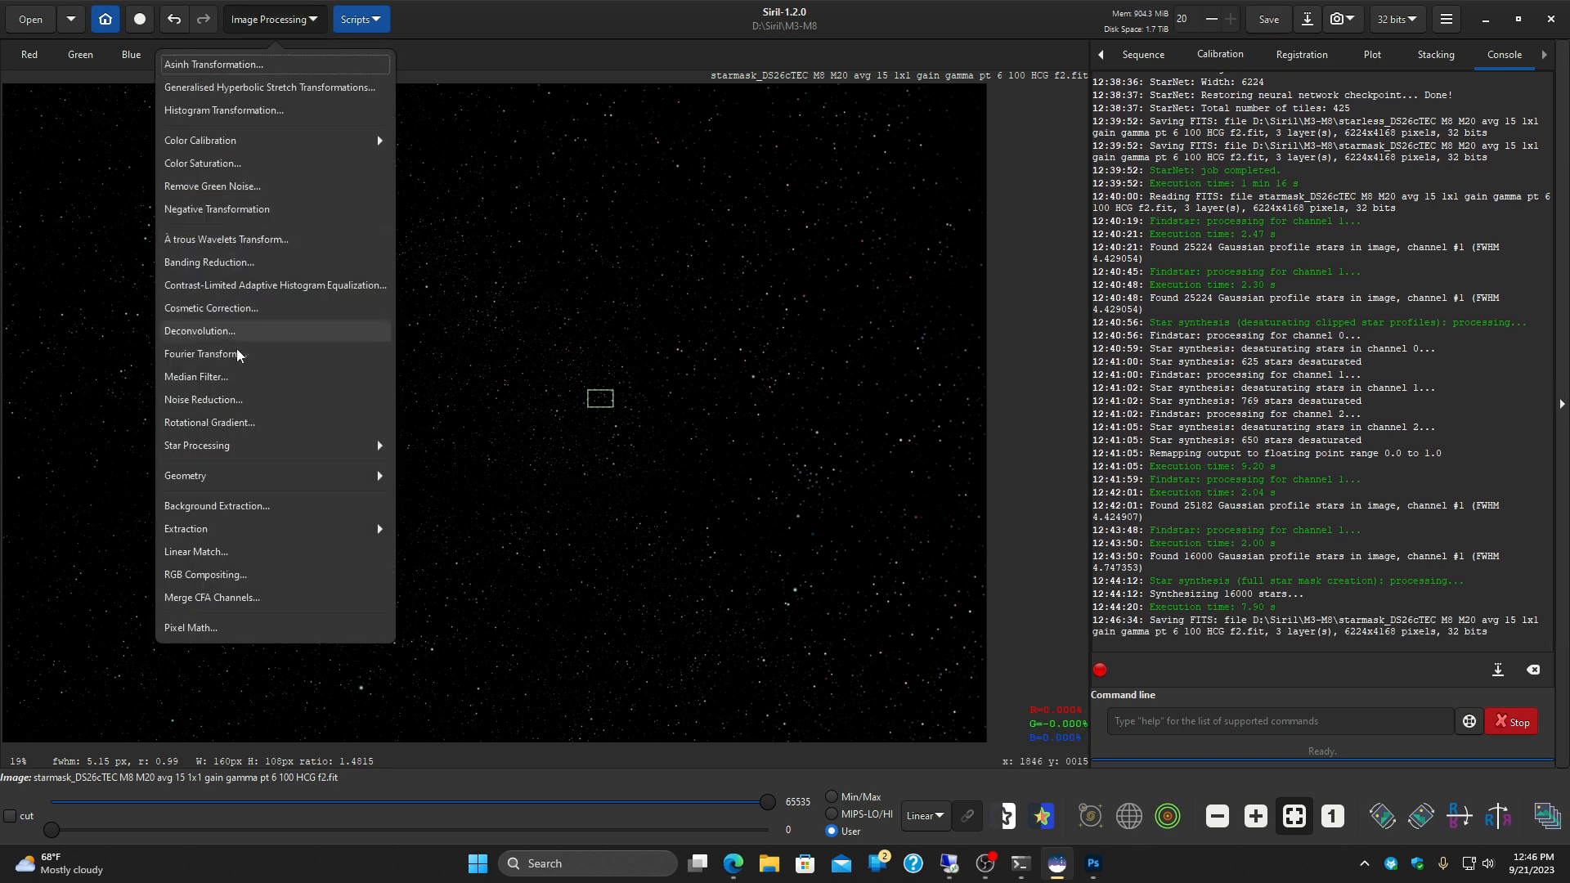
left_click(235, 445)
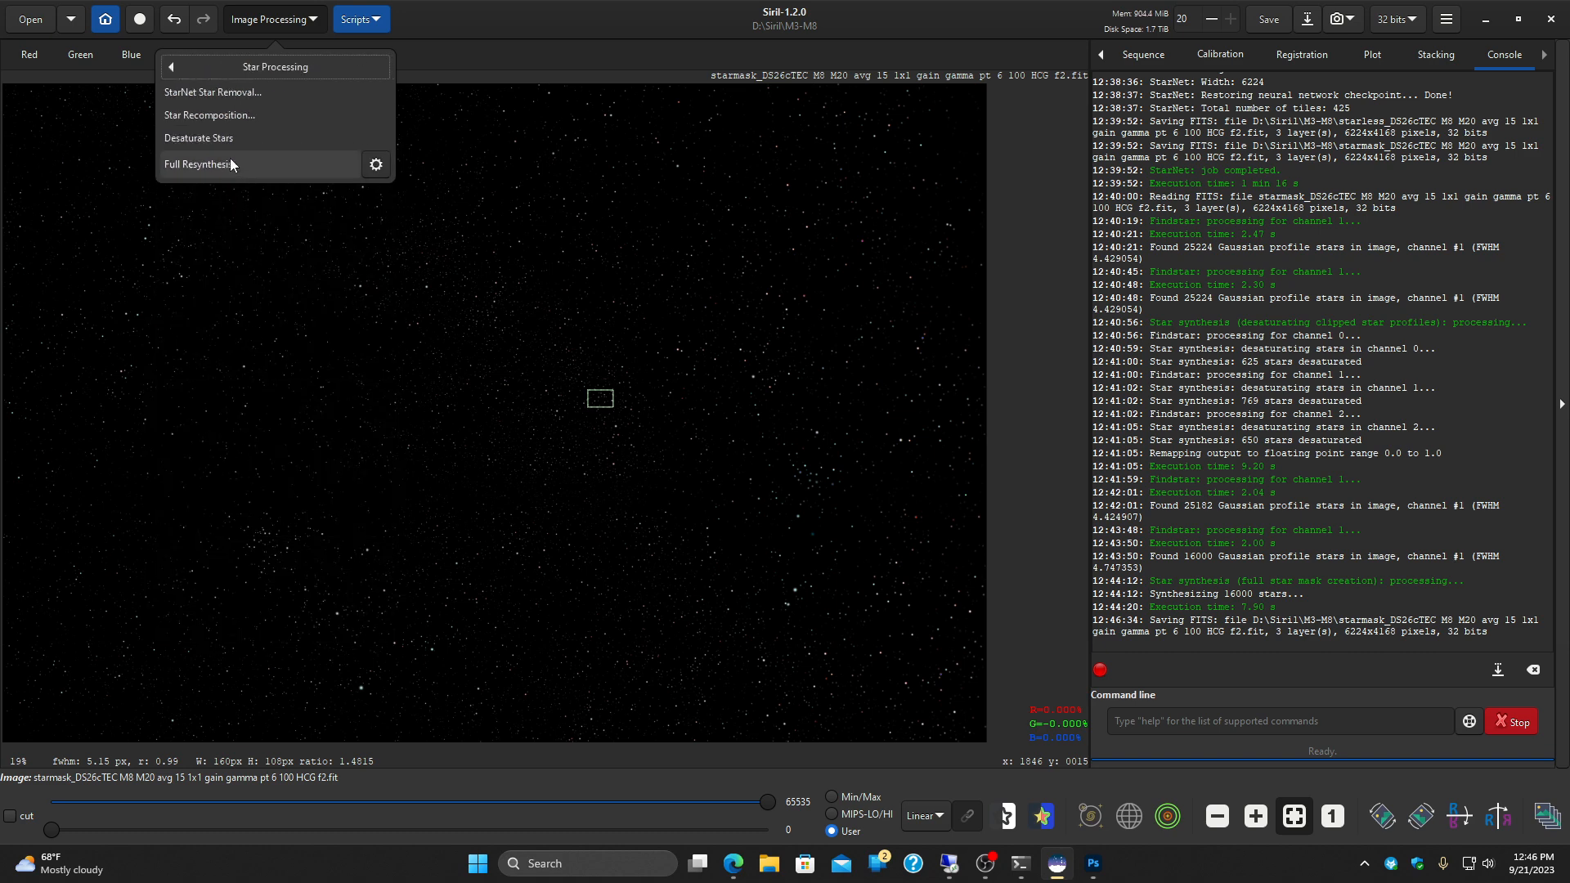
left_click(208, 114)
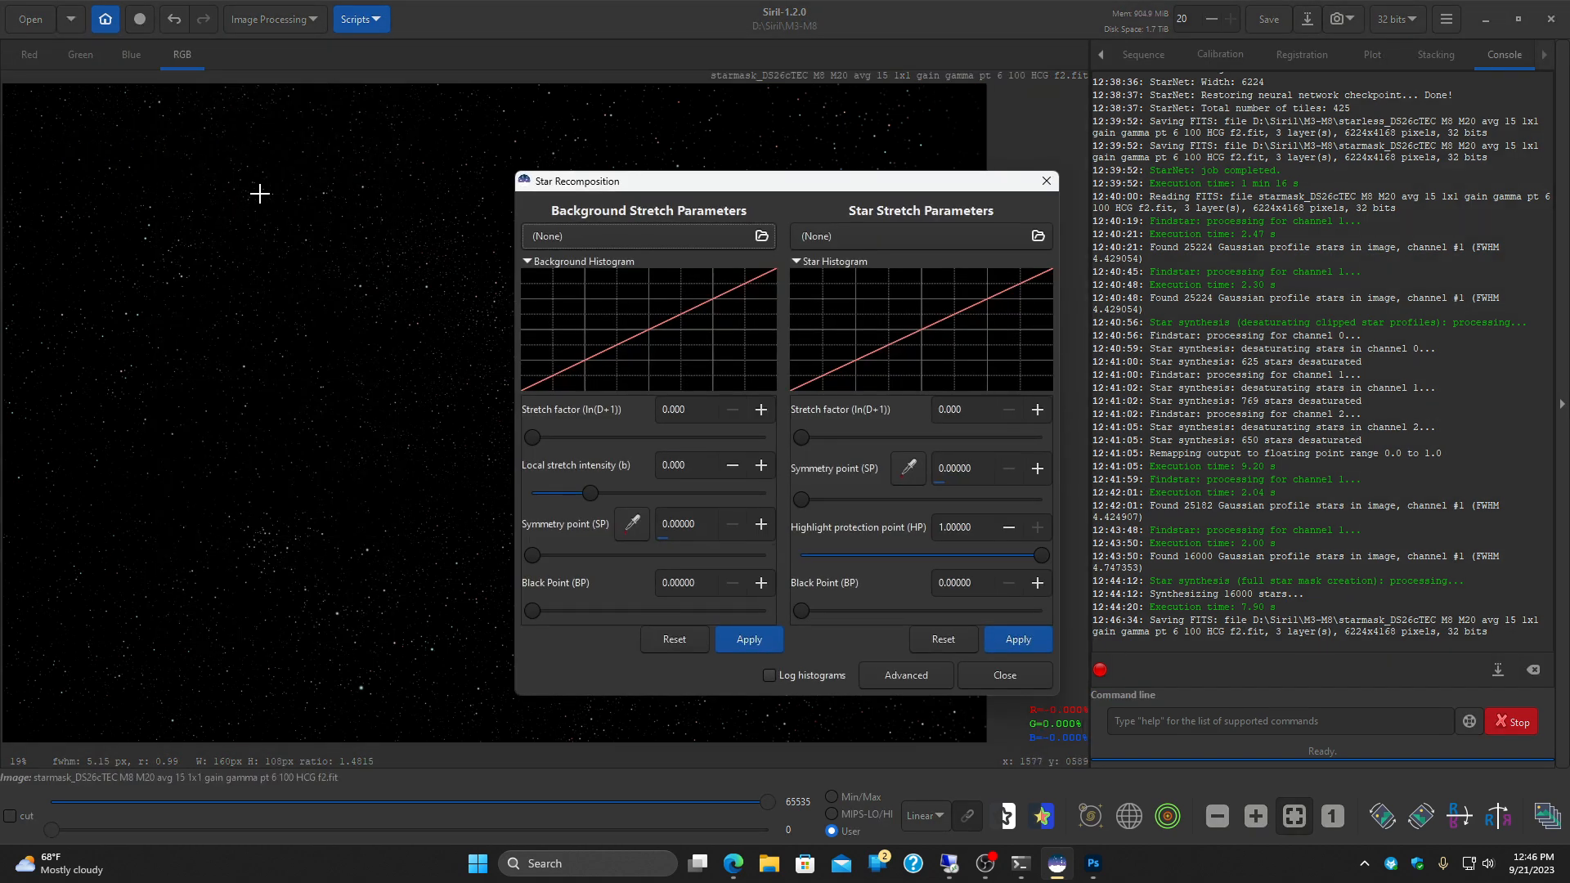
left_click(662, 227)
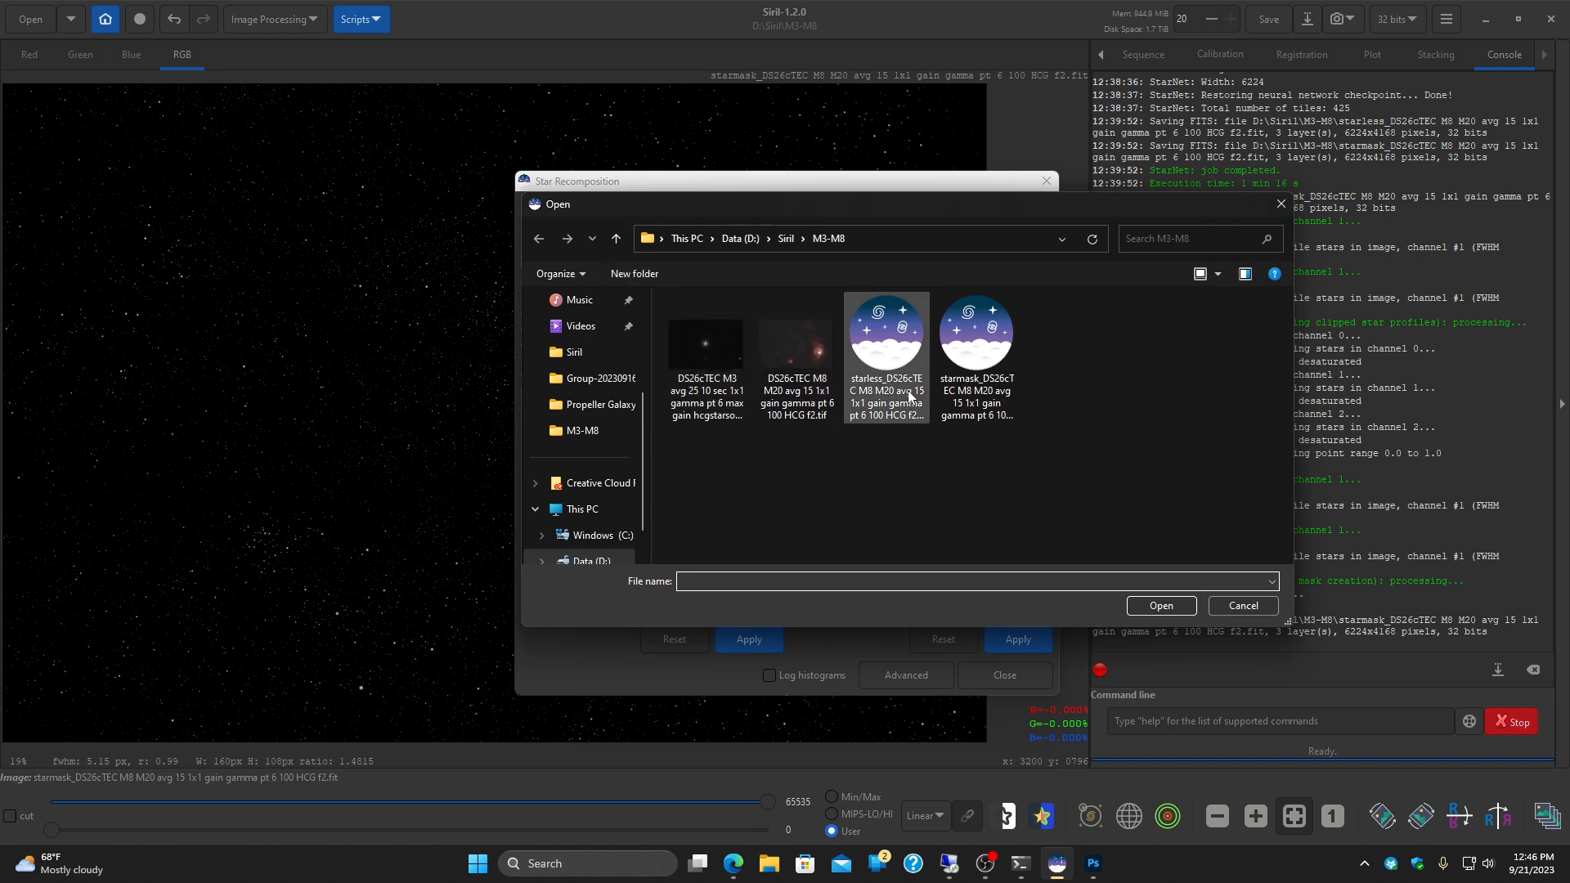
left_click(910, 397)
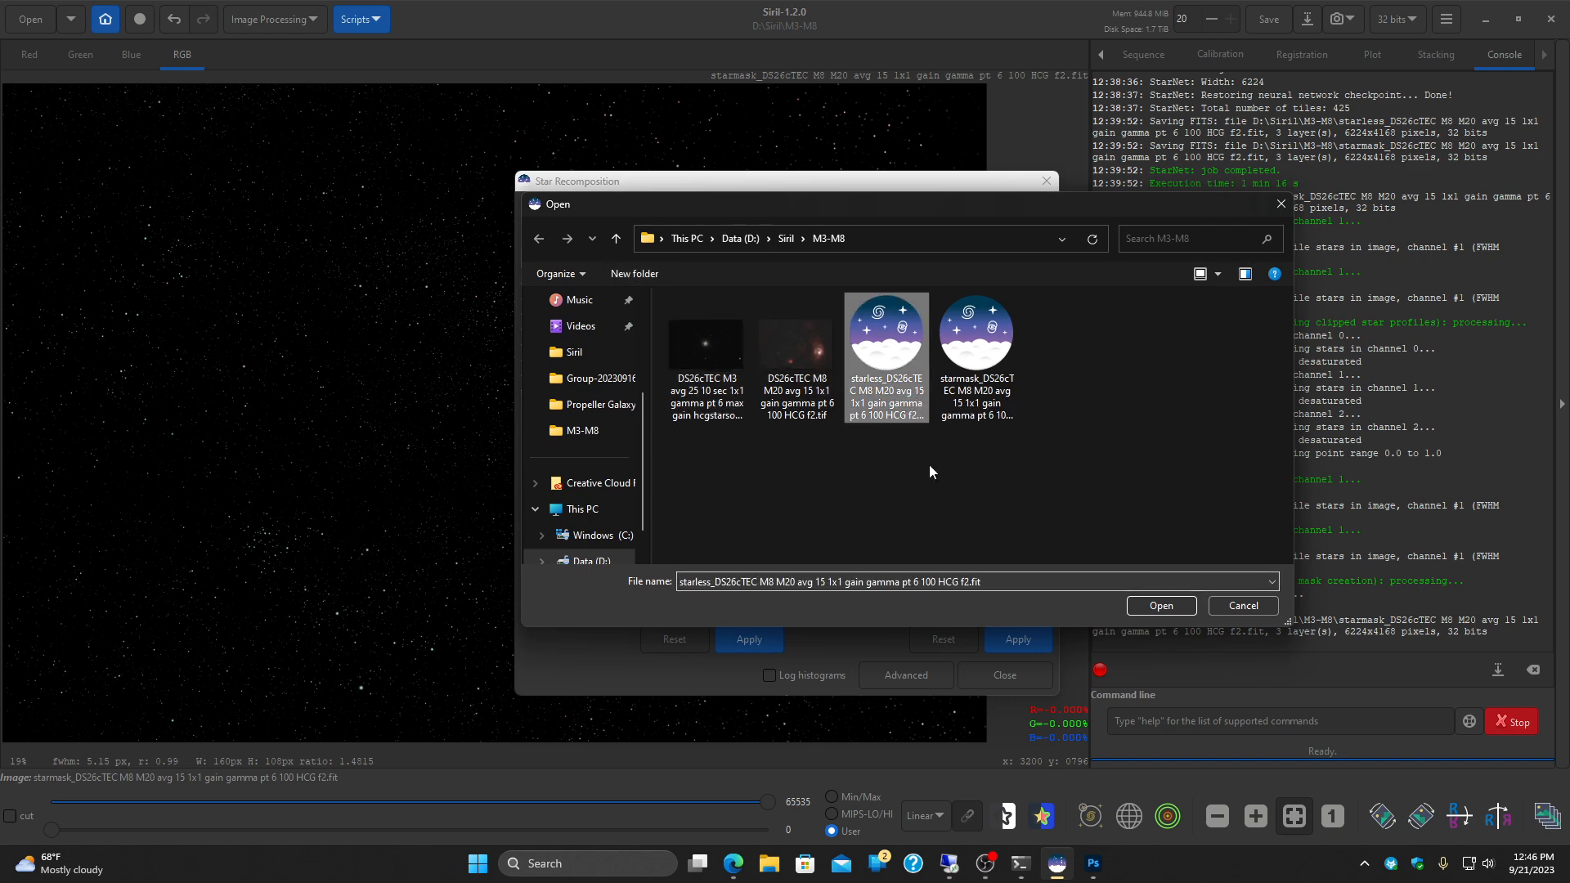
left_click(1162, 606)
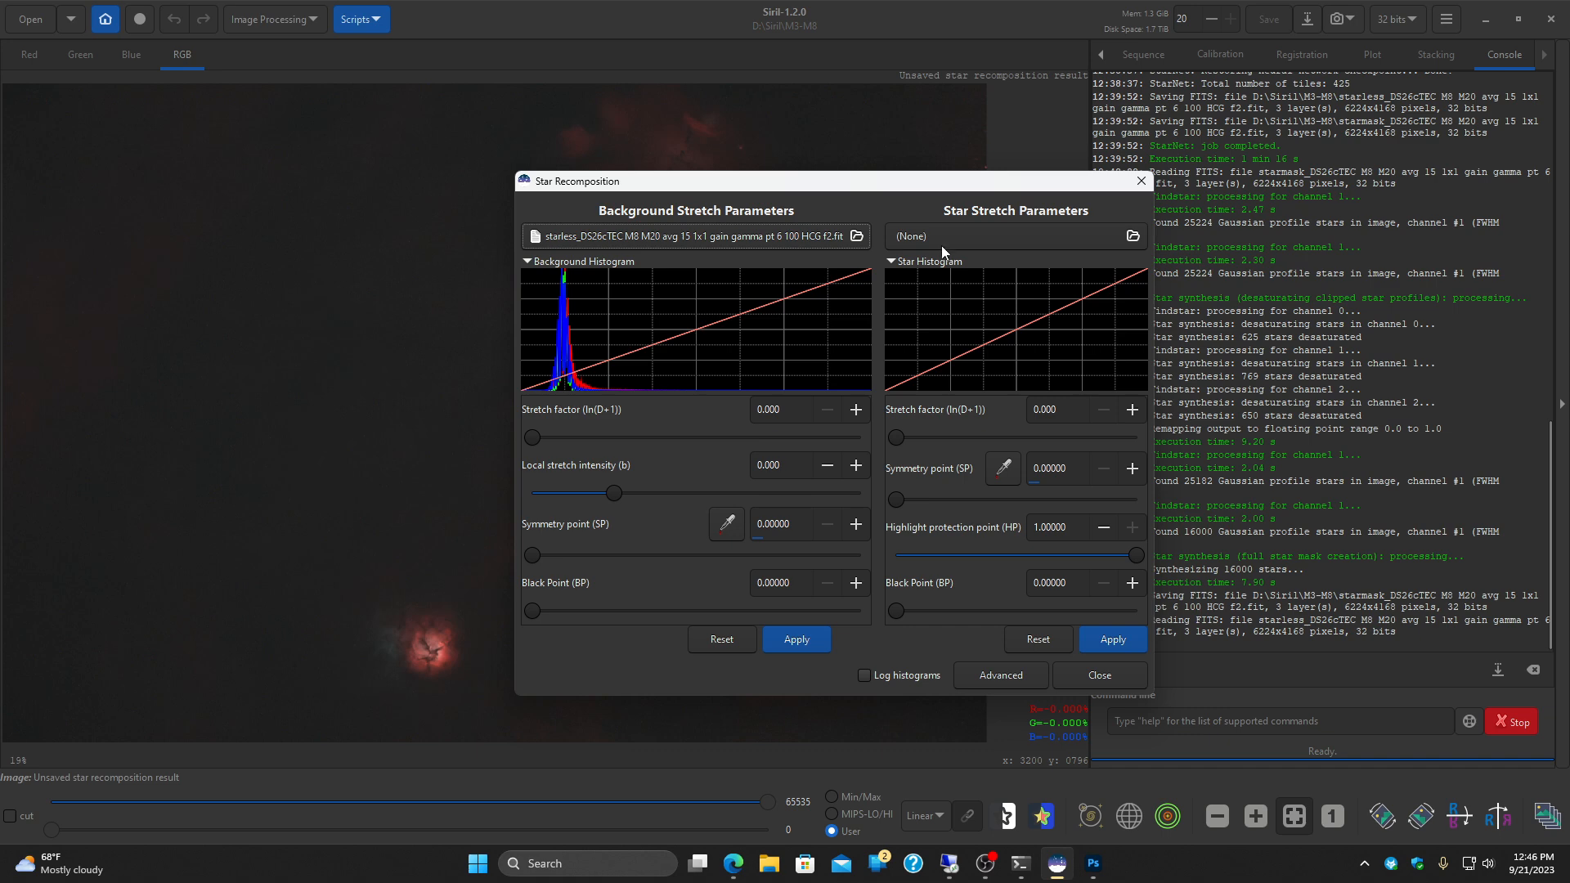
Step: Load the starmask DS26cTEC M8 M20 FITS file as the star image for the recomposition
left_click(944, 236)
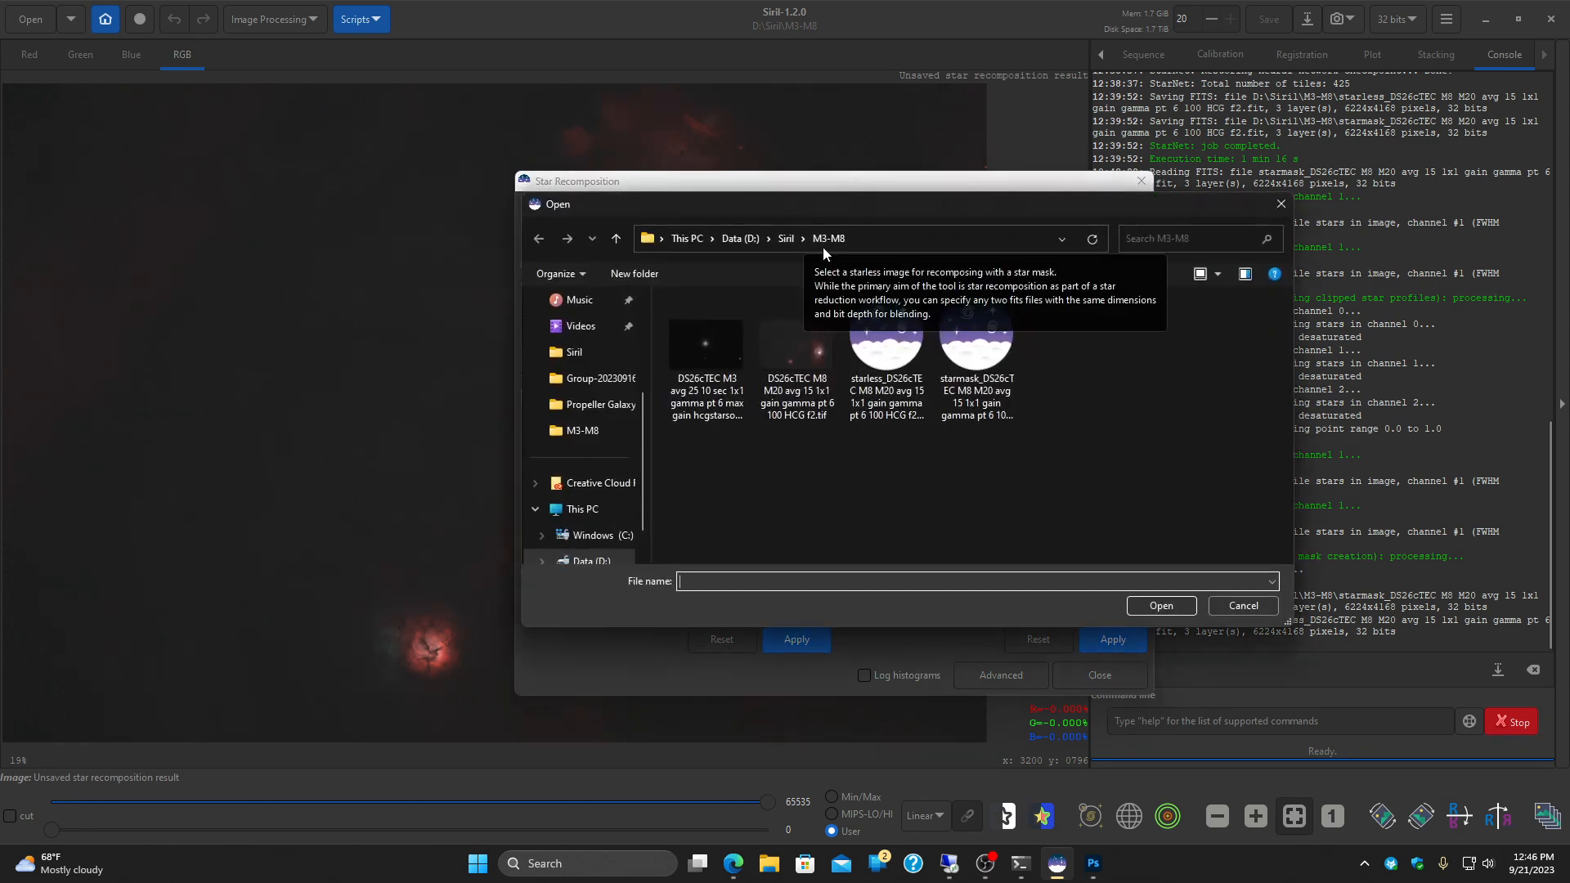
left_click(939, 350)
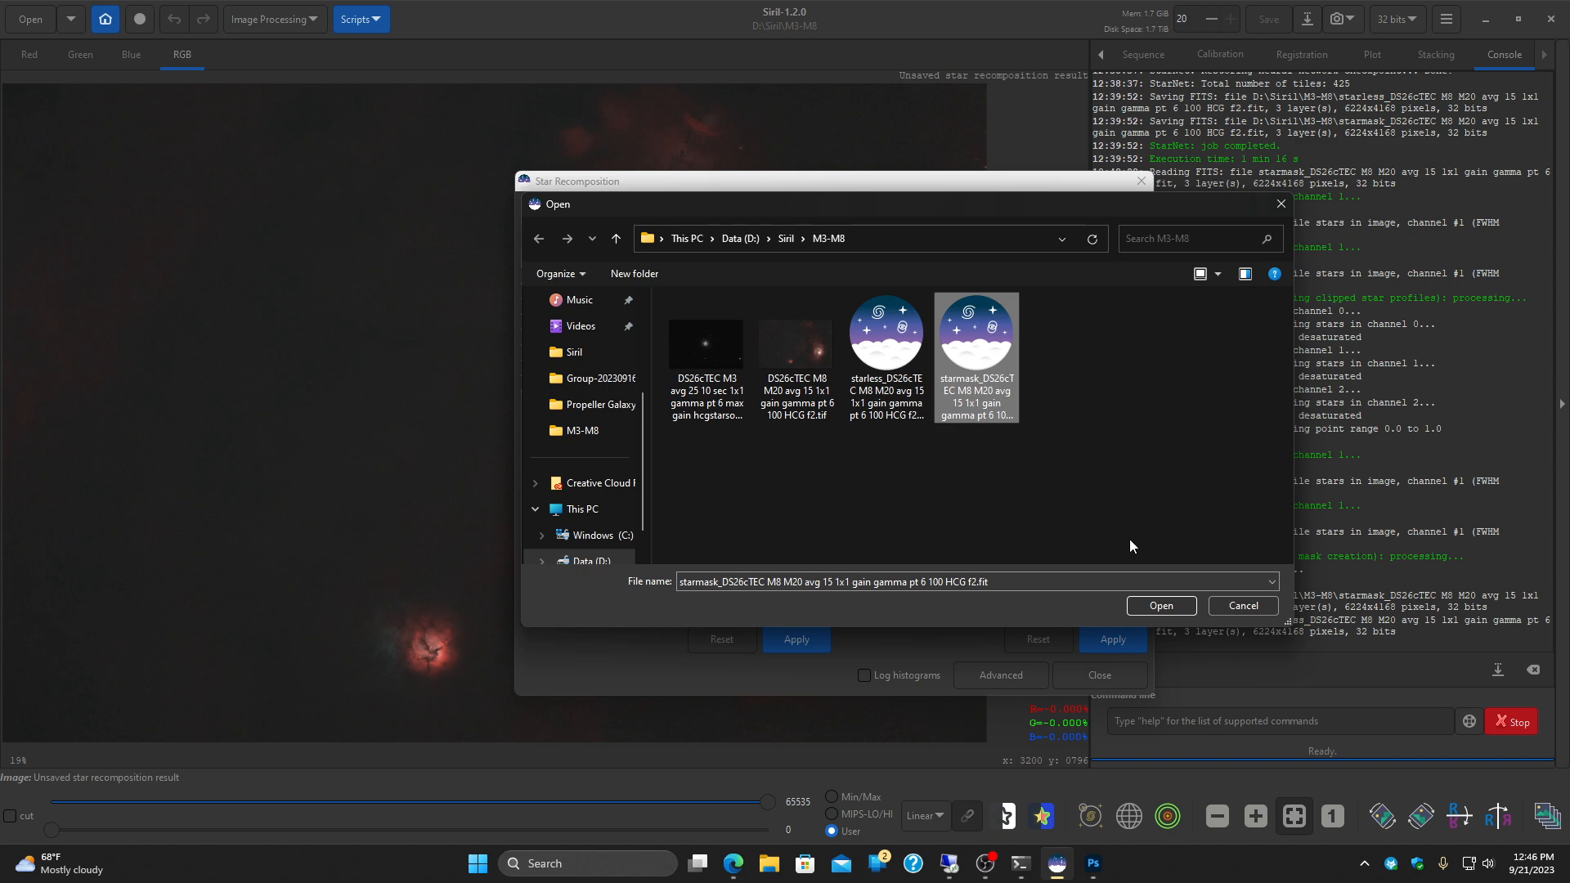
left_click(1149, 606)
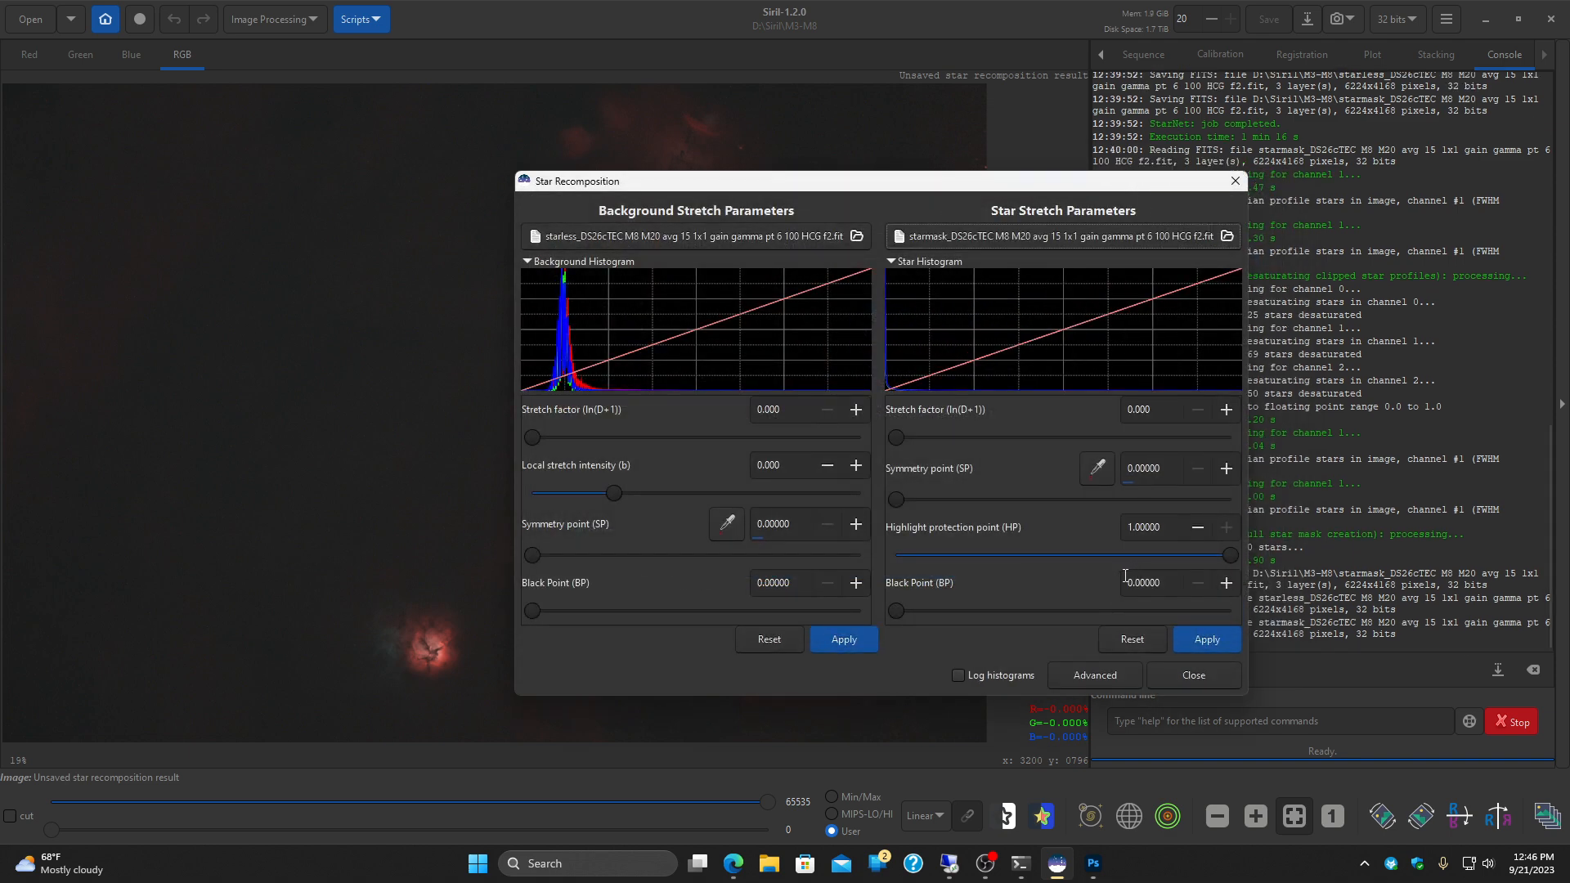
Step: Move the Star Recomposition dialog off the preview and raise the star black point to about 0.020
left_click_drag(710, 186, 988, 136)
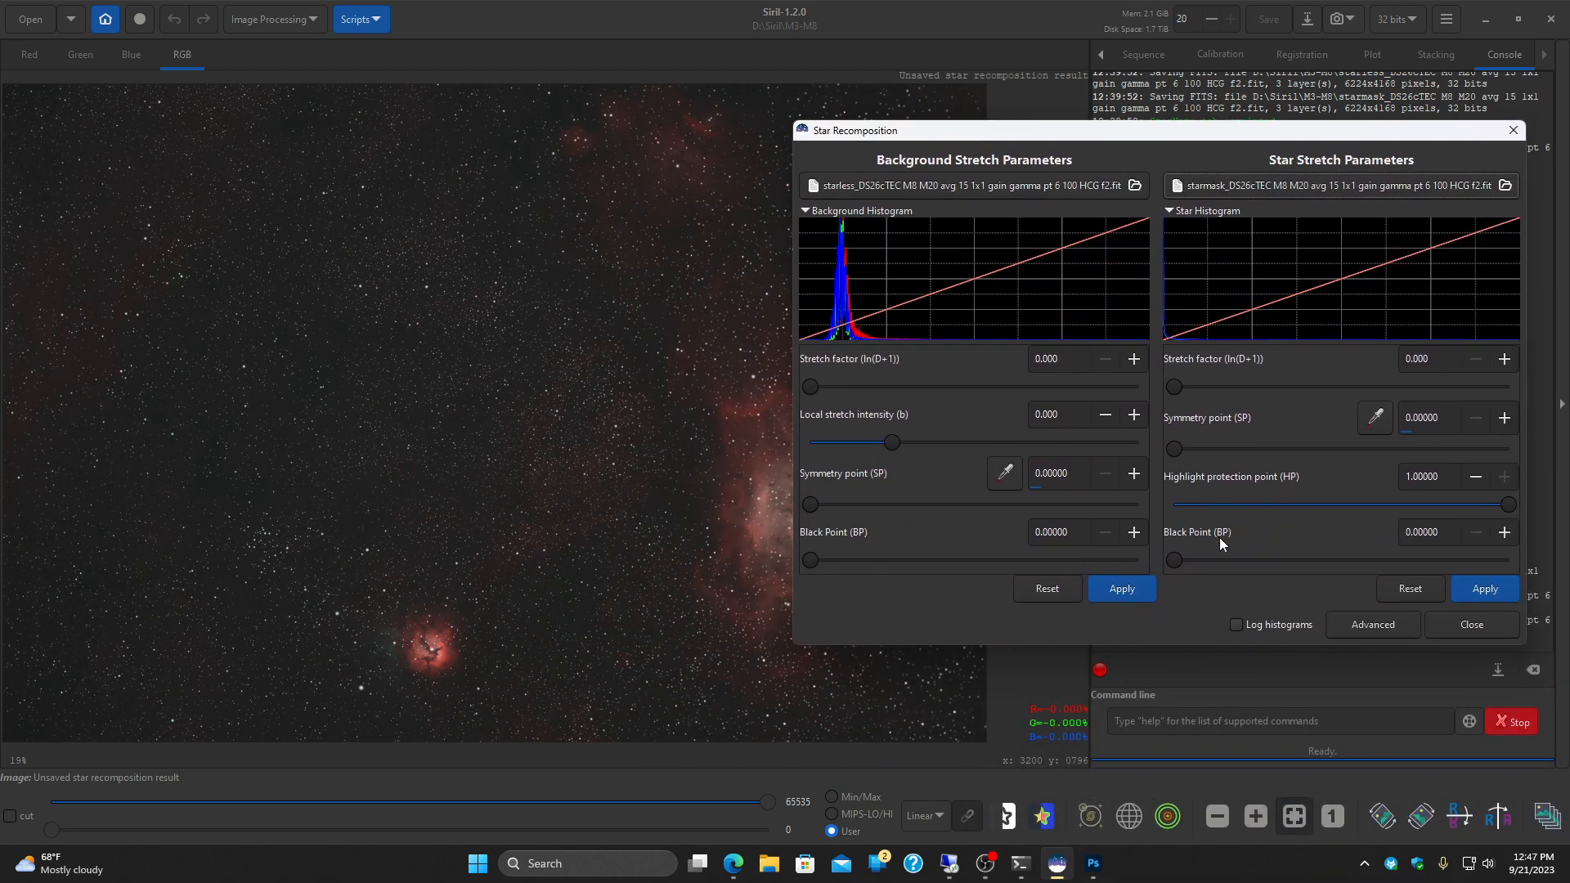
left_click_drag(1174, 561, 1181, 561)
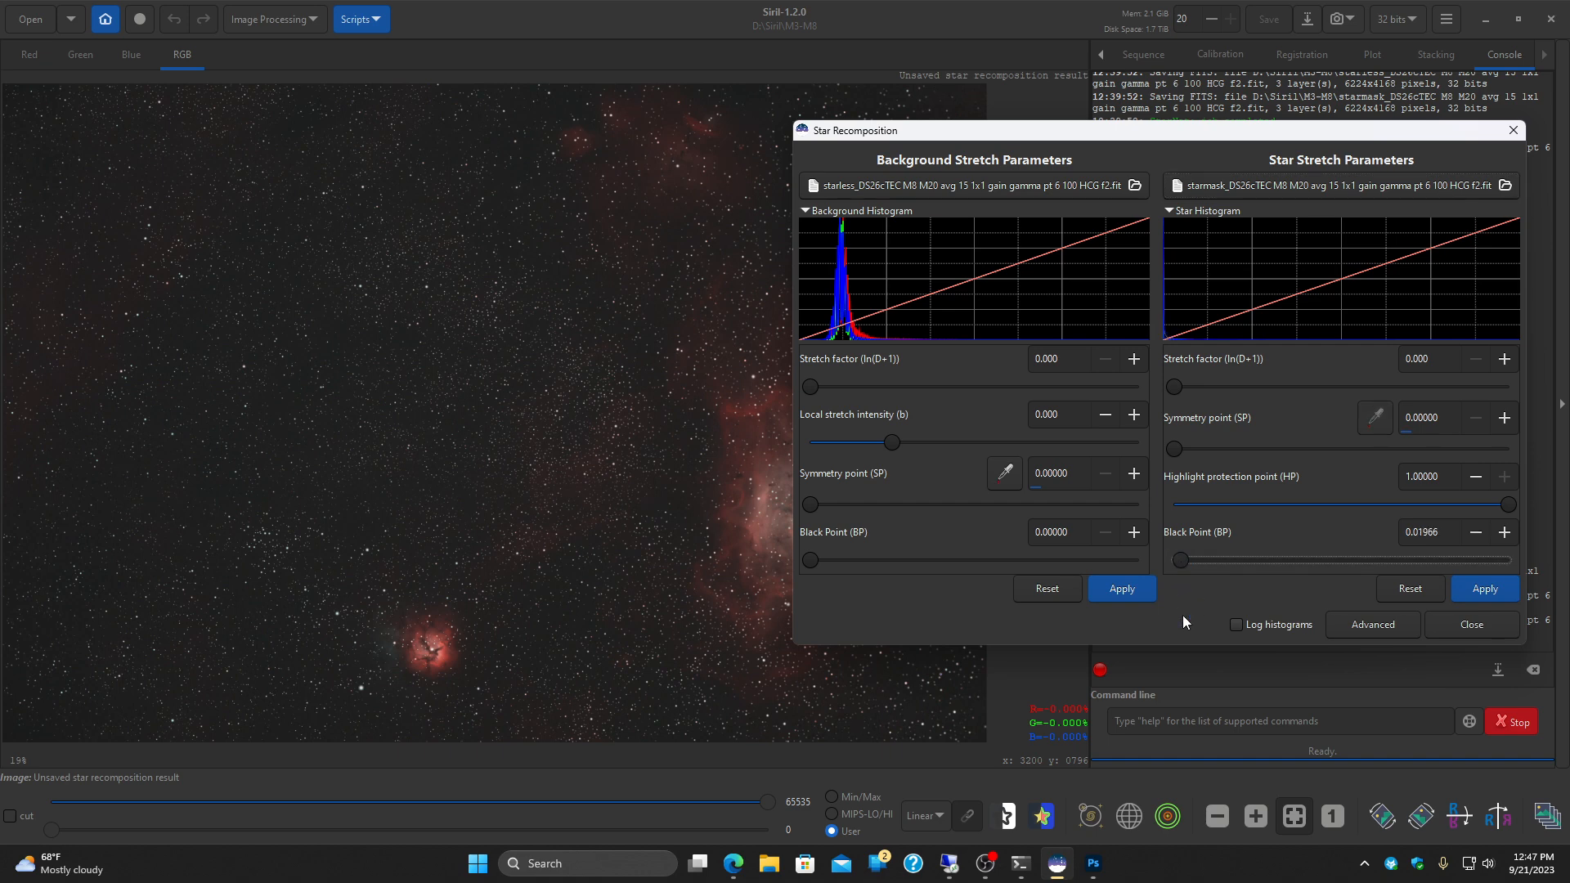
Step: Move the Star Recomposition dialog off the preview and examine the star shapes from the image's lower-left corner to the Trifid Nebula
left_click_drag(1182, 146, 1342, 155)
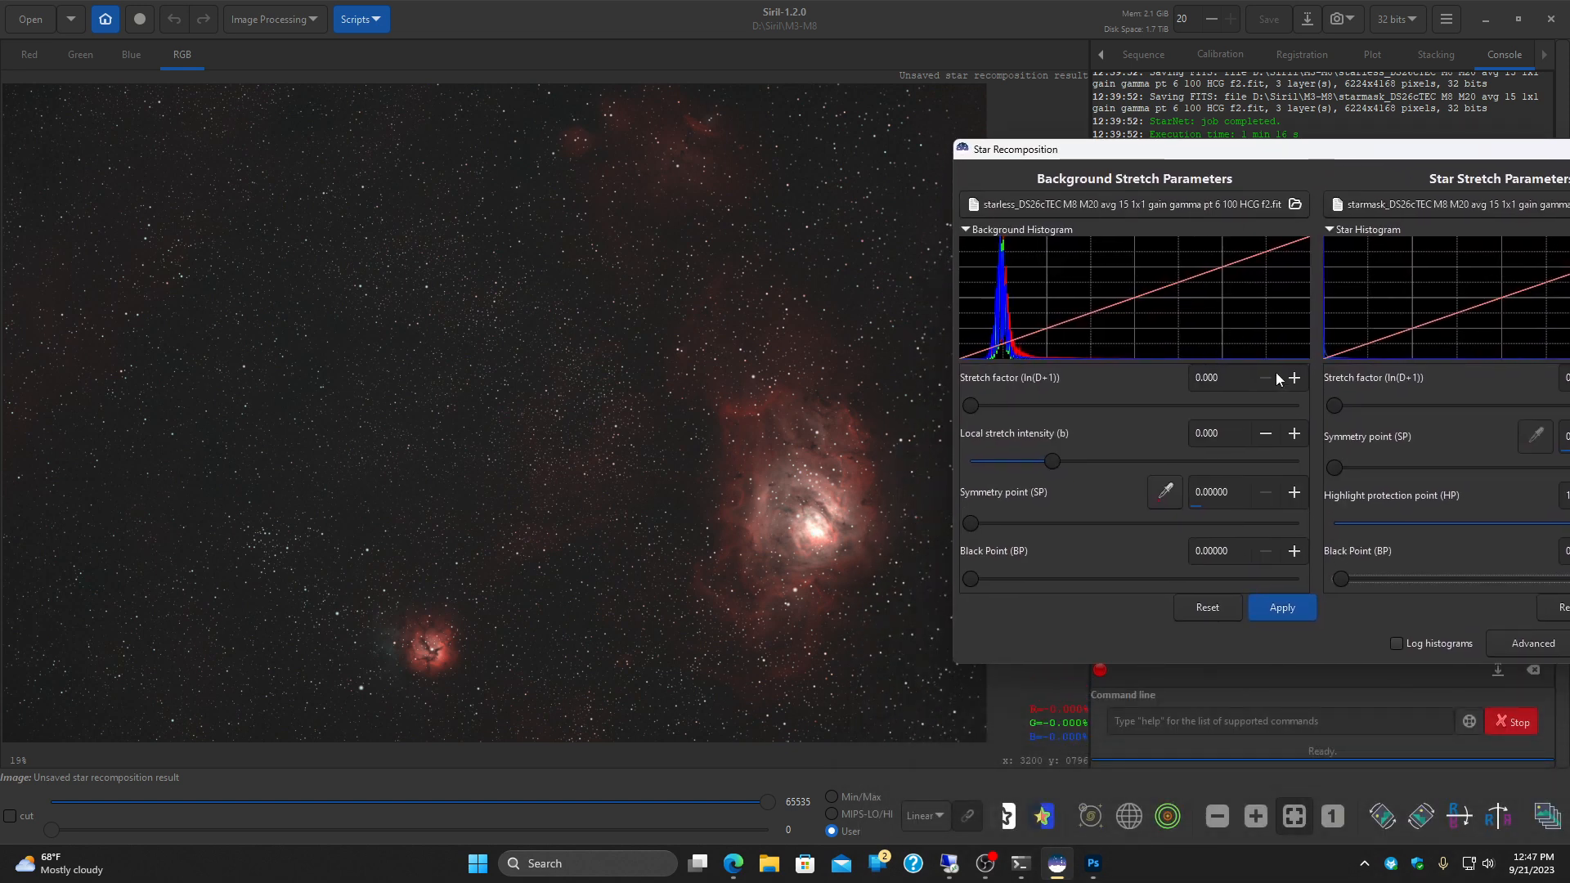
left_click_drag(1135, 150, 1247, 195)
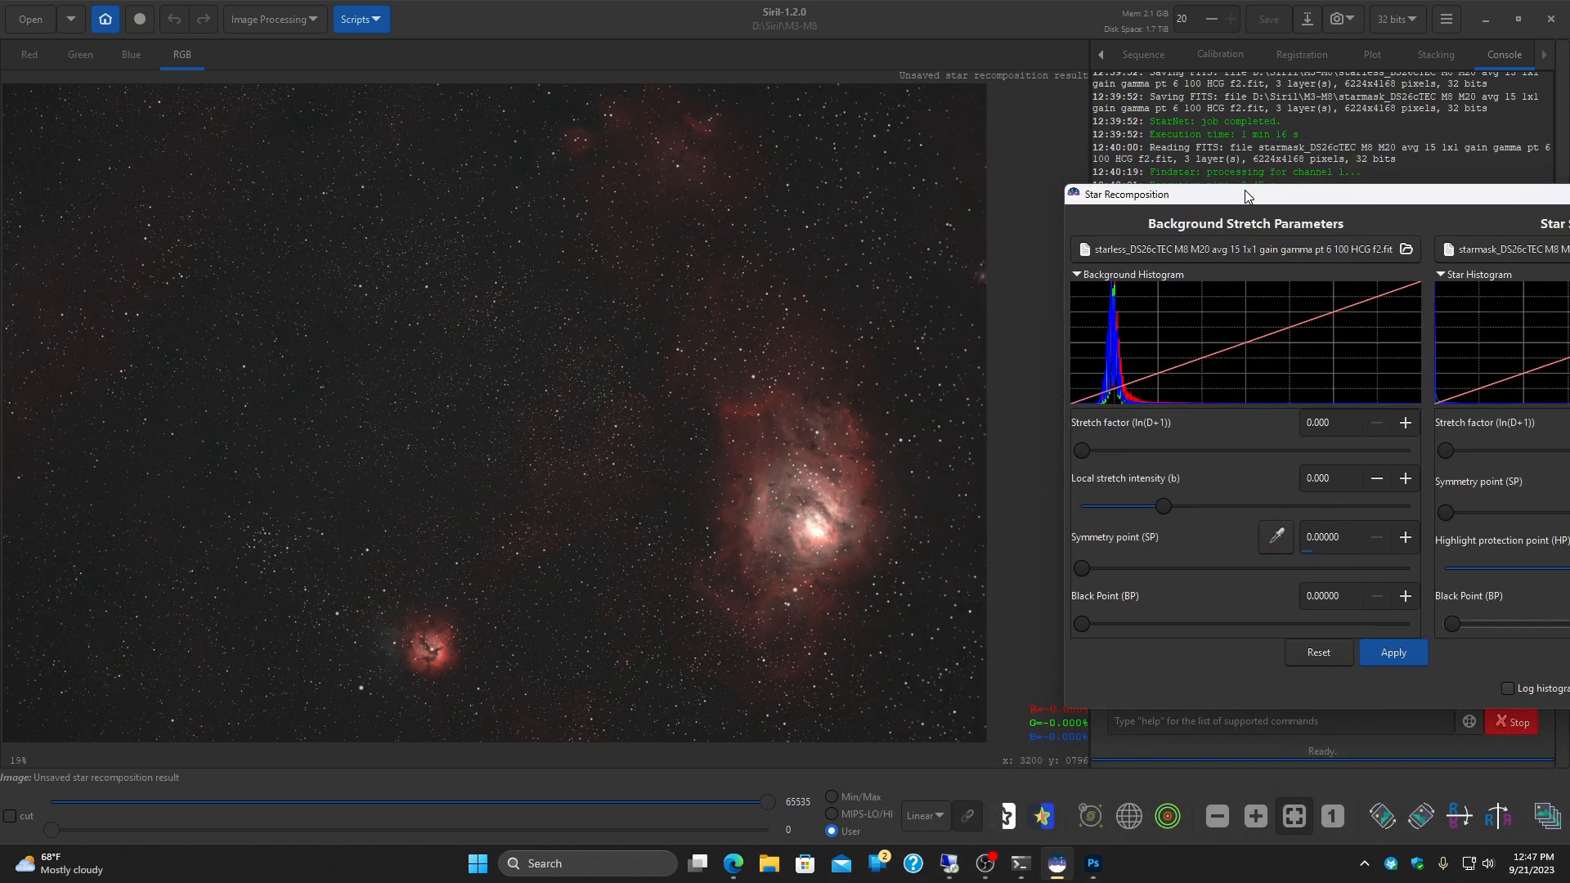
scroll(98, 256, "up", 5)
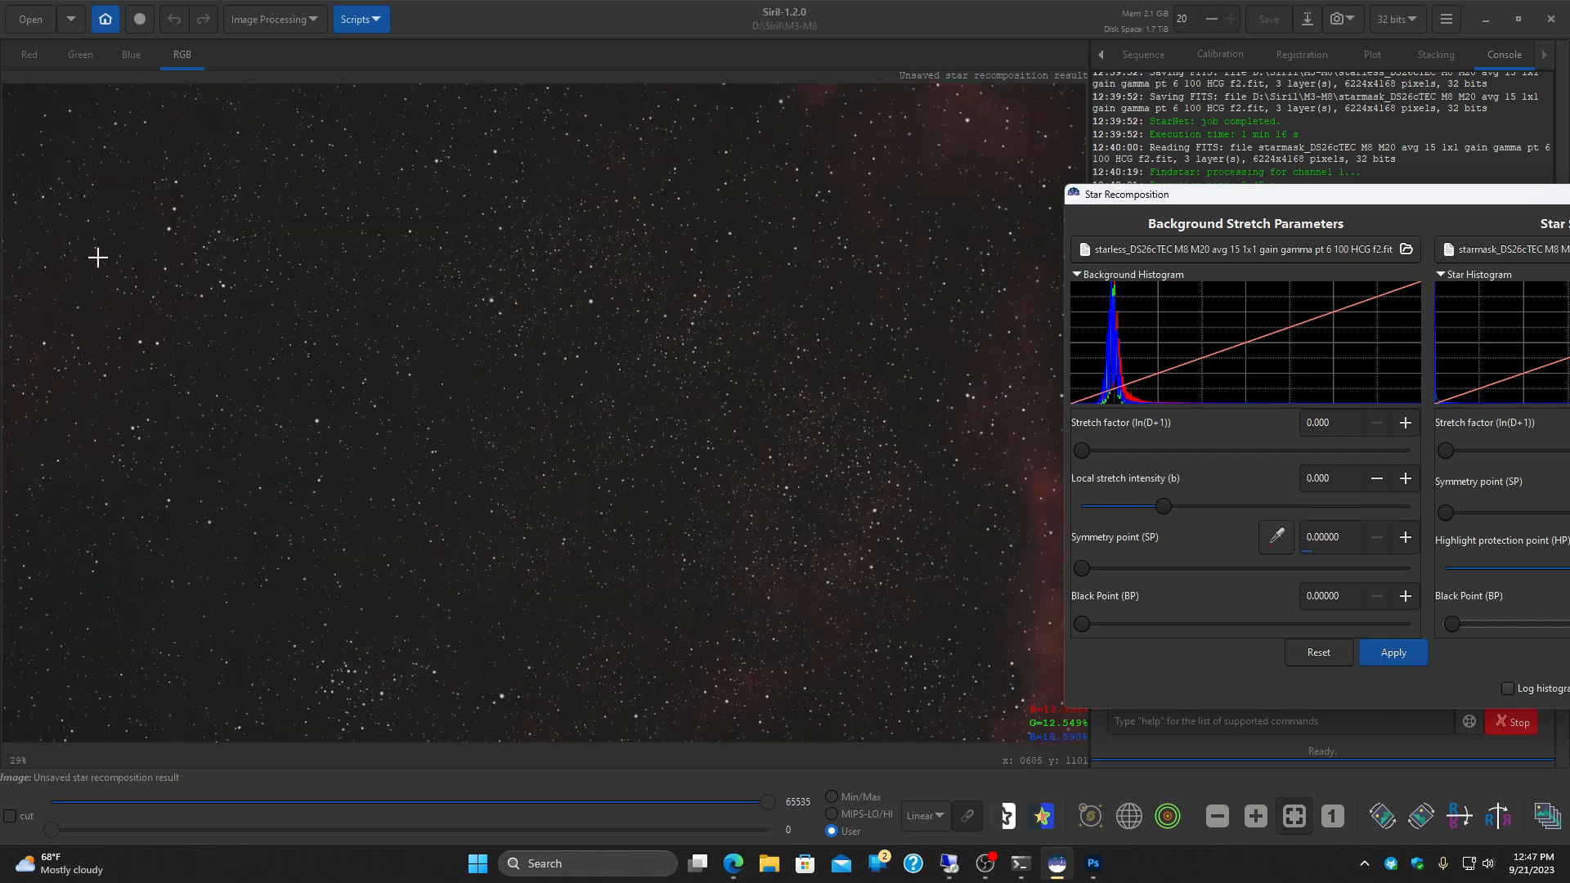
left_click_drag(432, 337, 611, 135)
left_click_drag(631, 504, 726, 319)
left_click_drag(762, 363, 747, 77)
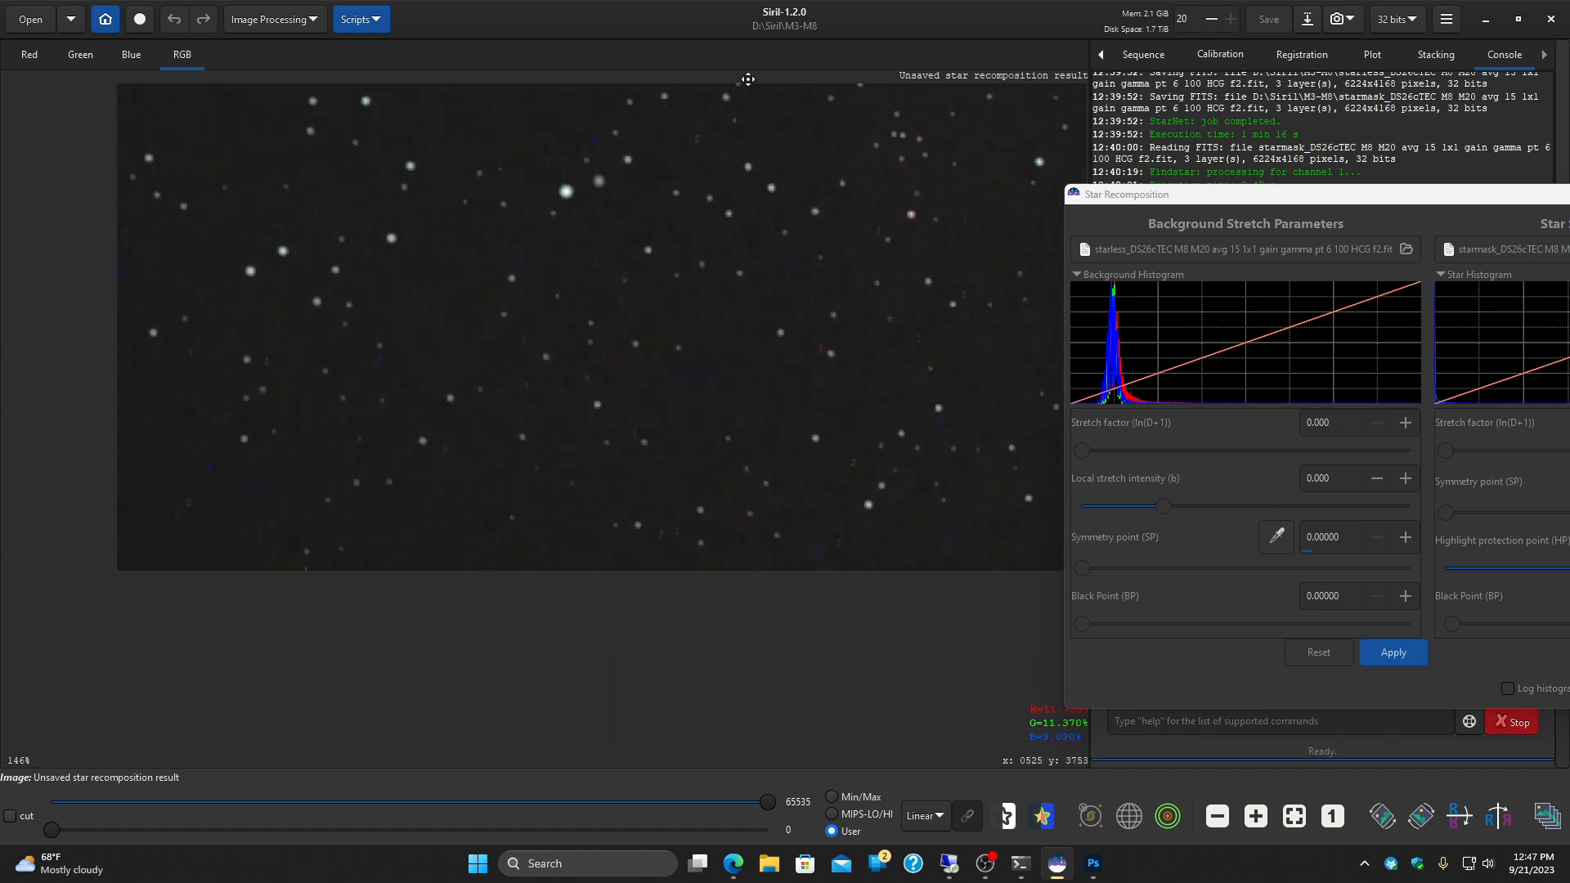
mouse_move(778, 231)
left_mouse_down()
mouse_move(704, 284)
mouse_move(193, 395)
left_mouse_up()
left_click_drag(1018, 380, 299, 367)
left_click_drag(900, 370, 297, 370)
left_click_drag(575, 375, 218, 448)
mouse_move(478, 354)
left_mouse_down()
mouse_move(368, 402)
mouse_move(245, 581)
left_mouse_up()
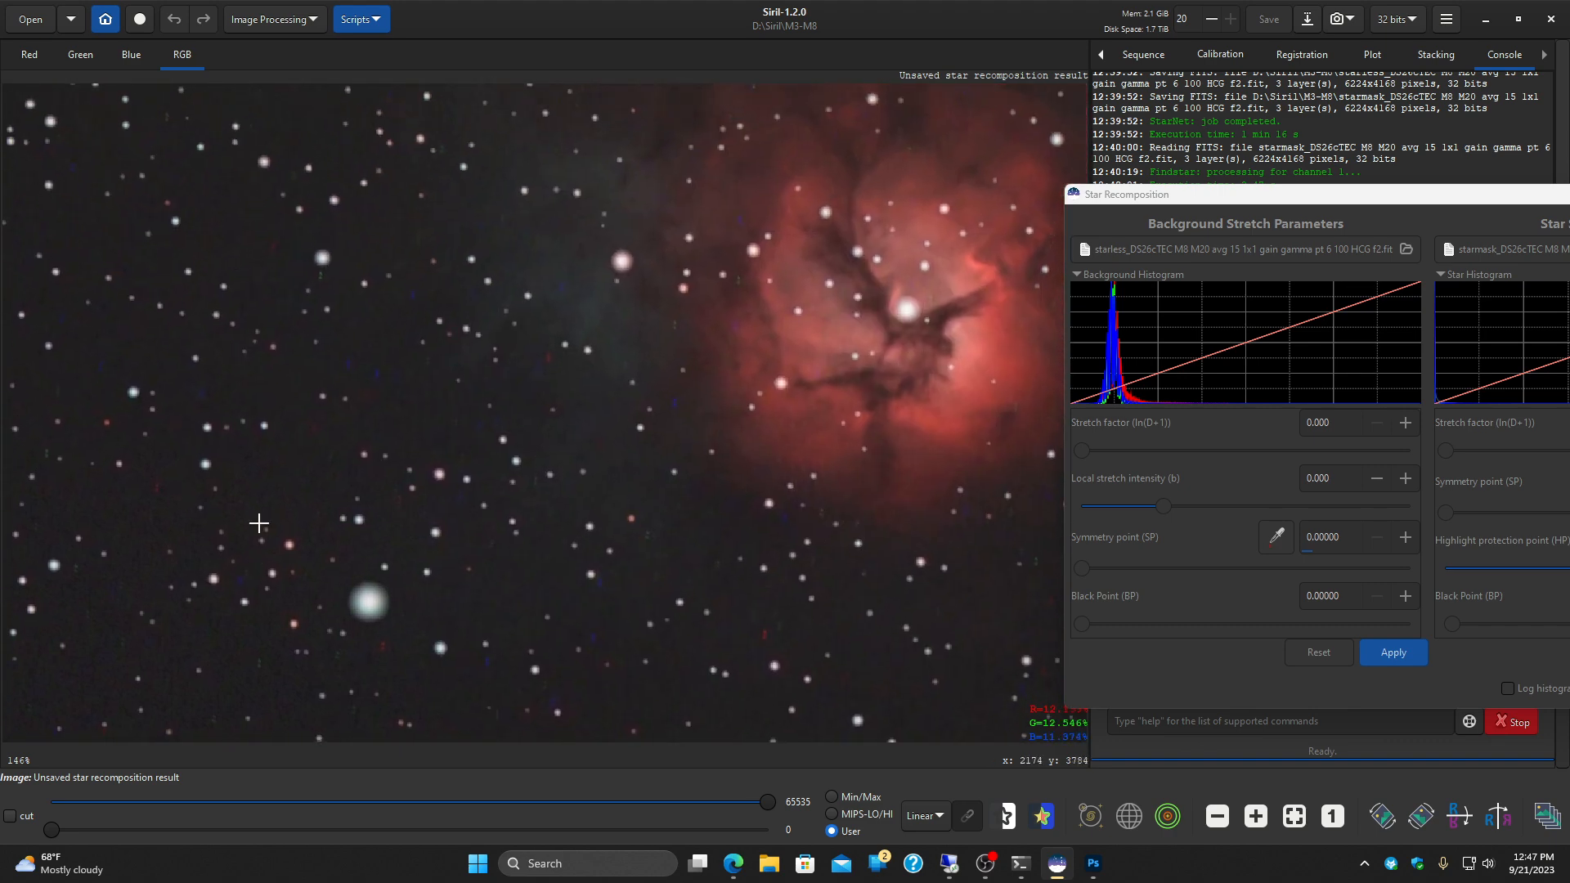
Step: Examine the star shapes from the Trifid Nebula across to the image's right edge and up along that edge
left_click_drag(466, 315, 168, 439)
mouse_move(616, 517)
left_mouse_down()
mouse_move(534, 439)
mouse_move(41, 315)
left_mouse_up()
mouse_move(670, 386)
left_mouse_down()
mouse_move(186, 332)
mouse_move(503, 392)
mouse_move(246, 364)
left_mouse_up()
left_click_drag(719, 425, 278, 394)
mouse_move(661, 417)
left_mouse_down()
mouse_move(209, 395)
mouse_move(232, 428)
mouse_move(358, 459)
mouse_move(140, 434)
left_mouse_up()
left_click_drag(662, 454, 208, 435)
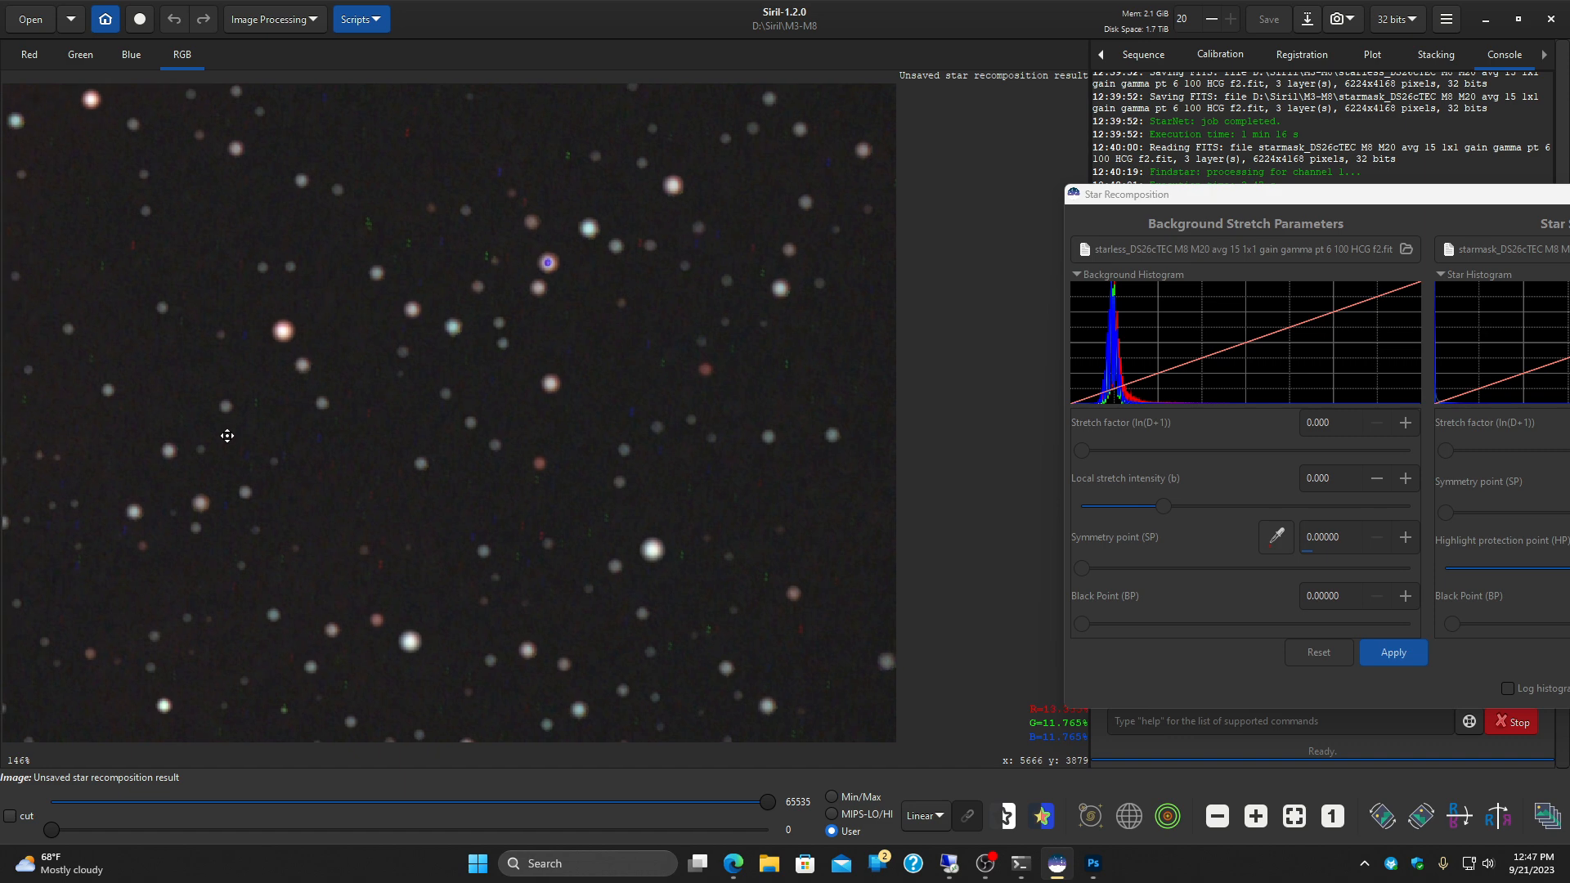
left_click_drag(321, 282, 533, 566)
left_click_drag(566, 417, 564, 430)
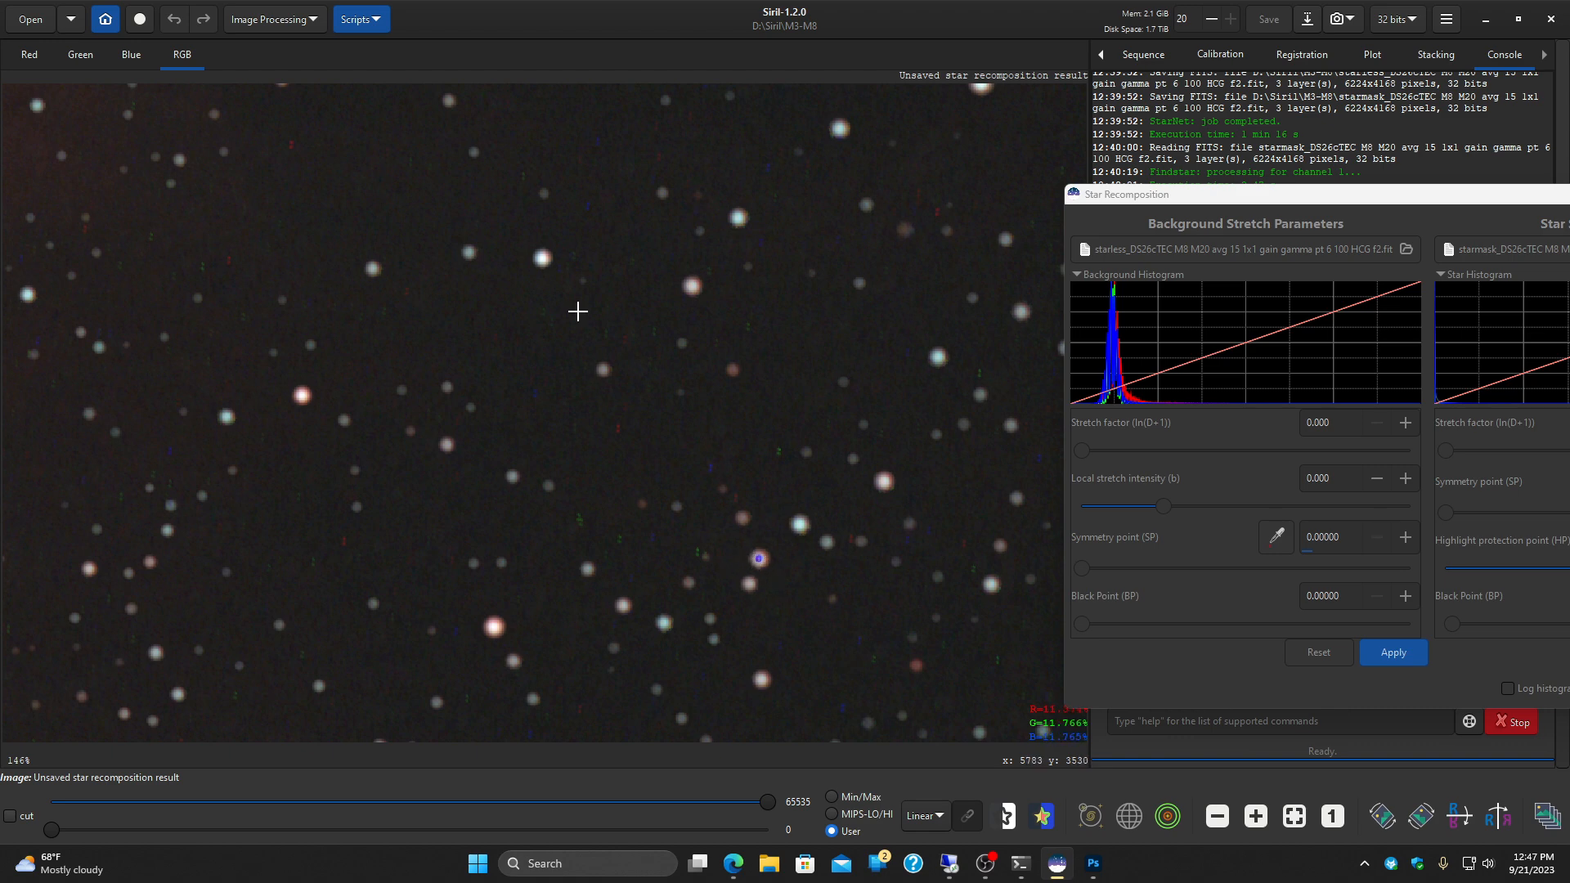
left_click_drag(579, 312, 590, 448)
left_click_drag(591, 299, 610, 459)
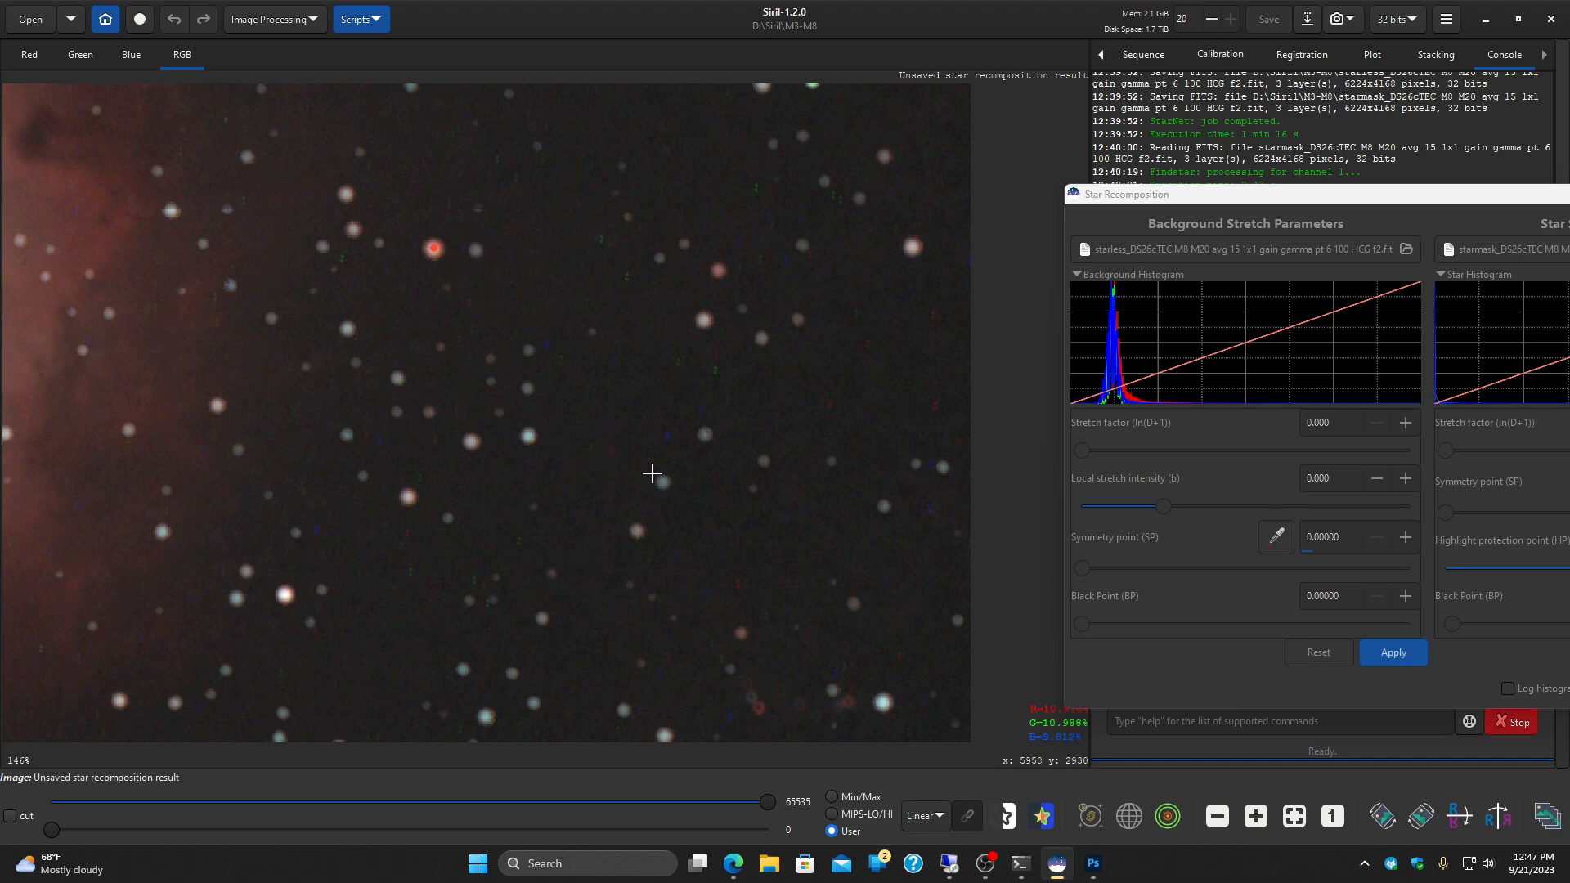
Step: Select a small faint star near the image's right edge and measure its roundness with PSF
left_click_drag(653, 472, 674, 493)
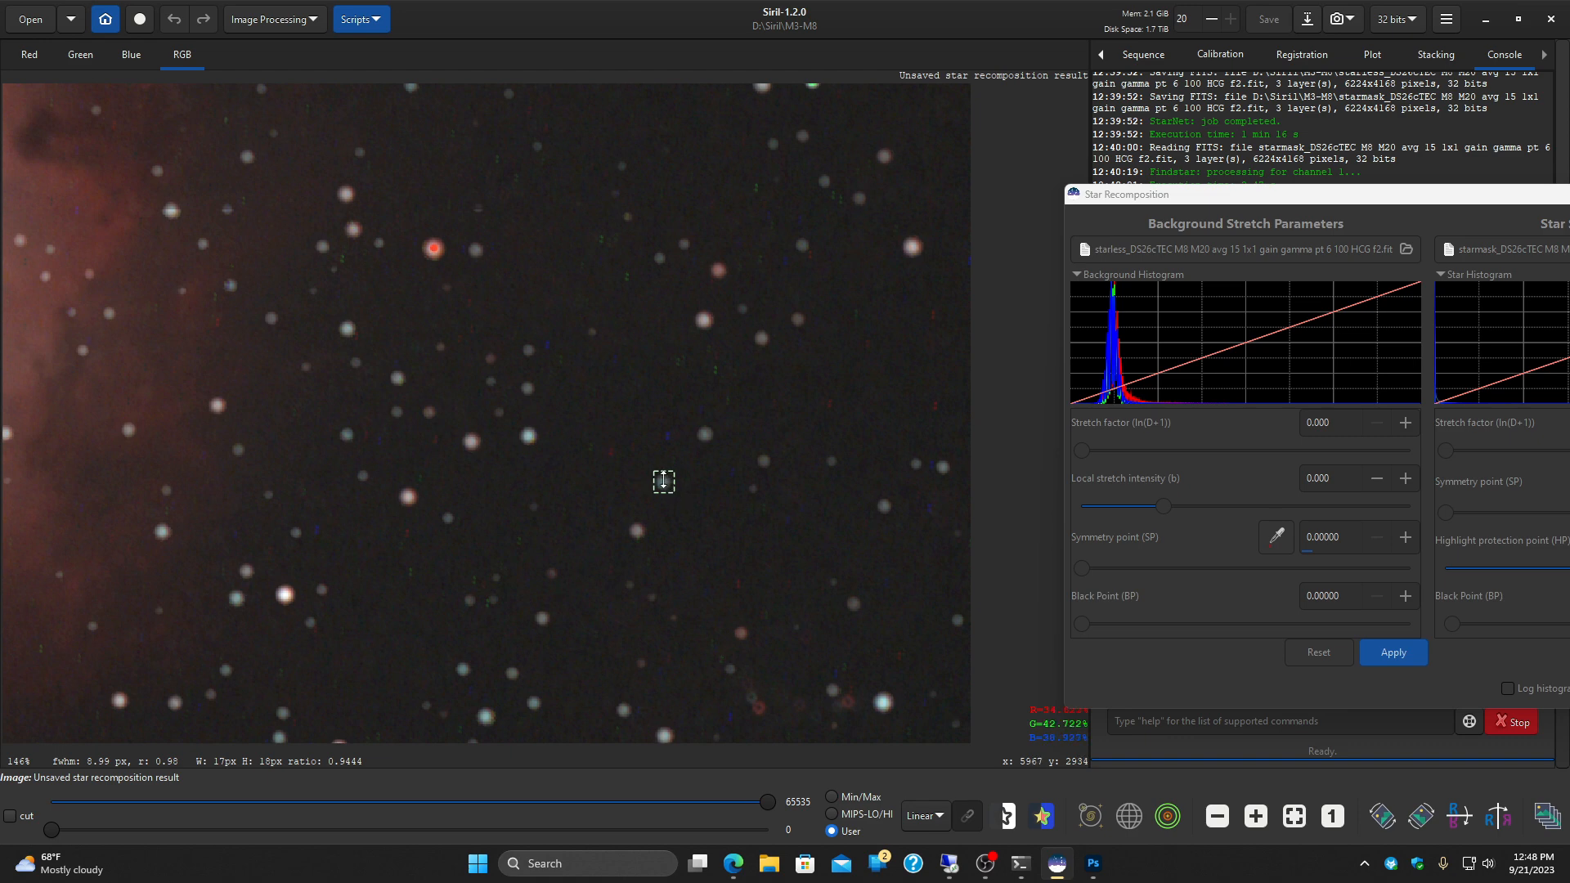
right_click(663, 484)
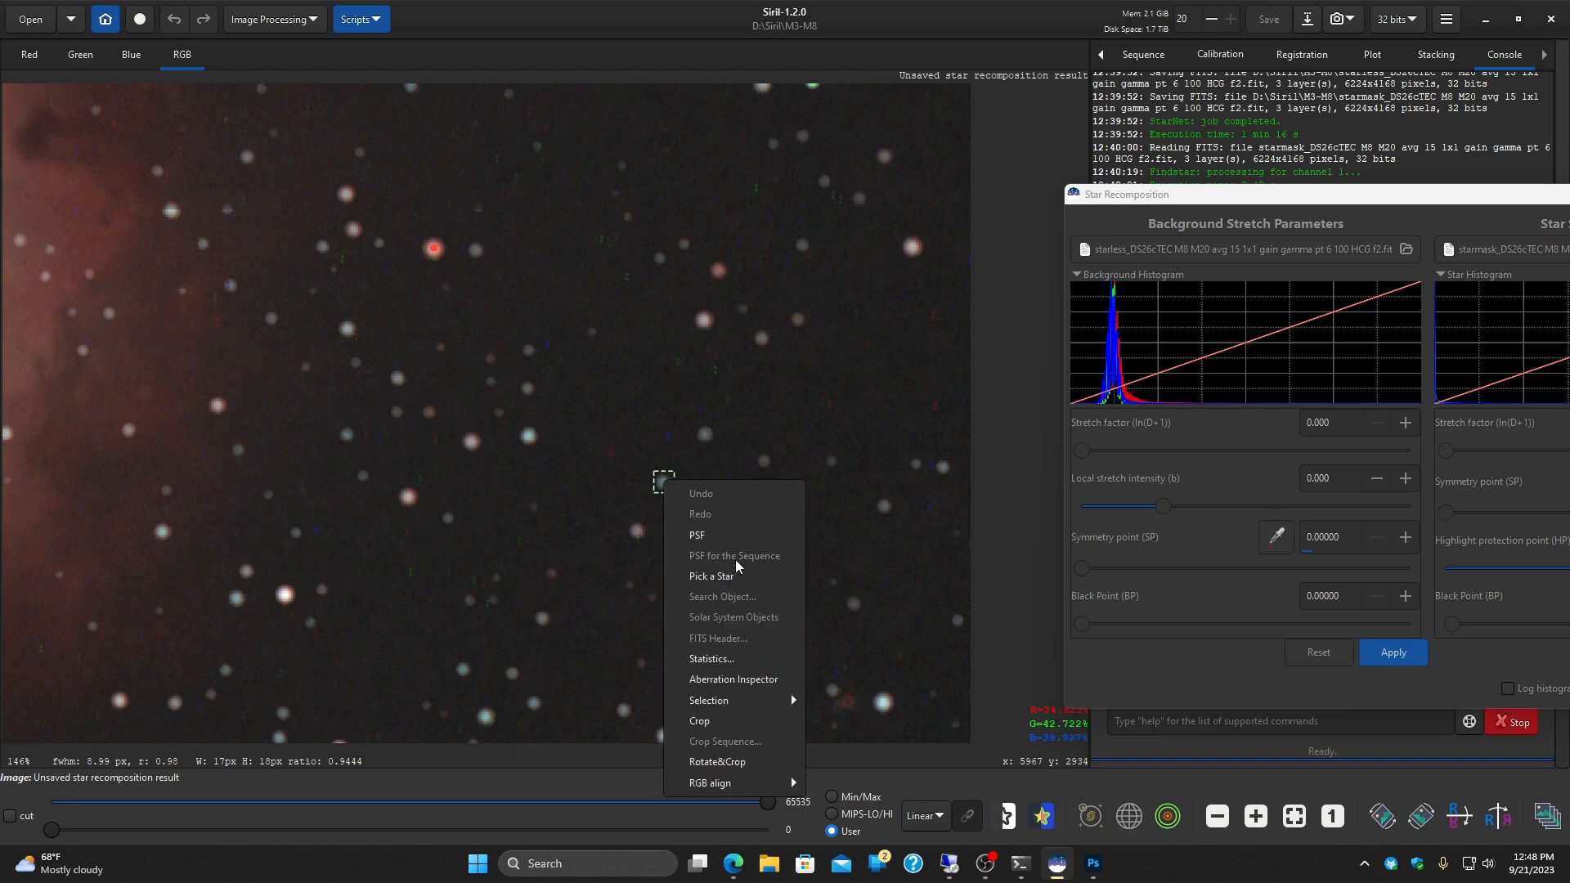
left_click(696, 536)
left_click(775, 596)
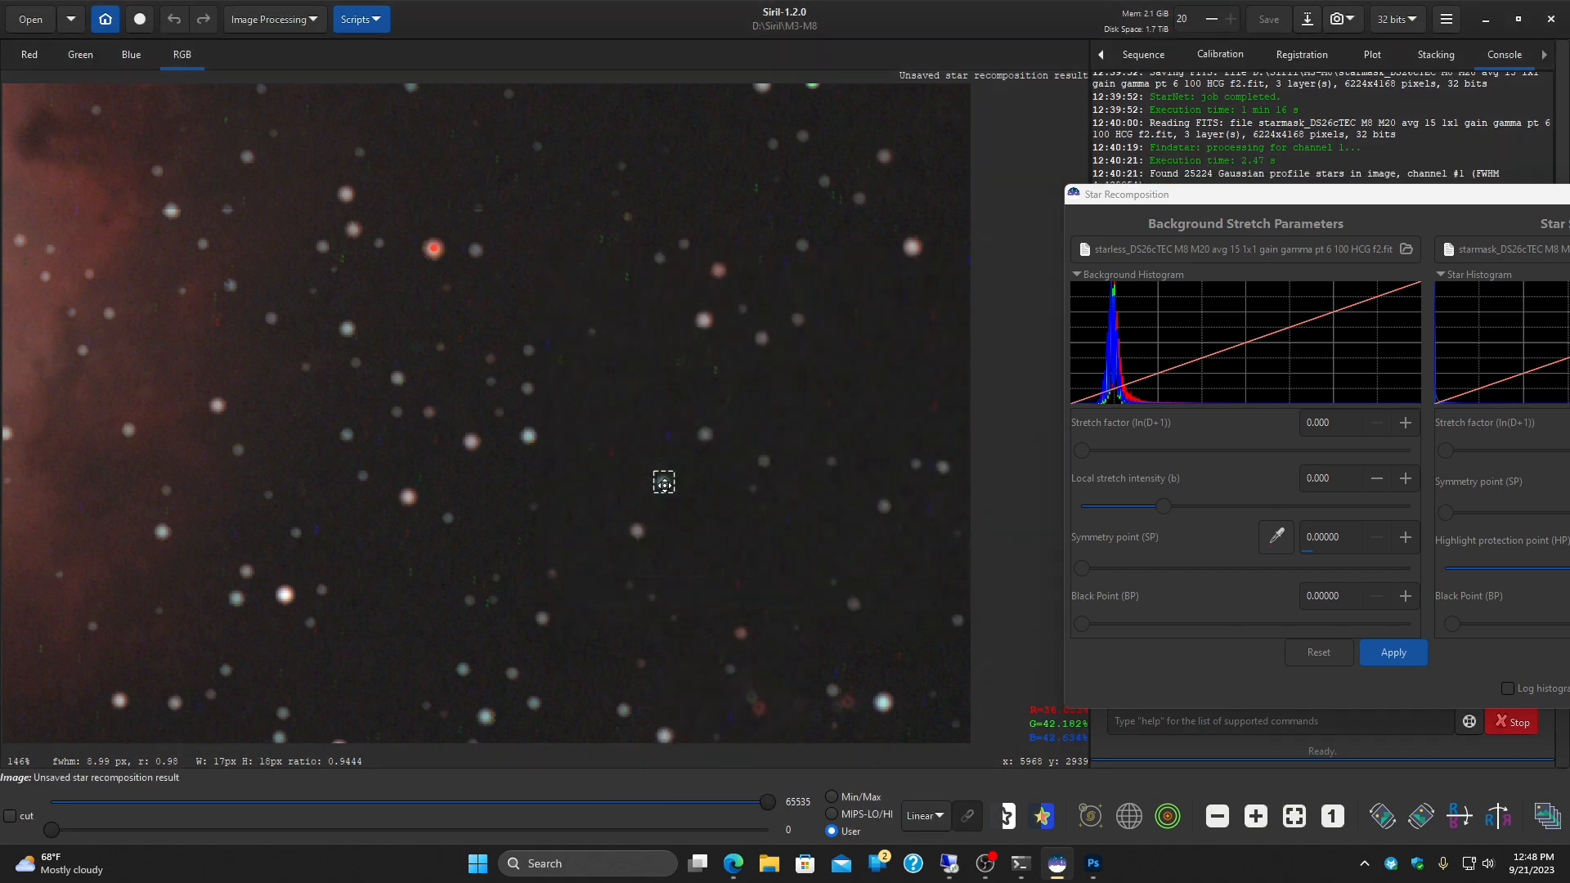
right_click(664, 484)
left_click(721, 533)
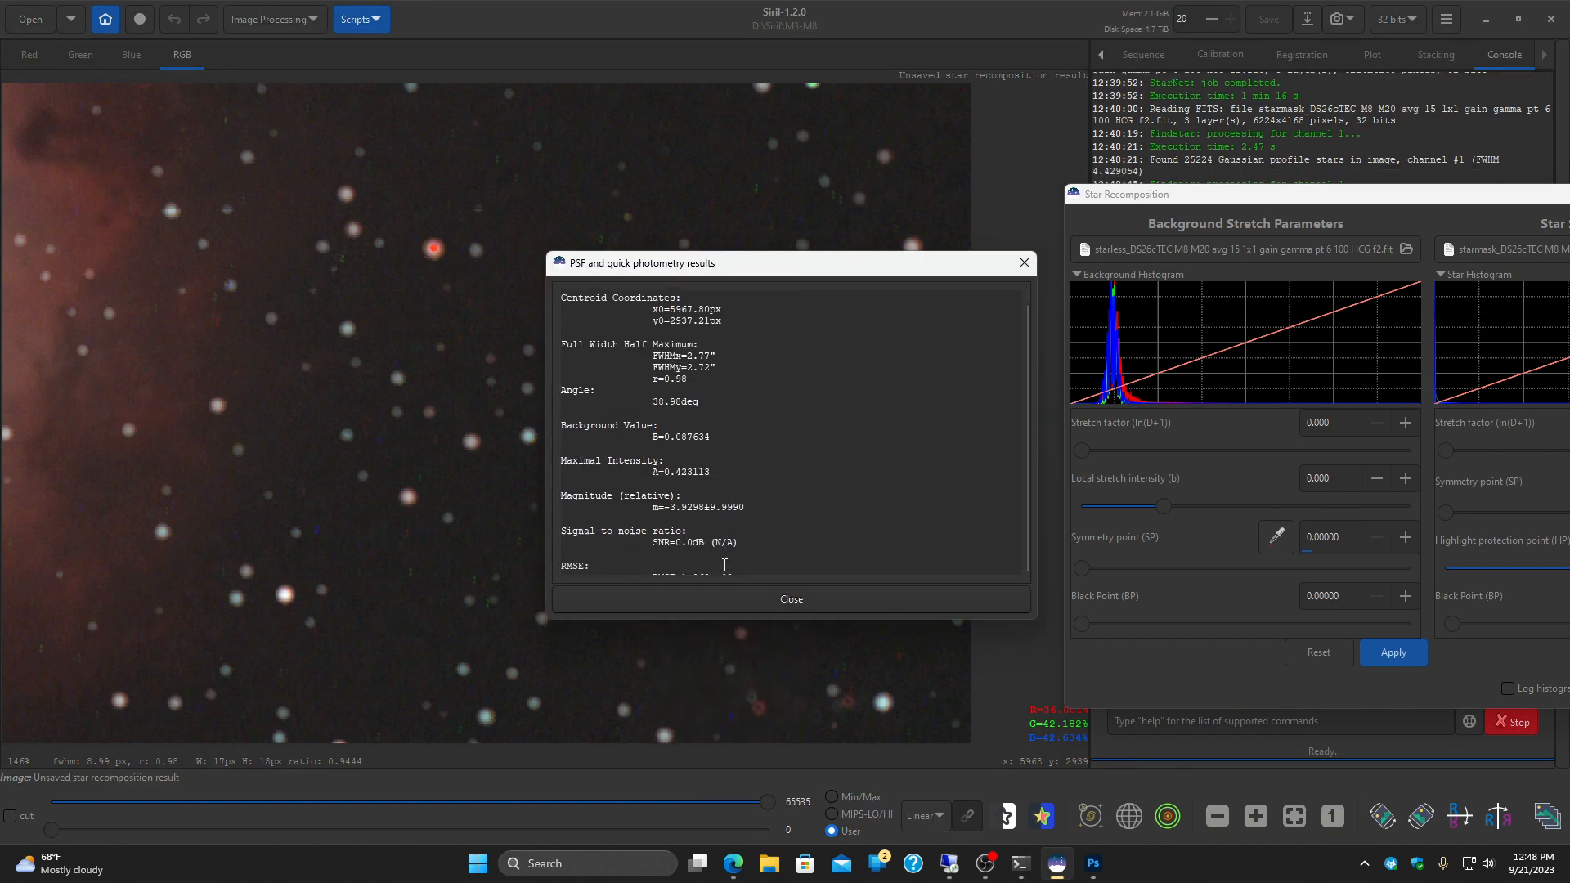
left_click(763, 592)
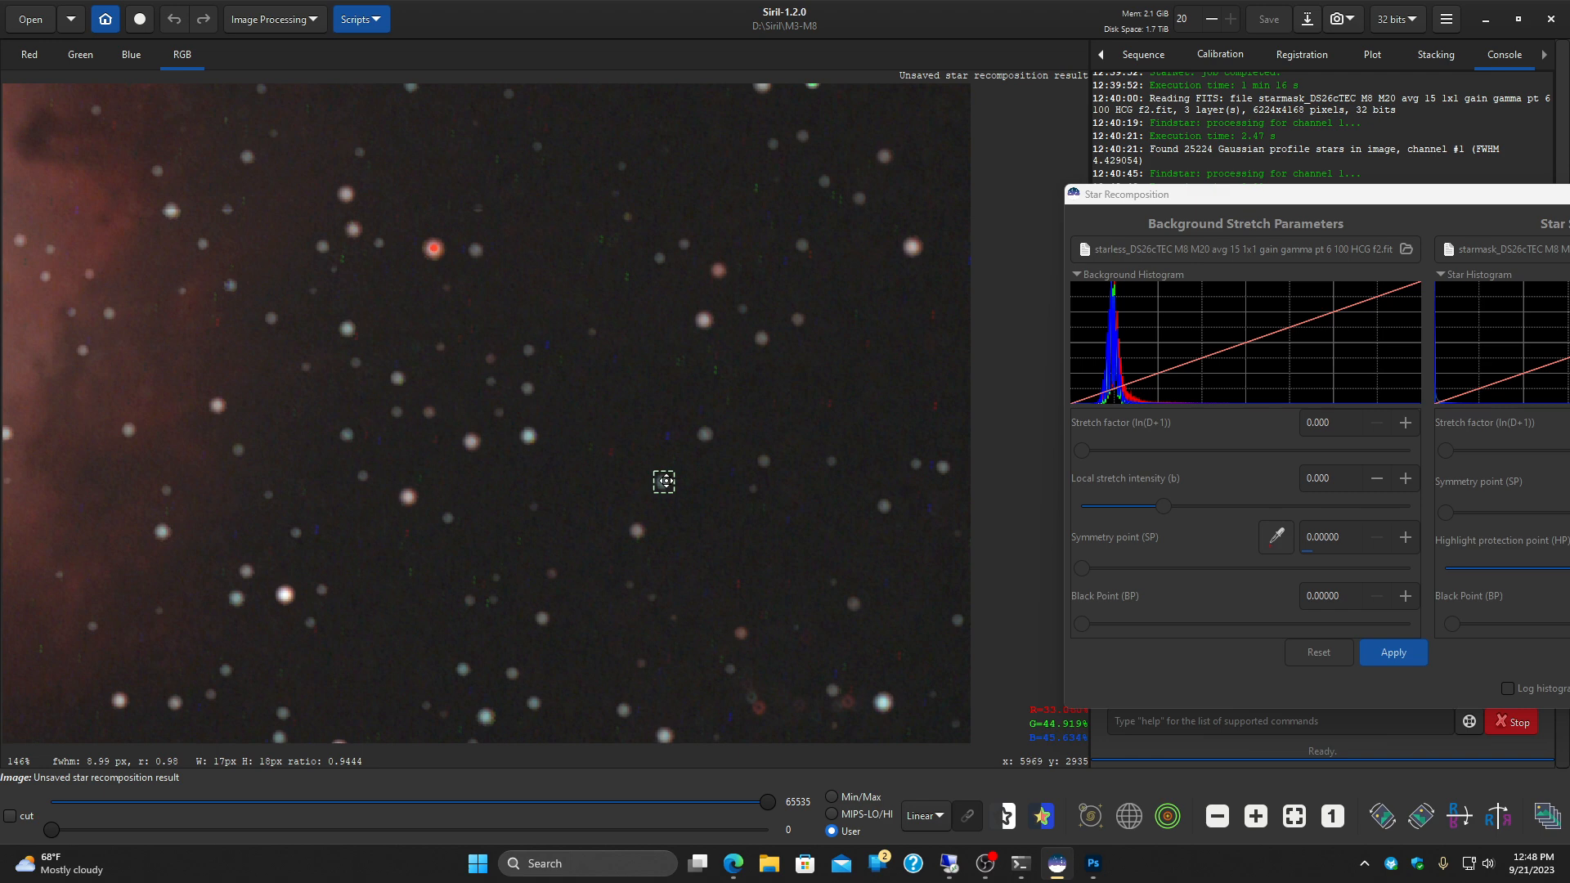
Step: Measure the selected star in Dynamic PSF using Pick a Star, clear it from the star list and close the results
right_click(663, 481)
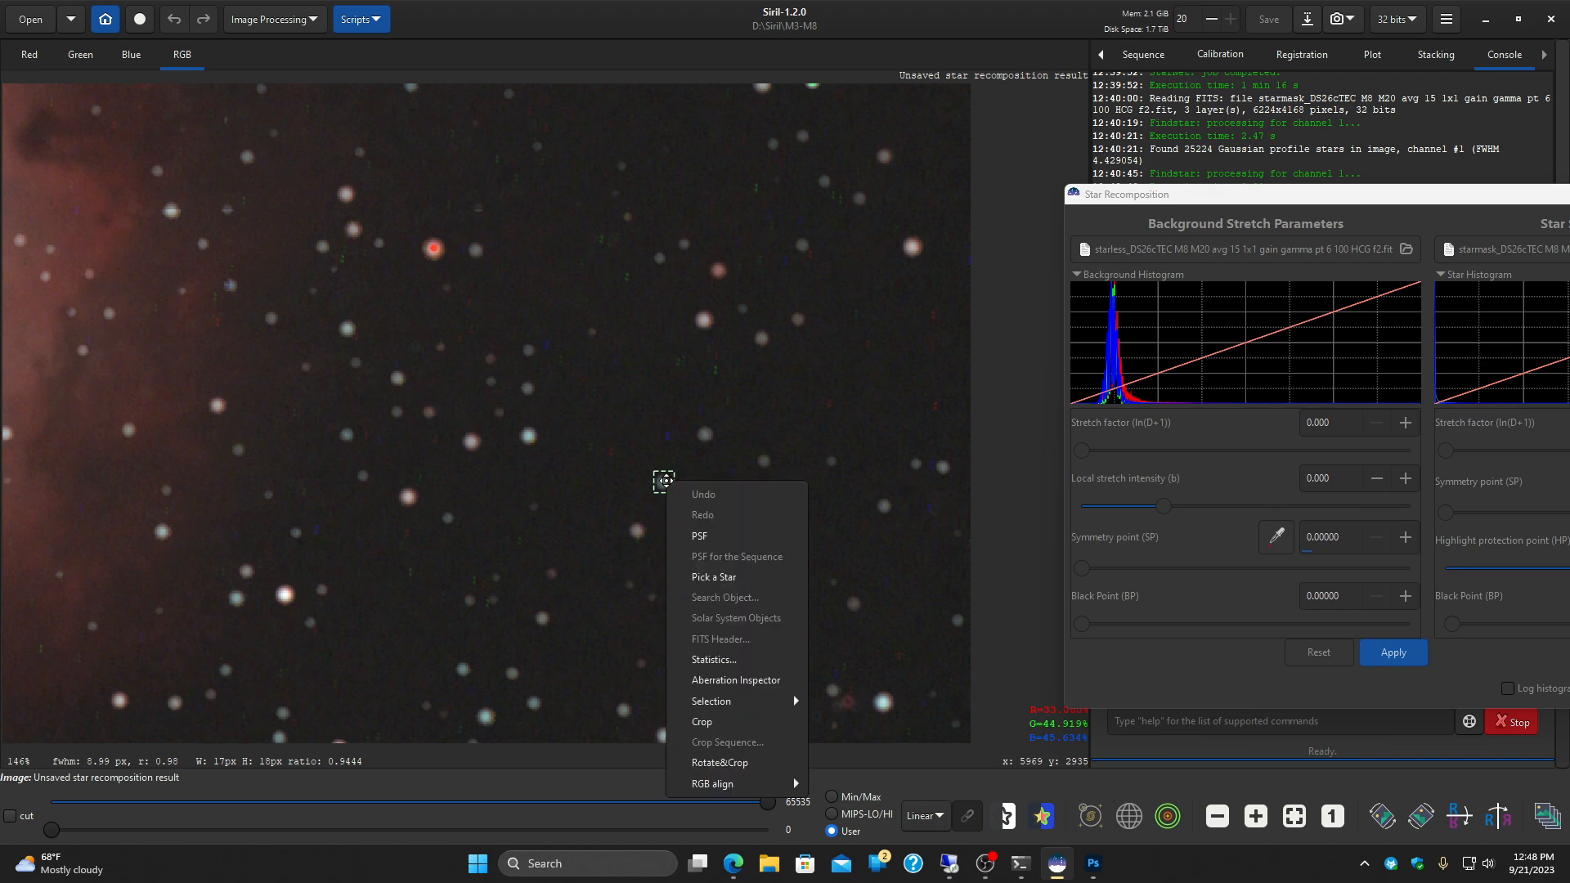
left_click(736, 575)
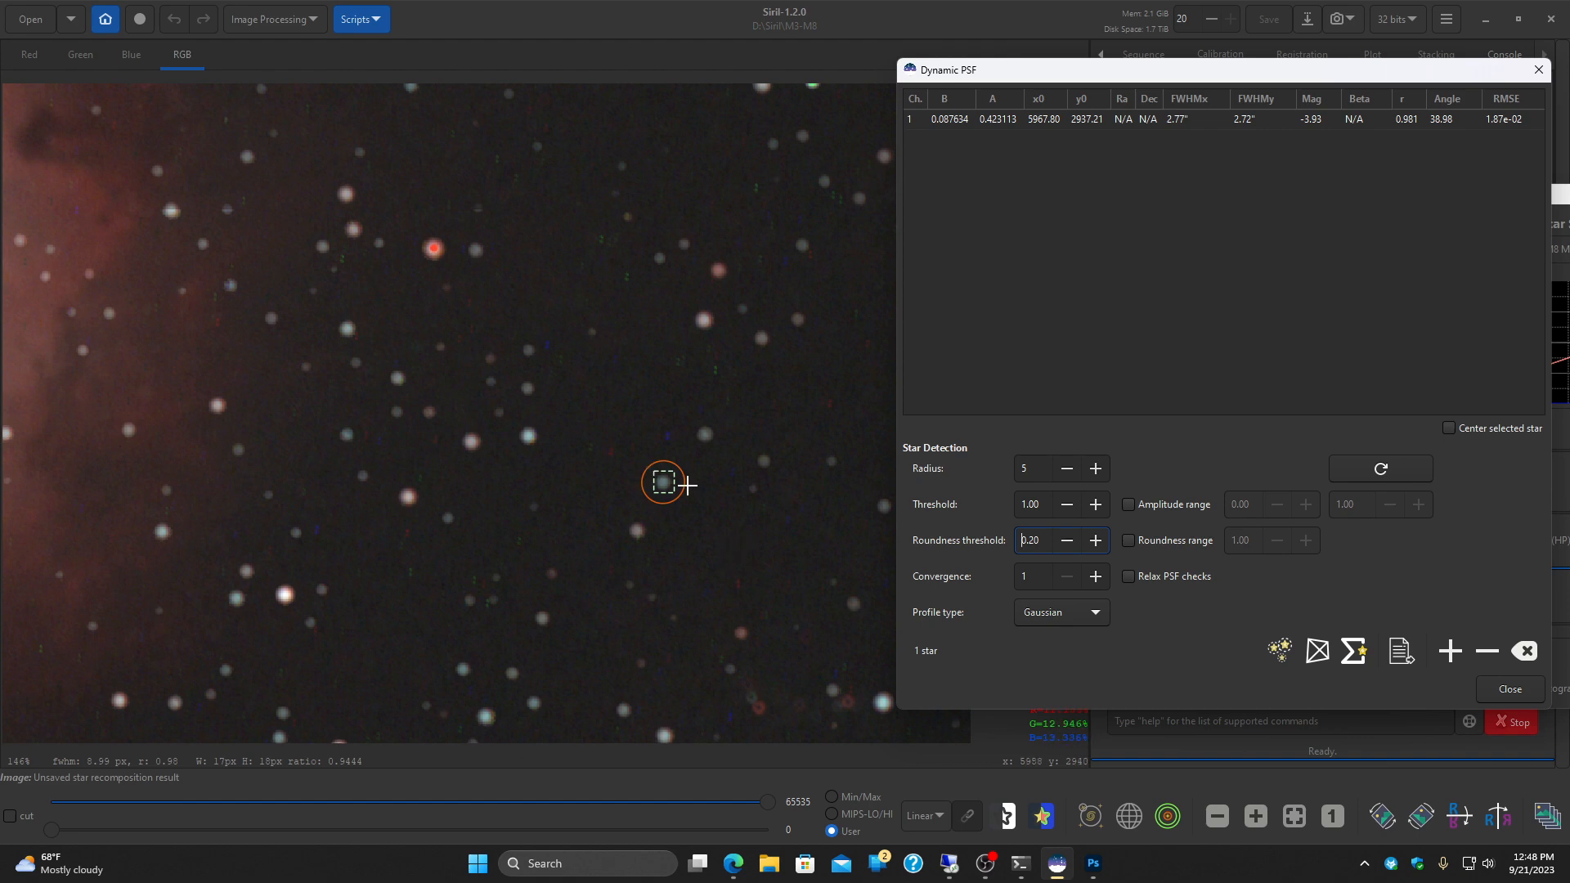
left_click(737, 511)
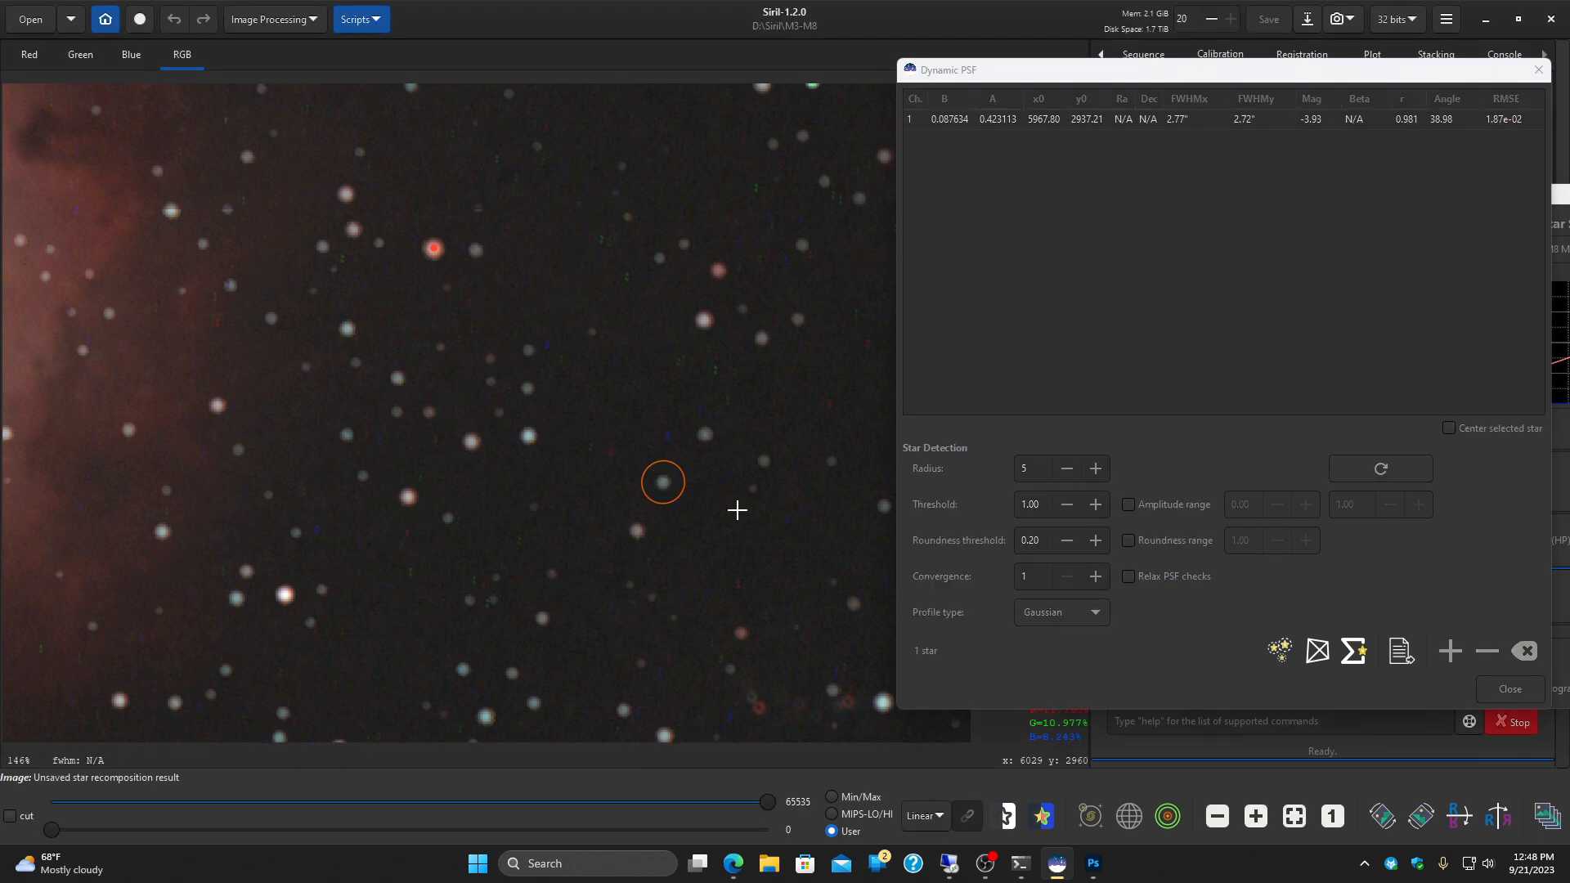
left_click(1515, 650)
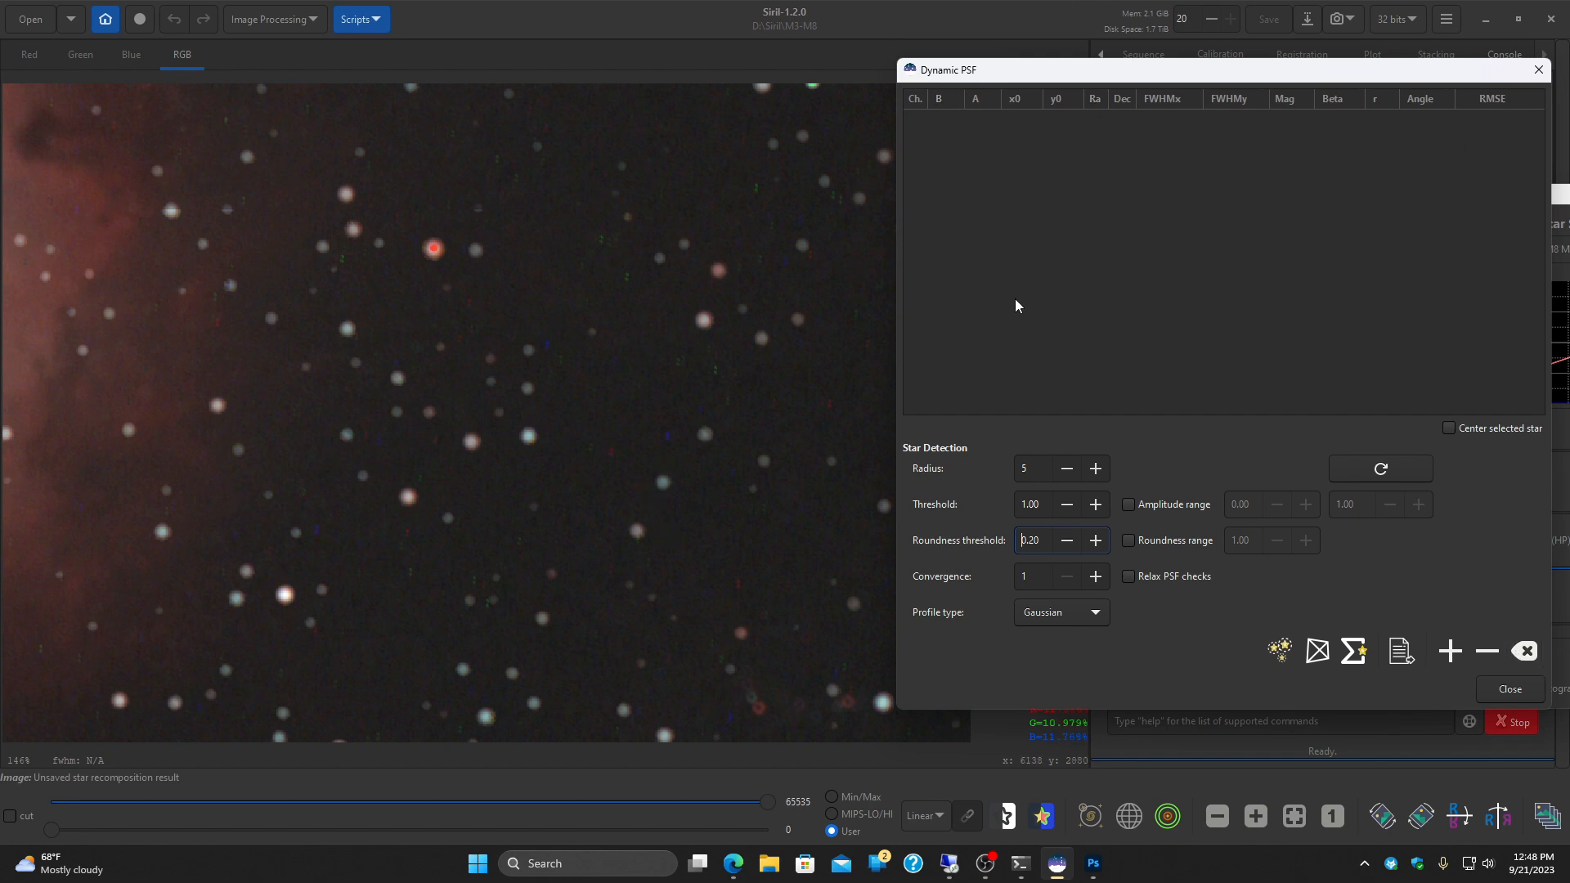
left_click(1509, 689)
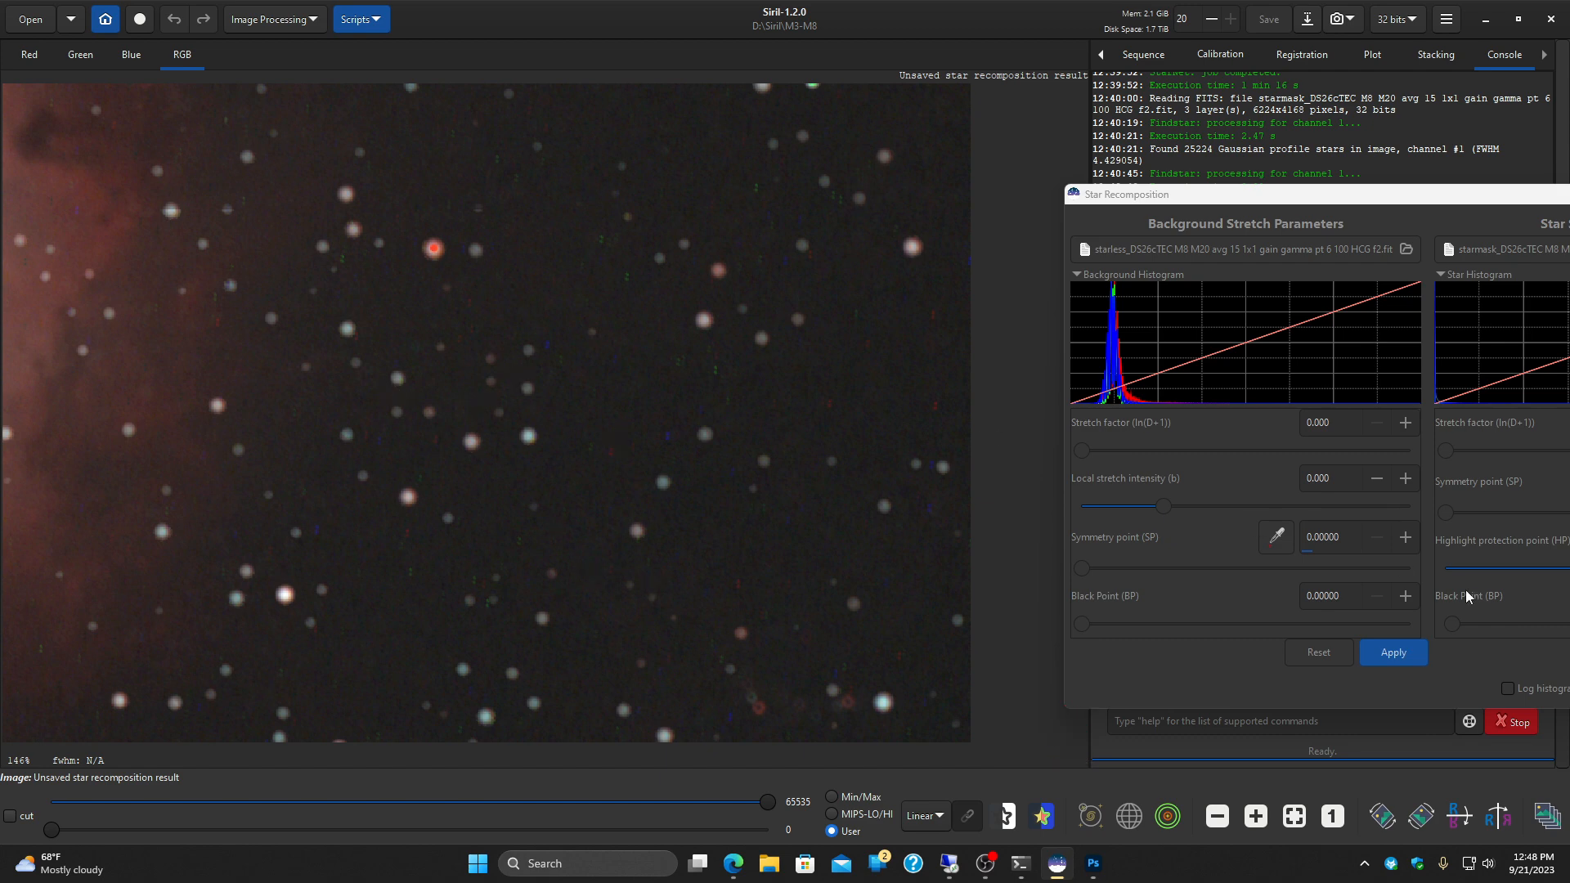
Step: Examine the recombined image as a whole and its star shapes up close in the area above the Lagoon Nebula
left_click(1292, 816)
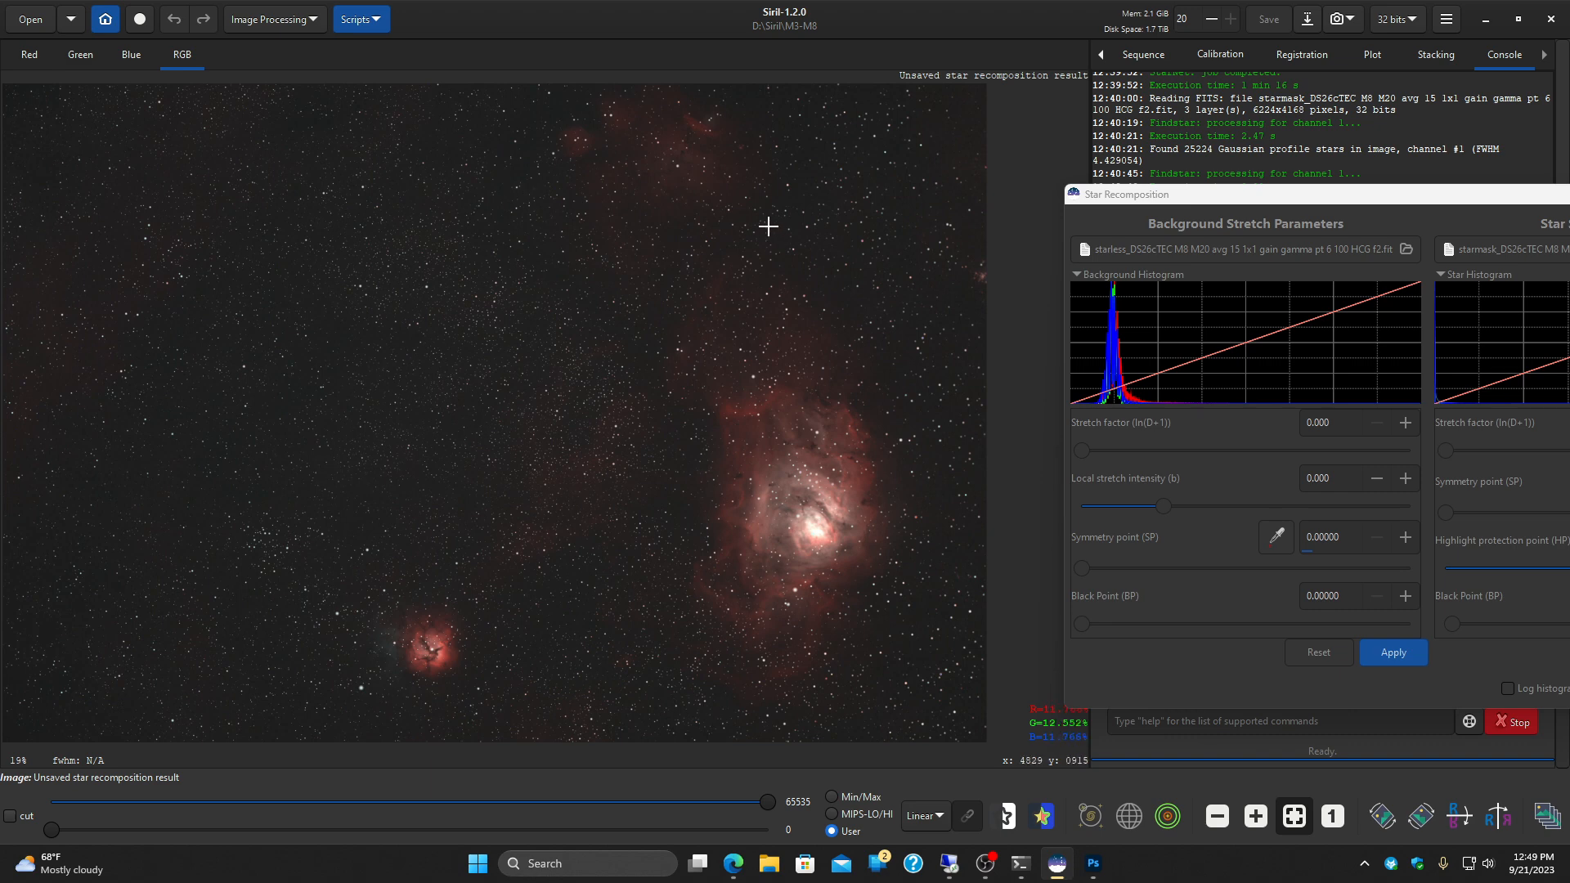
scroll(798, 208, "up", 6)
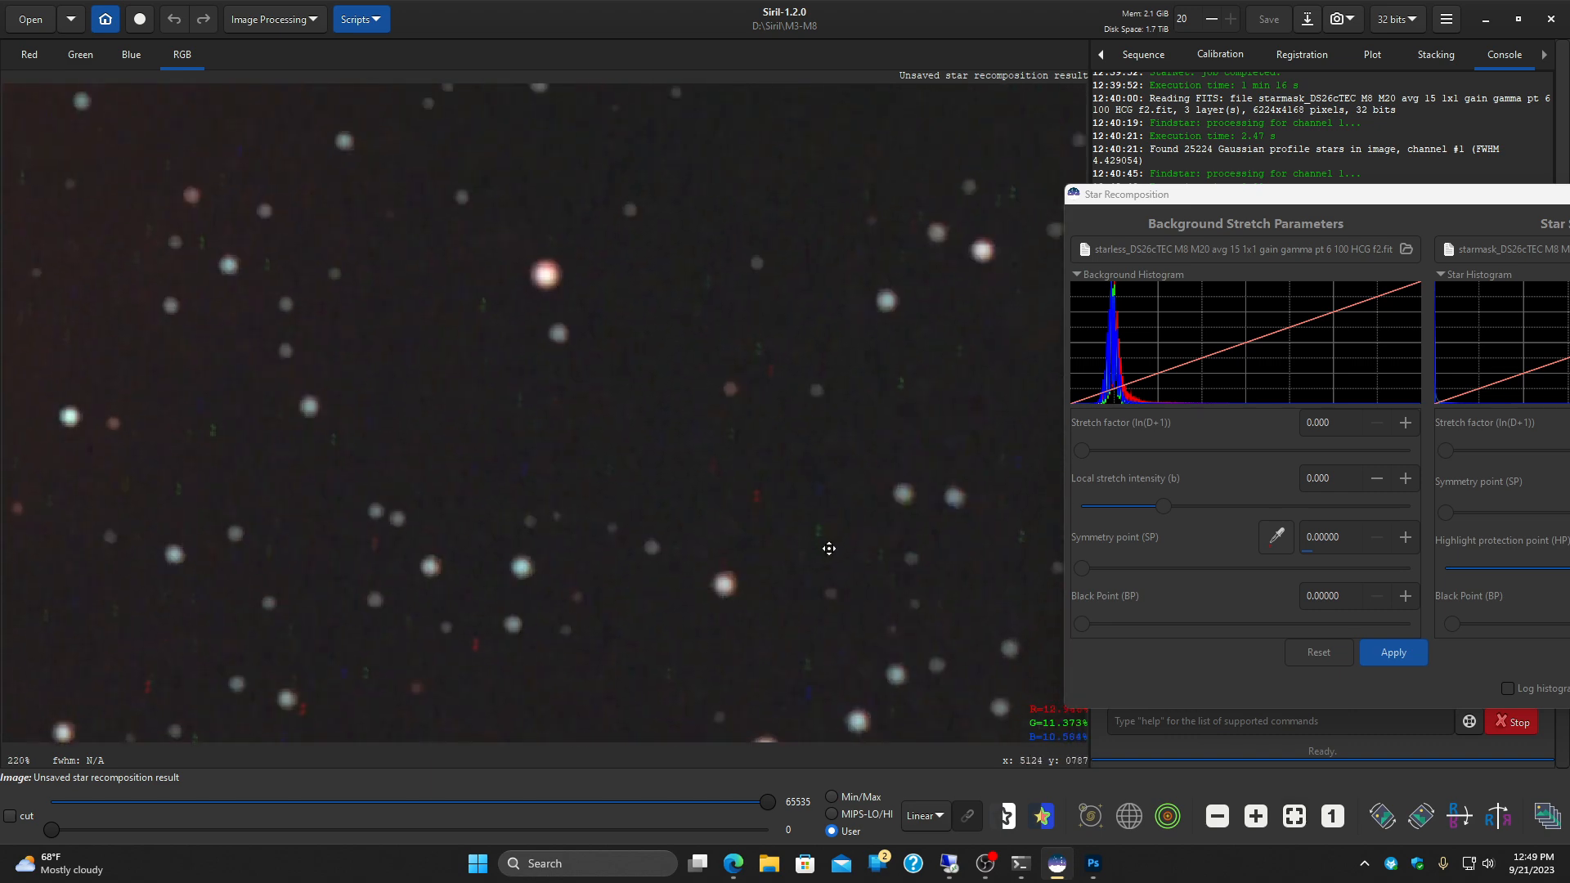
left_click_drag(799, 429, 635, 598)
left_click_drag(354, 219, 966, 465)
left_click_drag(415, 474, 1020, 459)
left_click_drag(578, 528, 895, 209)
scroll(624, 291, "down", 4)
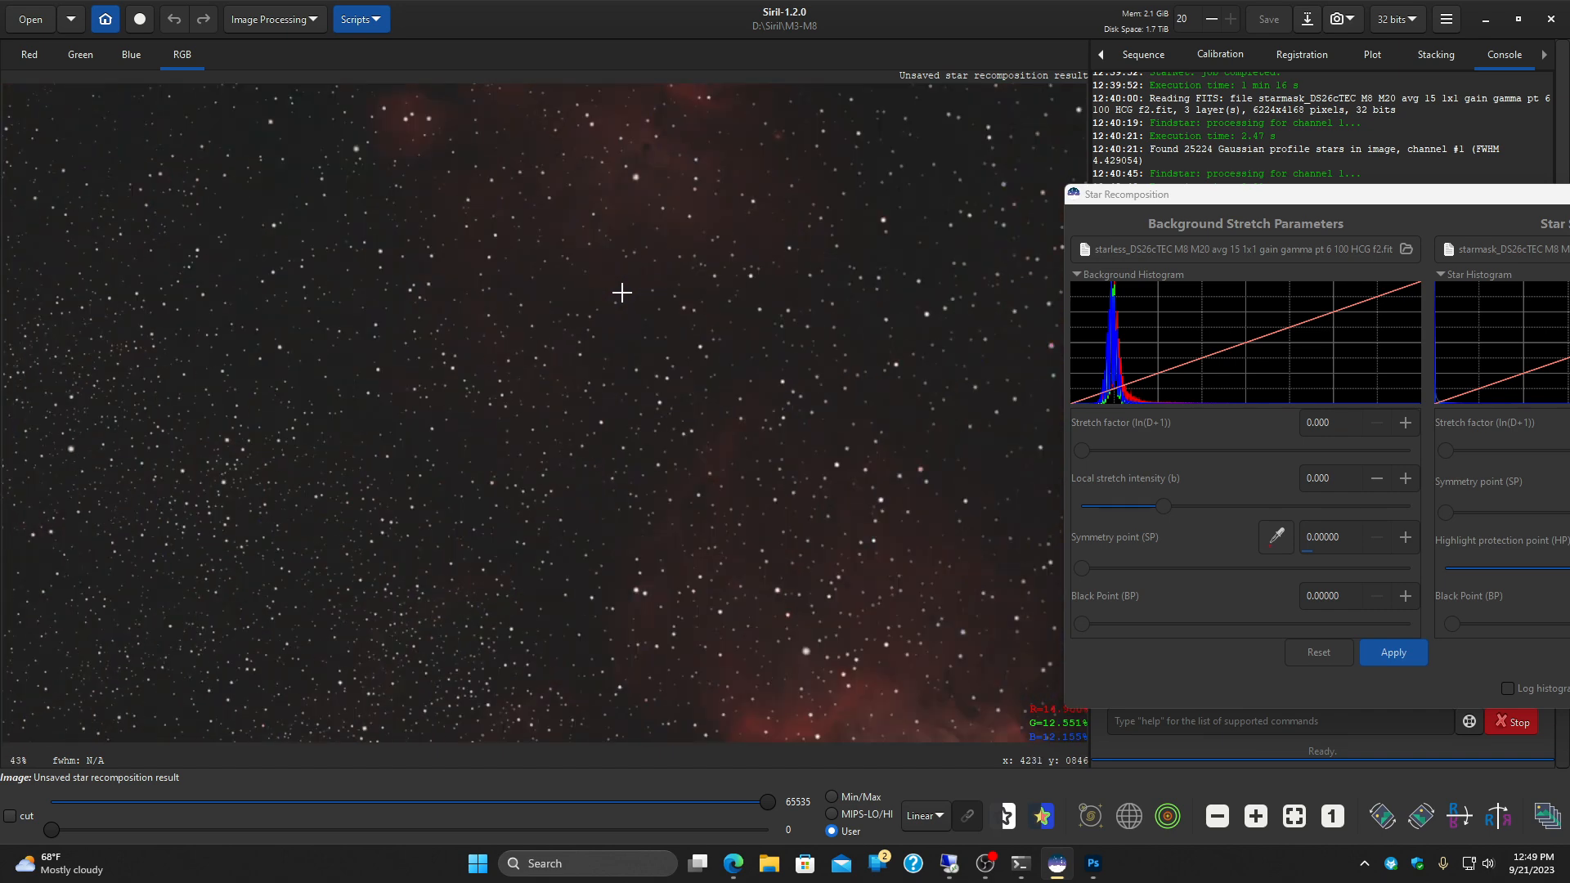
scroll(603, 440, "down", 1)
scroll(602, 439, "up", 6)
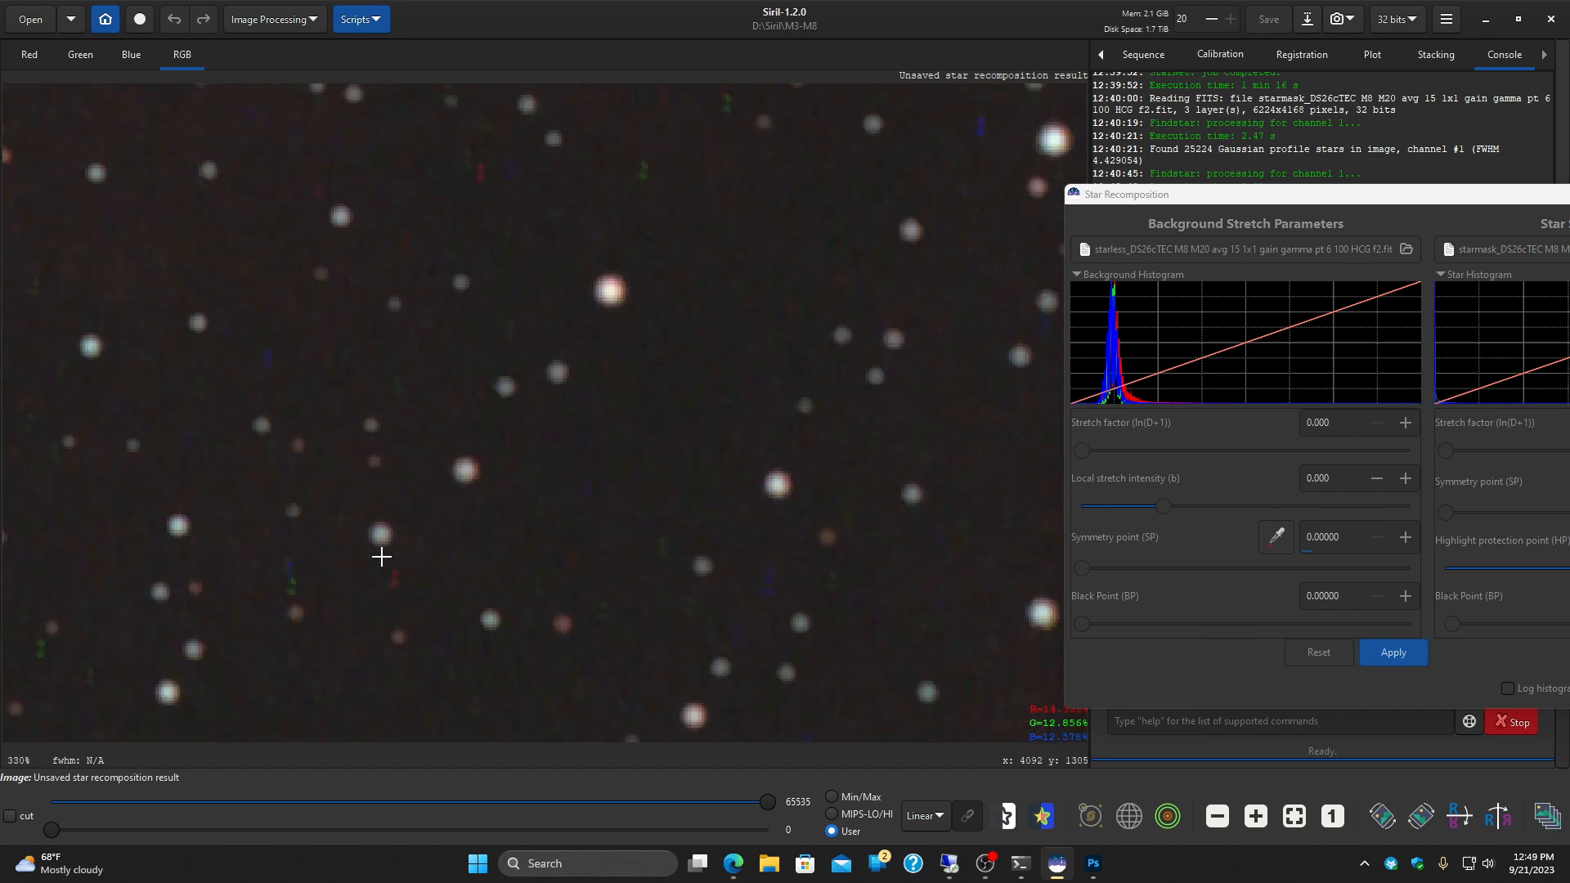
scroll(493, 561, "down", 6)
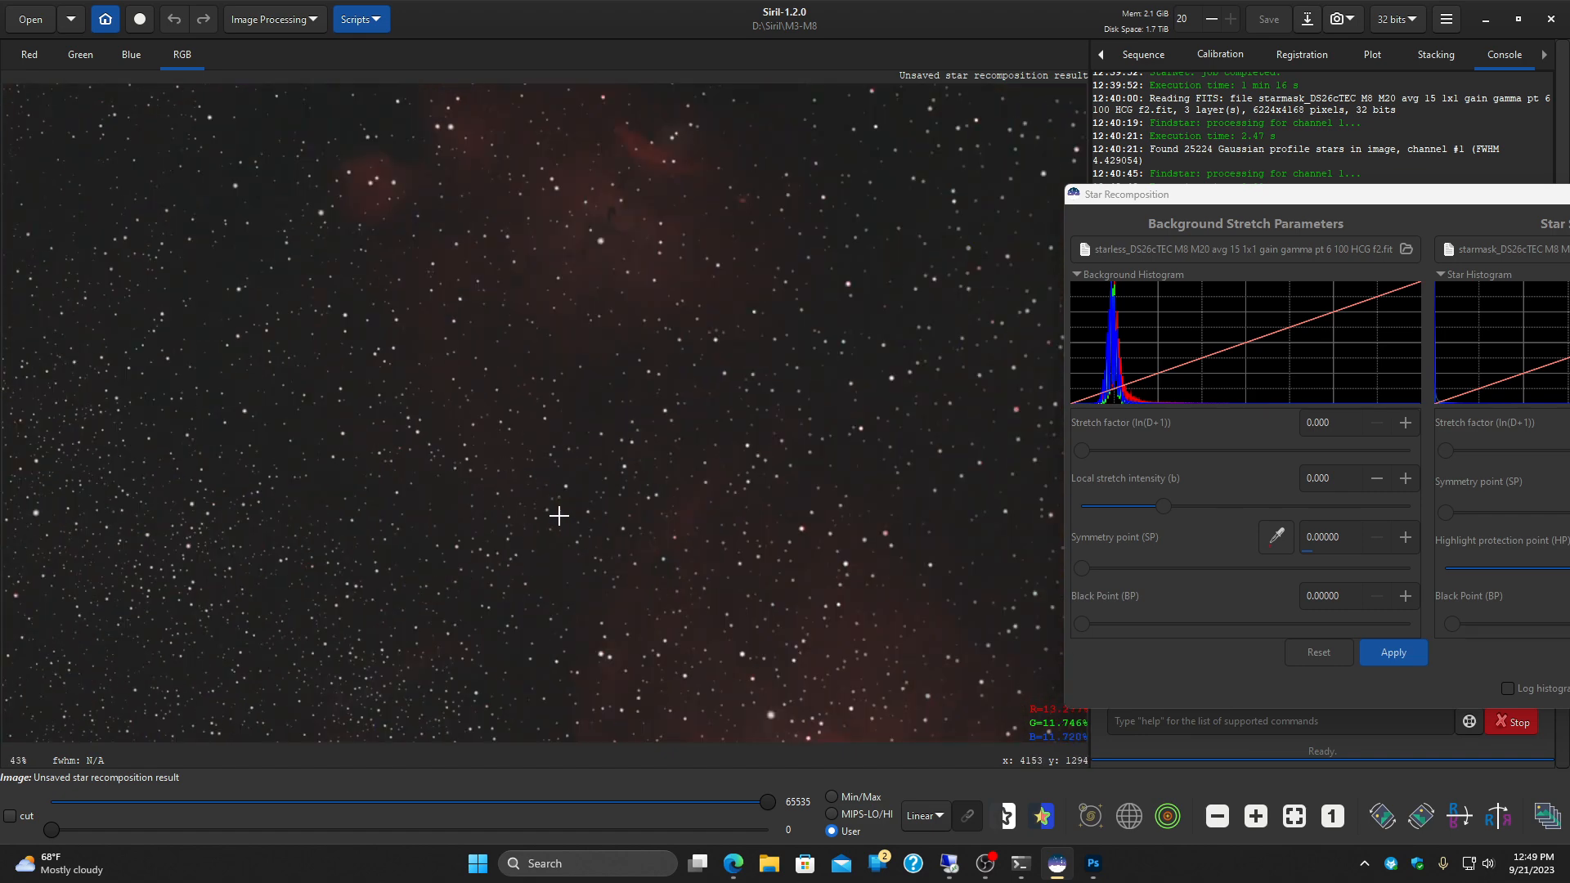
scroll(541, 577, "down", 2)
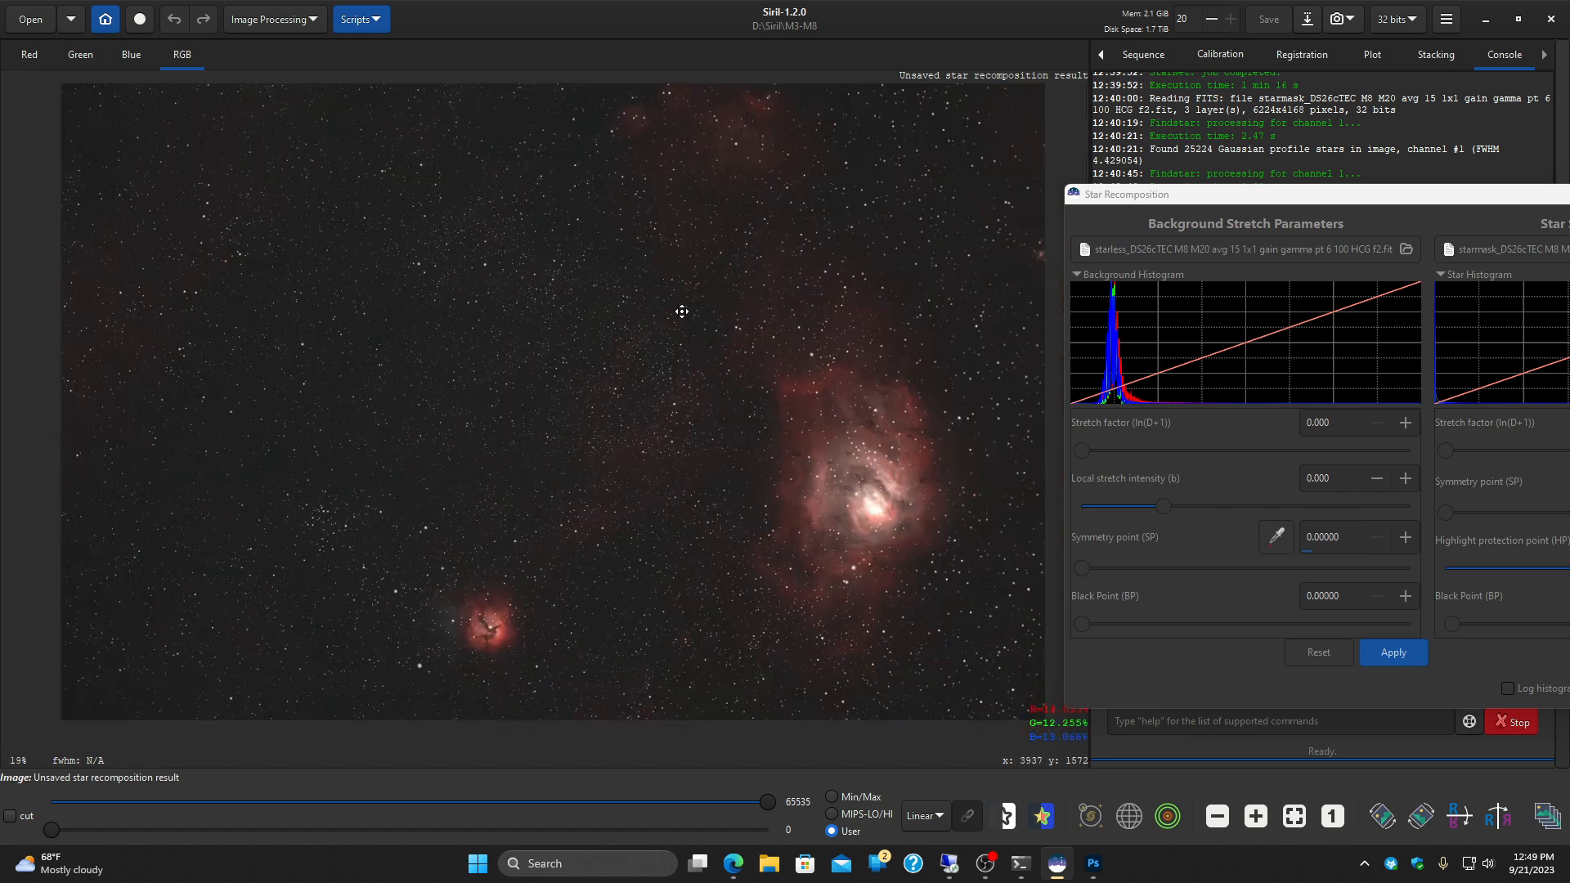
Step: Bring the Star Recomposition dialog back into full view and close it, keeping the recombined image
left_click_drag(680, 315, 660, 364)
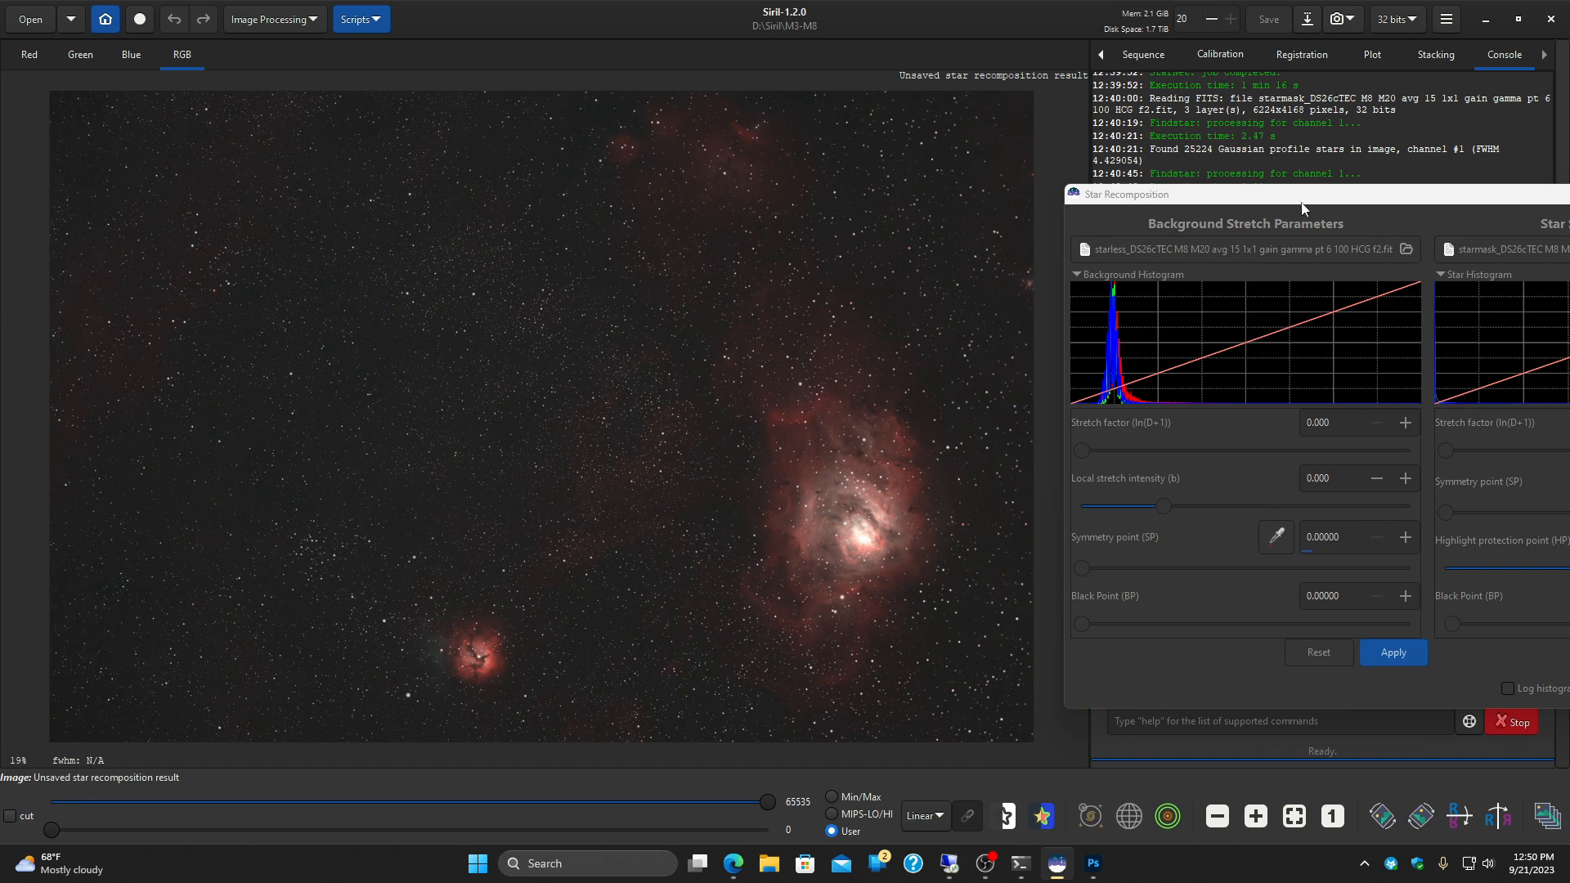
left_click_drag(1129, 195, 784, 162)
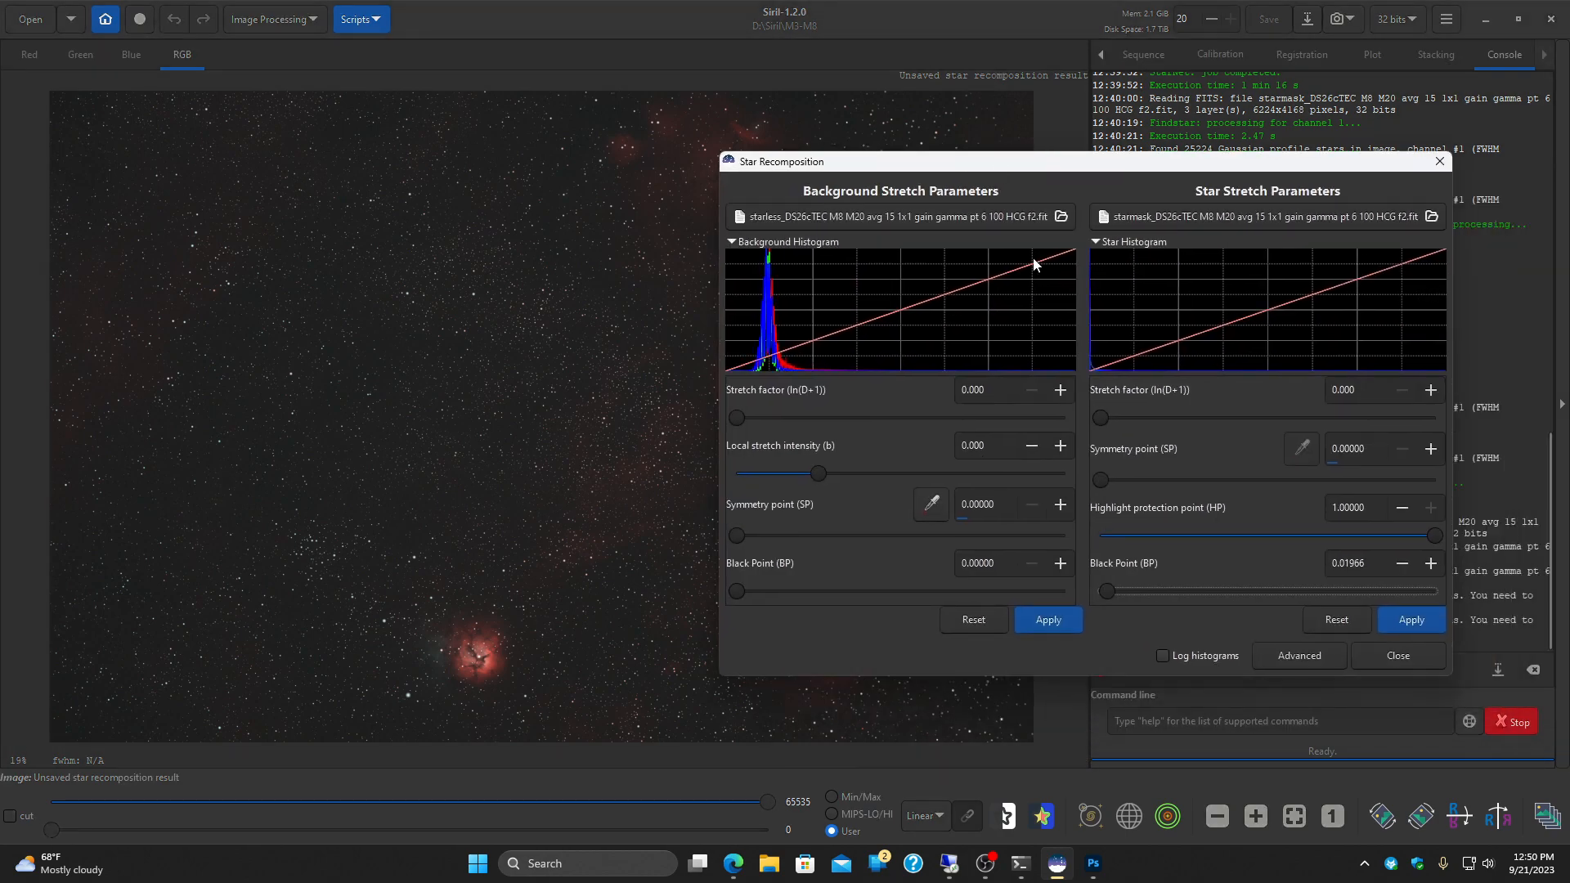
left_click(1369, 658)
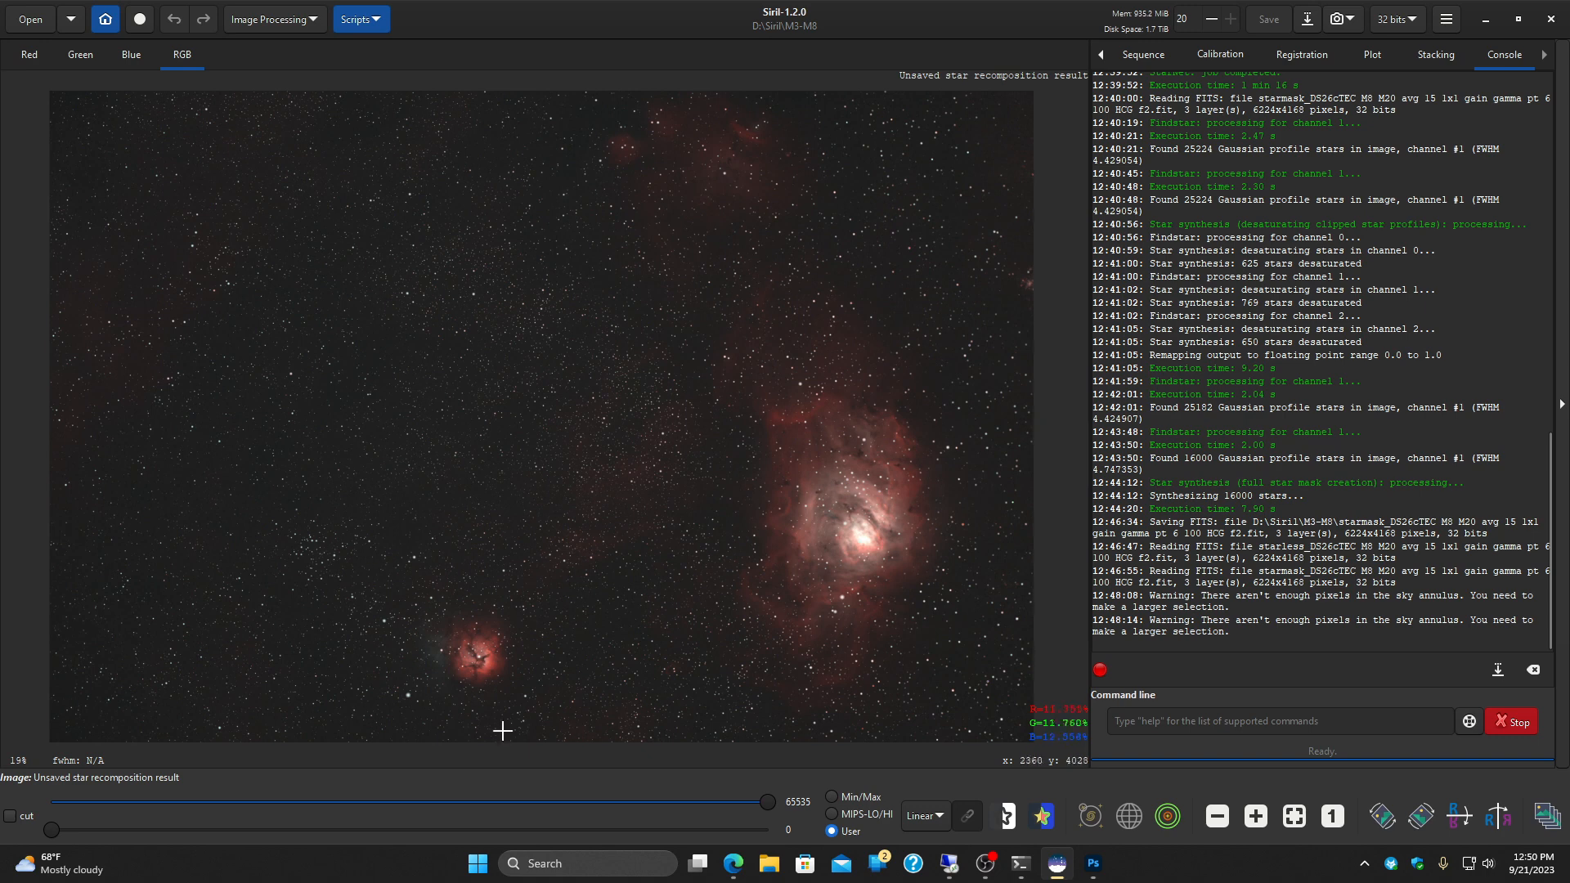